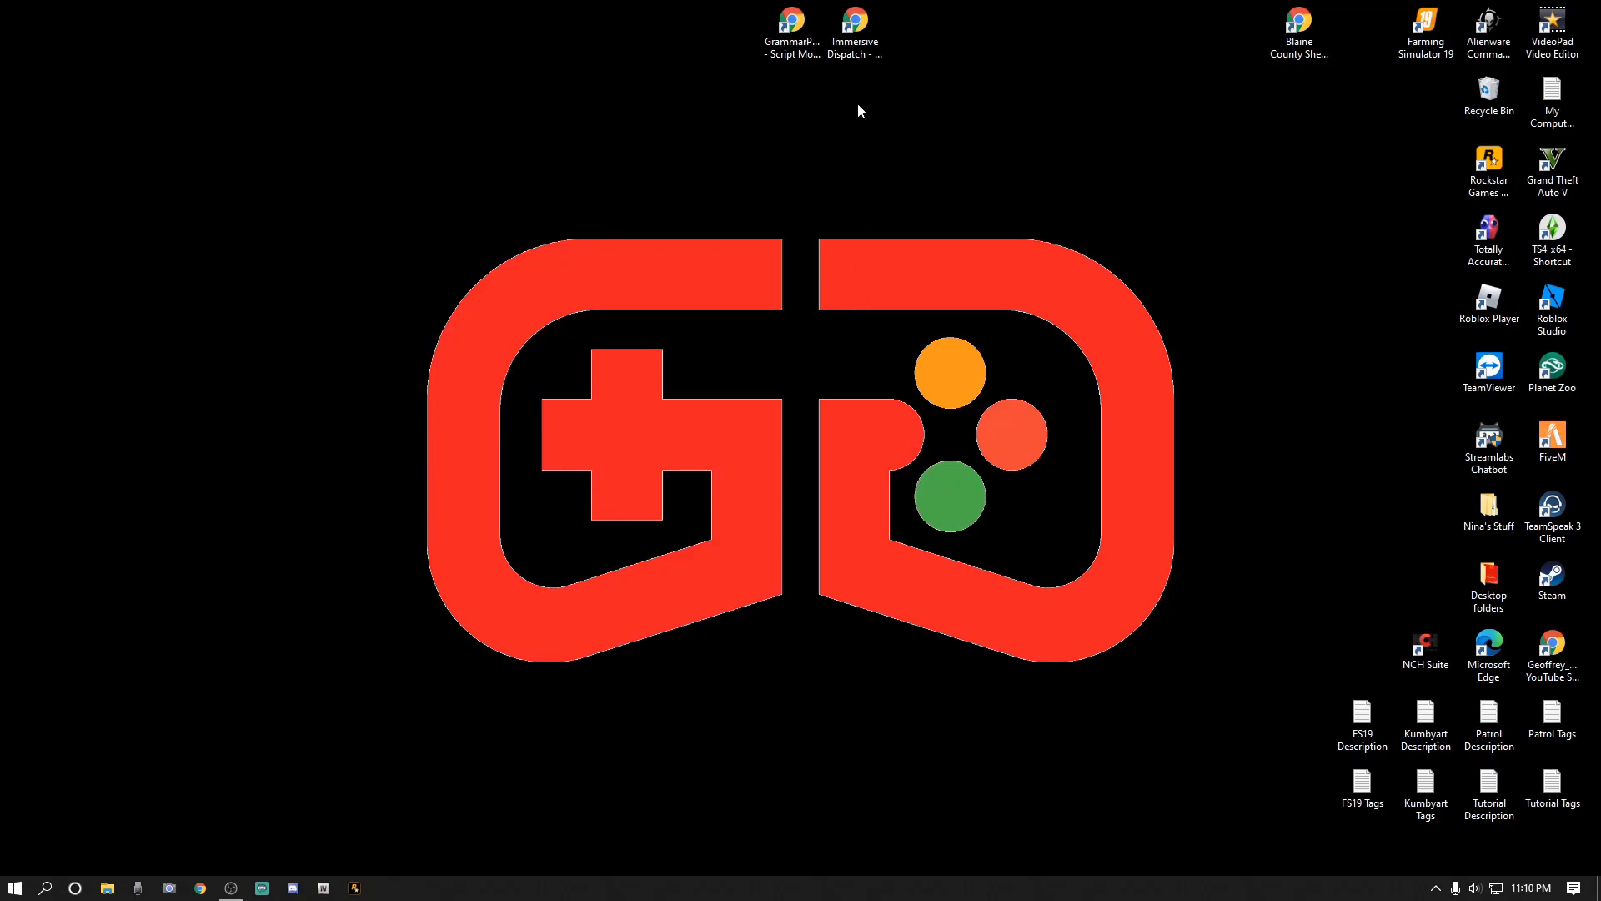
Open the GrammarPolice page from the desktop, accept the download terms, and download the main file GrammarPolice_1.3.1.rar.
{"action": "left_click", "coordinate": [793, 35]}
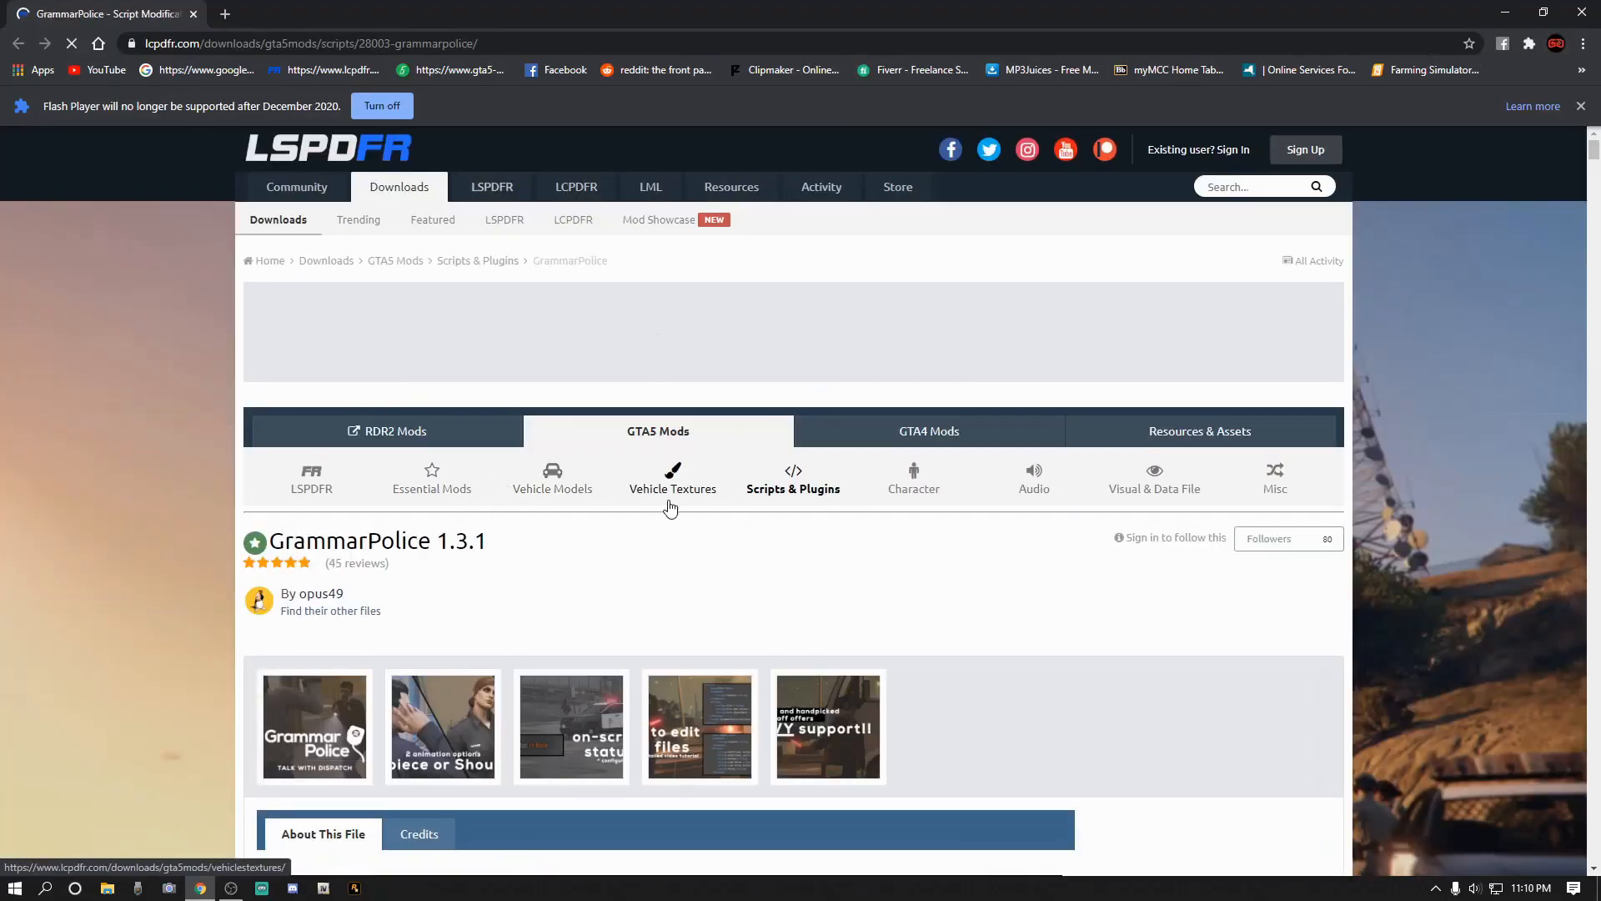
{"action": "scroll", "coordinate": [673, 503], "scroll_direction": "down", "scroll_amount": 10}
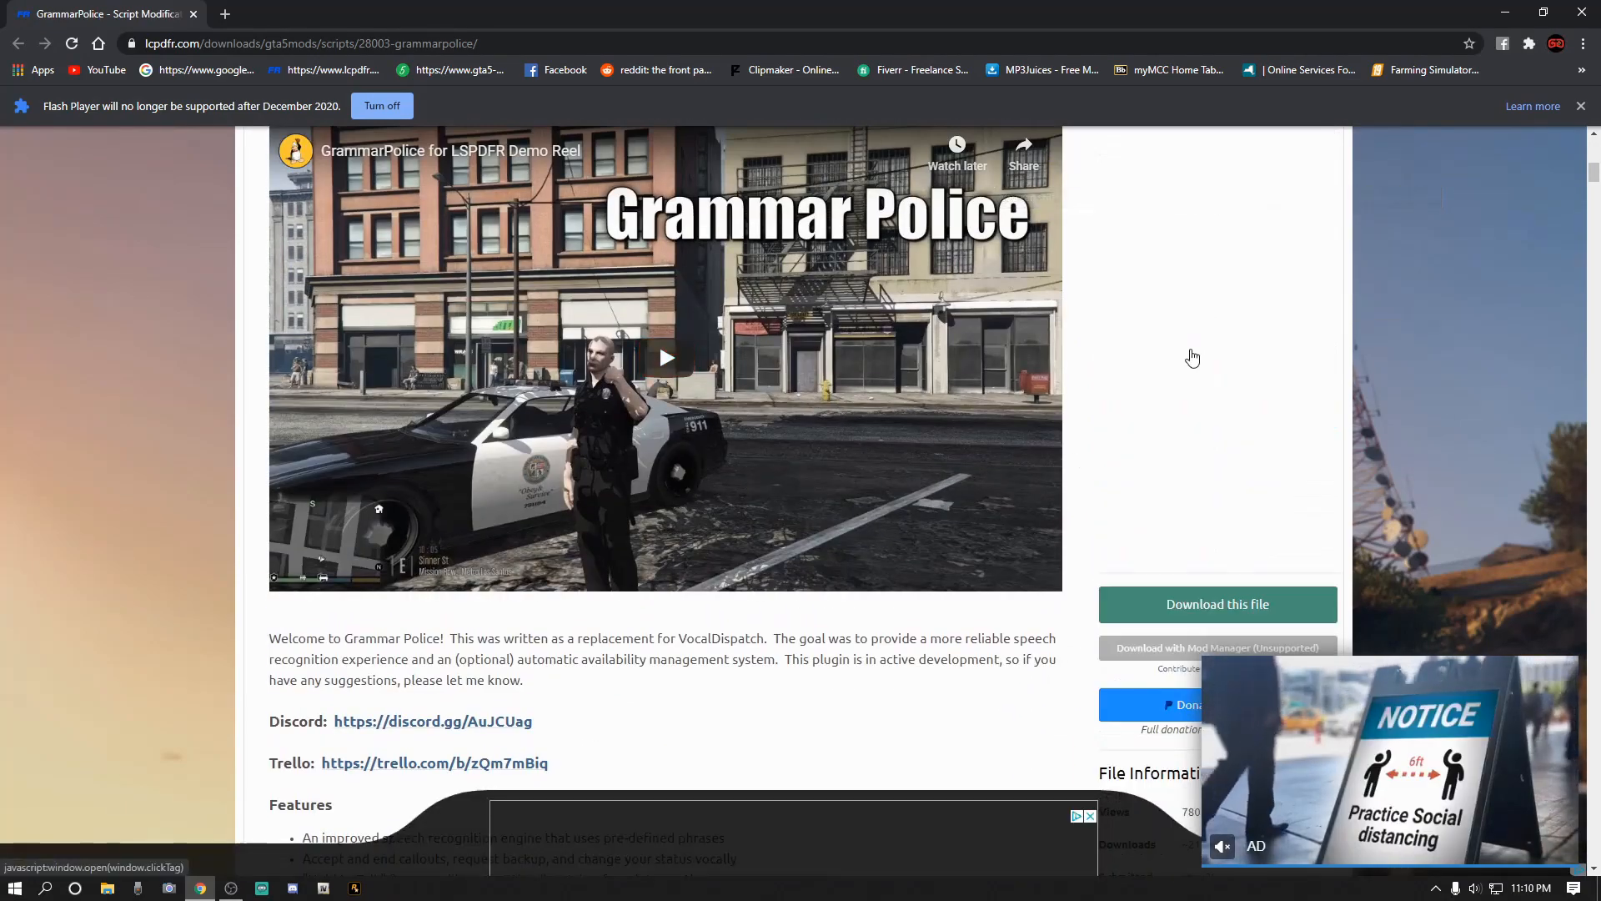
{"action": "left_click", "coordinate": [1149, 606]}
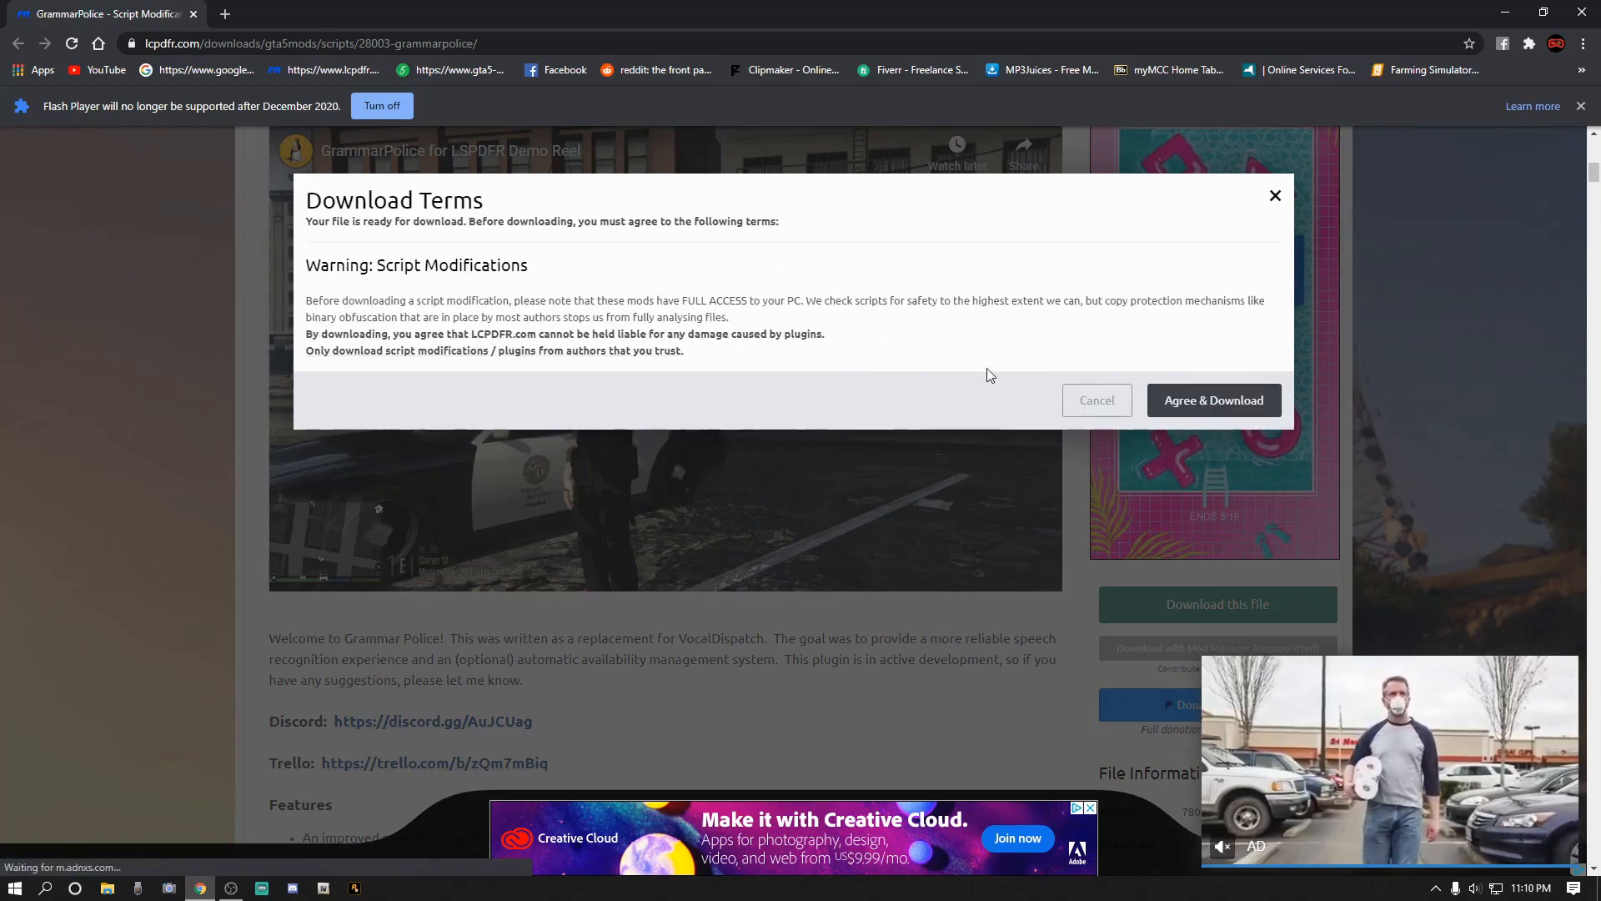
{"action": "left_click", "coordinate": [1202, 402]}
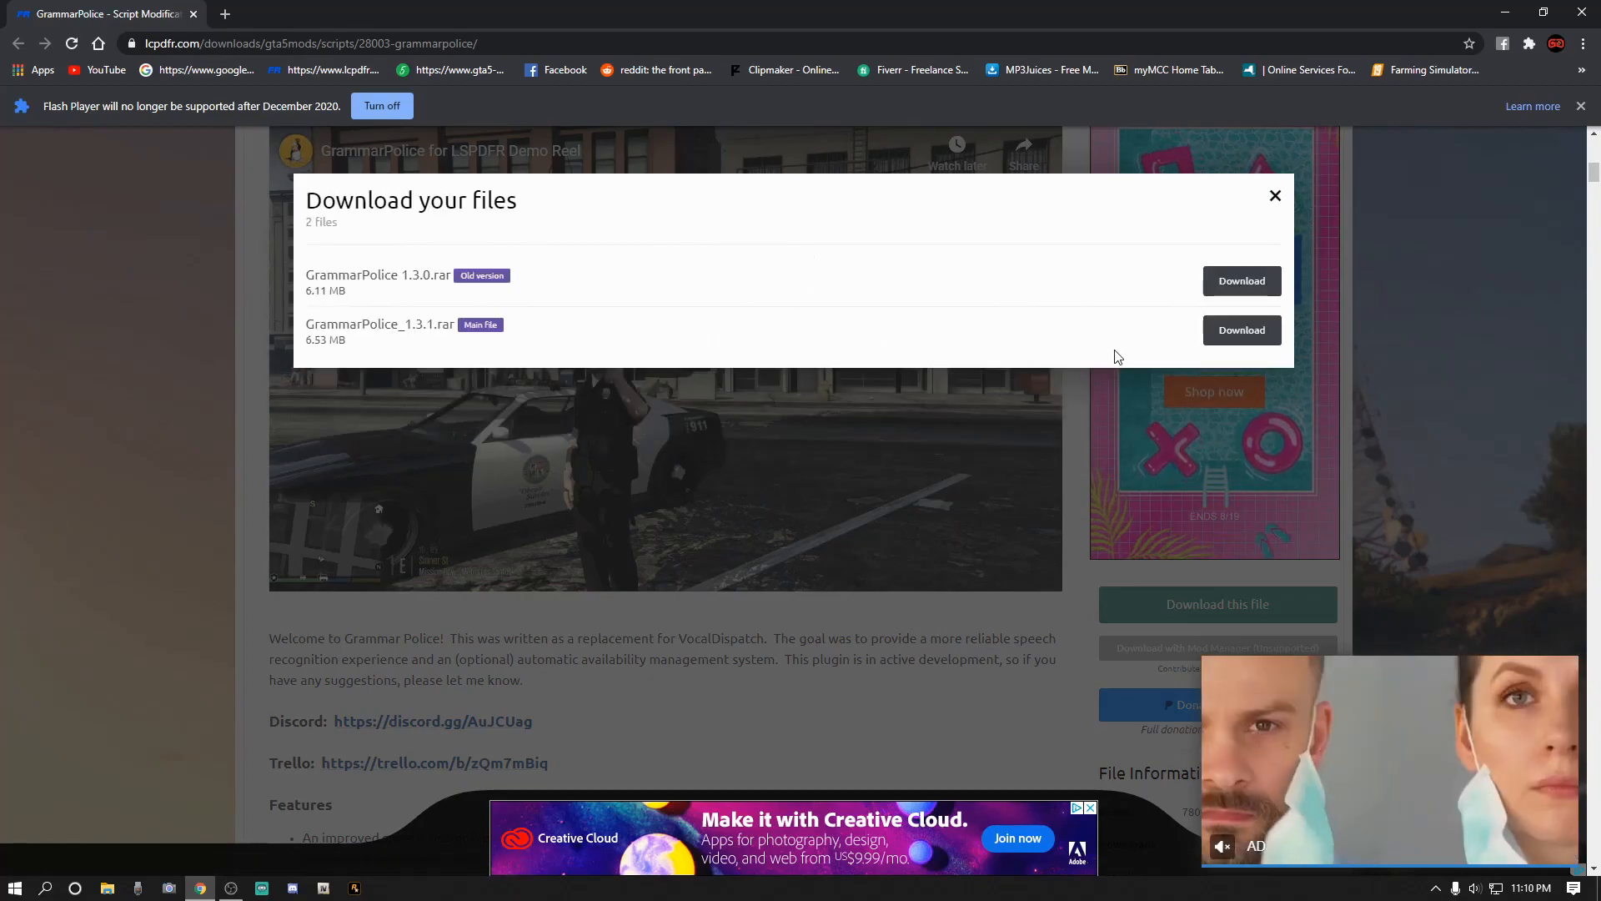
{"action": "left_click", "coordinate": [1242, 331]}
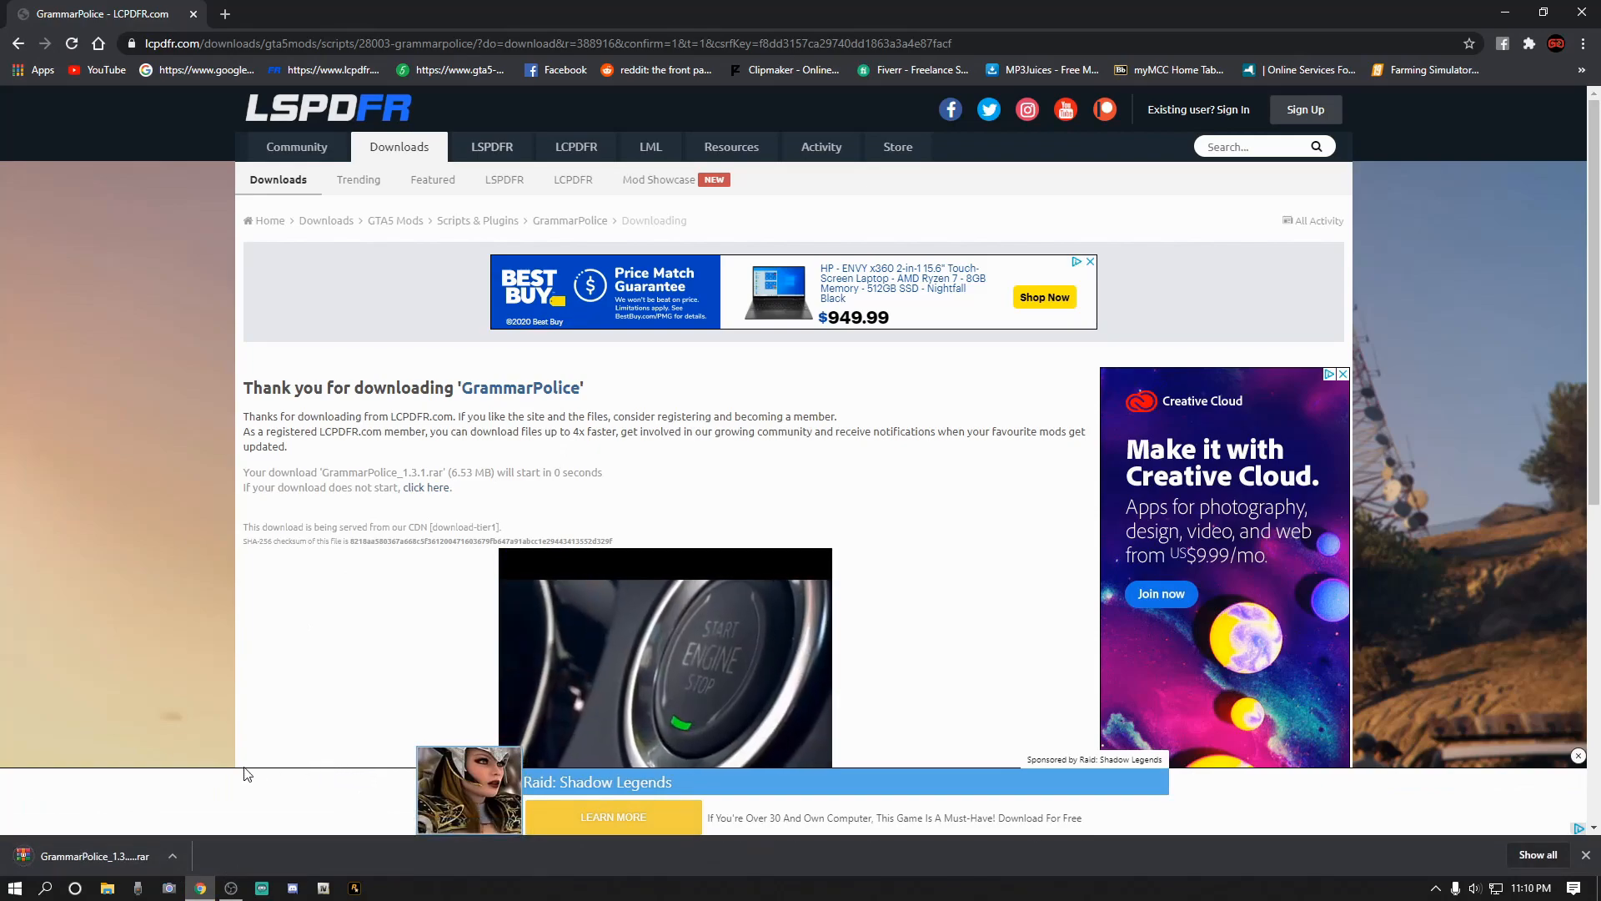
Open the downloaded GrammarPolice archive in WinRAR, dismiss the licence reminder, minimize the archive, and close the browser.
{"action": "left_click", "coordinate": [172, 855]}
{"action": "left_click", "coordinate": [200, 749]}
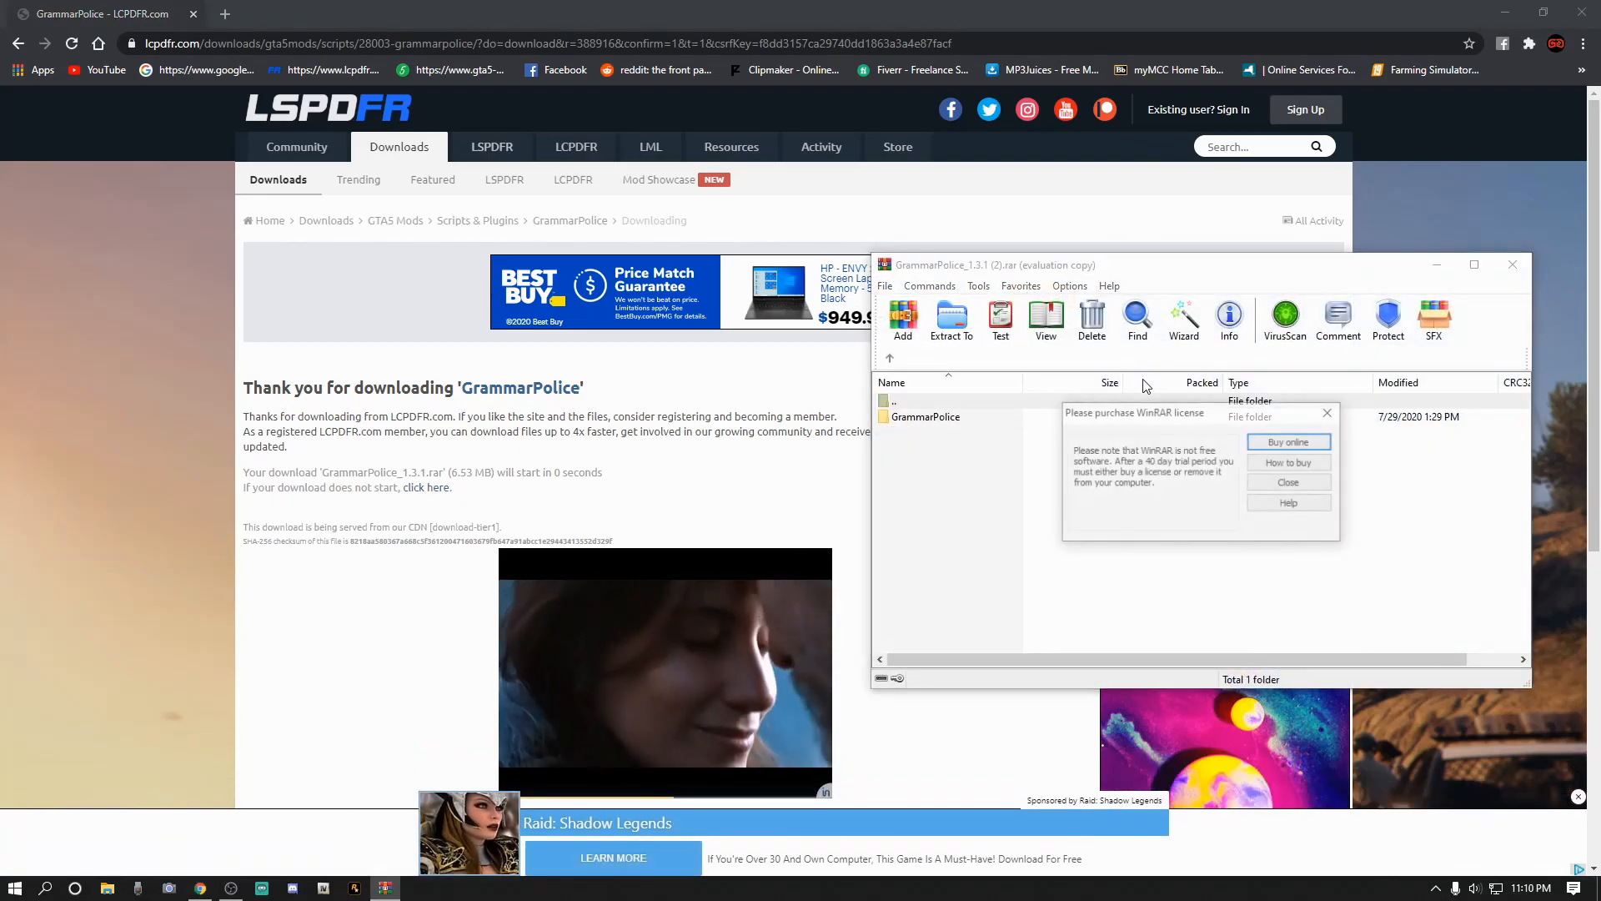
{"action": "left_click", "coordinate": [1290, 483]}
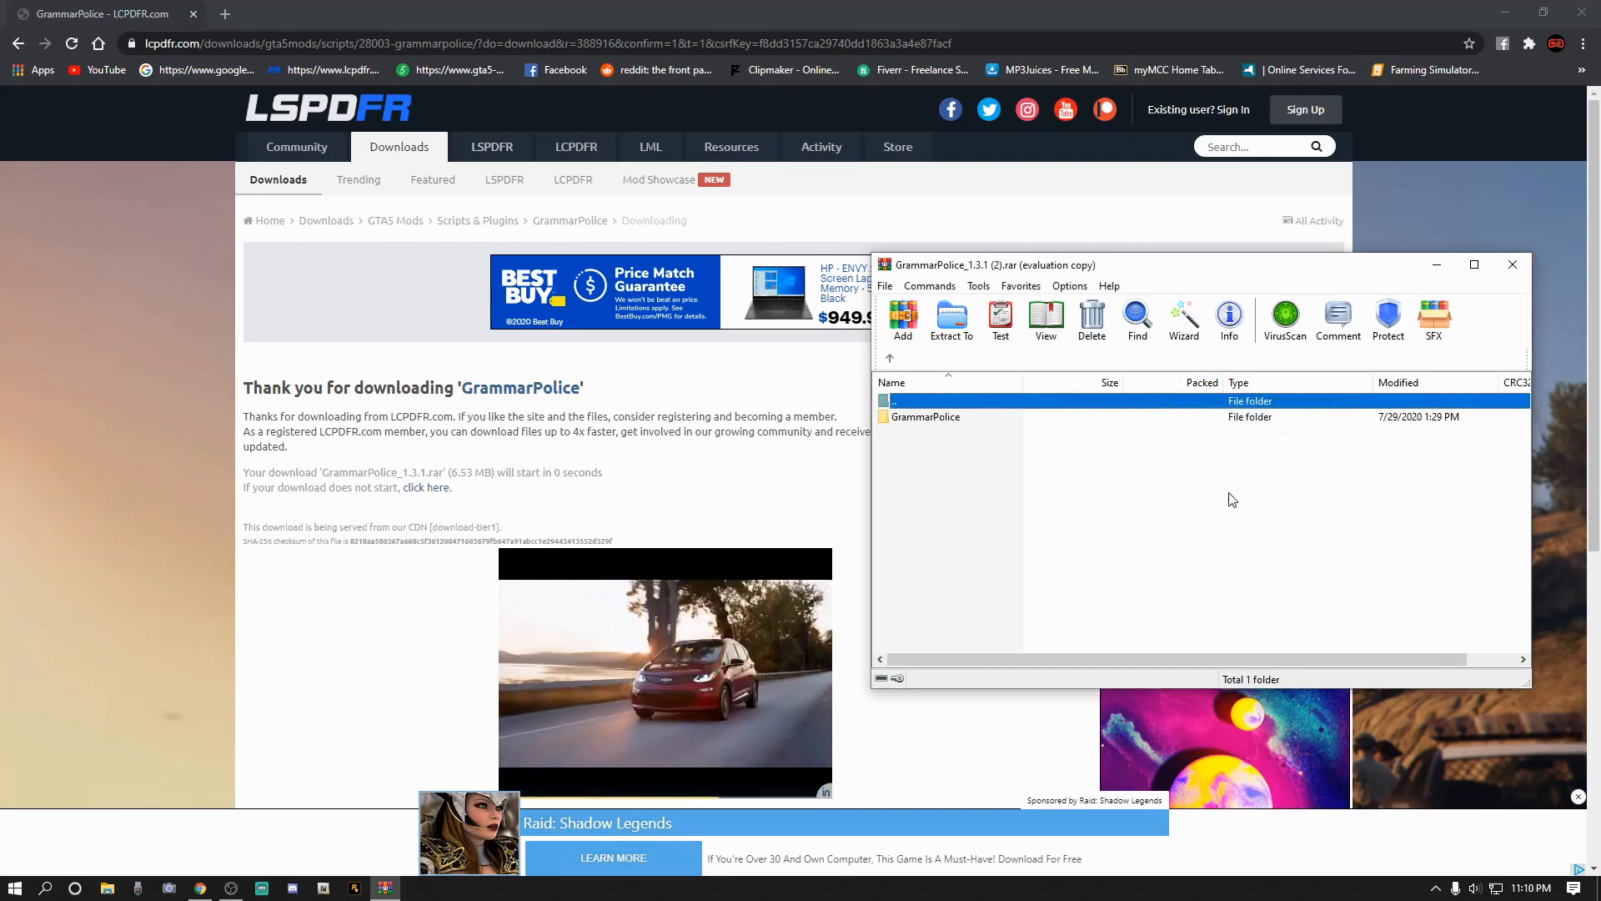
{"action": "left_click", "coordinate": [1436, 269]}
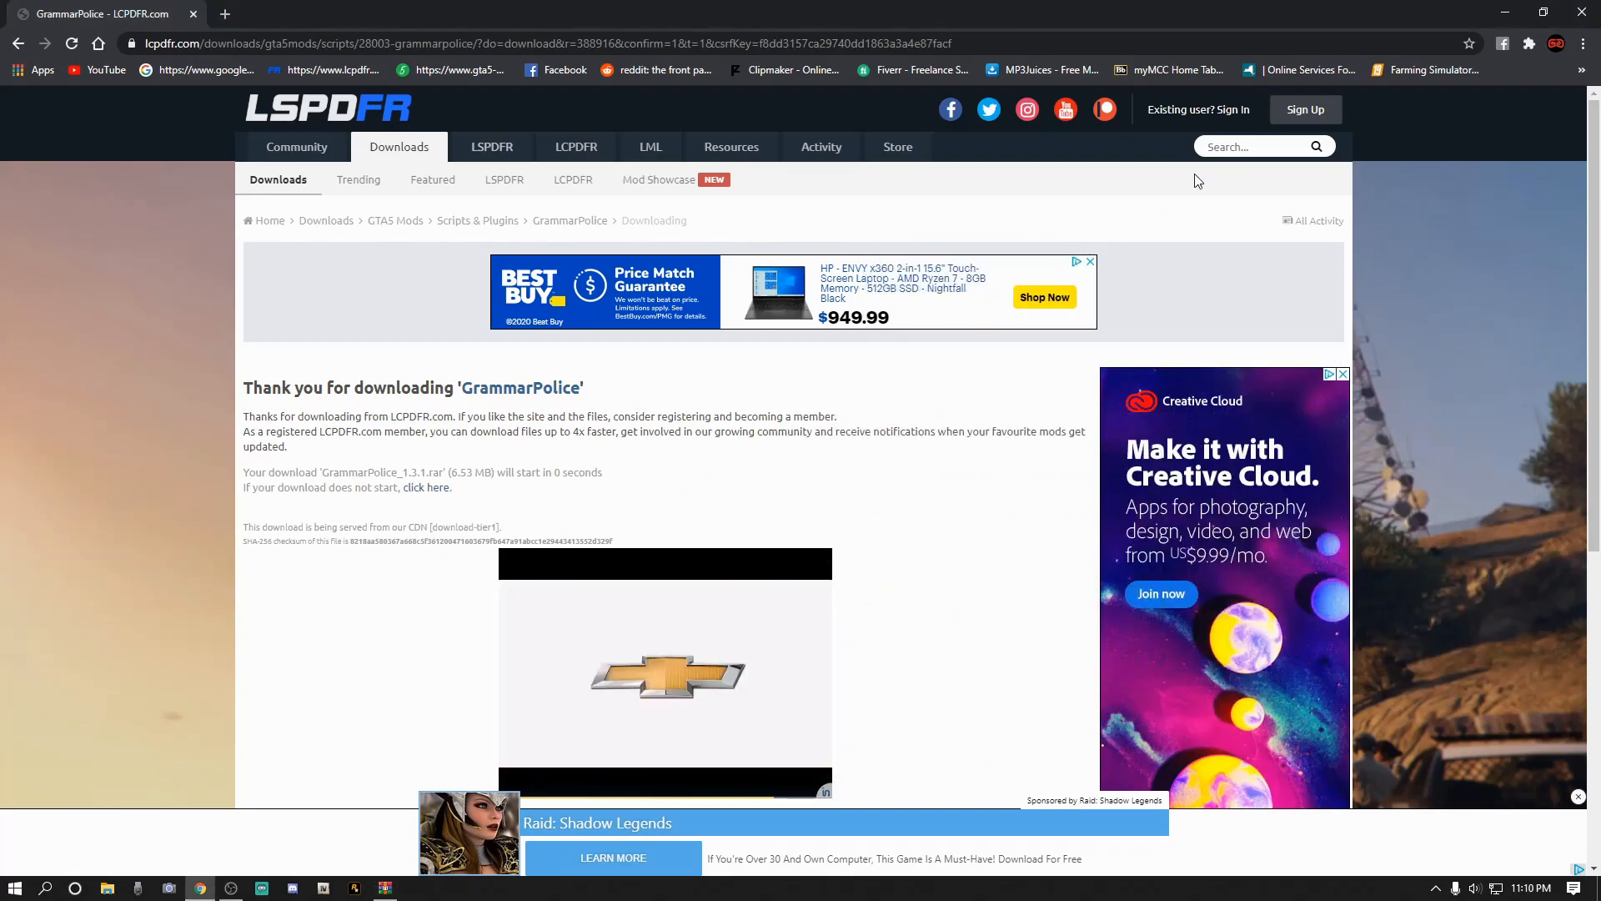
{"action": "left_click", "coordinate": [1581, 14]}
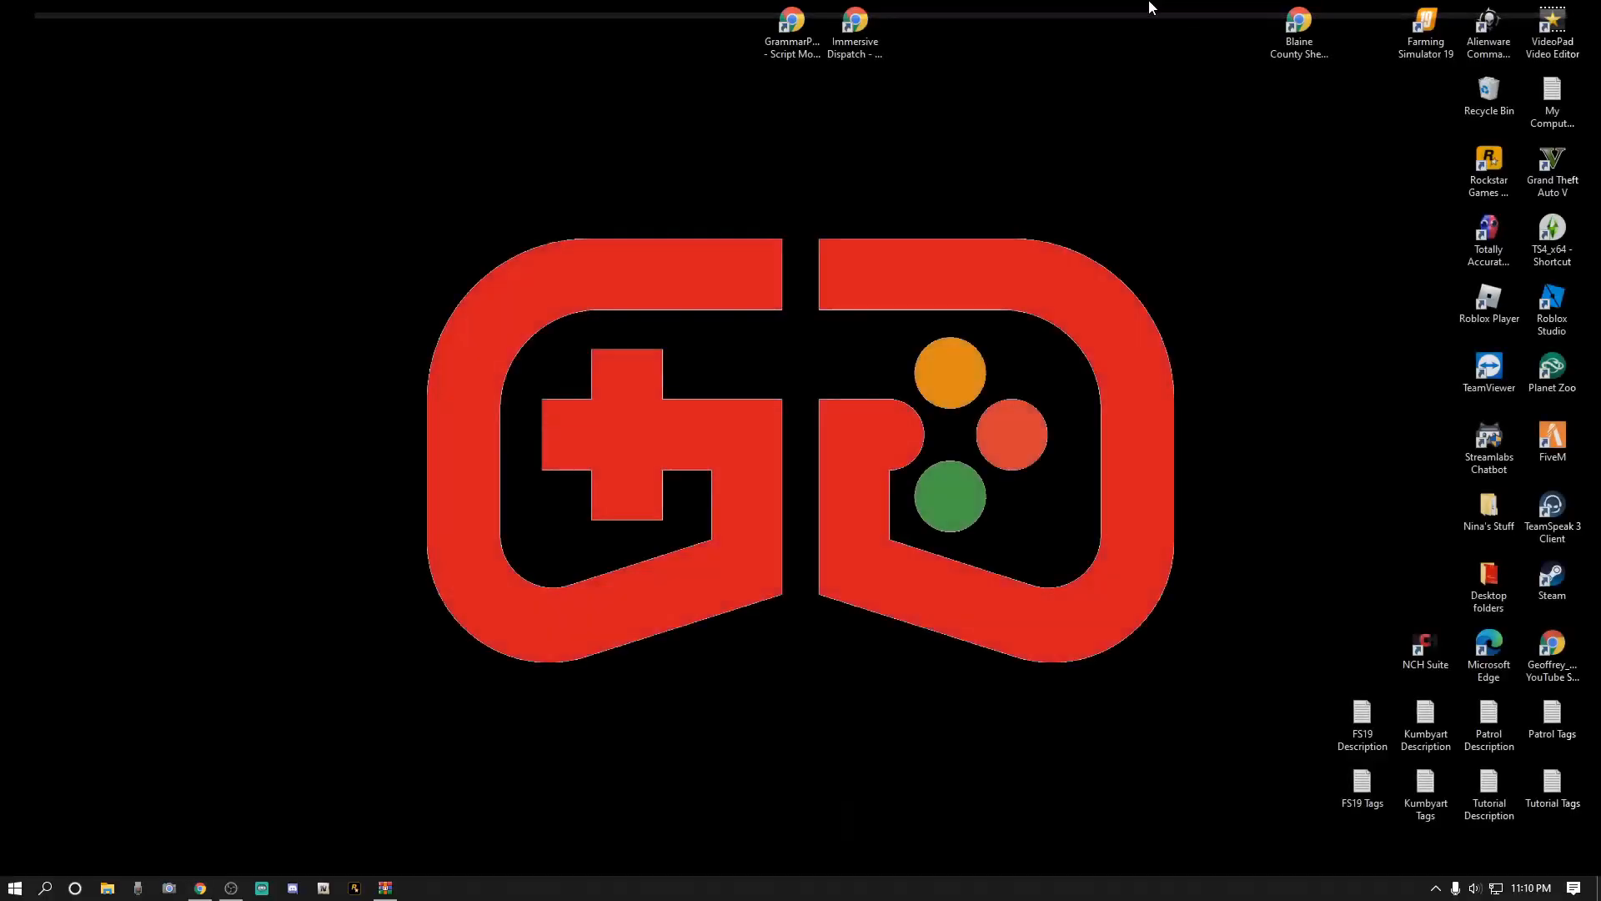
Open the Immersive Dispatch page from the desktop, accept the terms, and download the main file OP_Immersive_Dispatch 1.3.0.2.zip.
{"action": "double_click", "coordinate": [857, 32]}
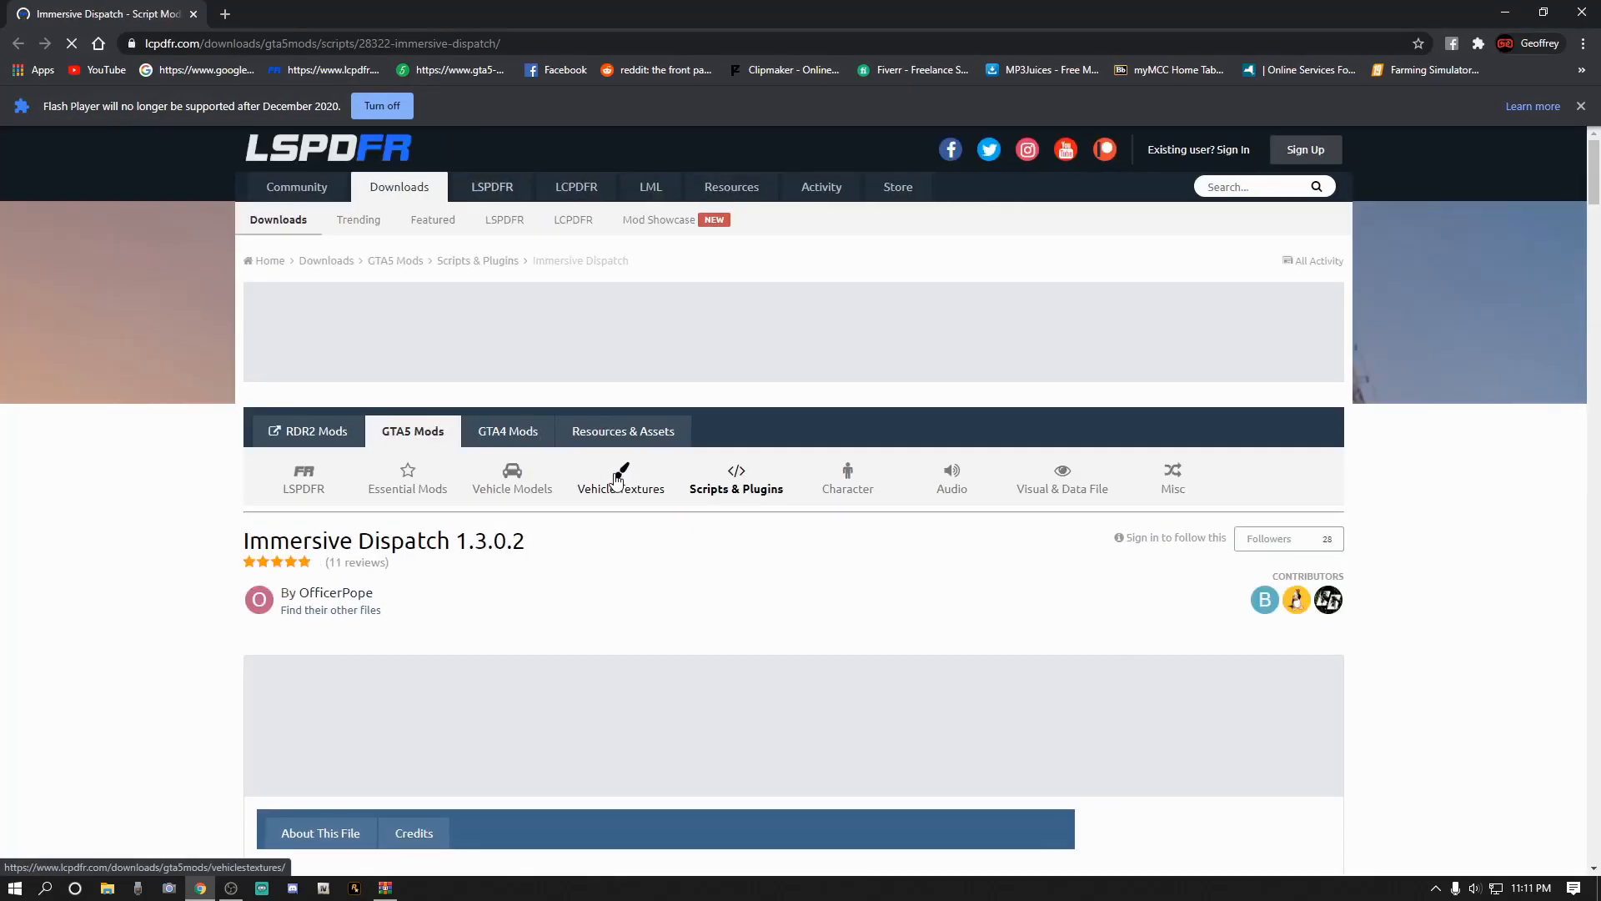
{"action": "scroll", "coordinate": [726, 444], "scroll_direction": "down", "scroll_amount": 4}
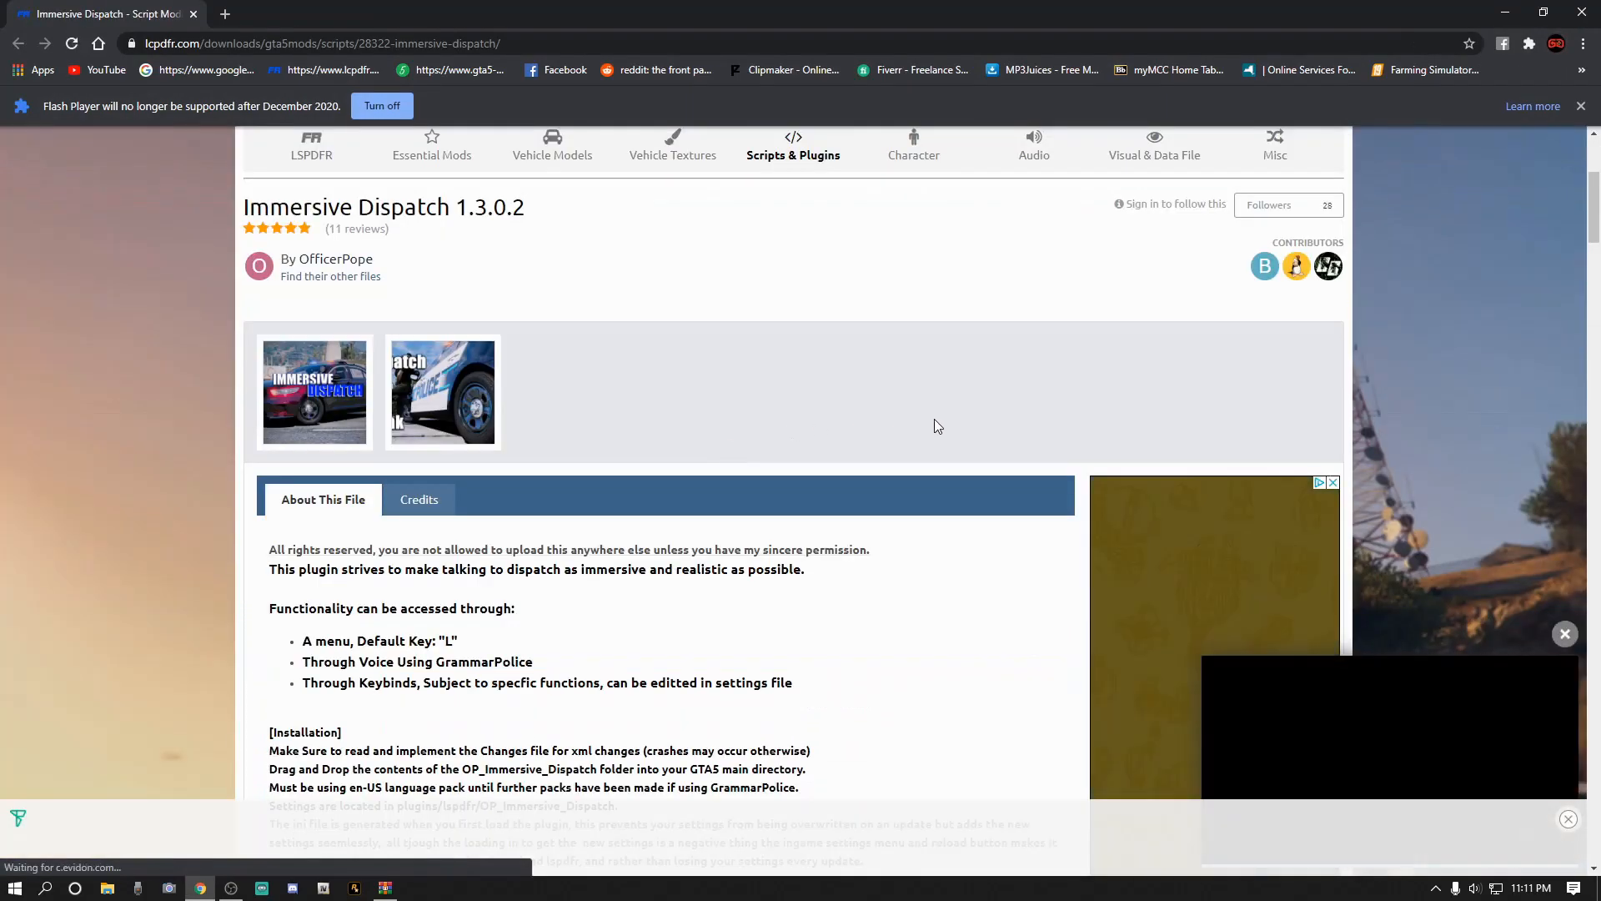
{"action": "scroll", "coordinate": [934, 419], "scroll_direction": "down", "scroll_amount": 2}
{"action": "scroll", "coordinate": [936, 423], "scroll_direction": "down", "scroll_amount": 2}
{"action": "scroll", "coordinate": [935, 424], "scroll_direction": "down", "scroll_amount": 3}
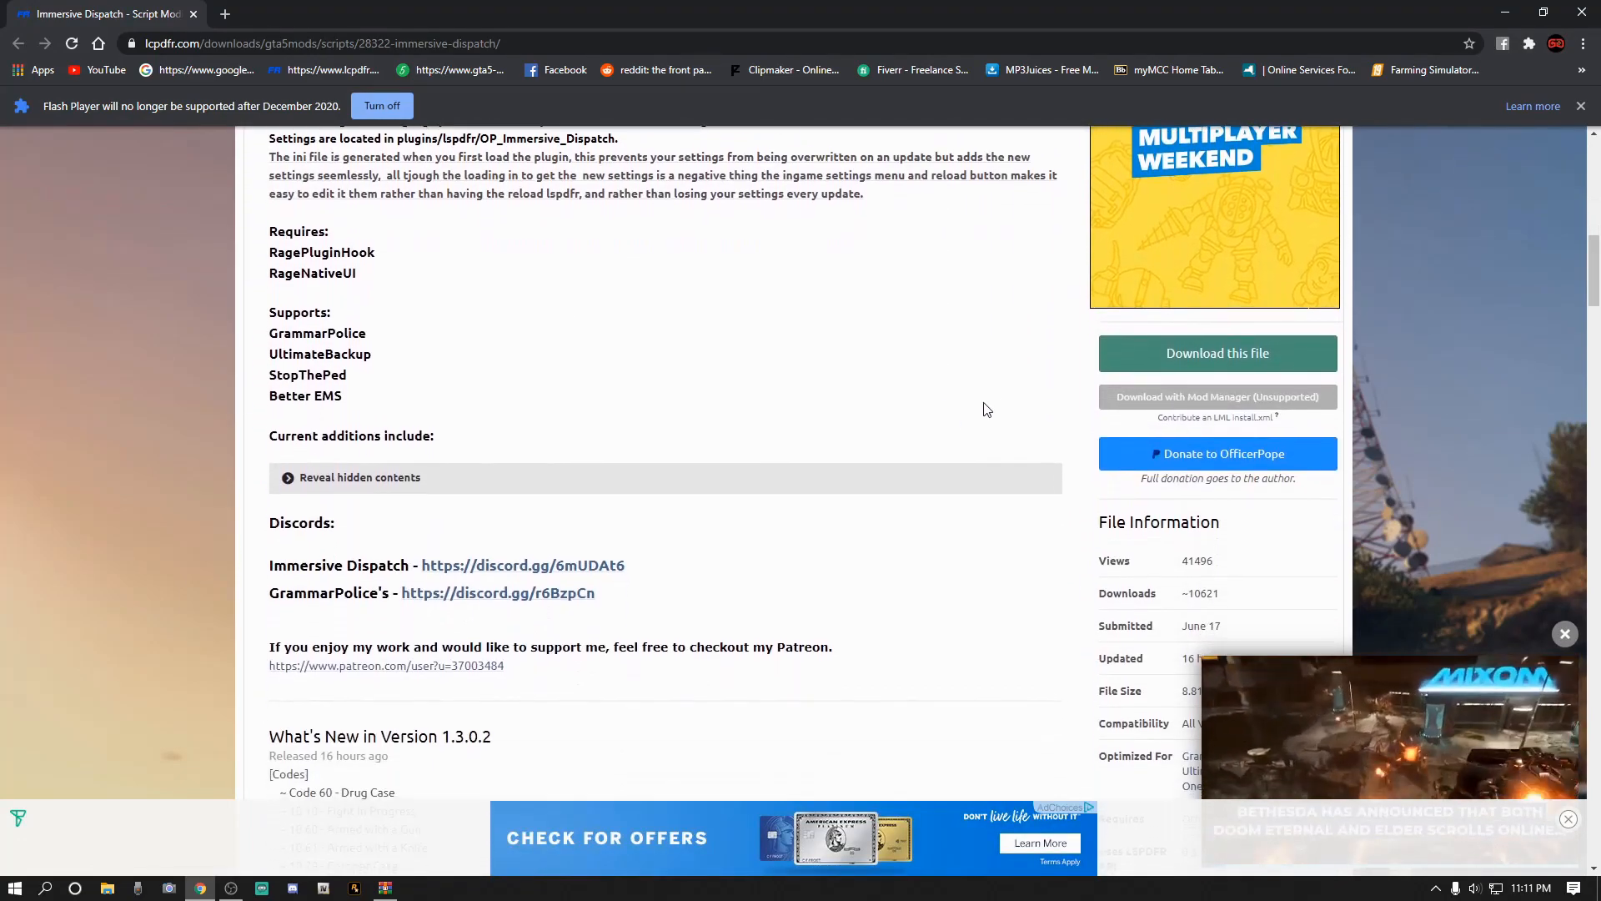
{"action": "left_click", "coordinate": [1224, 356]}
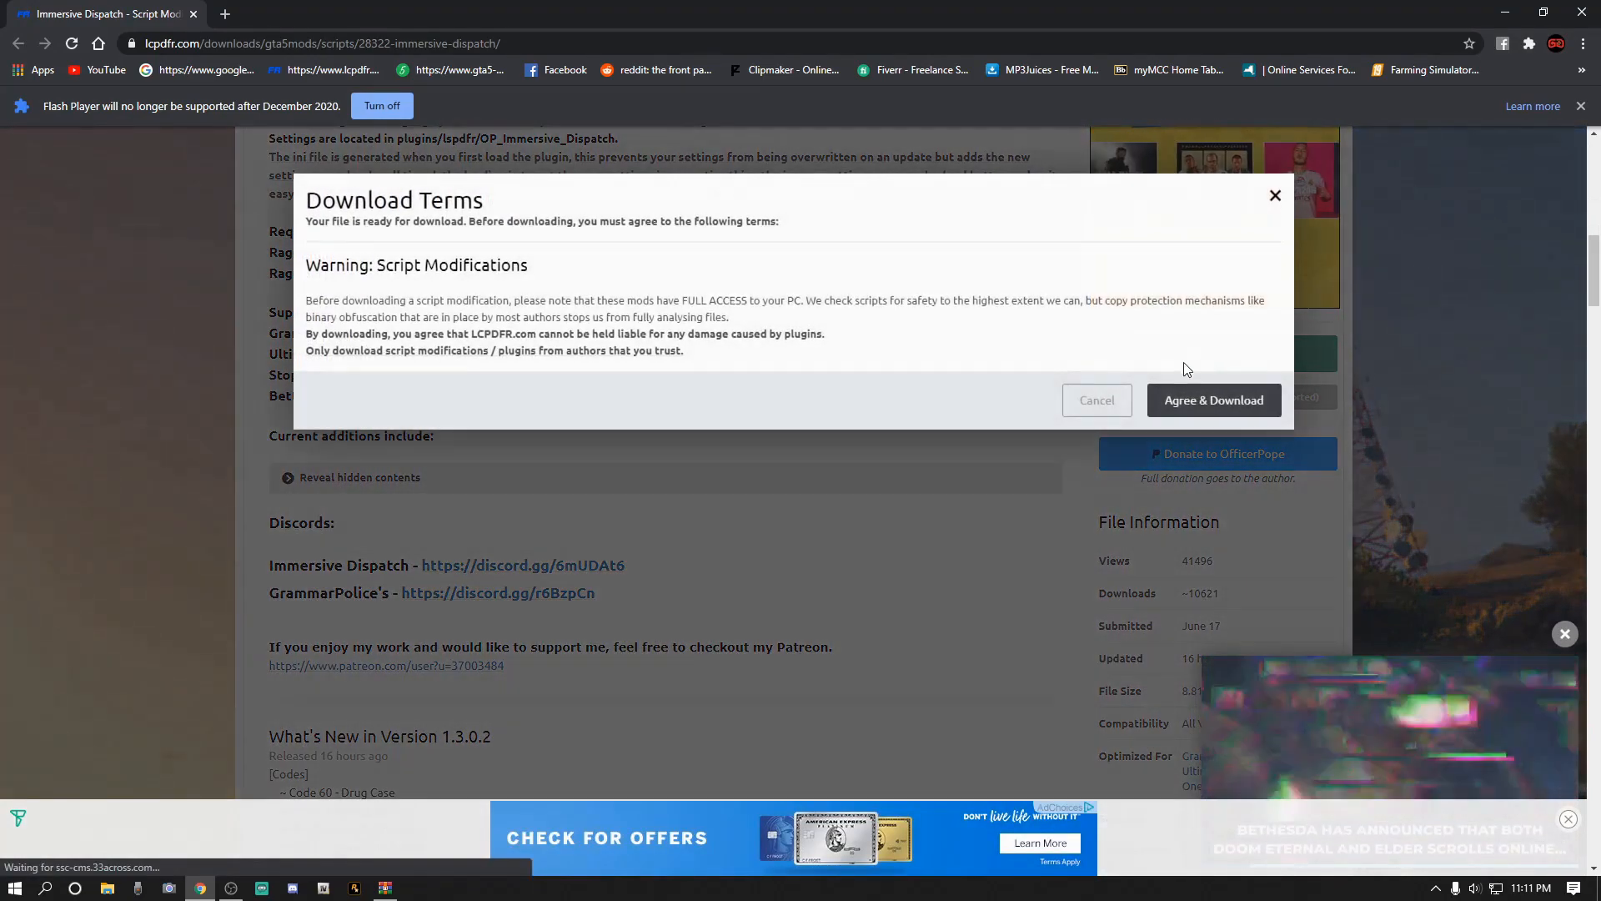
{"action": "left_click", "coordinate": [1229, 399]}
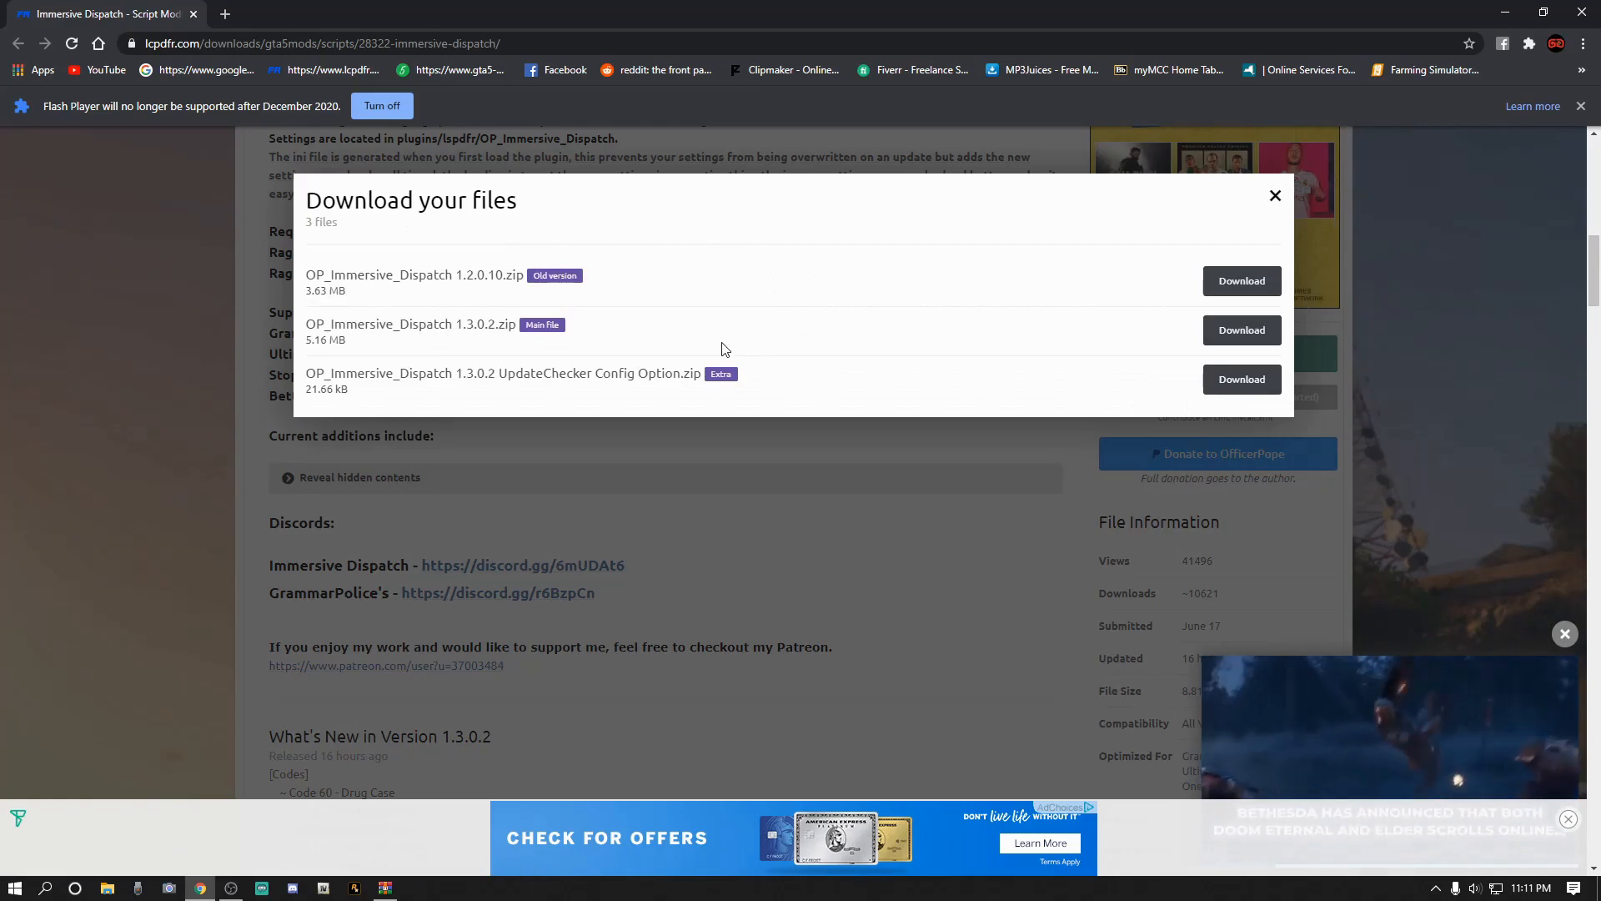
{"action": "left_click", "coordinate": [1242, 332]}
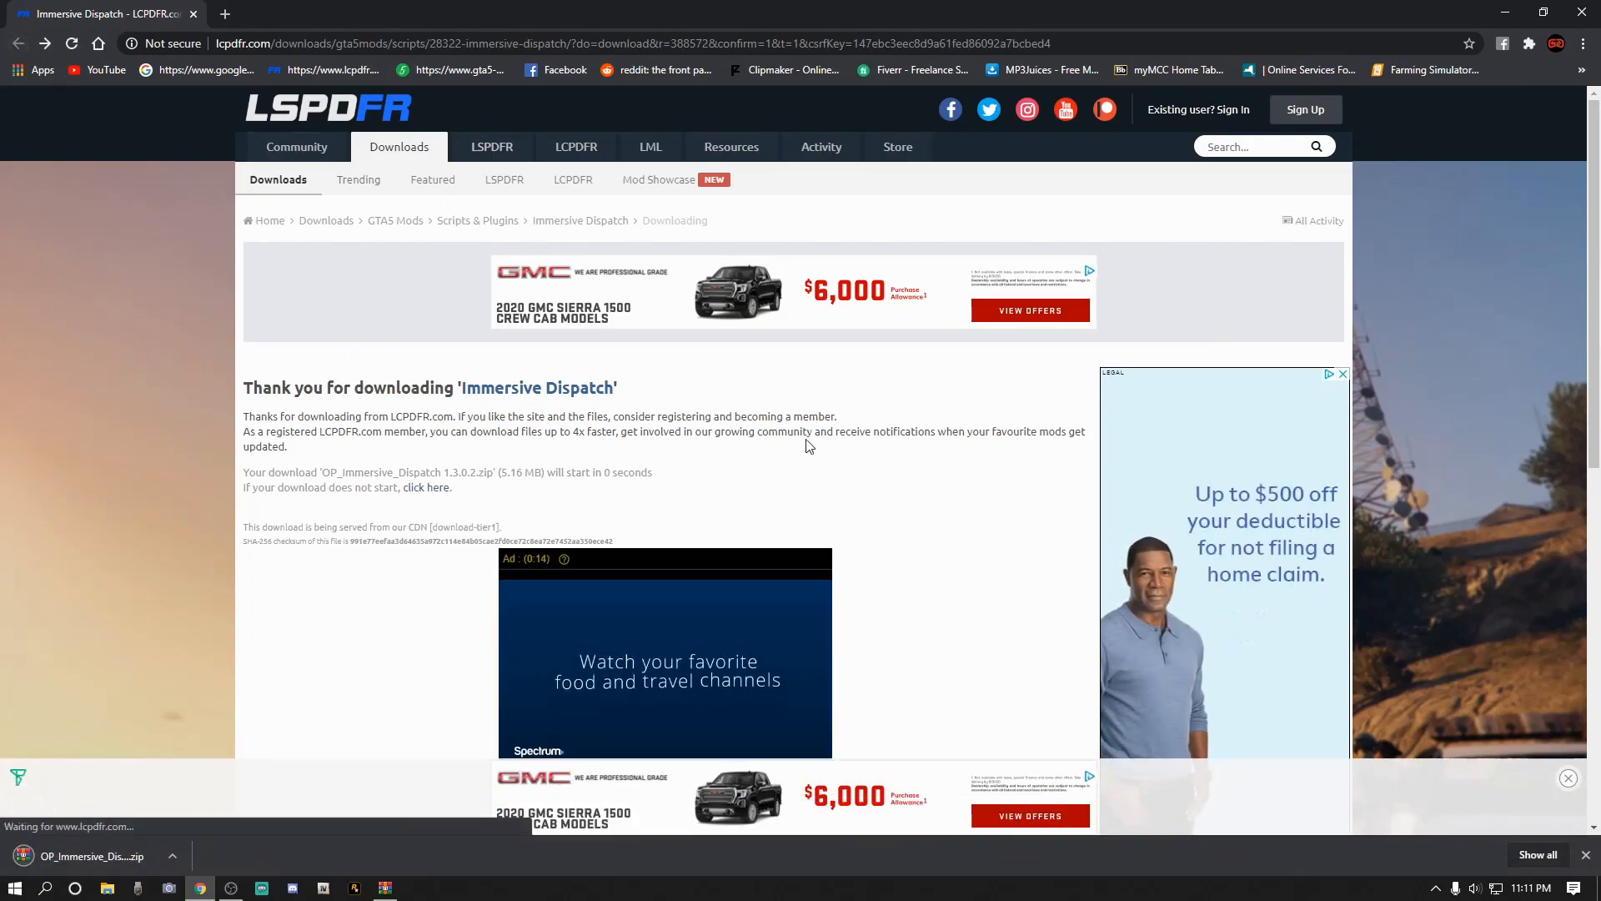
Return to the Immersive Dispatch mod page and download the extra file OP_Immersive_Dispatch 1.3.0.2 UpdateChecker Config Option.zip.
{"action": "key", "text": "alt+Left"}
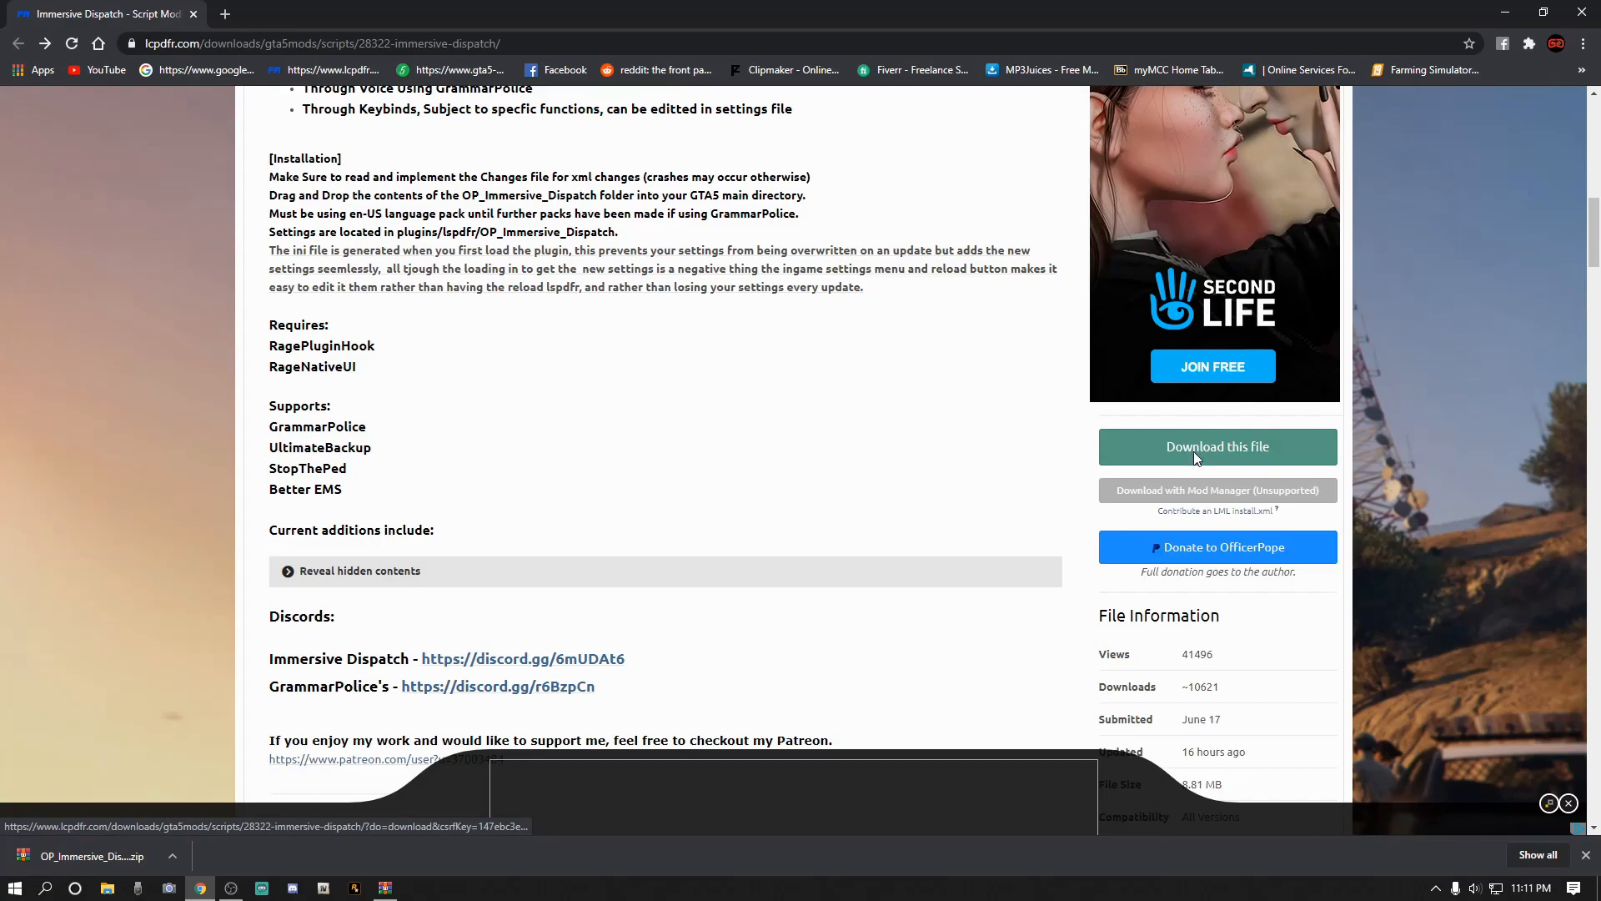
{"action": "left_click", "coordinate": [1194, 452]}
{"action": "left_click", "coordinate": [1180, 354]}
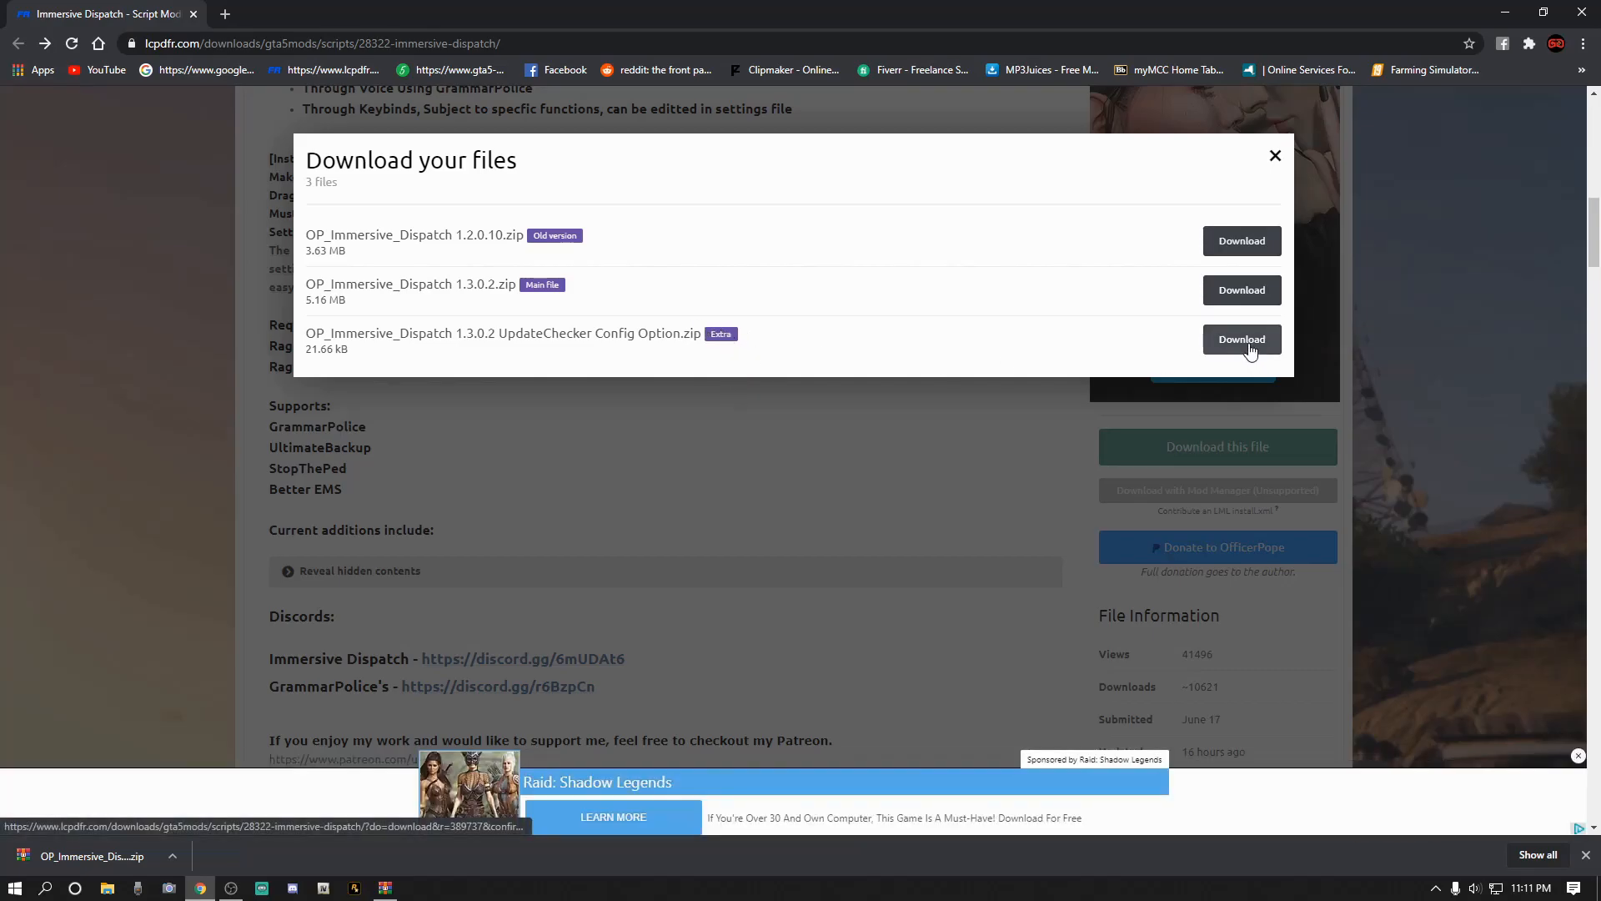
{"action": "left_click", "coordinate": [1250, 349]}
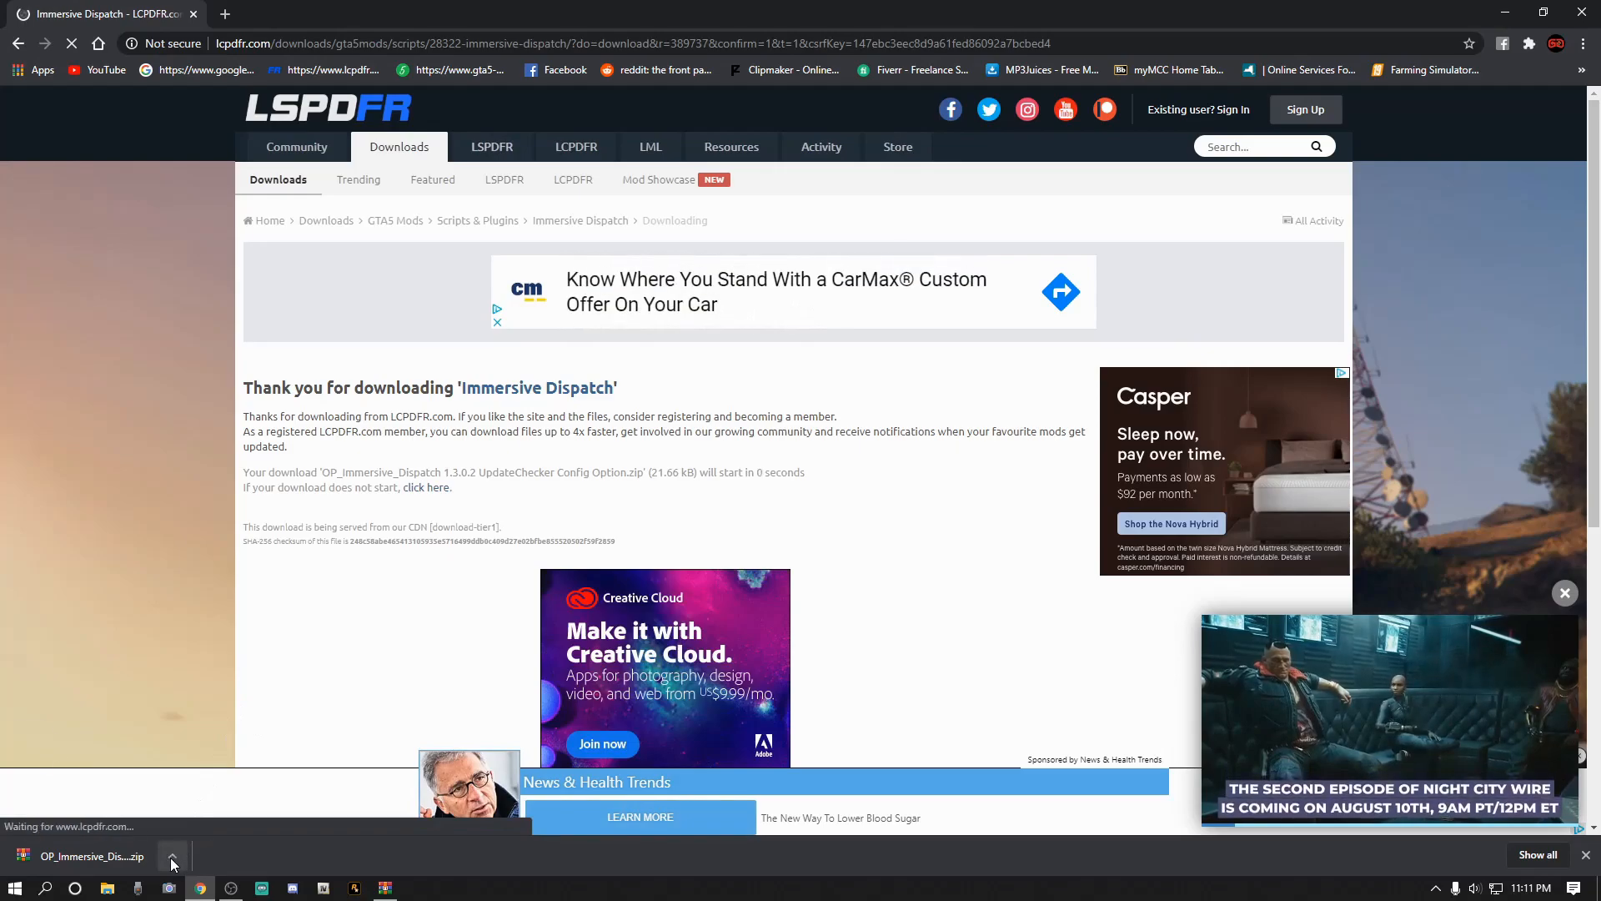
Open the main OP_Immersive_Dispatch 1.3.0.2 archive in WinRAR, dismiss the licence reminder, and minimize the archive.
{"action": "left_click", "coordinate": [361, 855]}
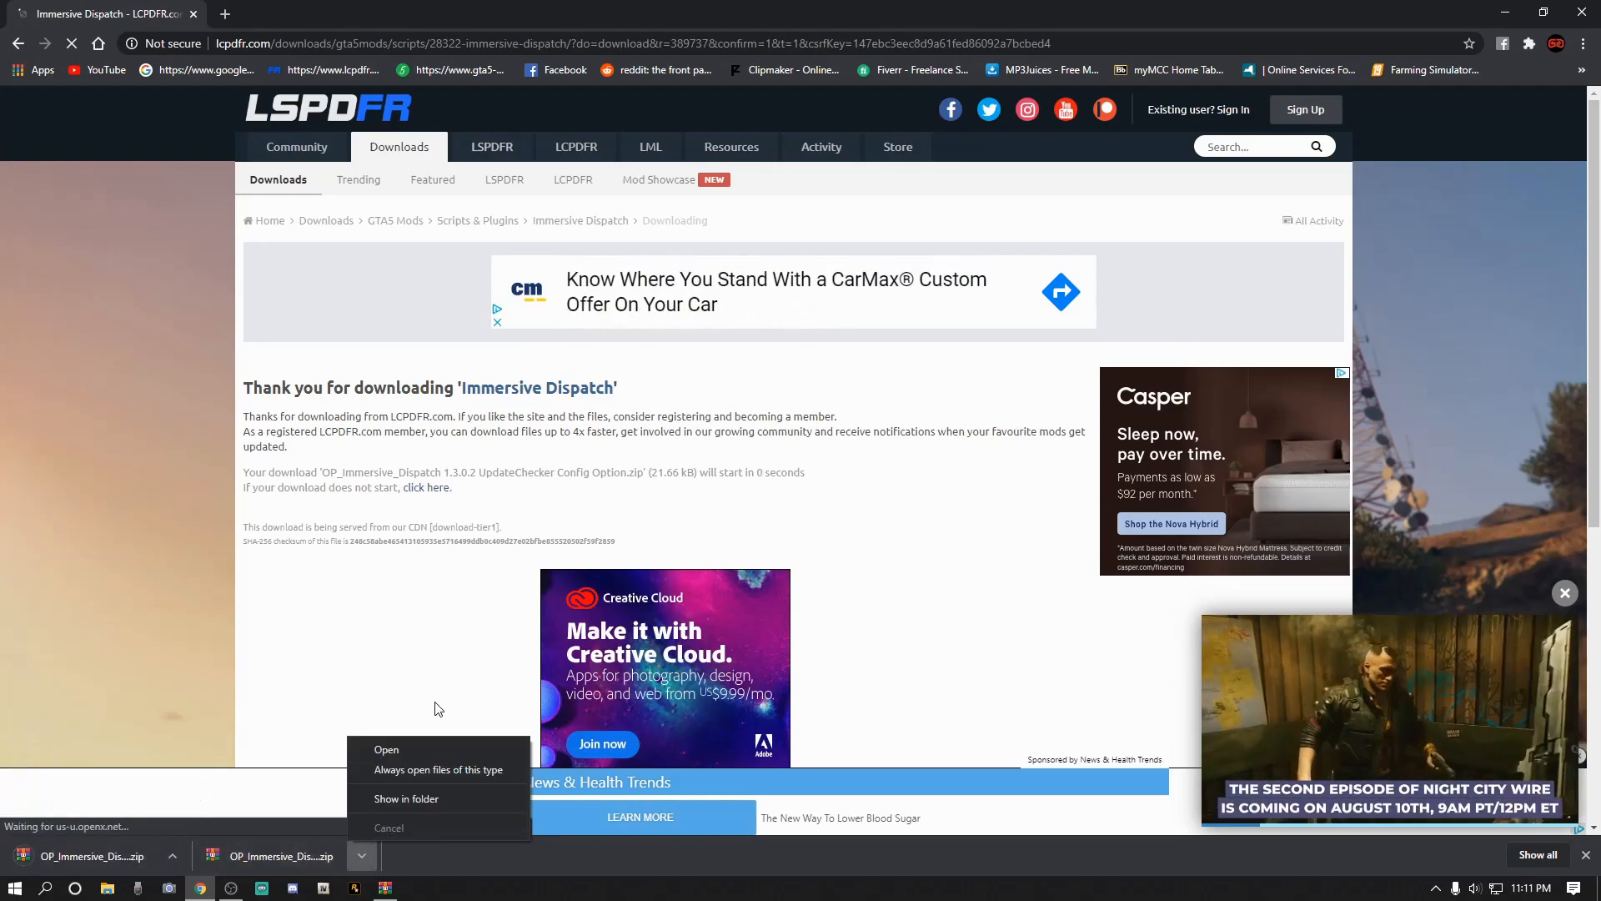
{"action": "left_click", "coordinate": [386, 750]}
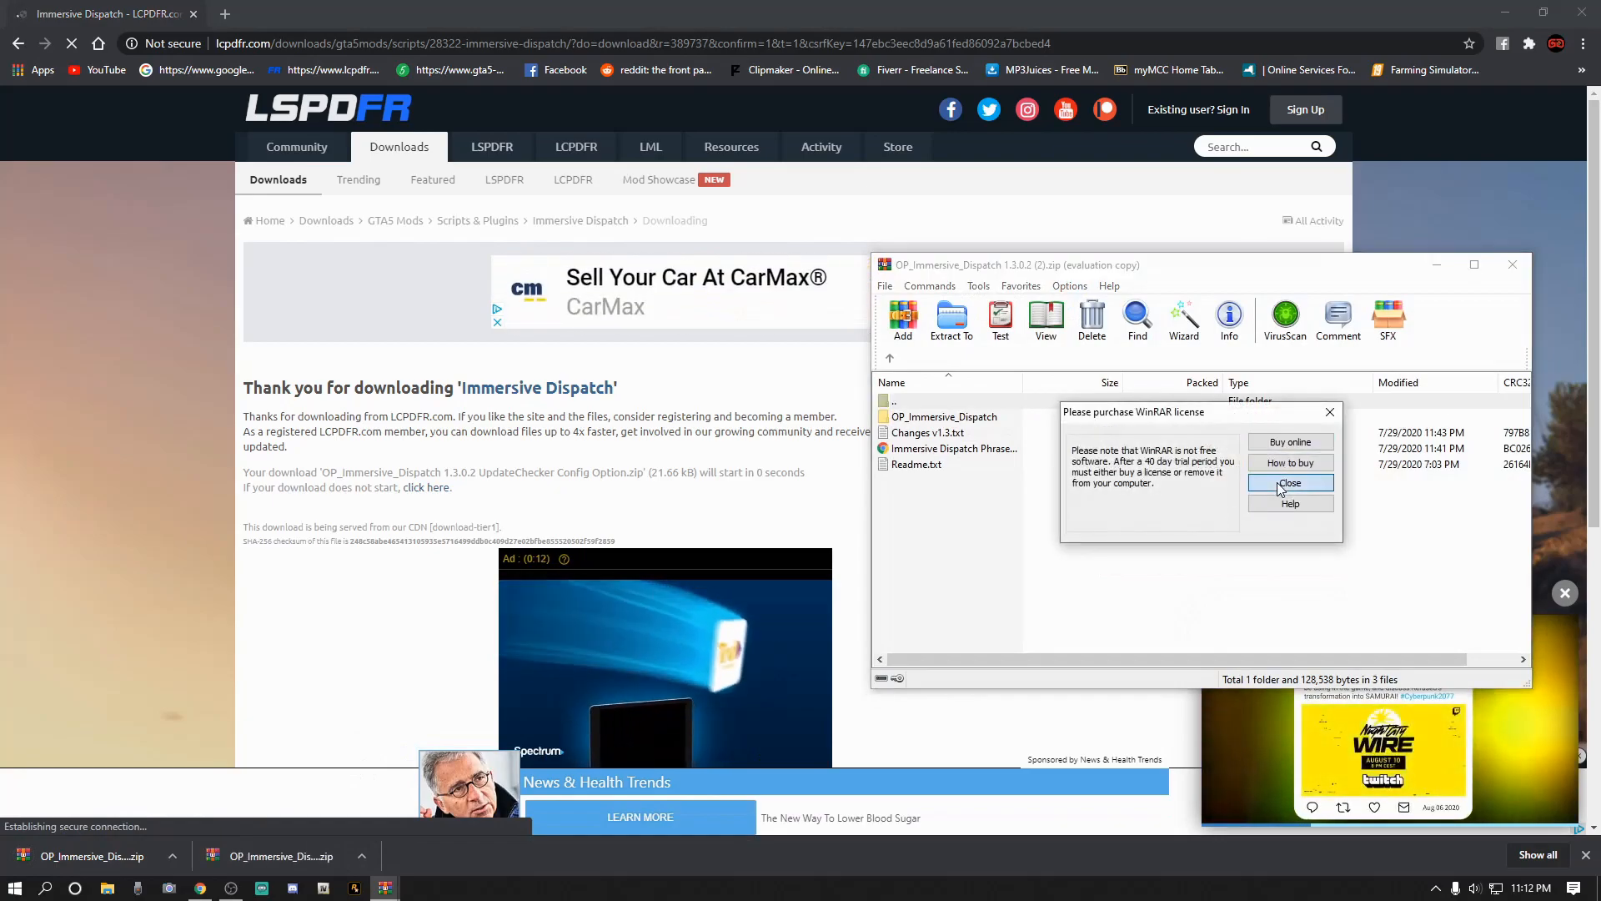
{"action": "left_click", "coordinate": [1292, 485]}
{"action": "left_click", "coordinate": [1437, 264]}
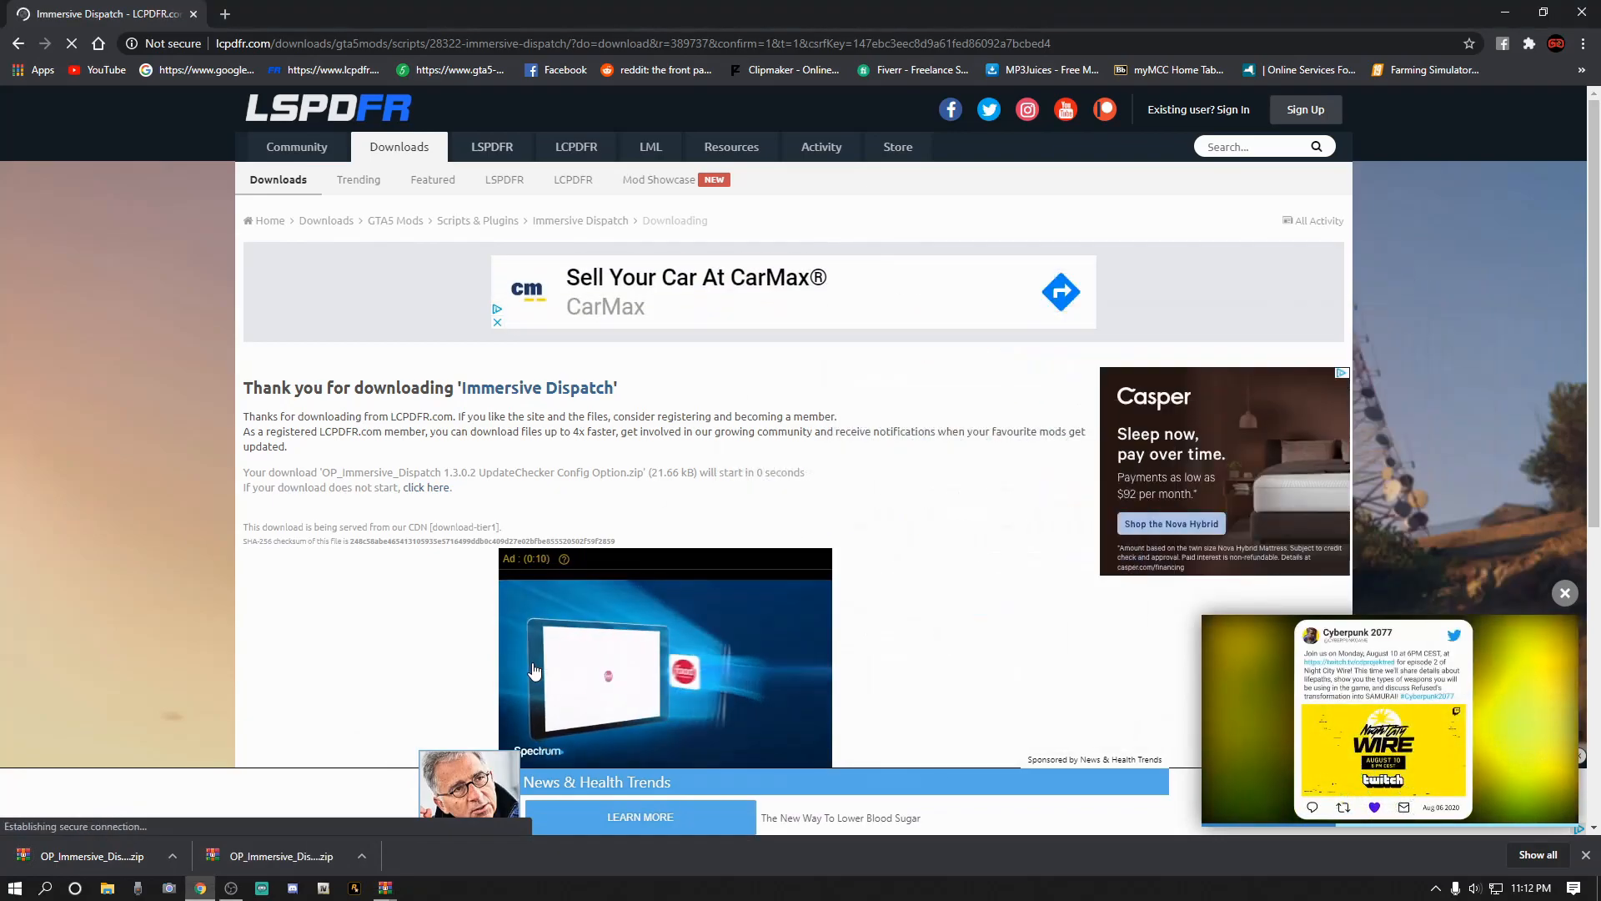
Open the UpdateChecker Config Option archive in WinRAR, dismiss the extra window, minimize the archive, and close the browser.
{"action": "left_click", "coordinate": [172, 857]}
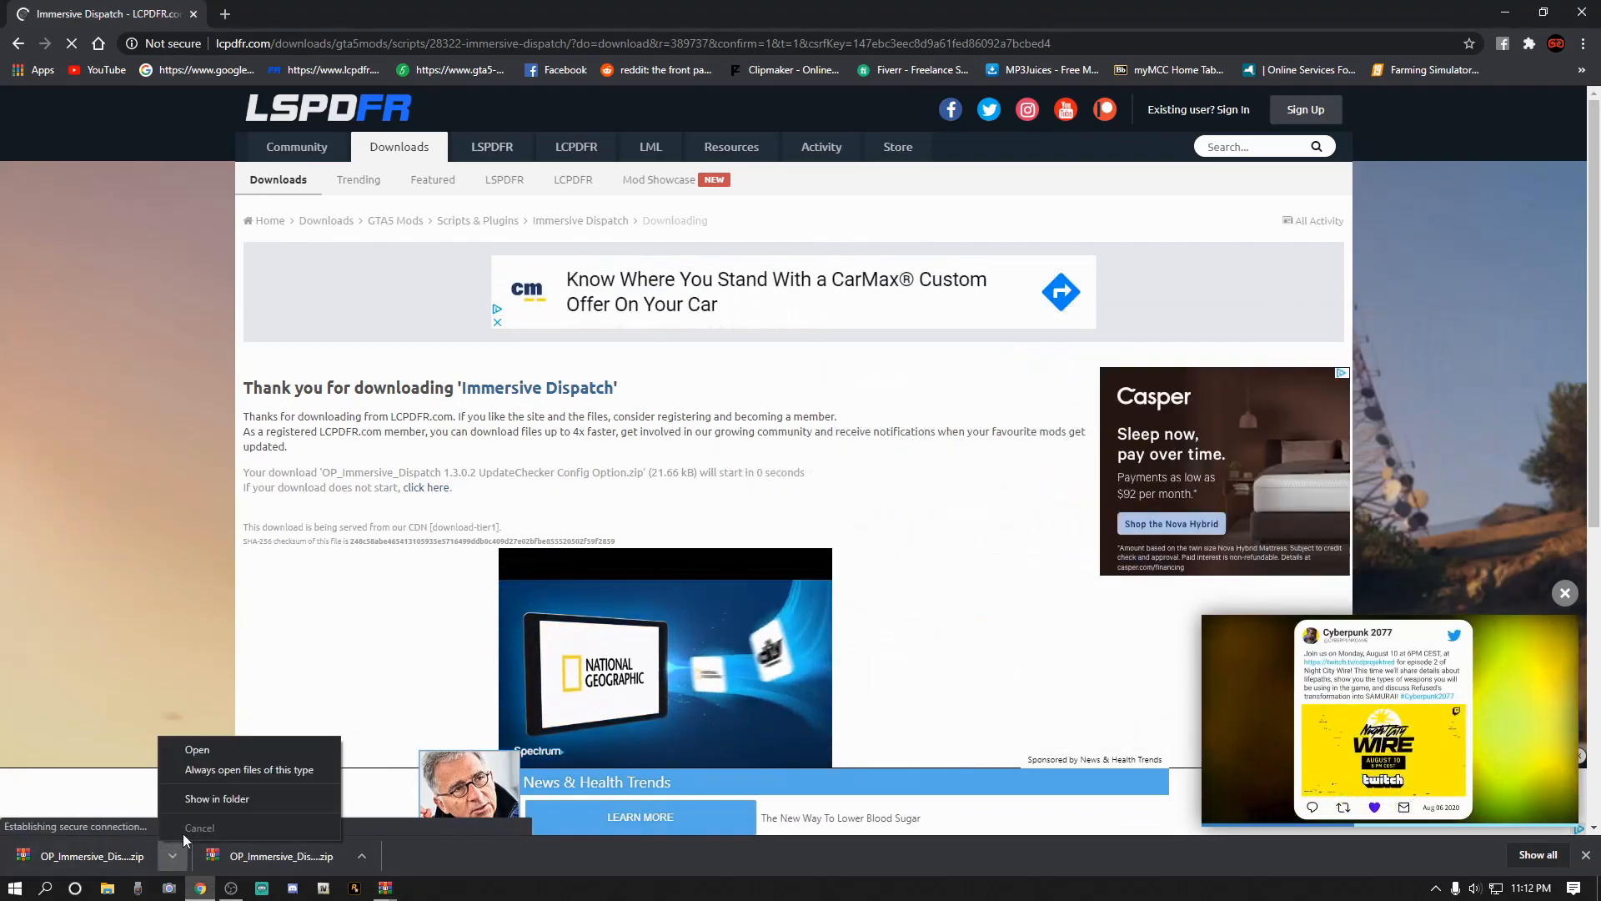
{"action": "left_click", "coordinate": [198, 750]}
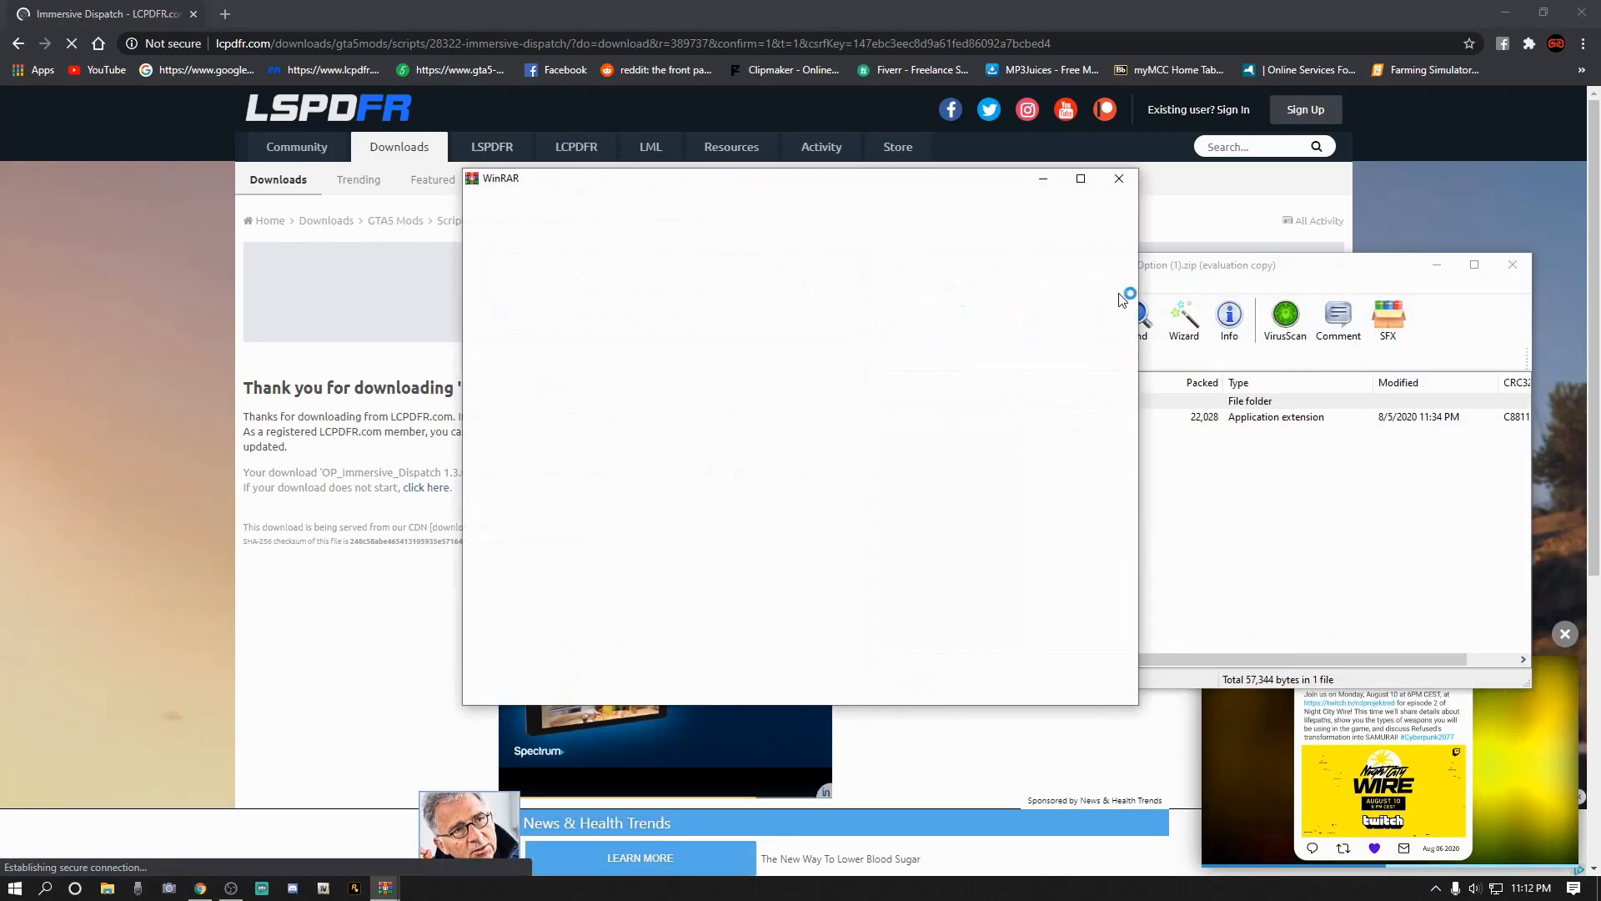
{"action": "left_click", "coordinate": [1119, 178]}
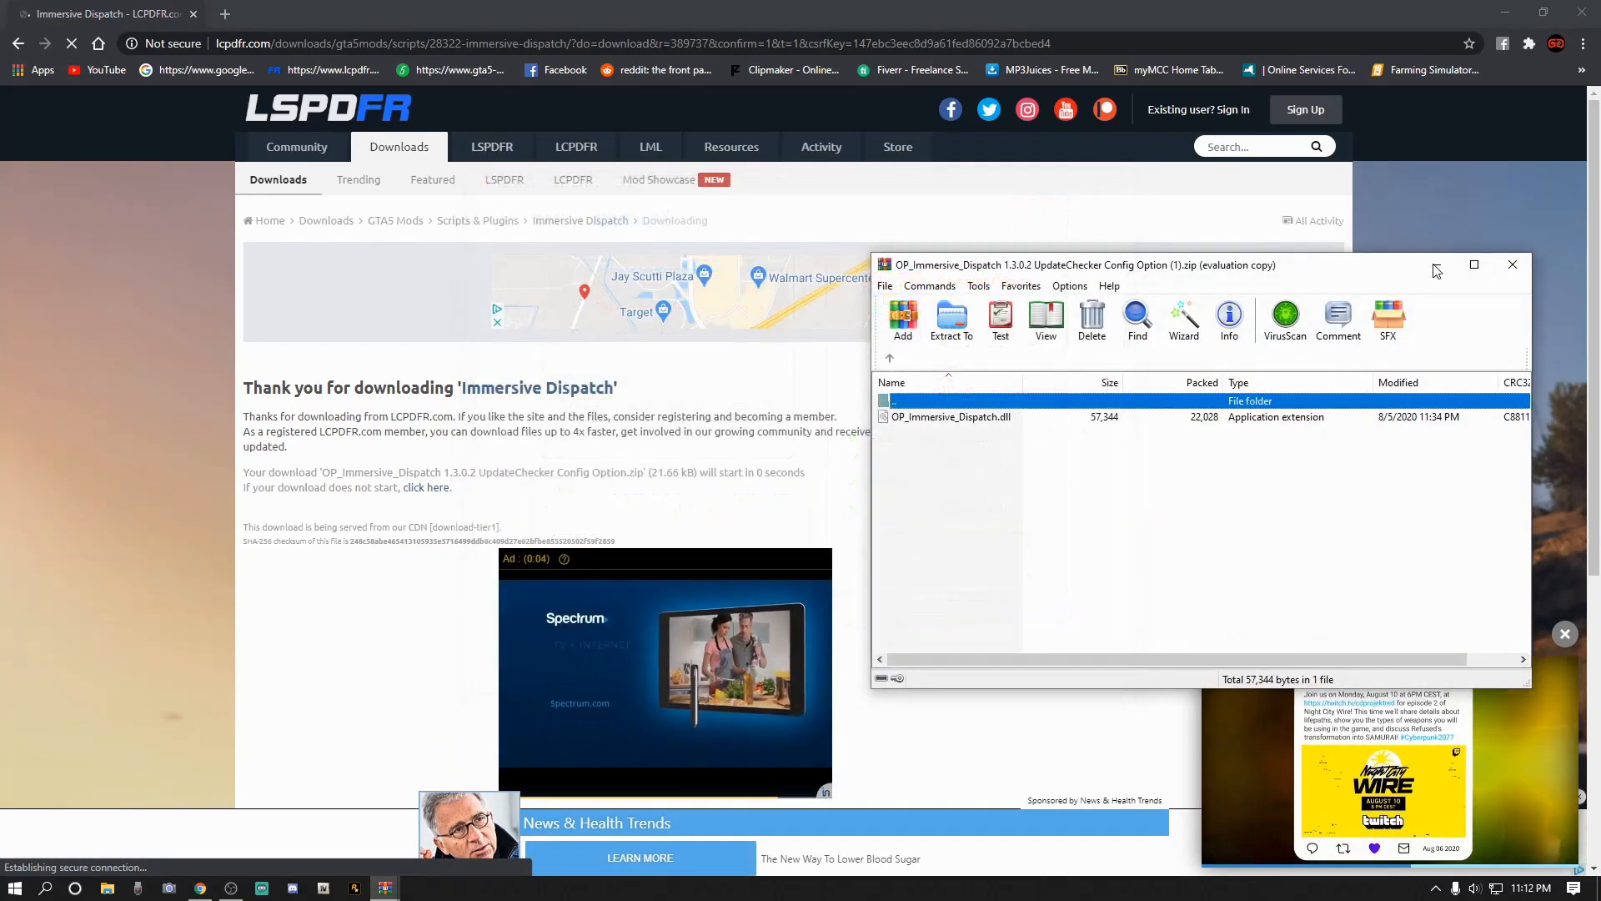
{"action": "left_click", "coordinate": [1436, 265]}
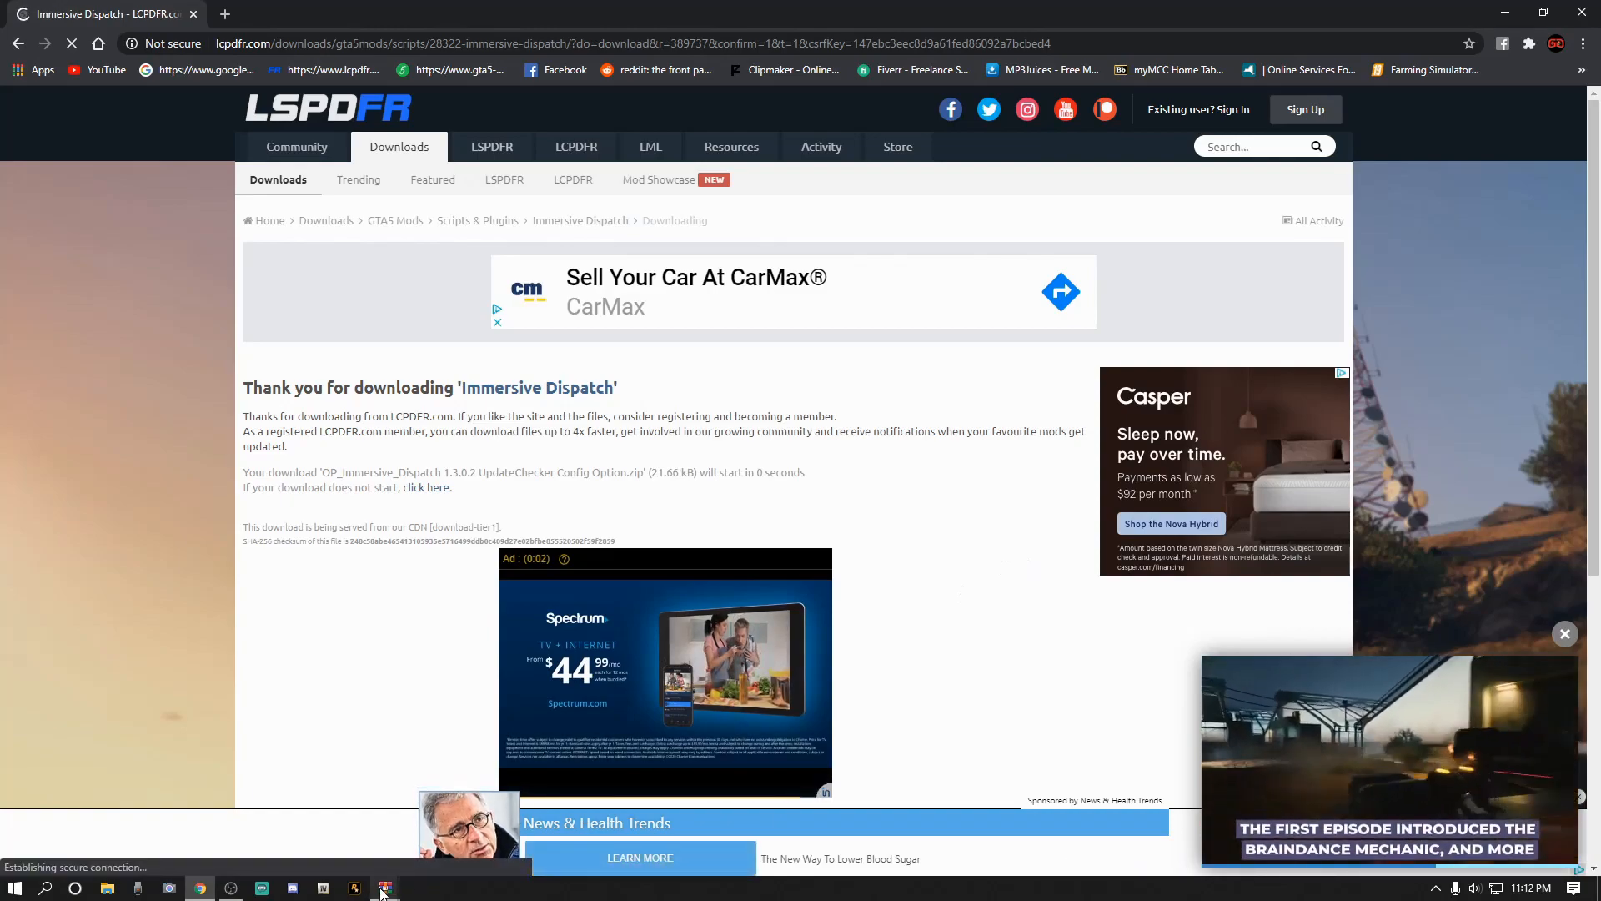
{"action": "mouse_move", "coordinate": [382, 891]}
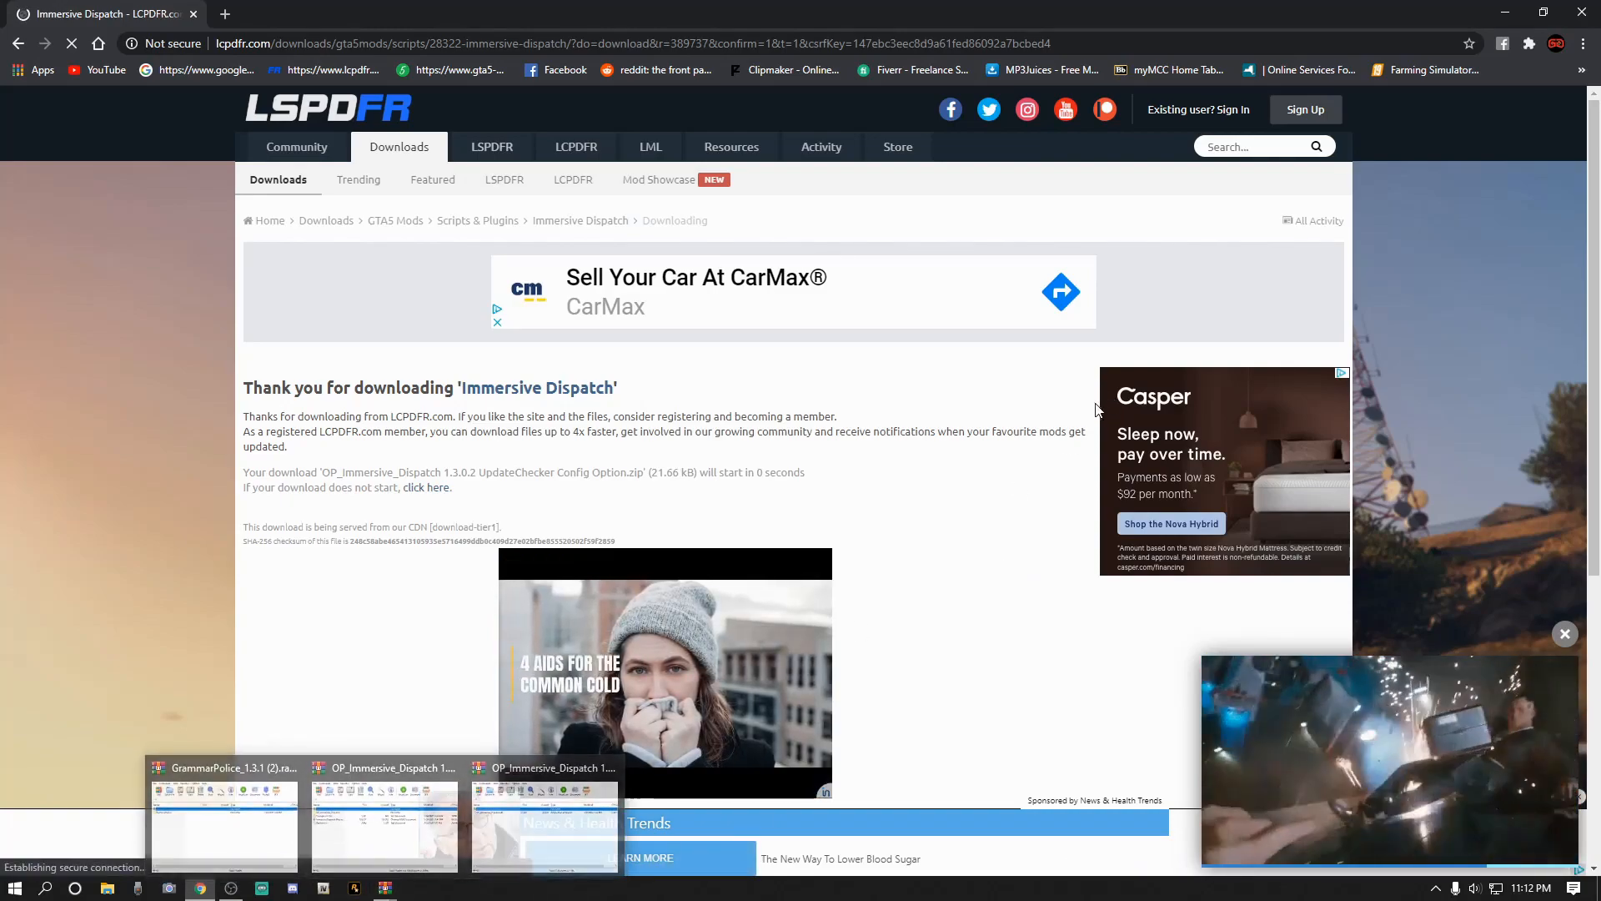
{"action": "left_click", "coordinate": [1583, 13]}
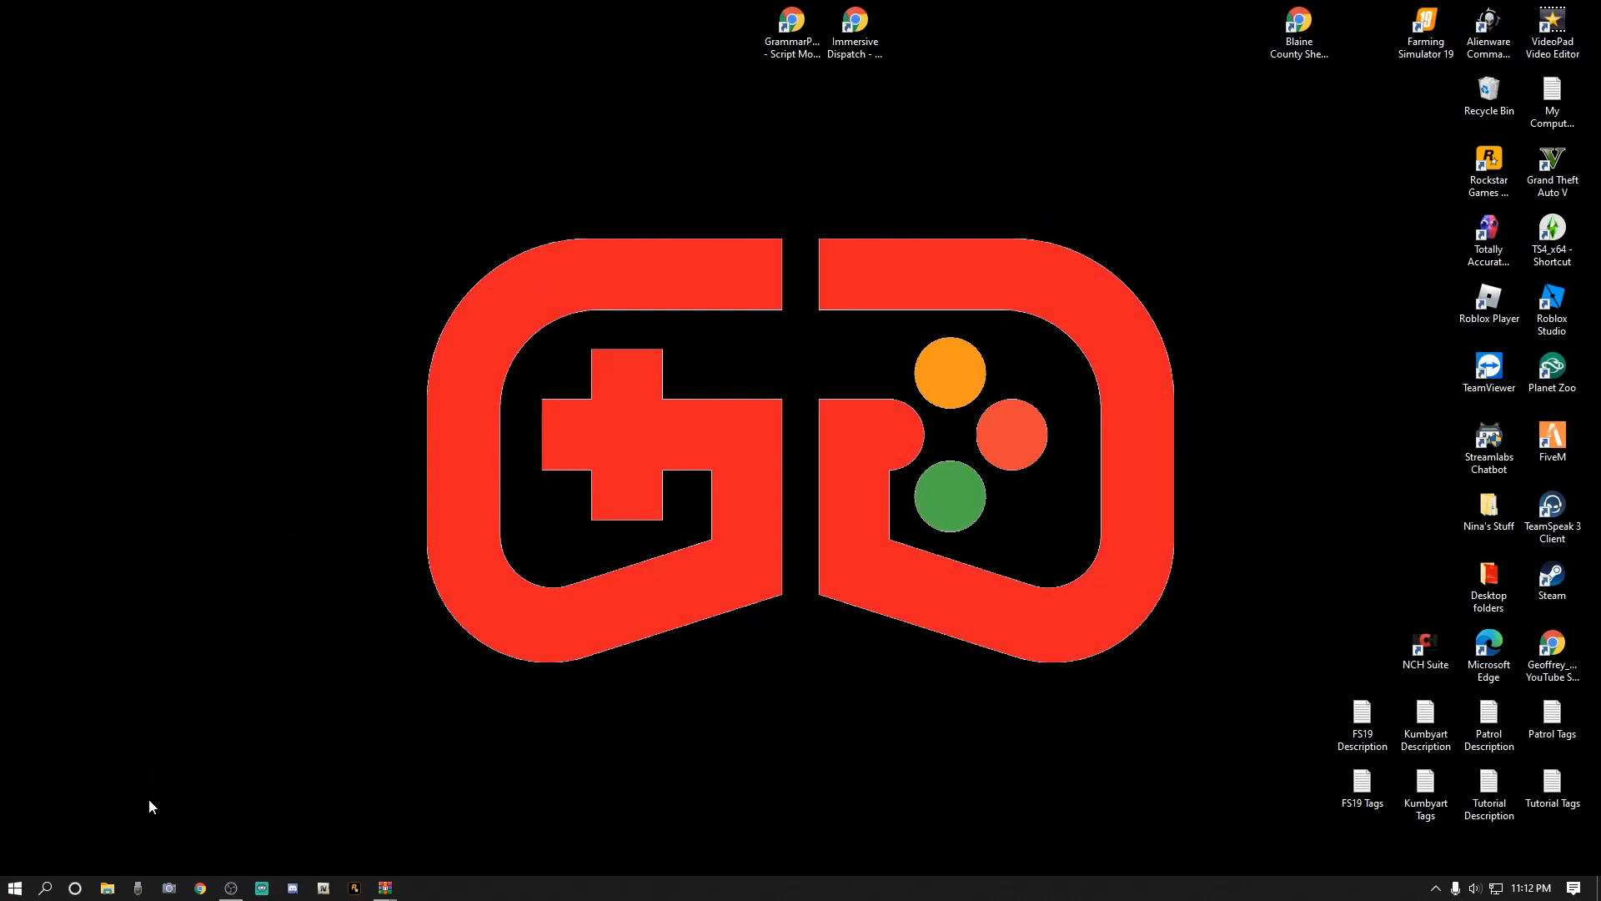
In File Explorer, open the Steam games folder at C:\Program Files (x86)\Steam\steamapps\common.
{"action": "left_click", "coordinate": [106, 889]}
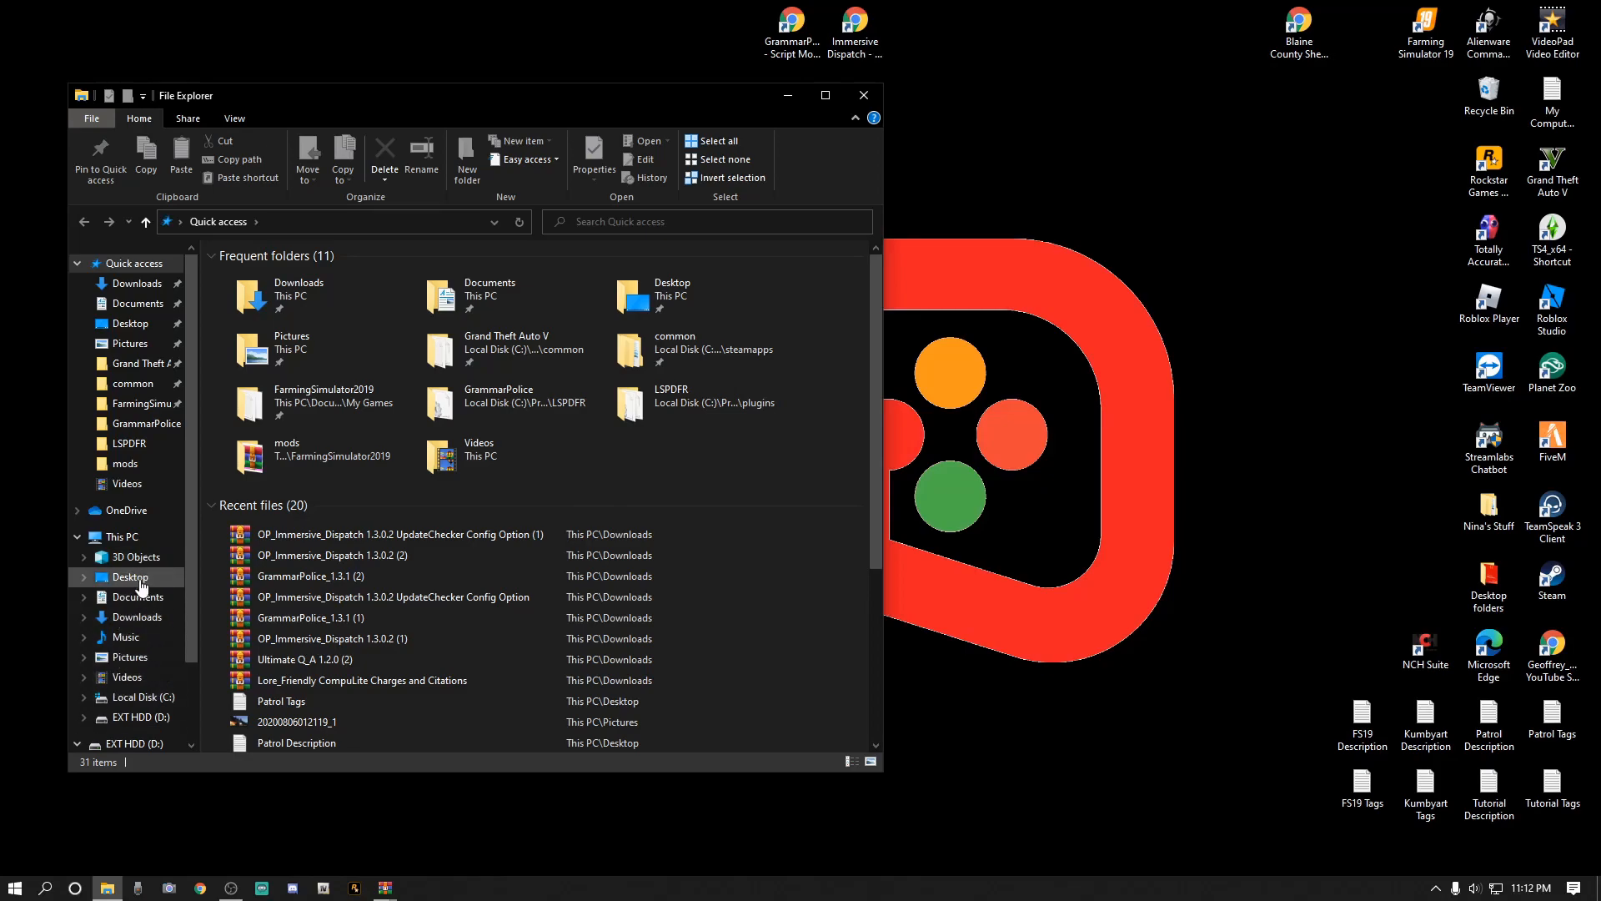
{"action": "left_click", "coordinate": [145, 703]}
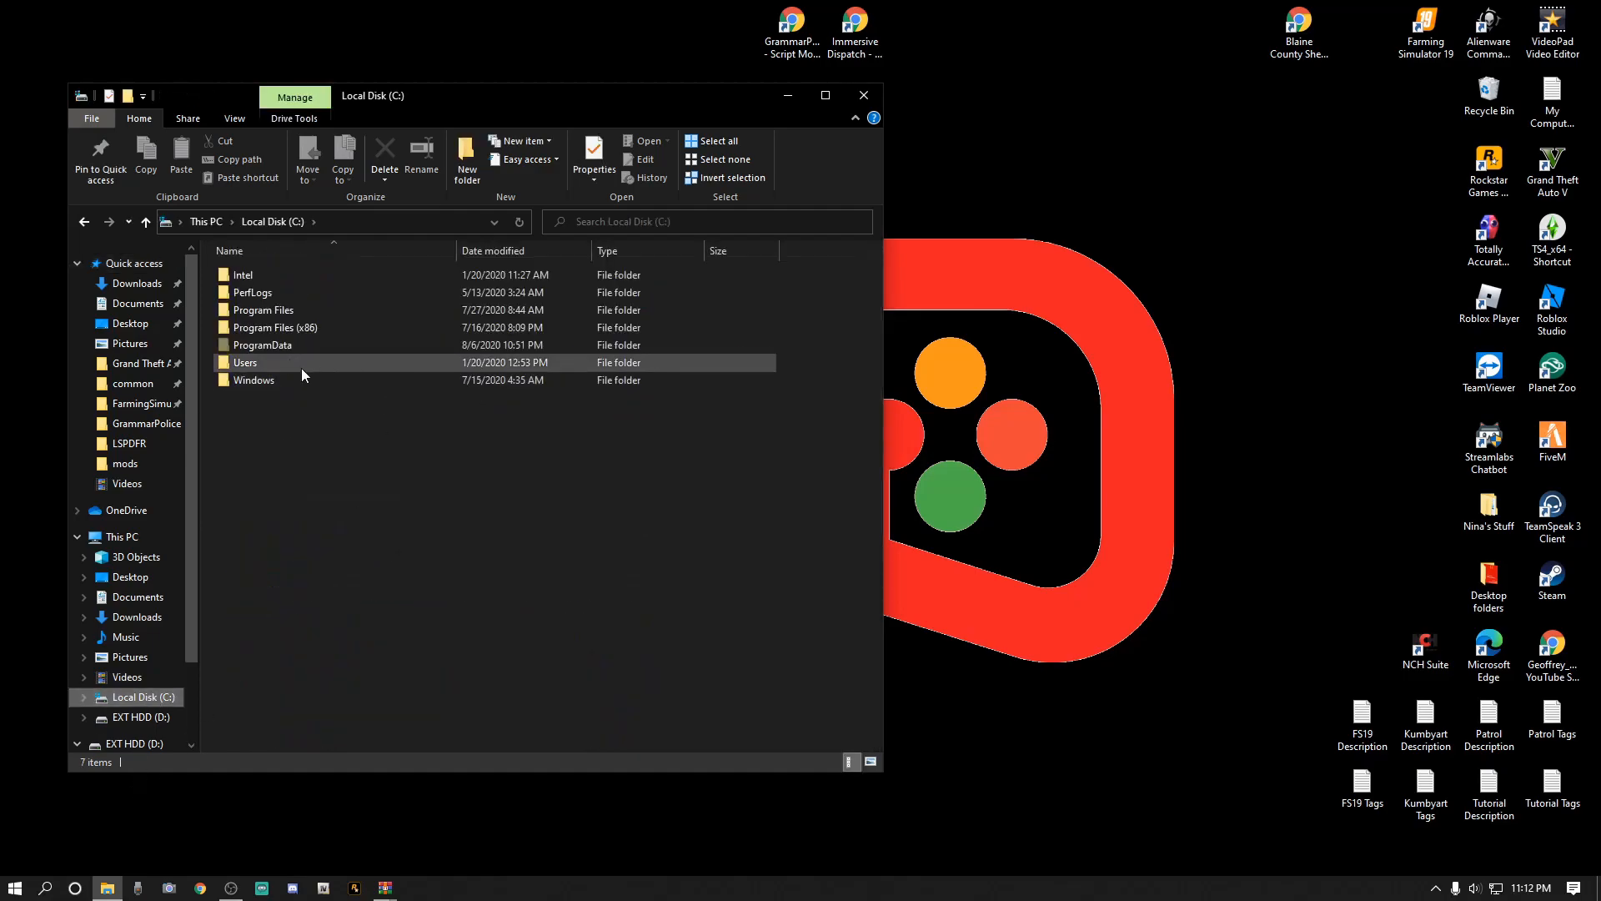
{"action": "double_click", "coordinate": [278, 327]}
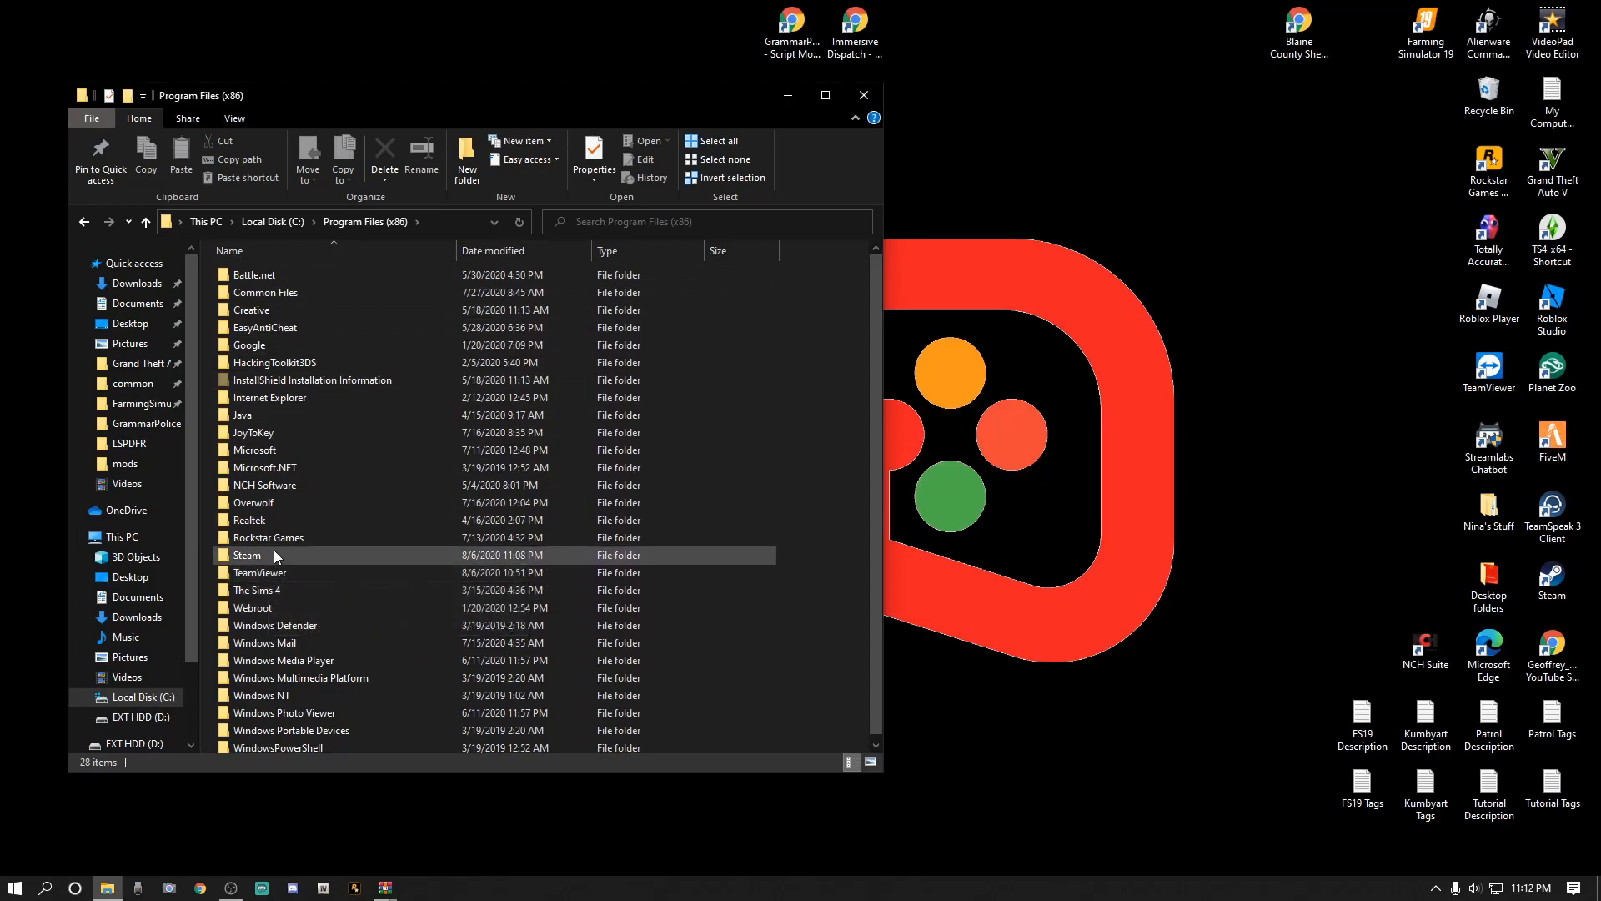
{"action": "mouse_move", "coordinate": [268, 554]}
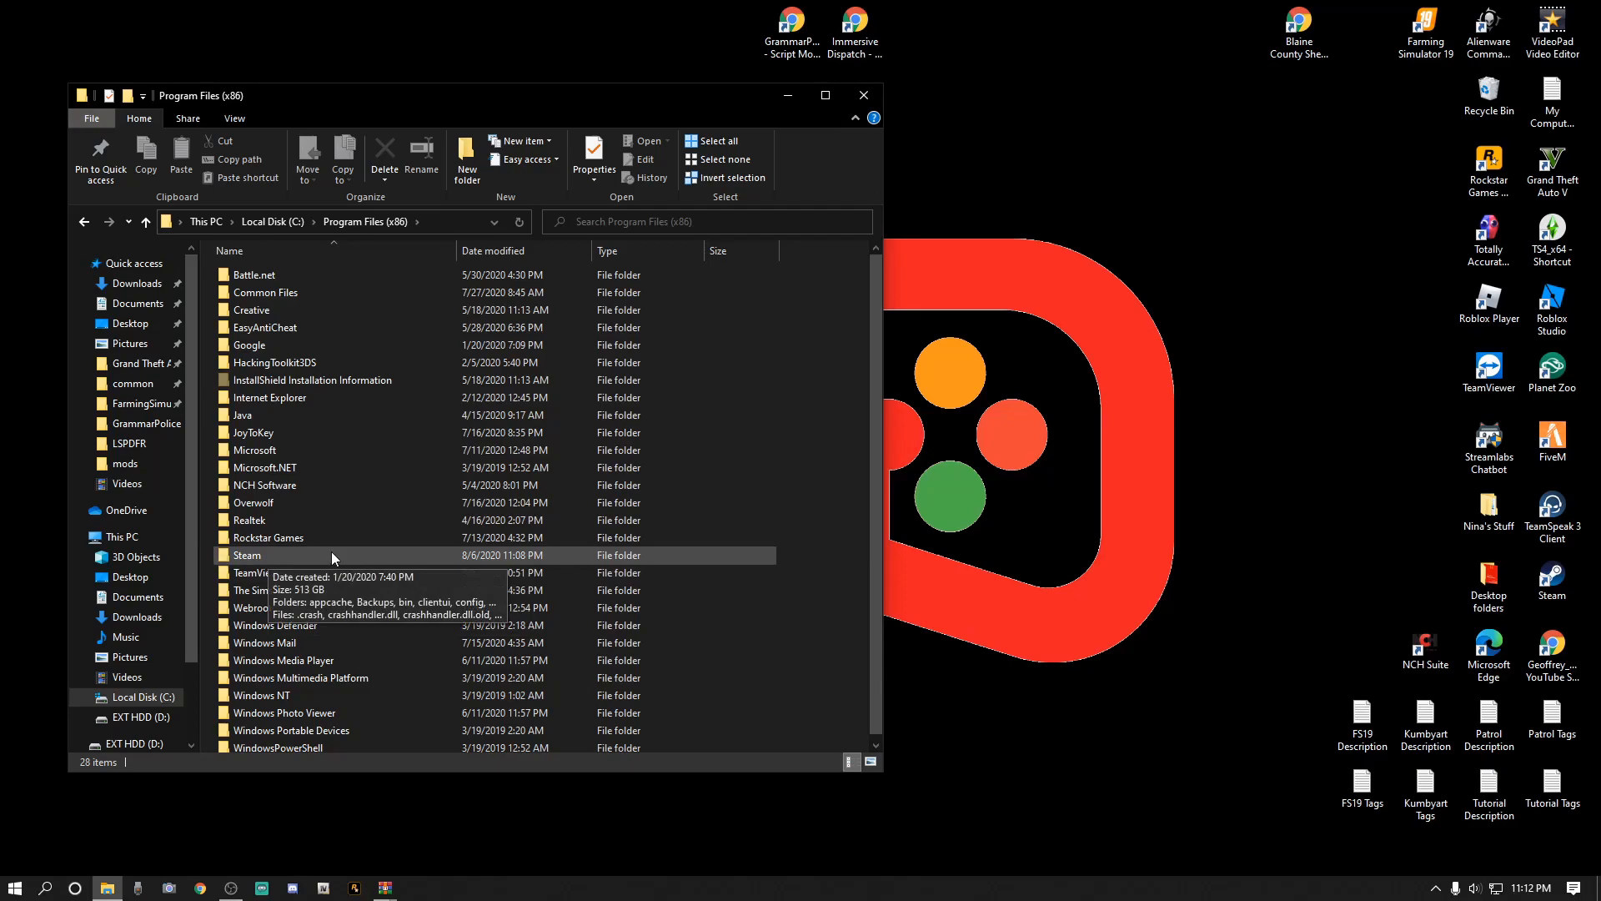
{"action": "double_click", "coordinate": [254, 554]}
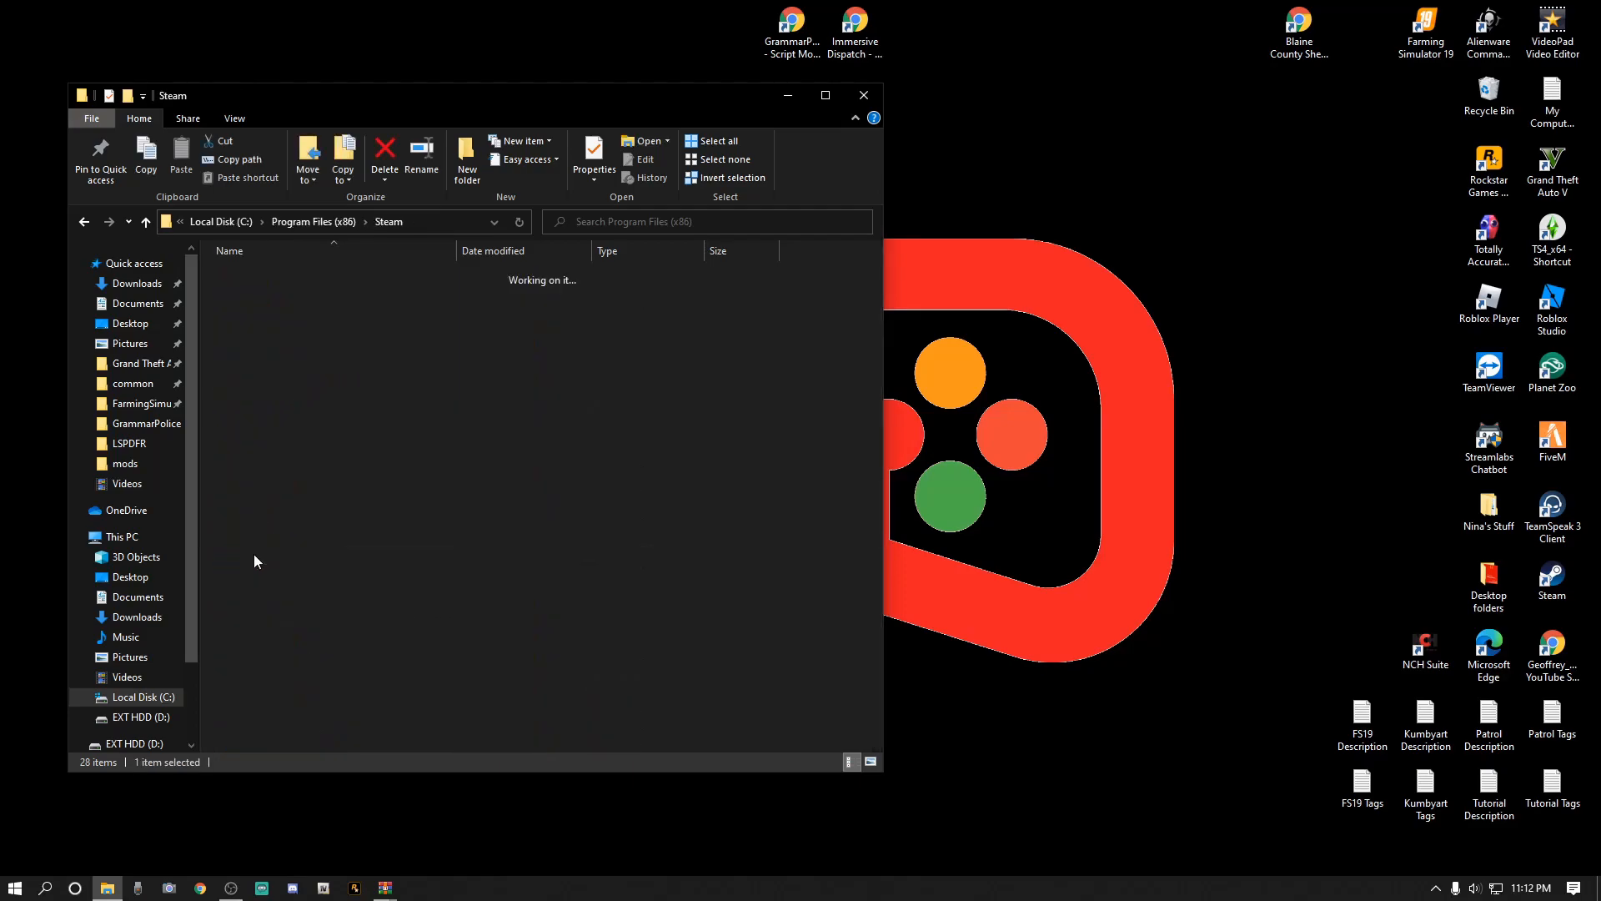
{"action": "double_click", "coordinate": [259, 626]}
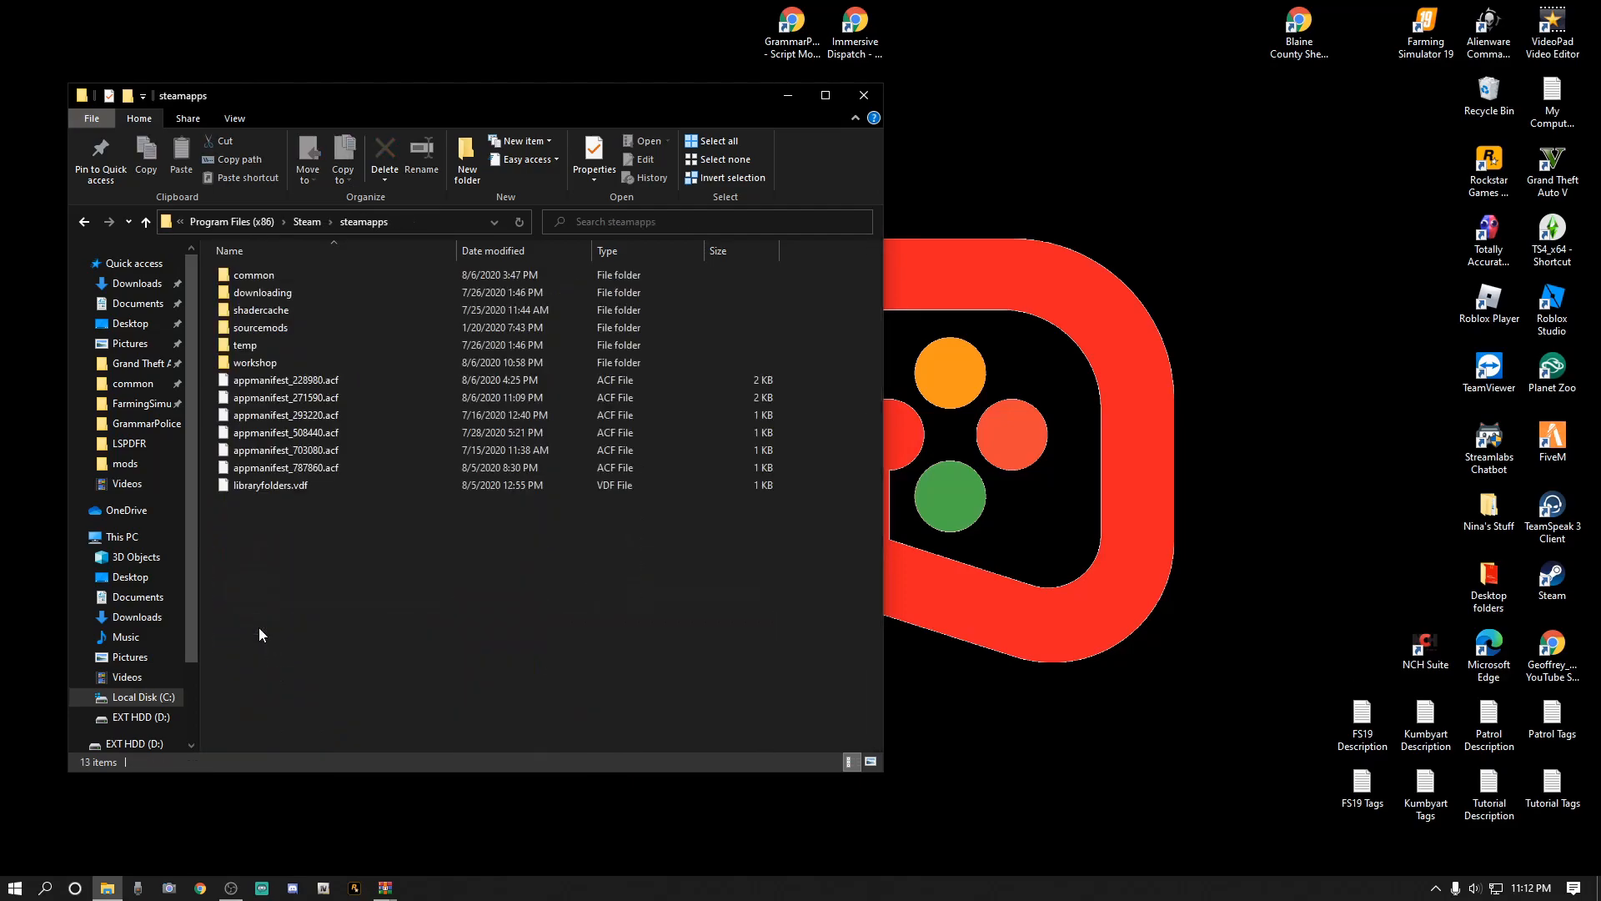
{"action": "double_click", "coordinate": [277, 272]}
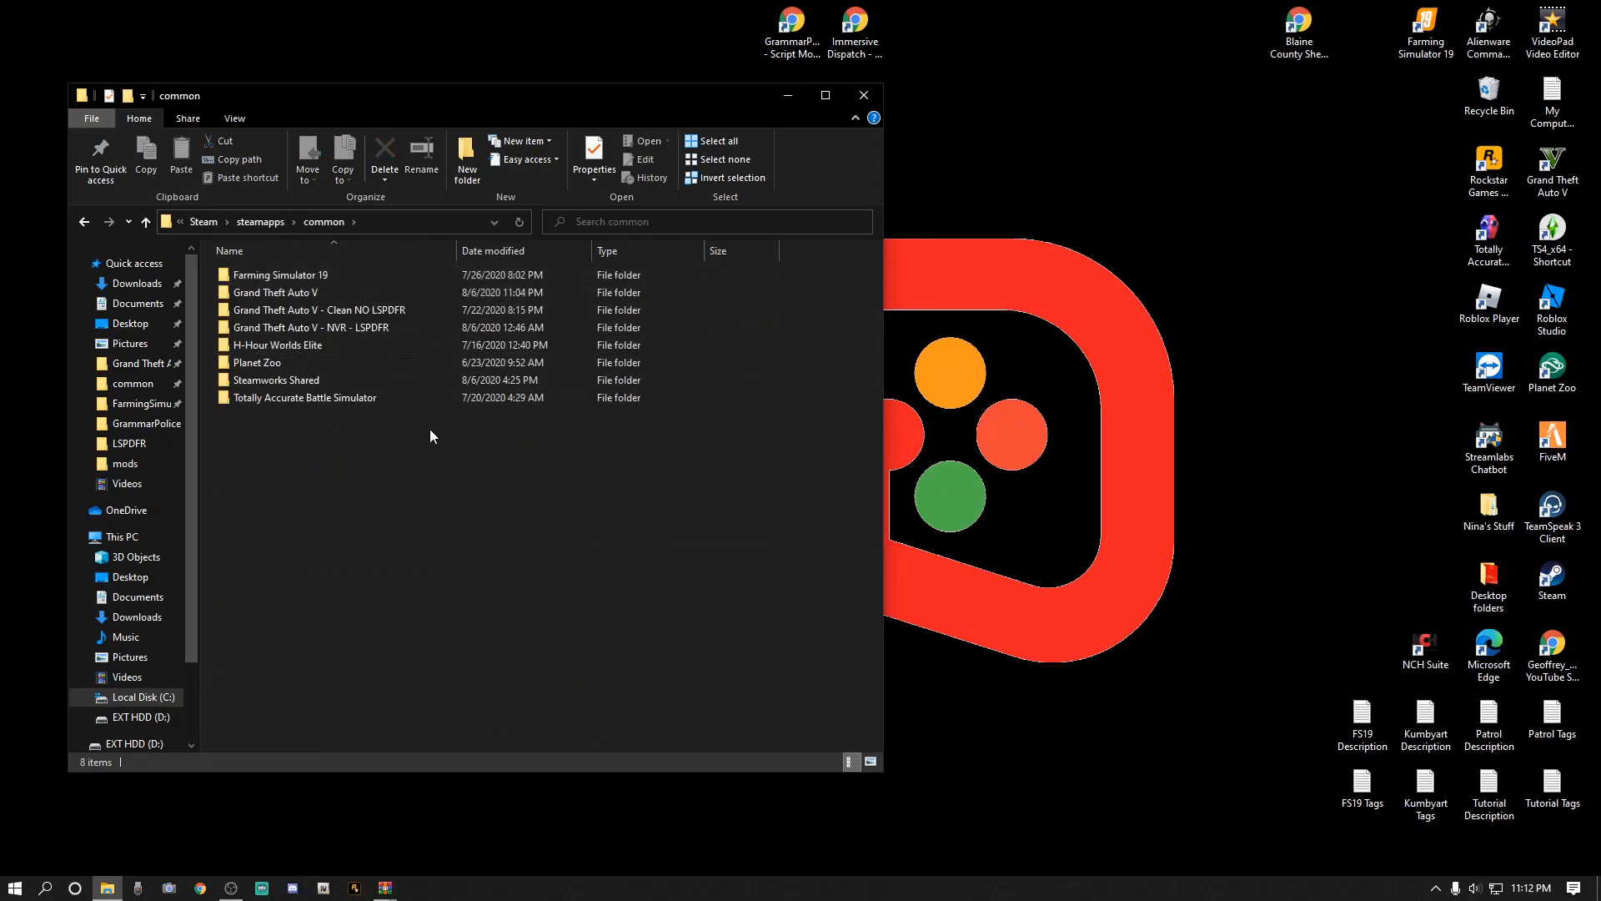
Copy the Grand Theft Auto V folder to the clipboard, dismissing the folder options without pasting it.
{"action": "right_click", "coordinate": [278, 292]}
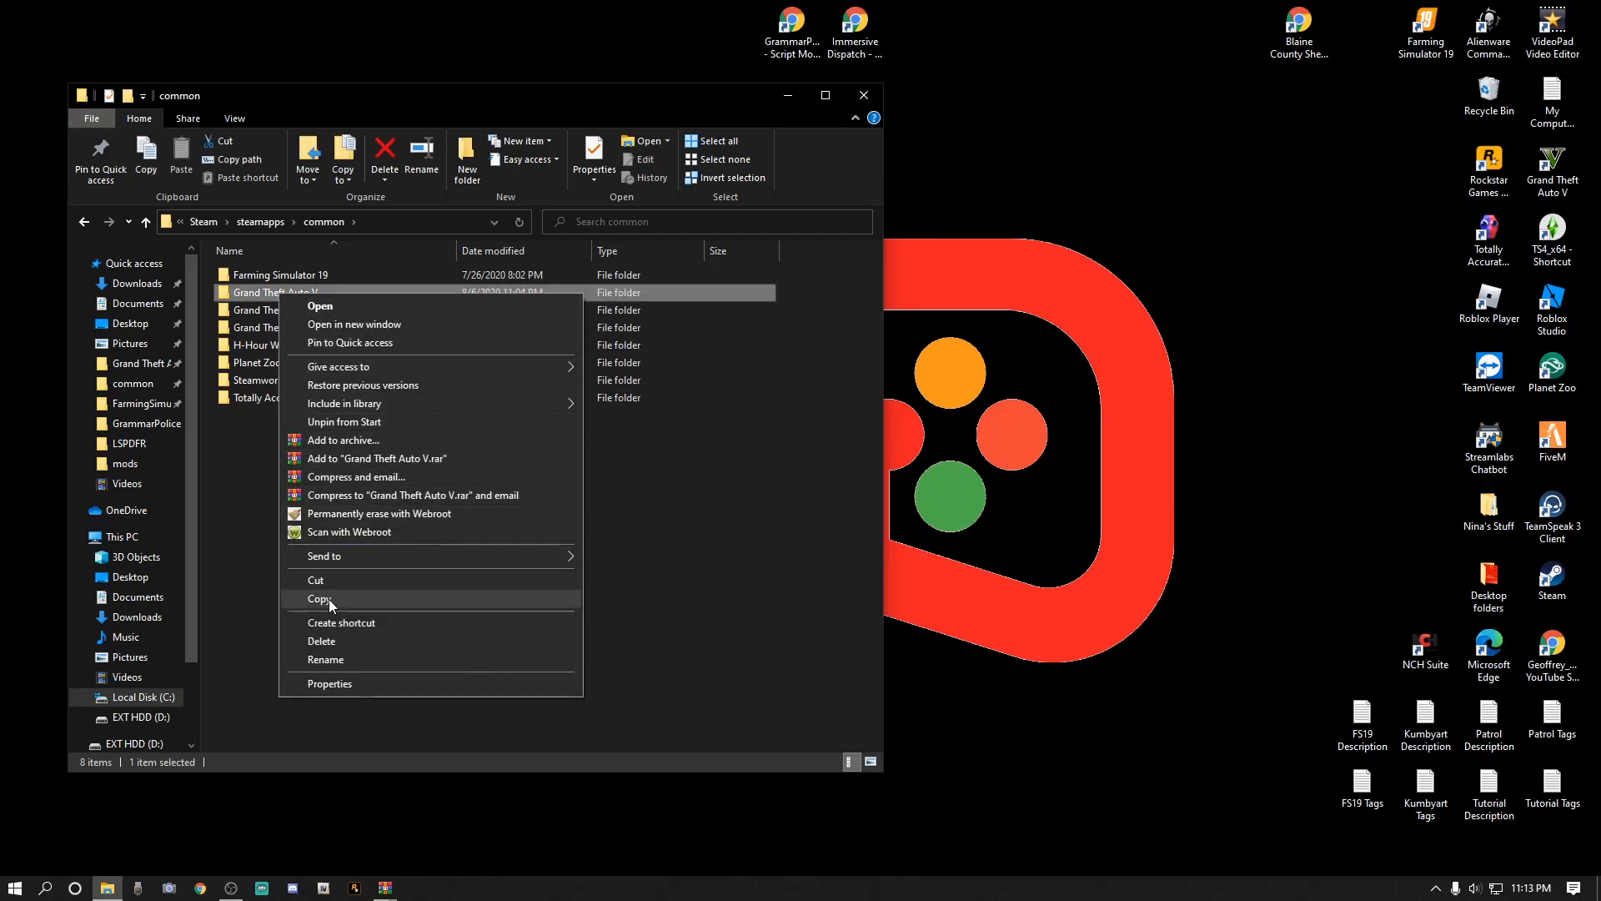
{"action": "left_click", "coordinate": [329, 598]}
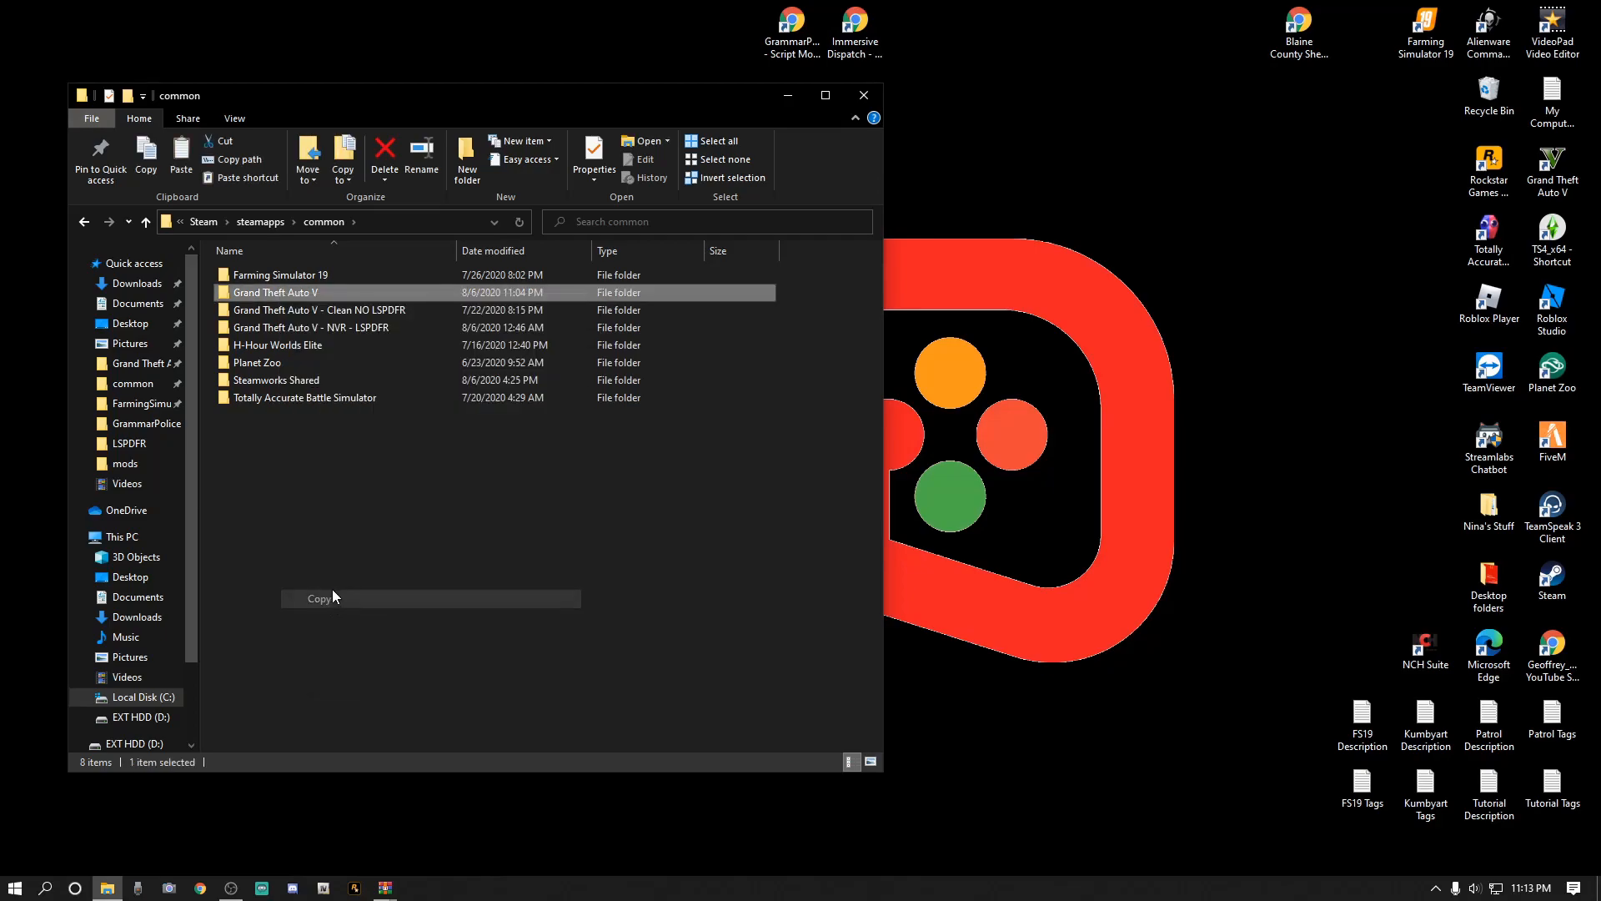
{"action": "right_click", "coordinate": [377, 540]}
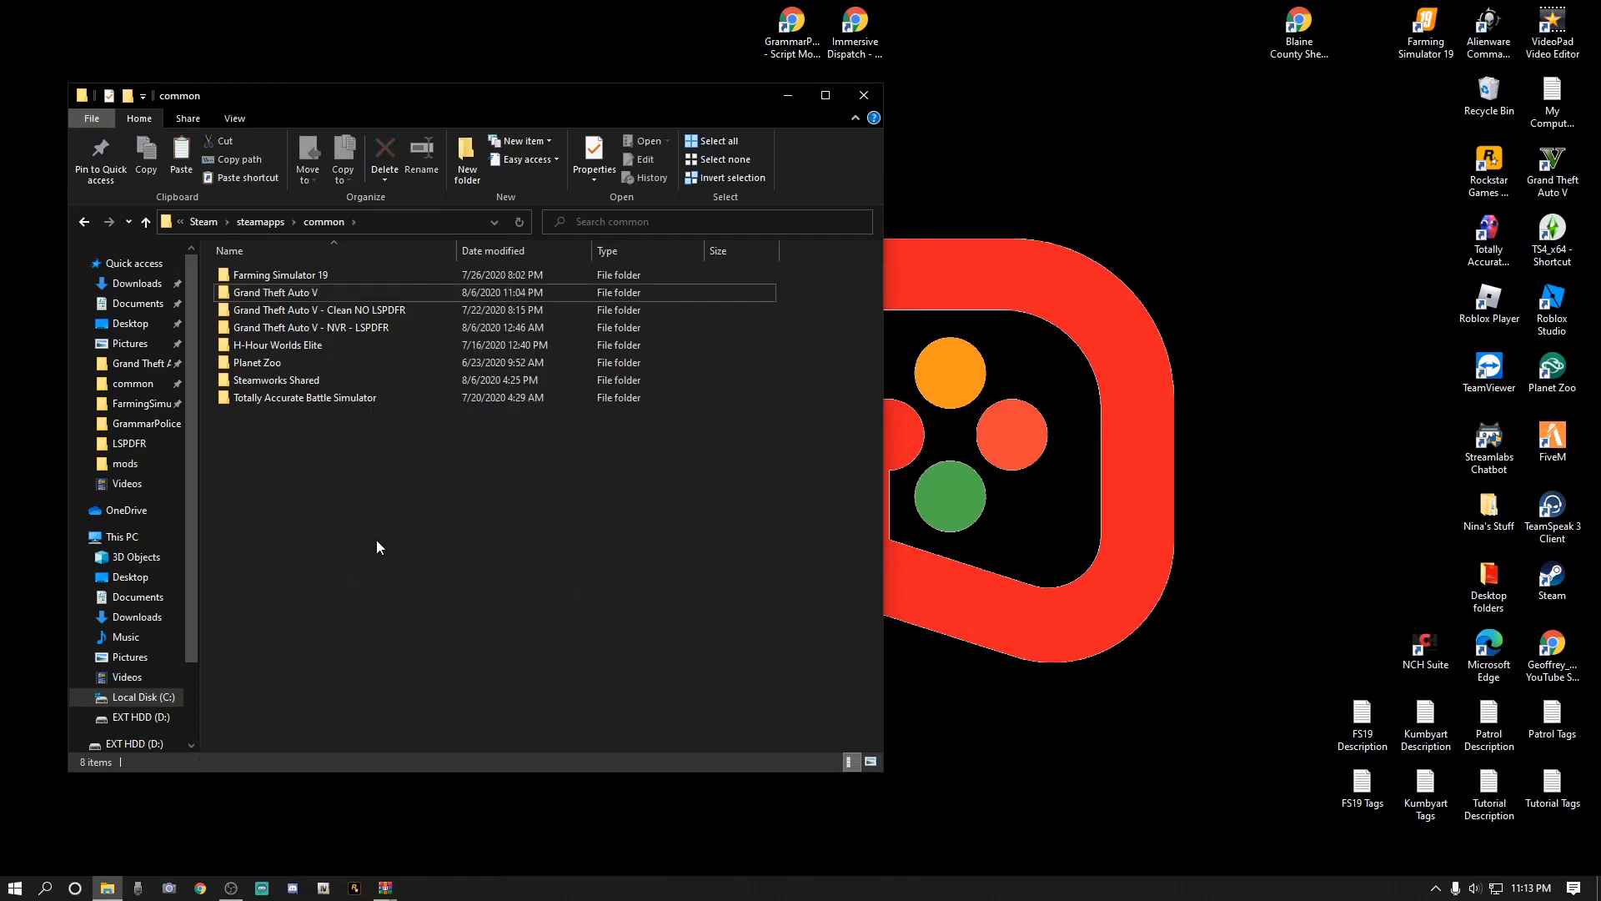
{"action": "left_click", "coordinate": [682, 576]}
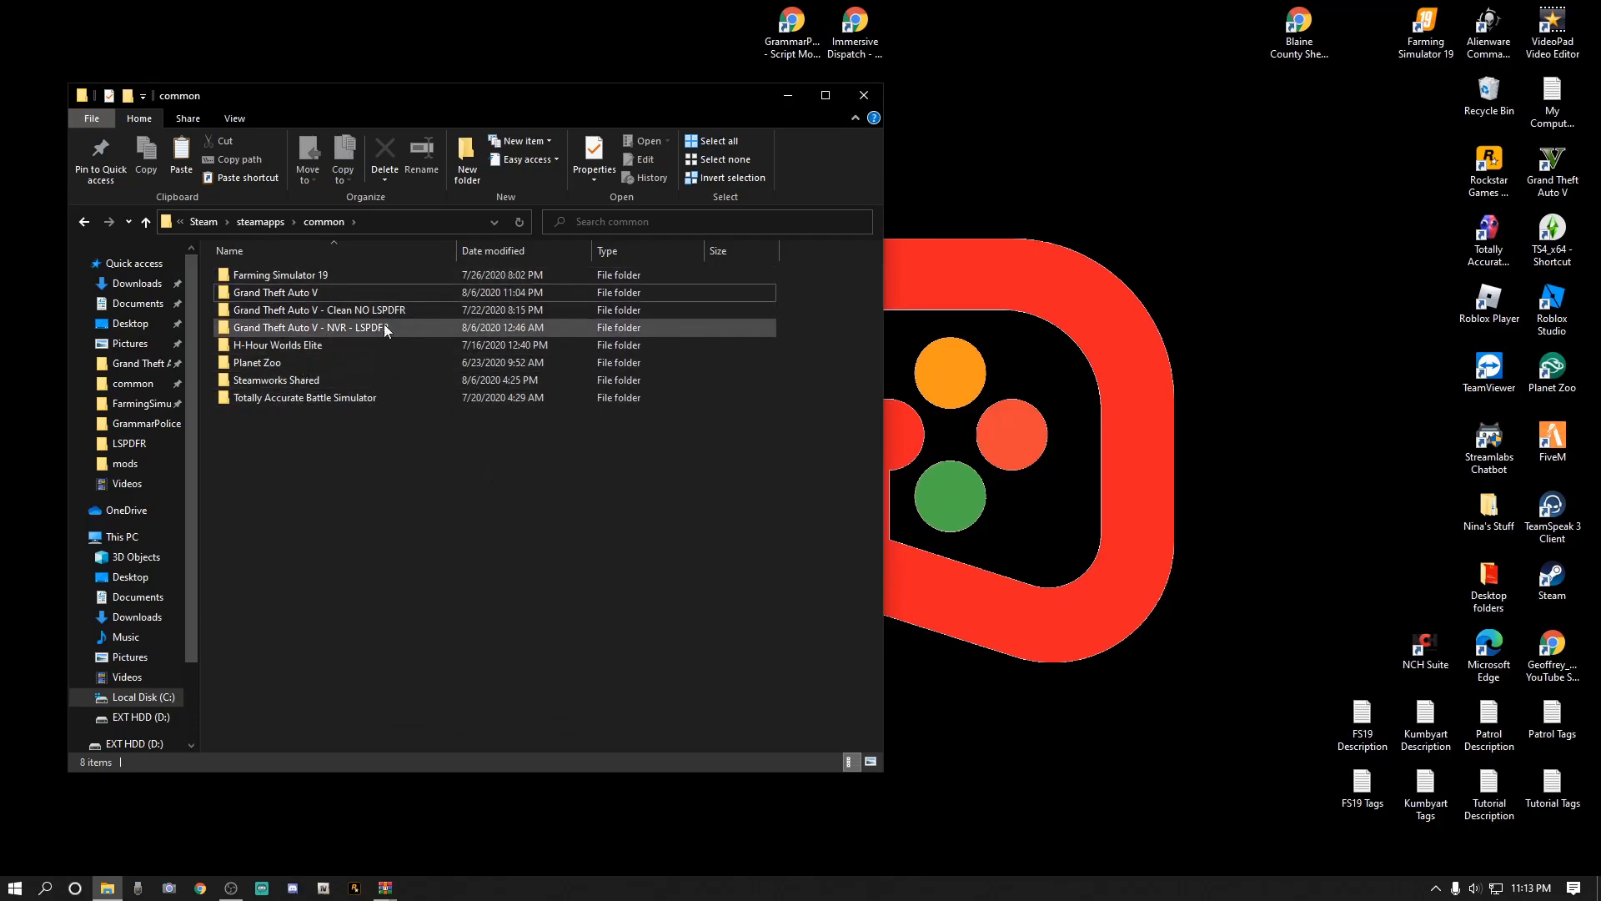
{"action": "mouse_move", "coordinate": [333, 327]}
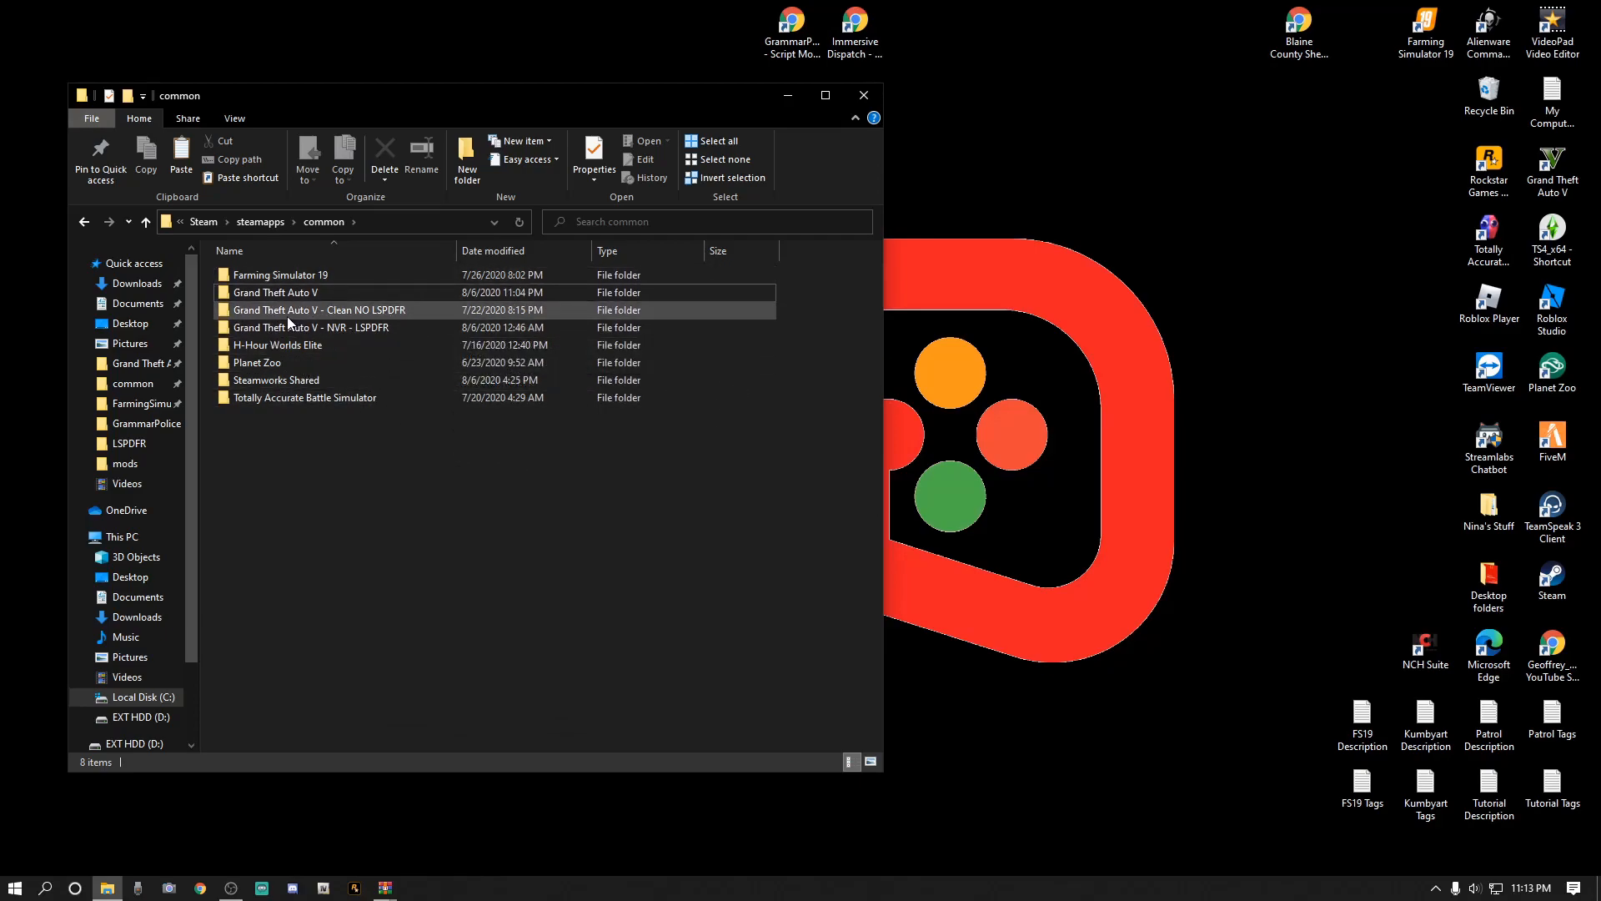
{"action": "mouse_move", "coordinate": [287, 317]}
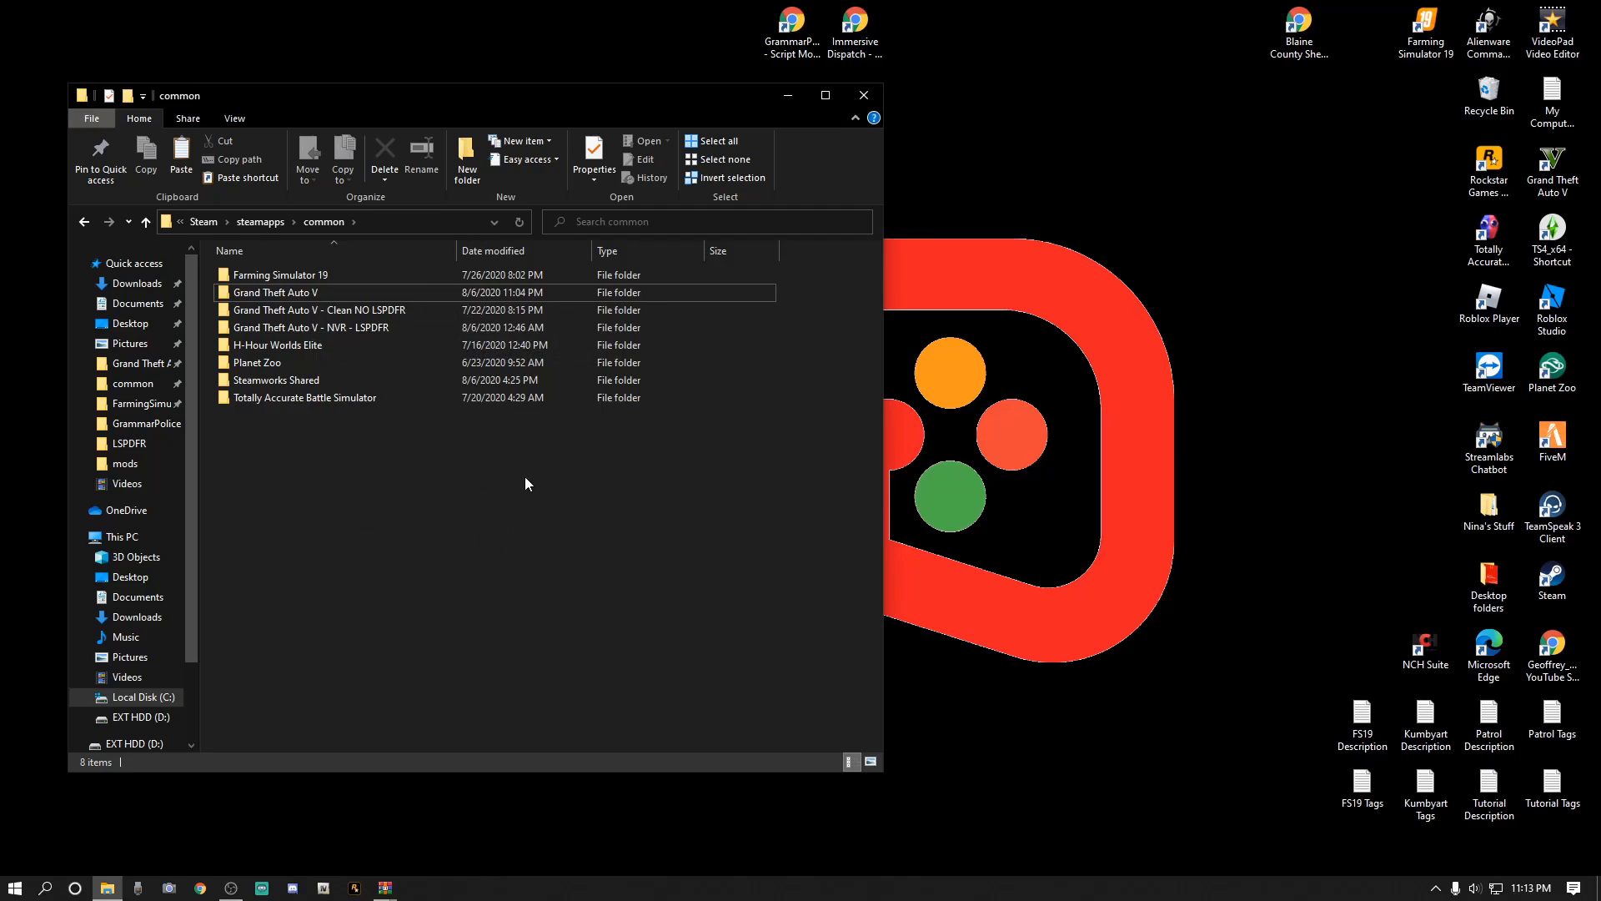
Open the GrammarPolice folder under Grand Theft Auto V\plugins\LSPDFR and open its default configuration file in Notepad.
{"action": "double_click", "coordinate": [279, 293]}
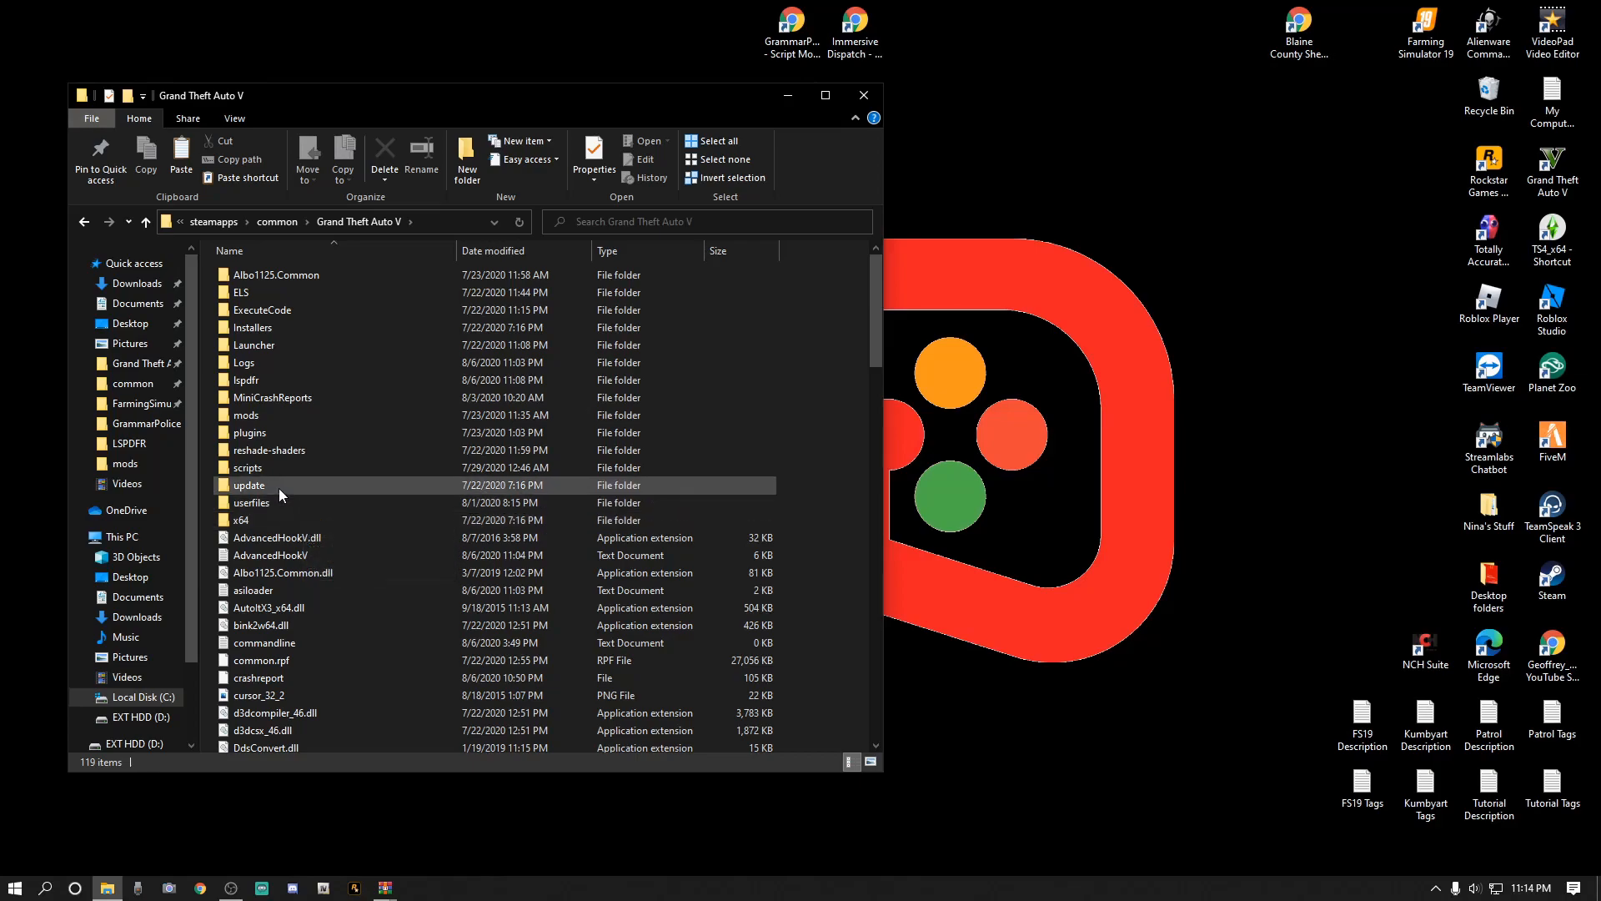
{"action": "mouse_move", "coordinate": [278, 493]}
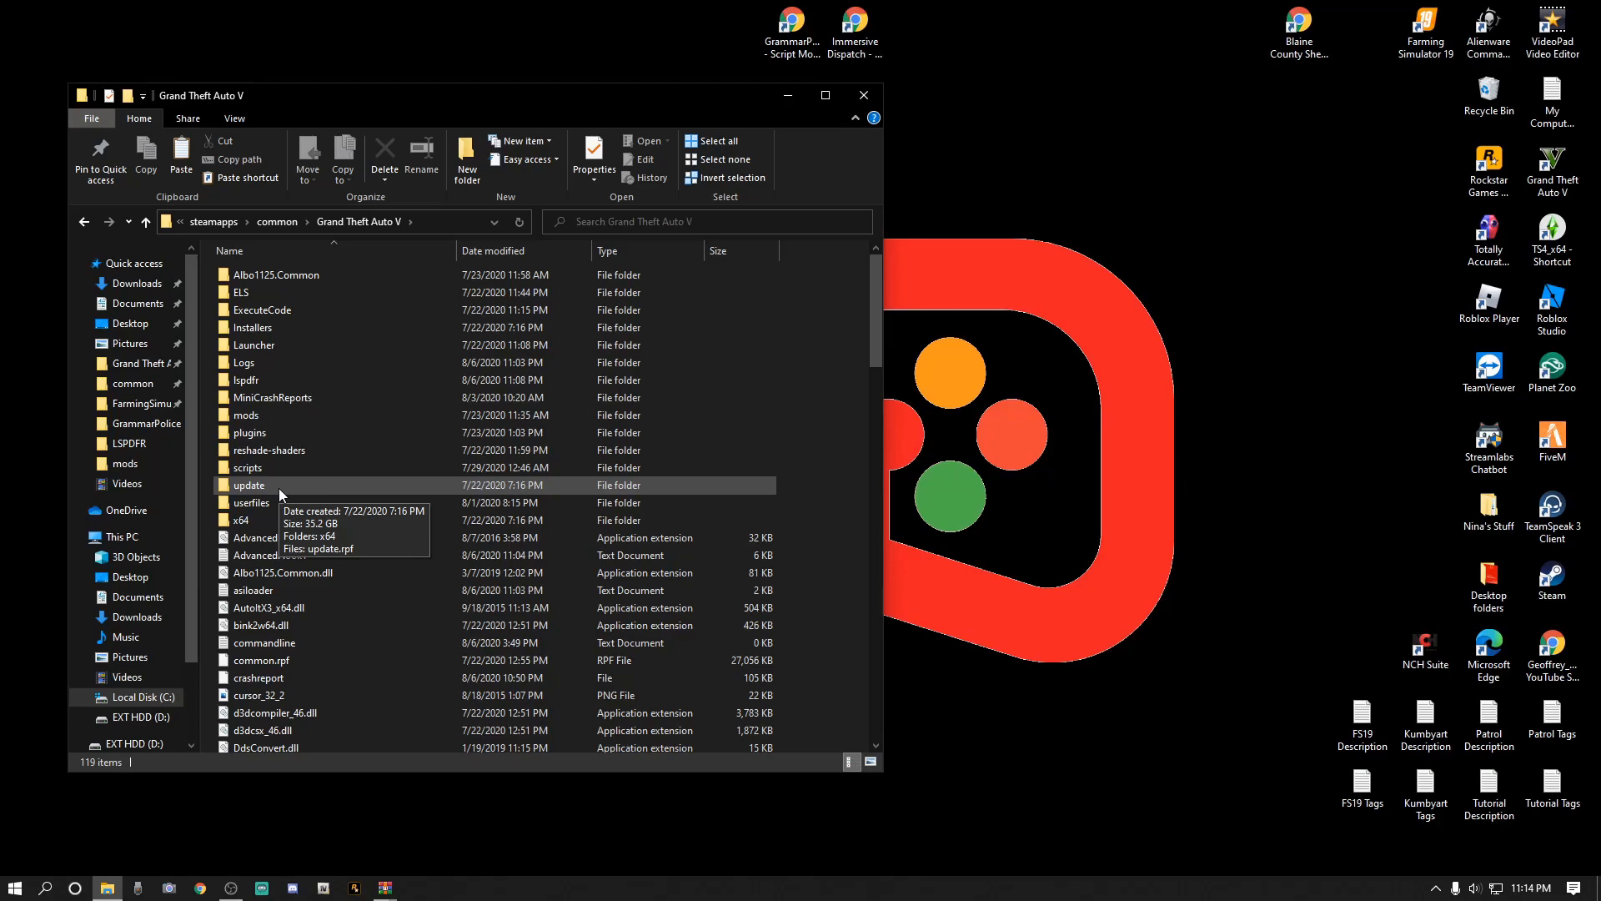
{"action": "double_click", "coordinate": [276, 431]}
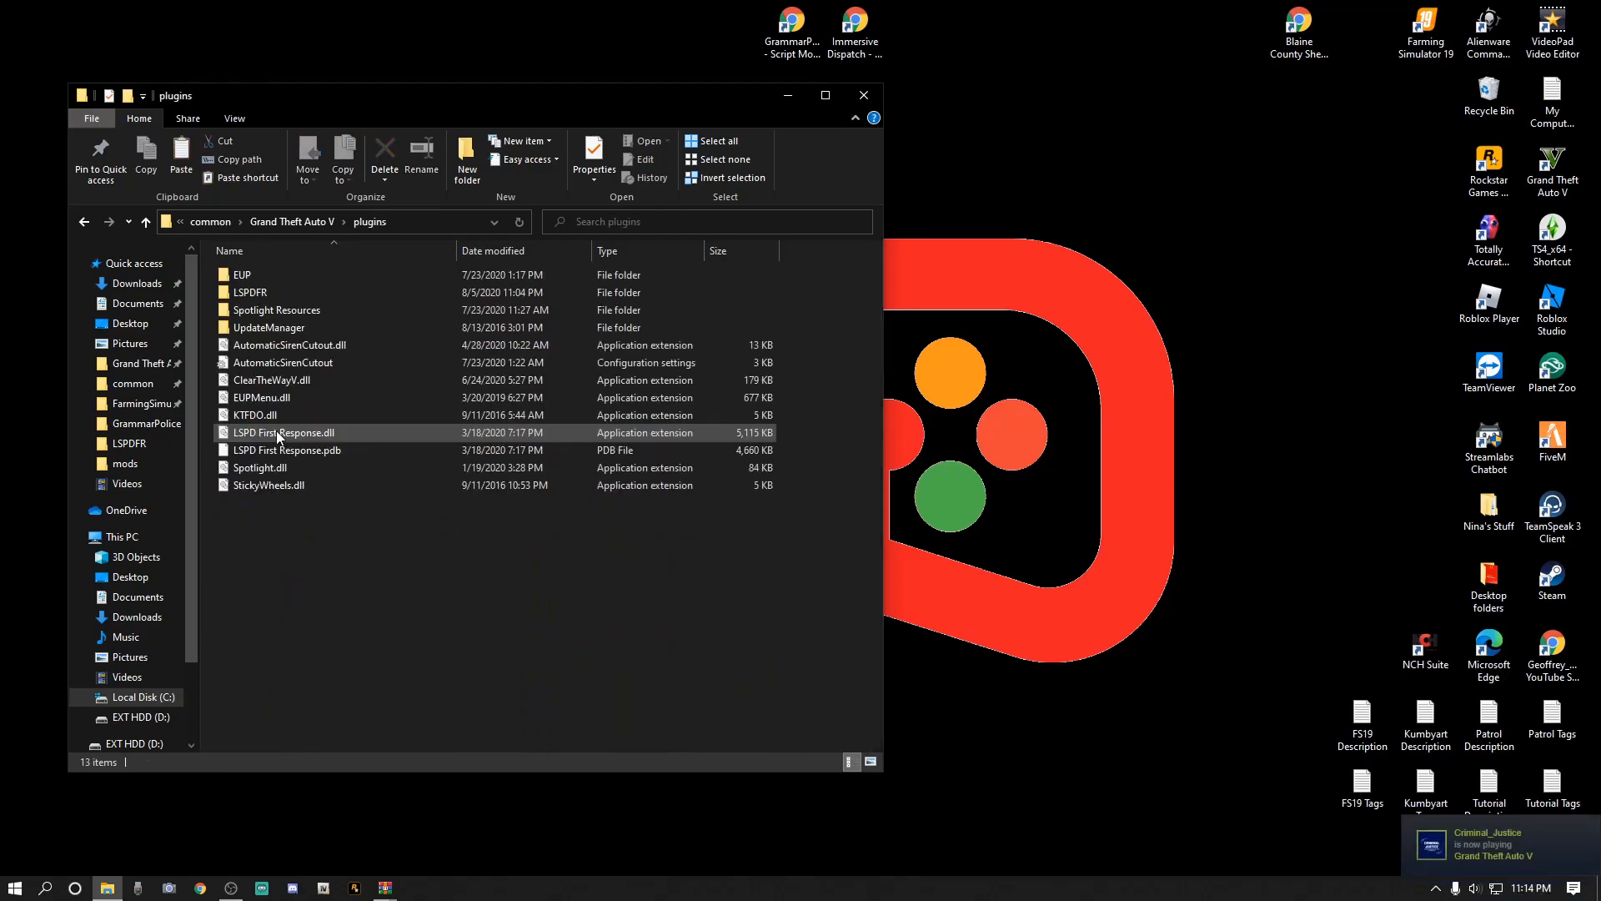
{"action": "double_click", "coordinate": [283, 292]}
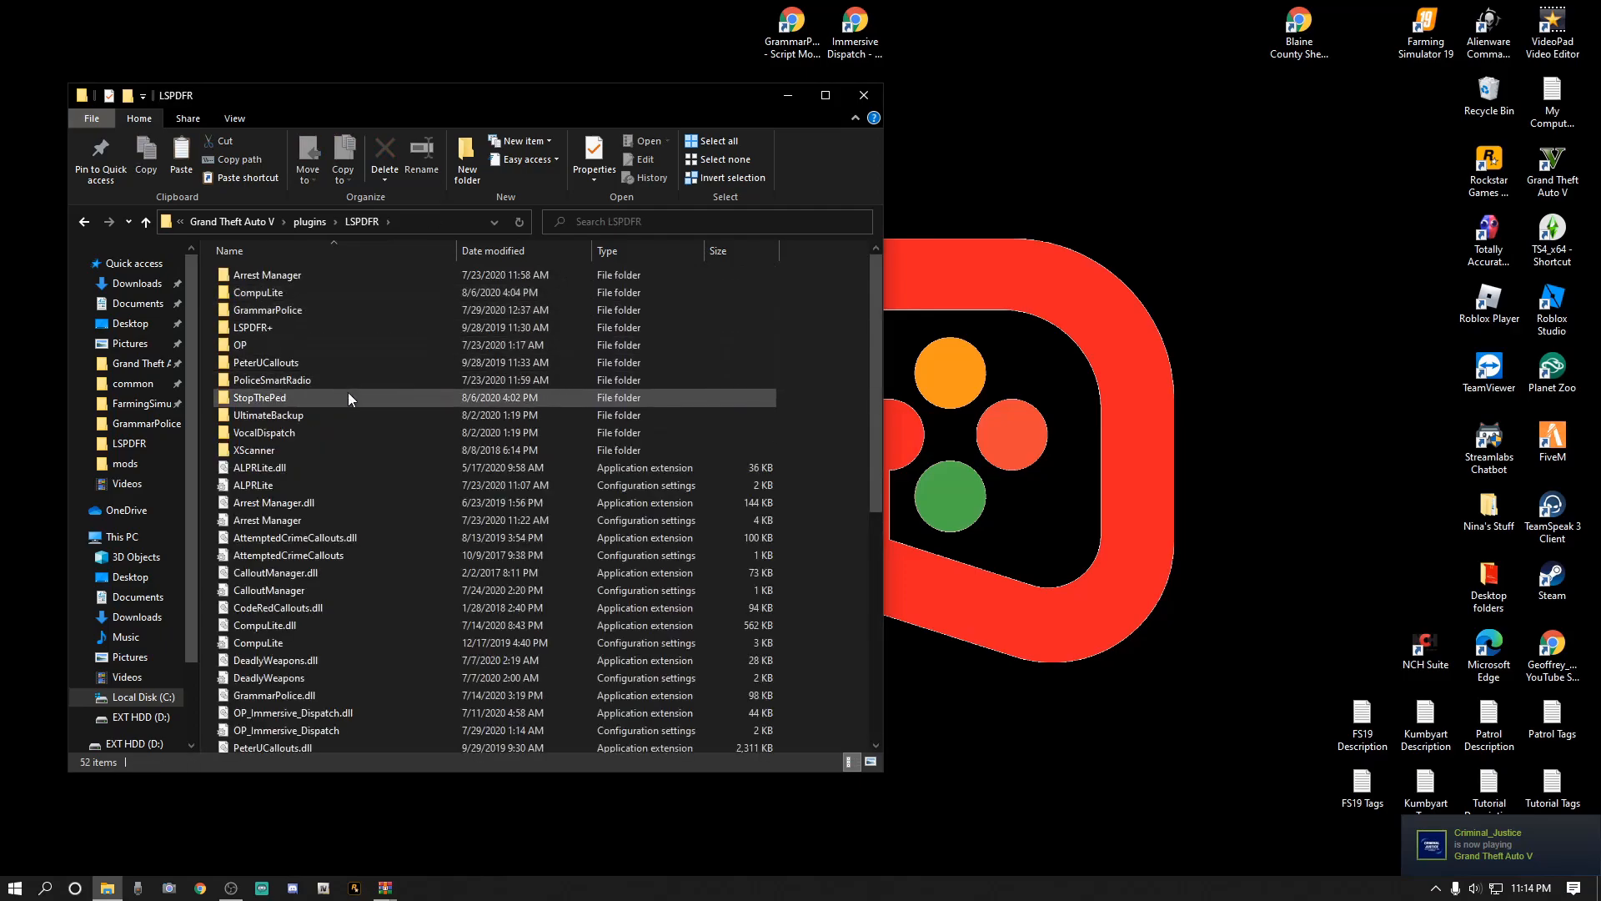
{"action": "left_click", "coordinate": [285, 312]}
{"action": "double_click", "coordinate": [284, 312]}
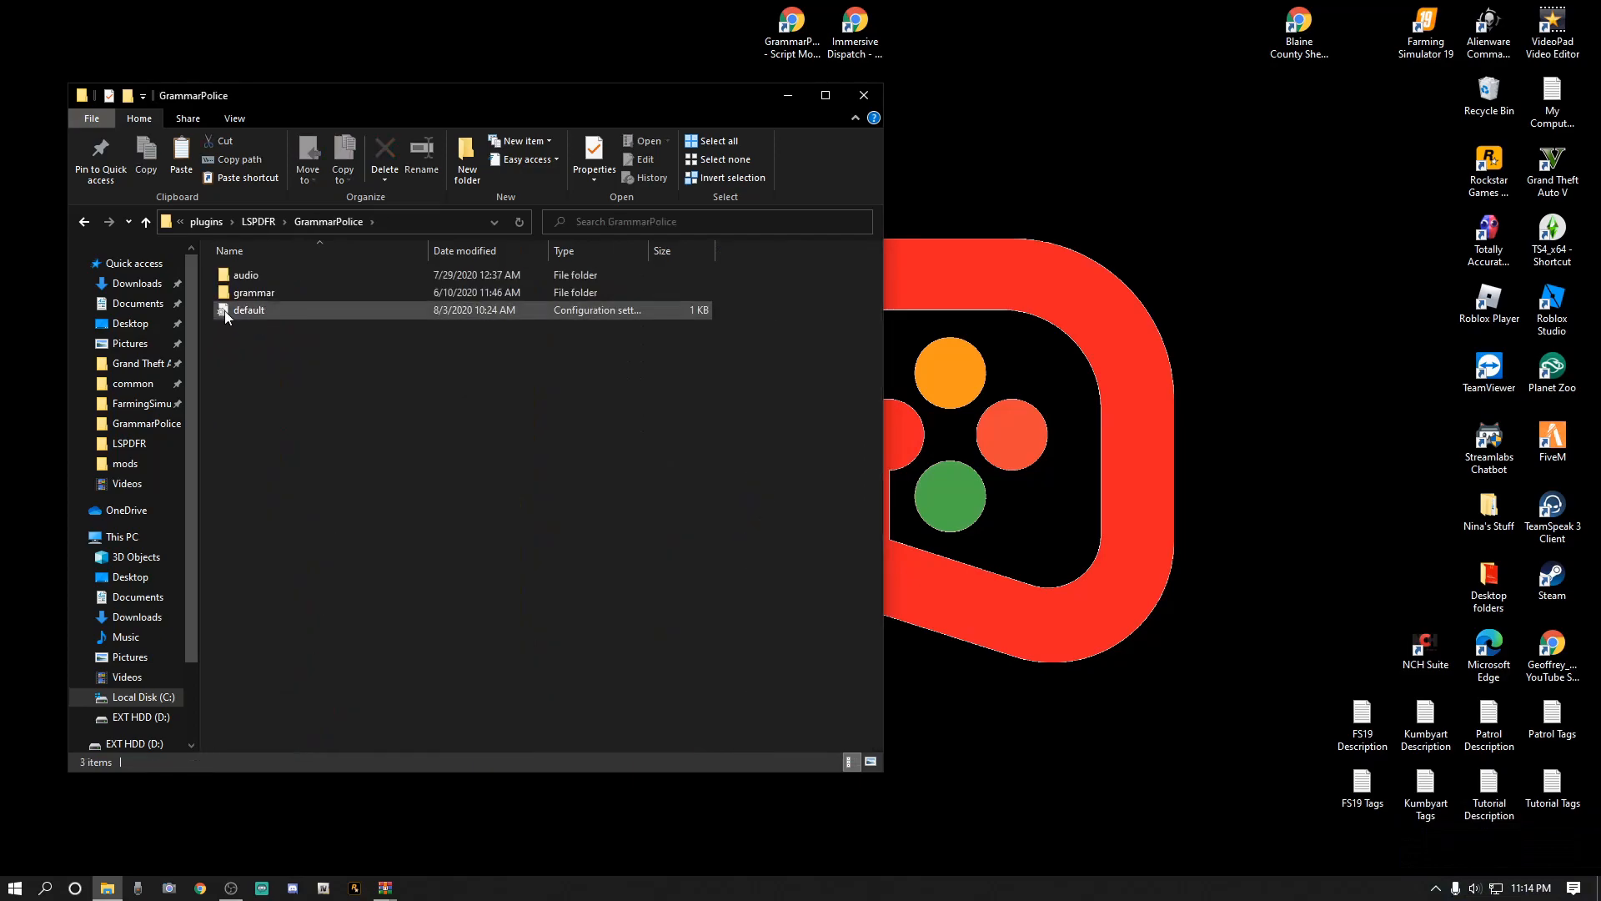
{"action": "left_click", "coordinate": [250, 312]}
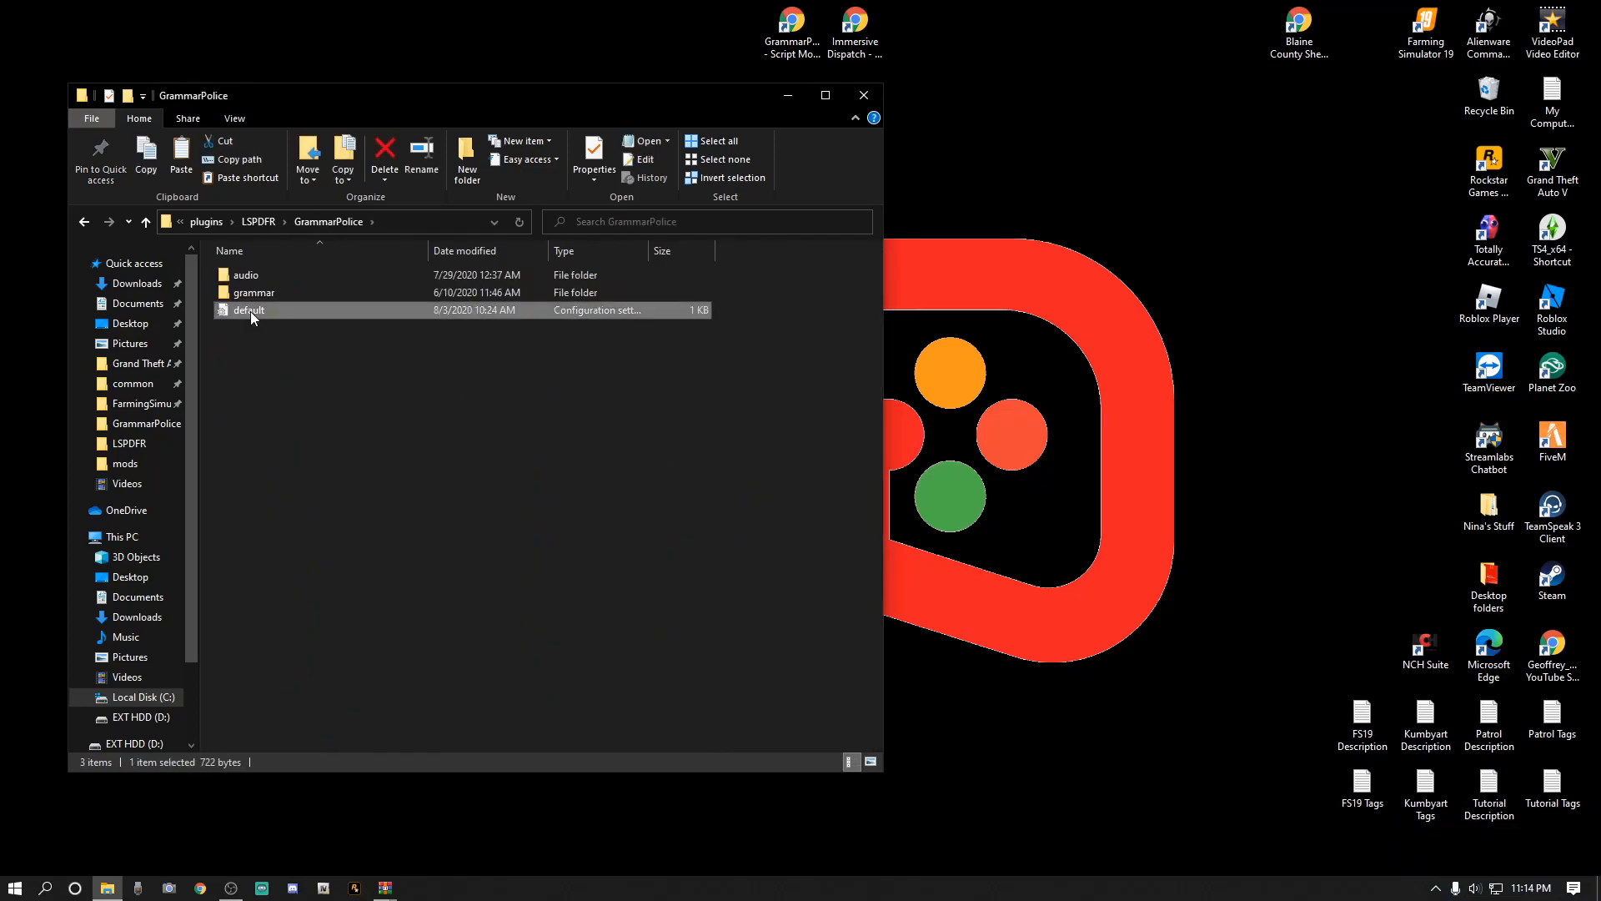
{"action": "double_click", "coordinate": [250, 312]}
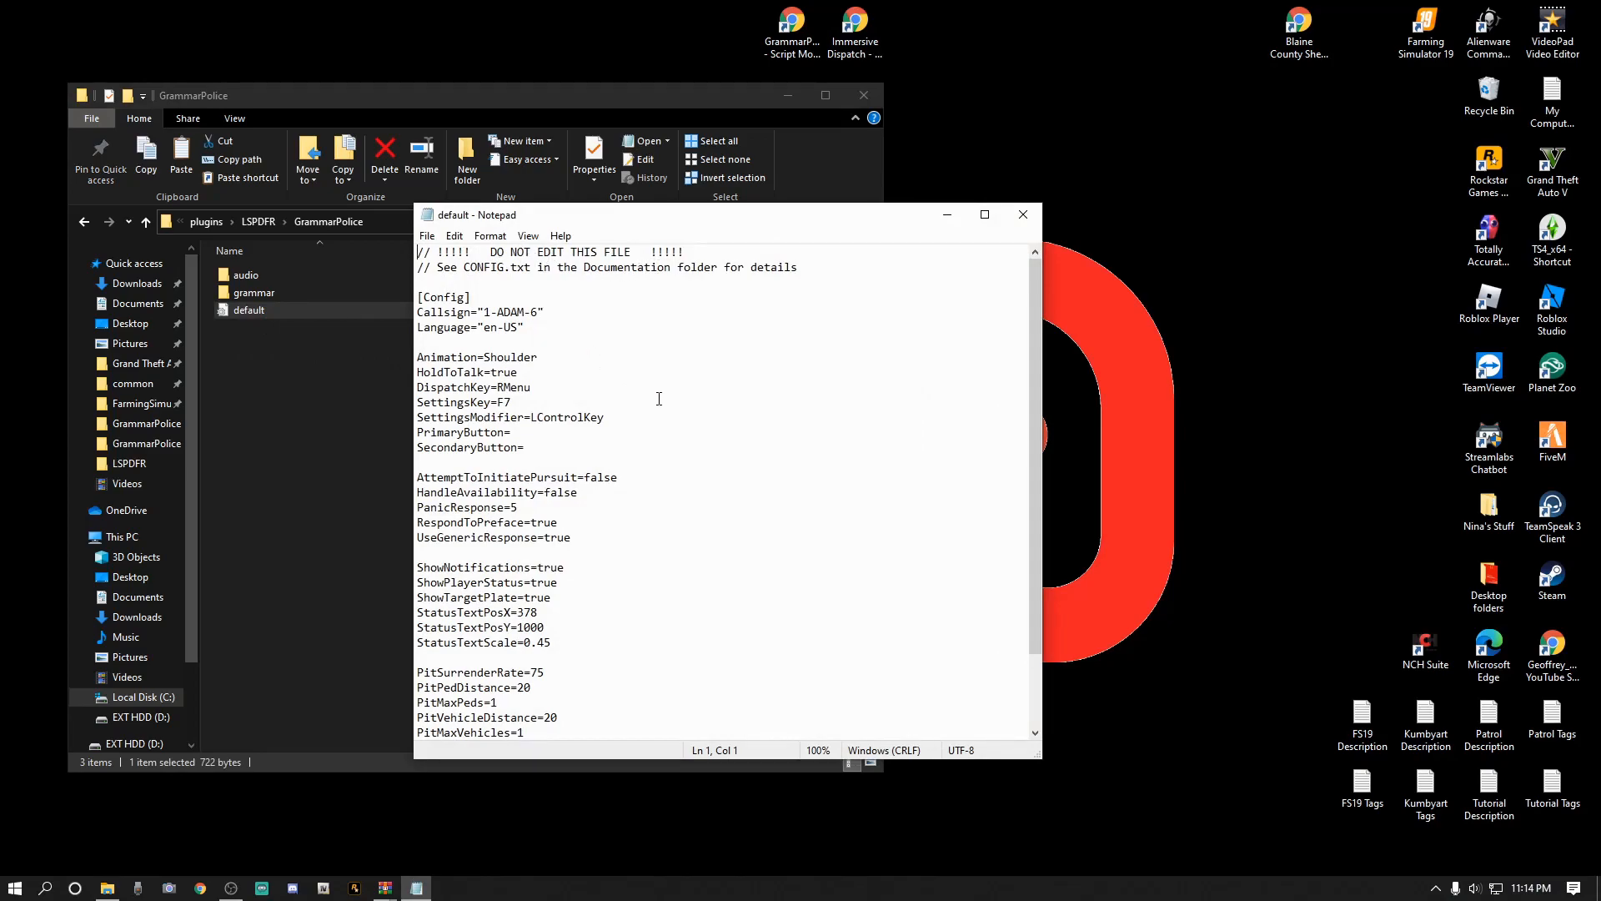
Review the GrammarPolice configuration, copy the lines from ShowNotifications through StatusTextScale, and close the file.
{"action": "scroll", "coordinate": [612, 410], "scroll_direction": "down", "scroll_amount": 2}
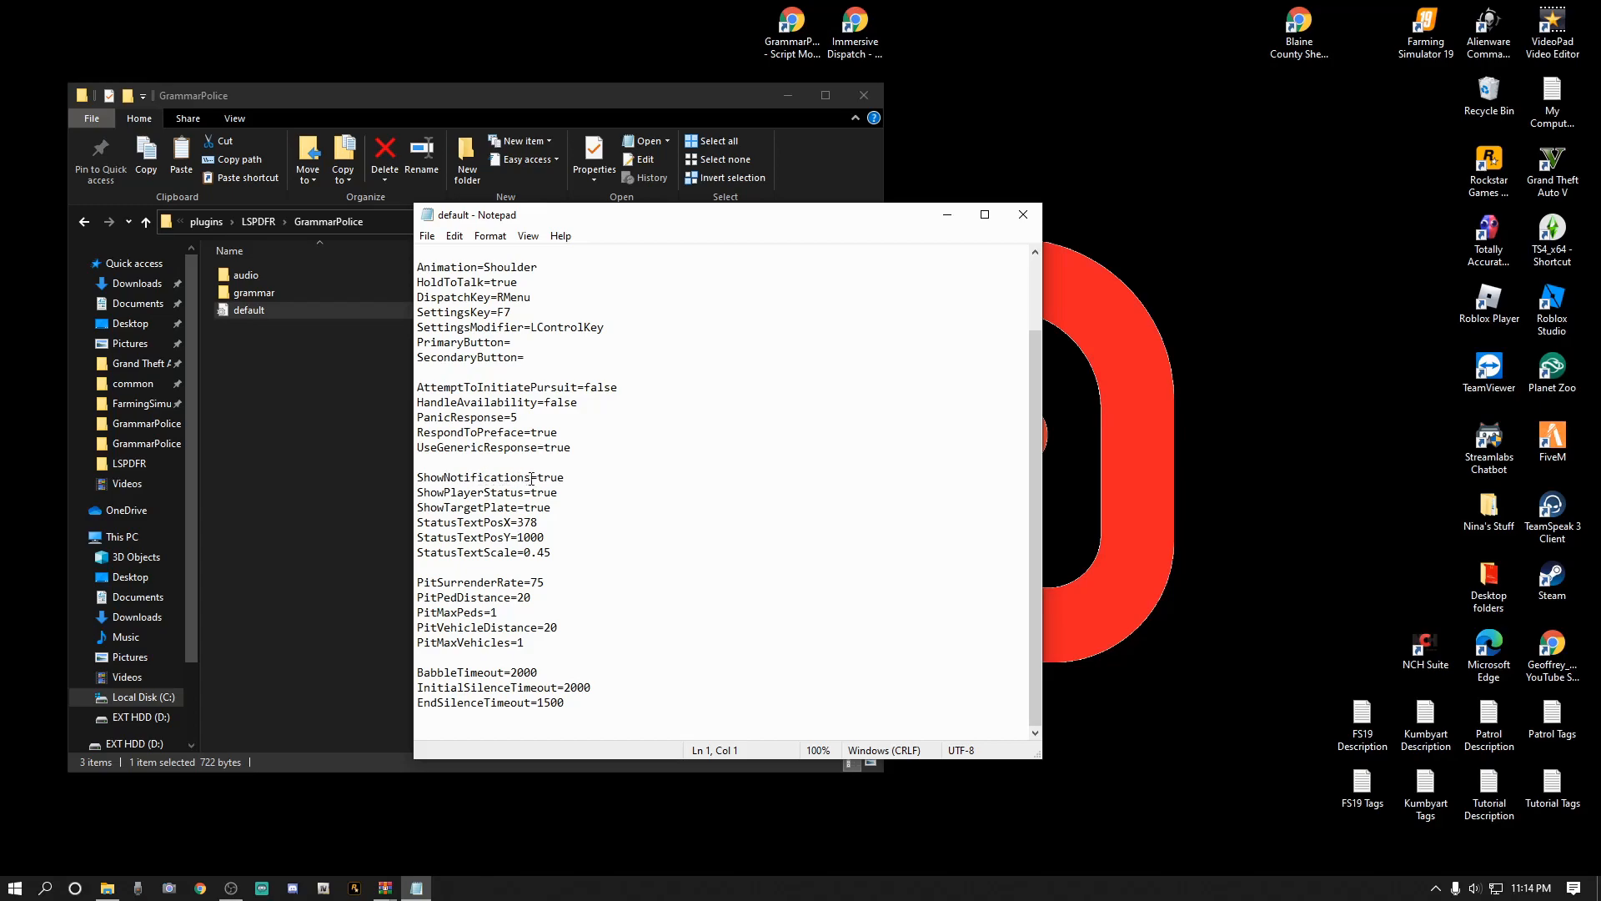
{"action": "scroll", "coordinate": [572, 482], "scroll_direction": "up", "scroll_amount": 2}
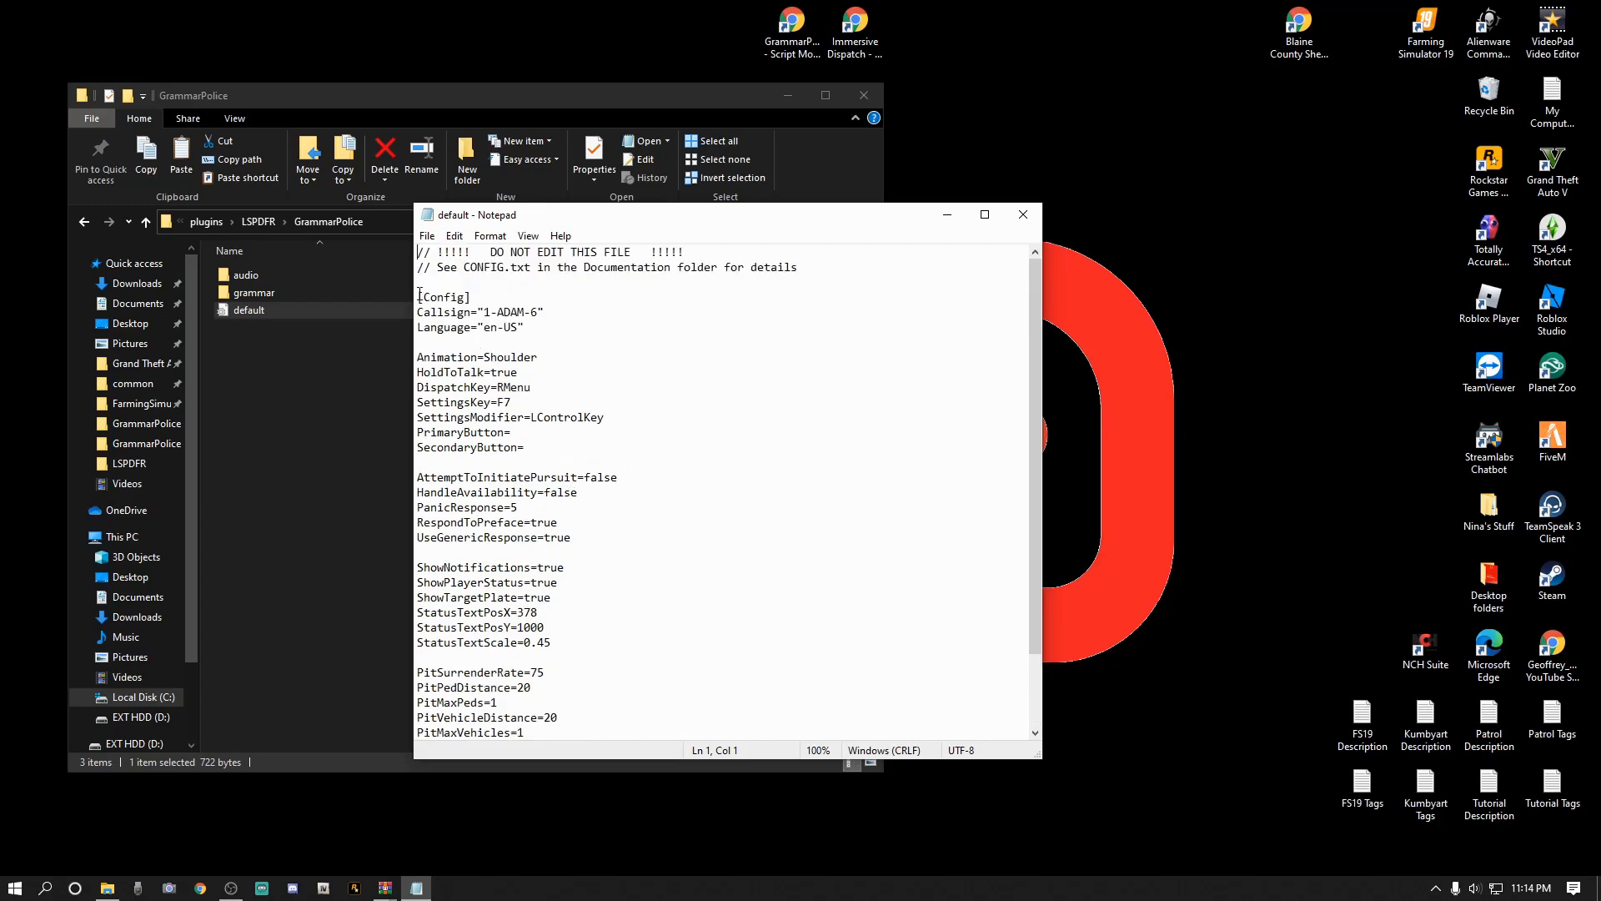
{"action": "mouse_move", "coordinate": [418, 297]}
{"action": "left_mouse_down"}
{"action": "mouse_move", "coordinate": [459, 299]}
{"action": "mouse_move", "coordinate": [538, 346]}
{"action": "mouse_move", "coordinate": [494, 434]}
{"action": "mouse_move", "coordinate": [500, 694]}
{"action": "mouse_move", "coordinate": [498, 673]}
{"action": "mouse_move", "coordinate": [542, 734]}
{"action": "mouse_move", "coordinate": [597, 727]}
{"action": "mouse_move", "coordinate": [501, 398]}
{"action": "mouse_move", "coordinate": [430, 244]}
{"action": "mouse_move", "coordinate": [401, 282]}
{"action": "left_mouse_up"}
{"action": "scroll", "coordinate": [613, 490], "scroll_direction": "down", "scroll_amount": 2}
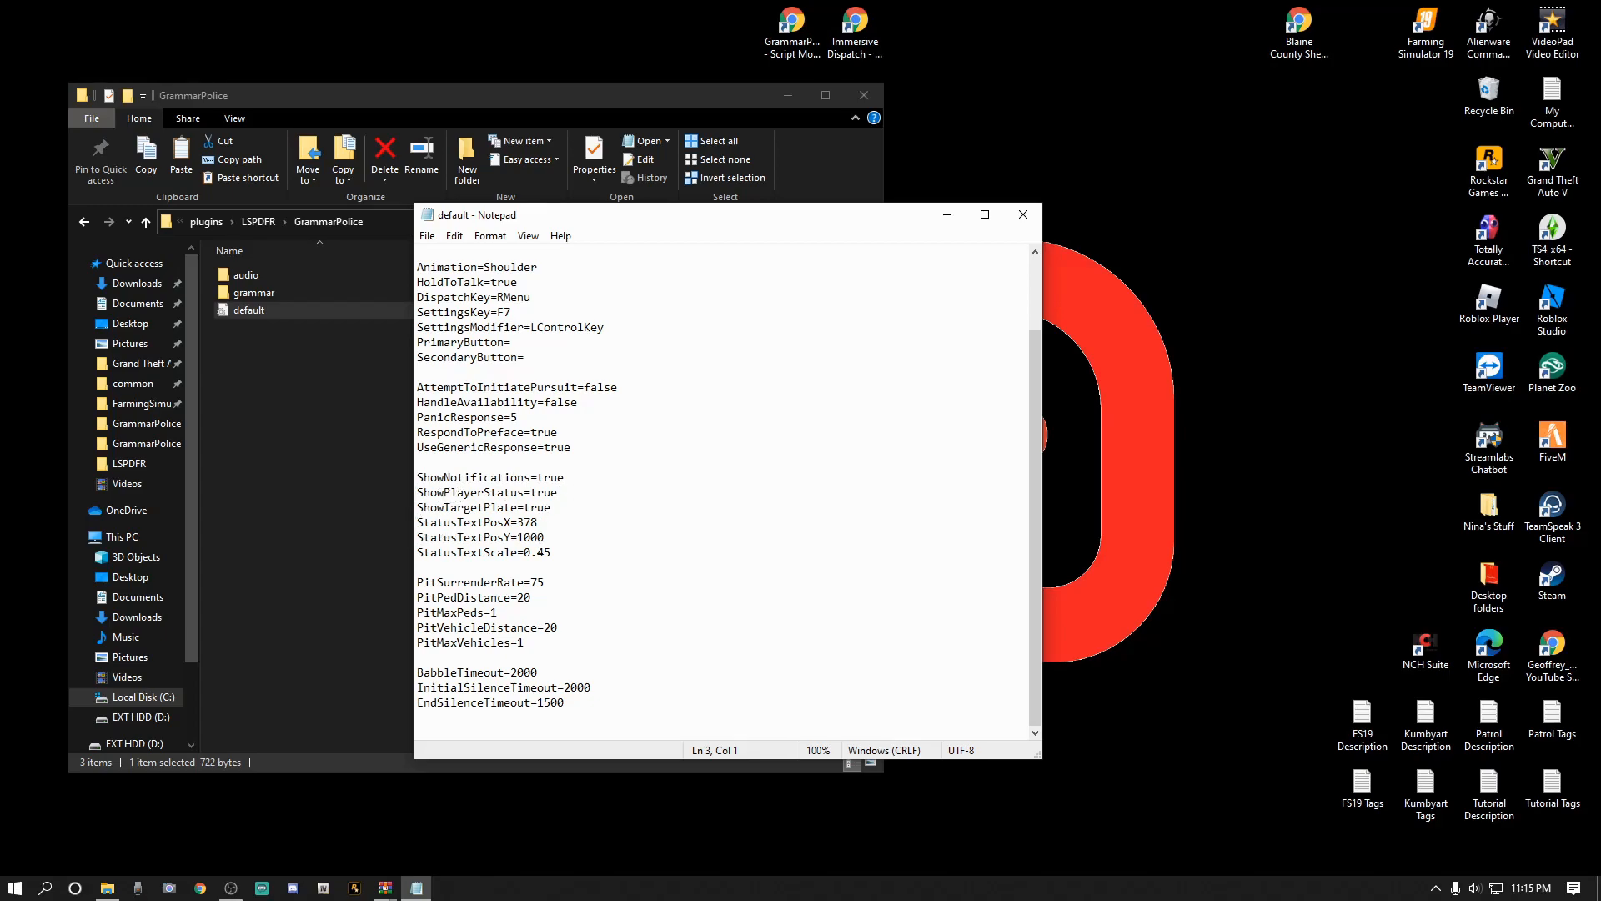
{"action": "left_click_drag", "start_coordinate": [417, 477], "coordinate": [559, 557]}
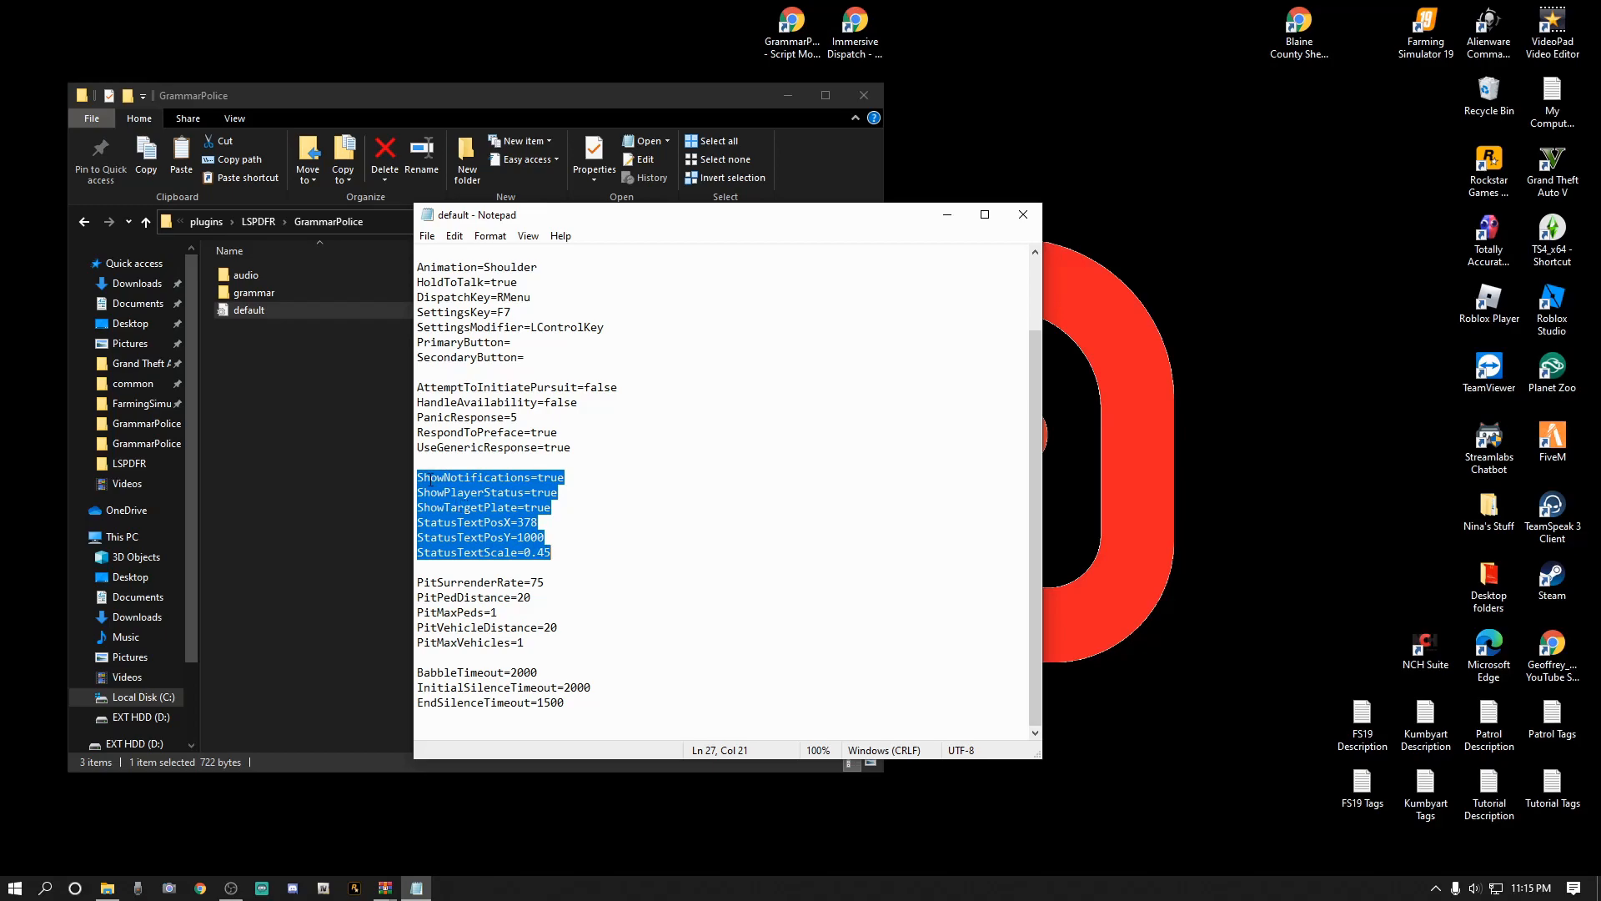
{"action": "right_click", "coordinate": [484, 534]}
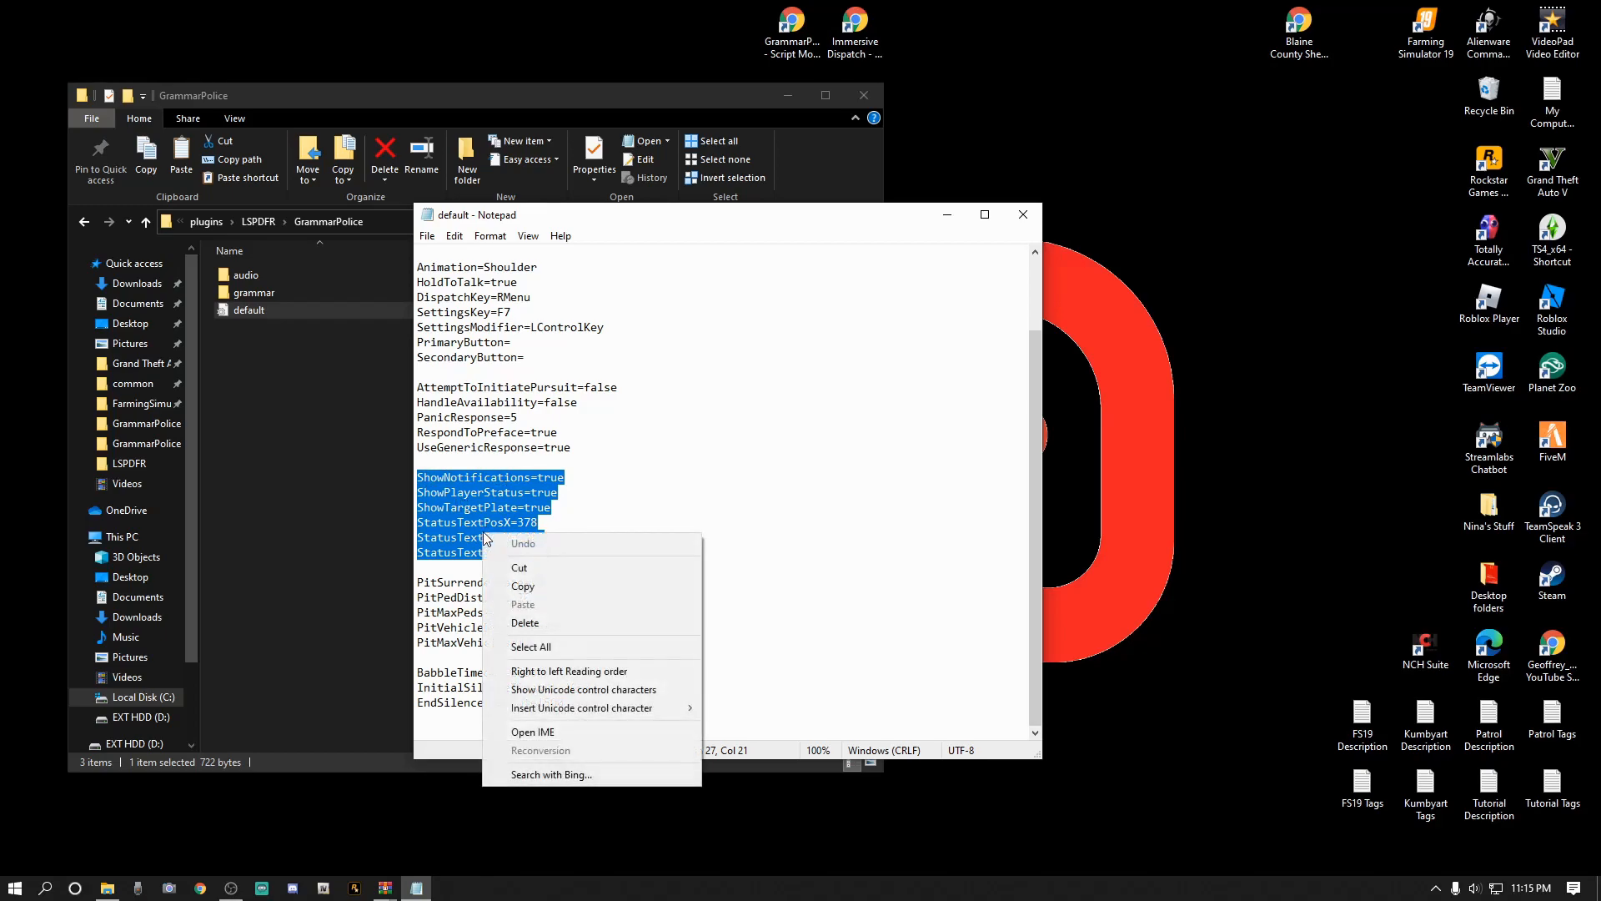
{"action": "left_click", "coordinate": [526, 591]}
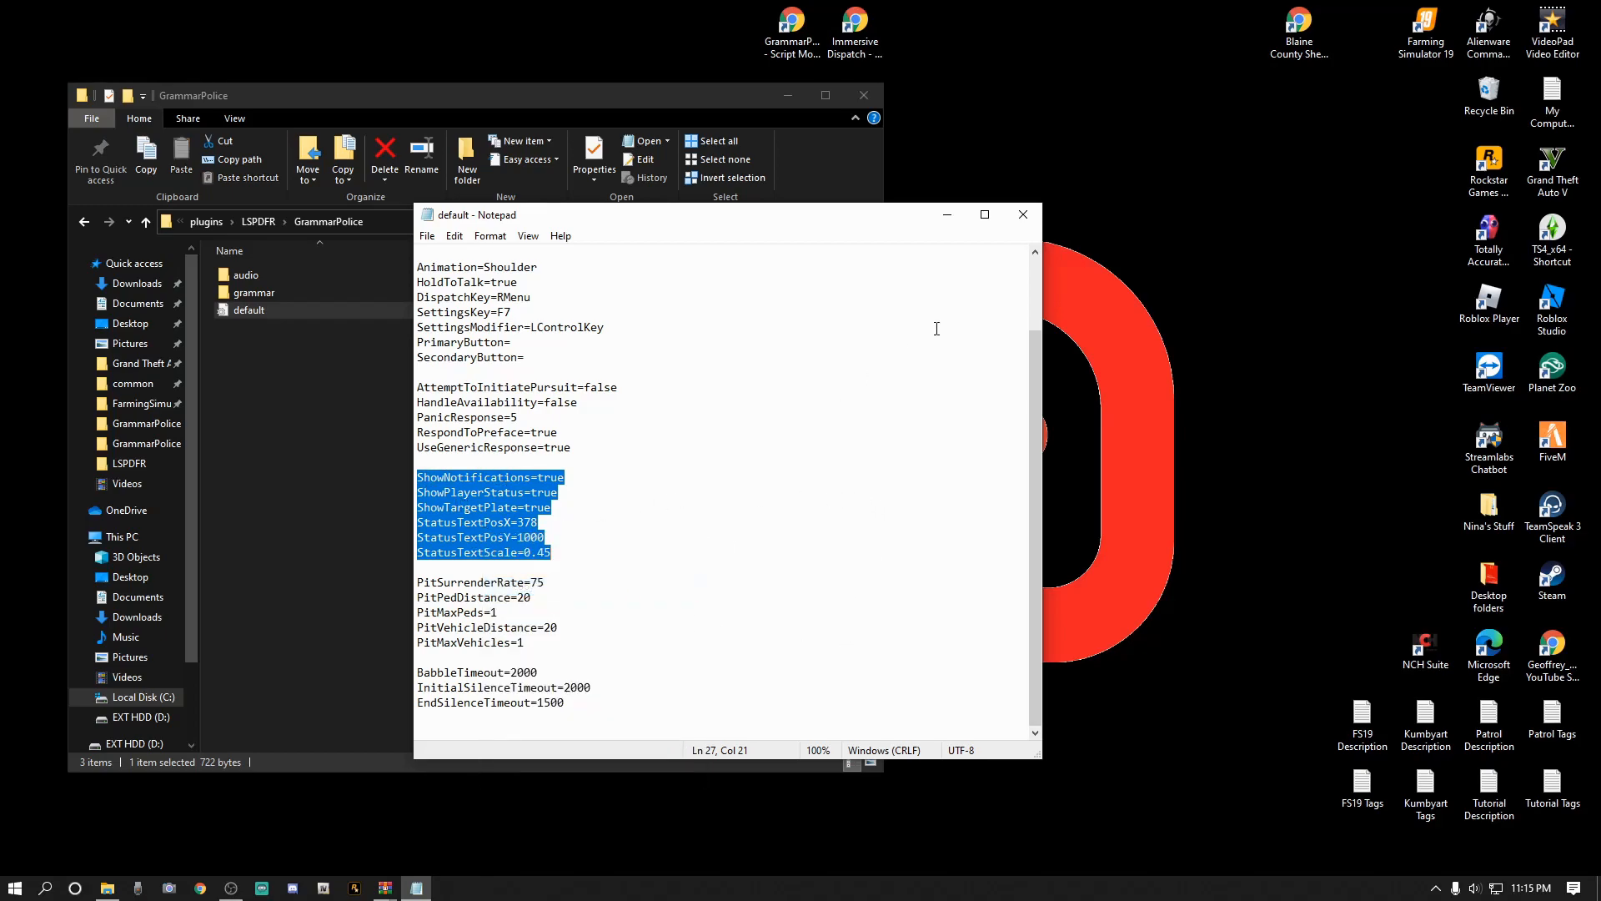
{"action": "left_click", "coordinate": [1023, 214]}
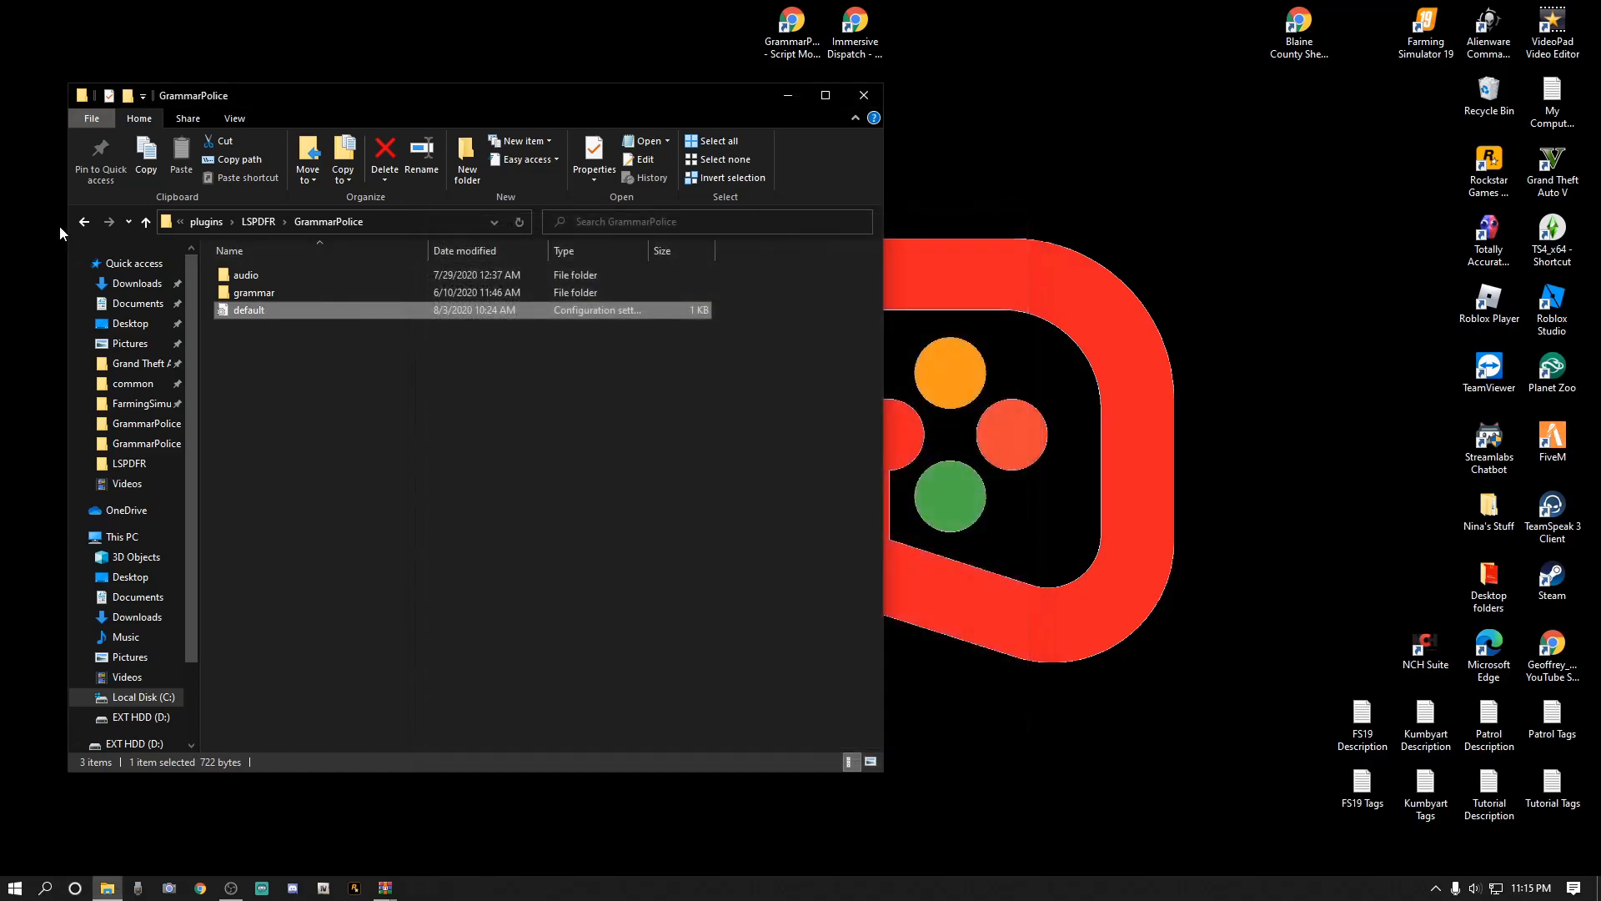
Return to the main Grand Theft Auto V folder and clear the folder selection.
{"action": "left_click", "coordinate": [86, 222]}
{"action": "left_click", "coordinate": [86, 222]}
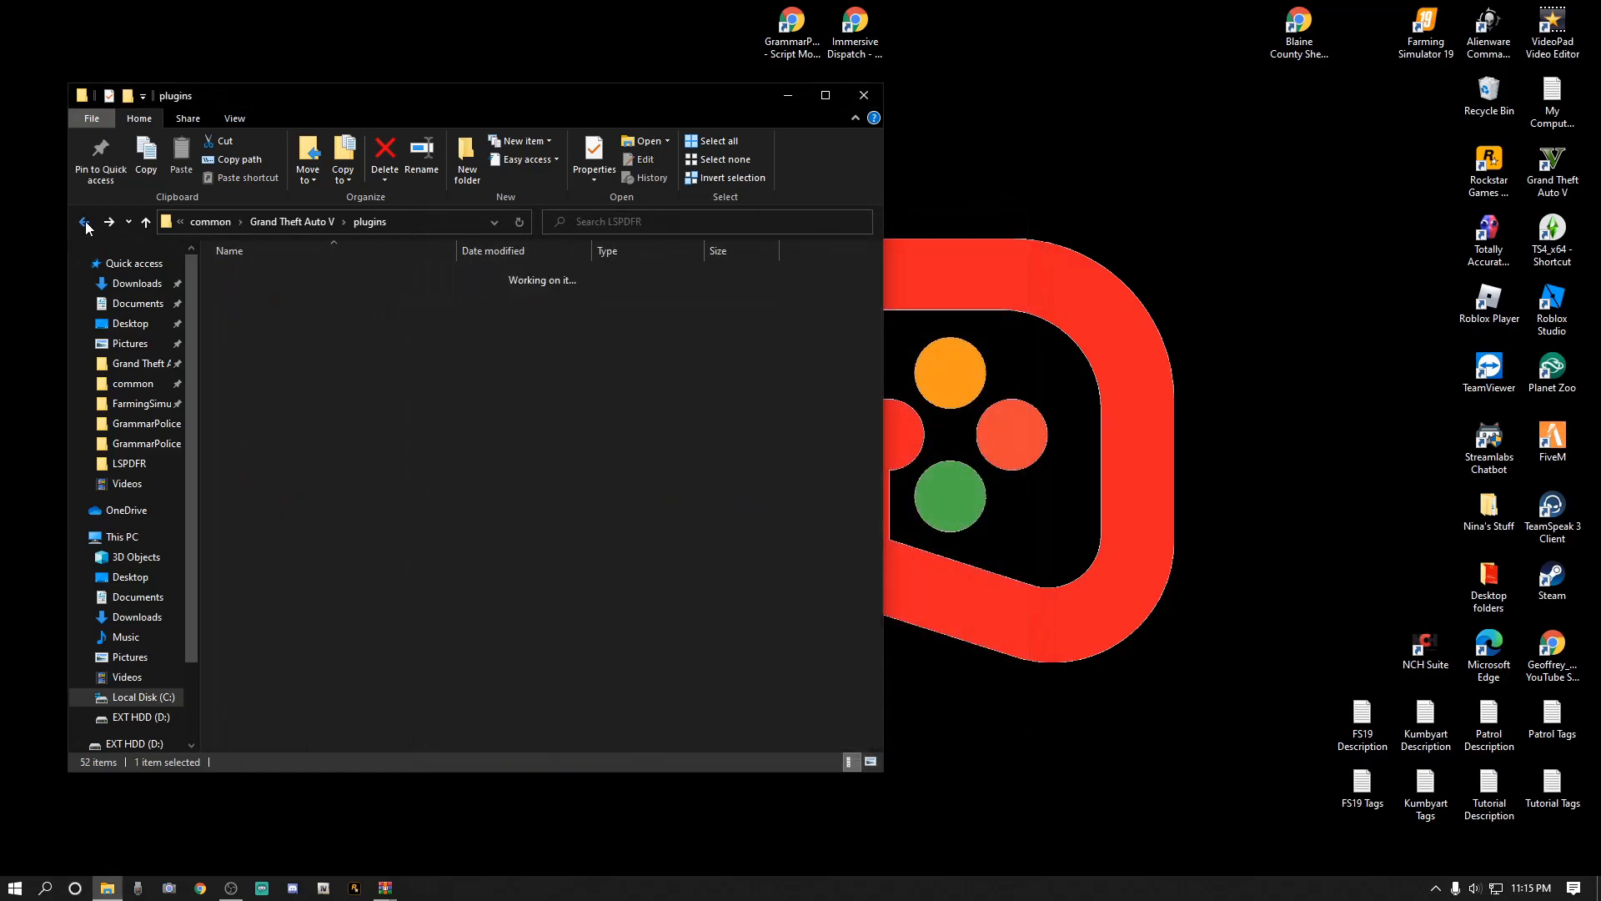
{"action": "left_click", "coordinate": [85, 223]}
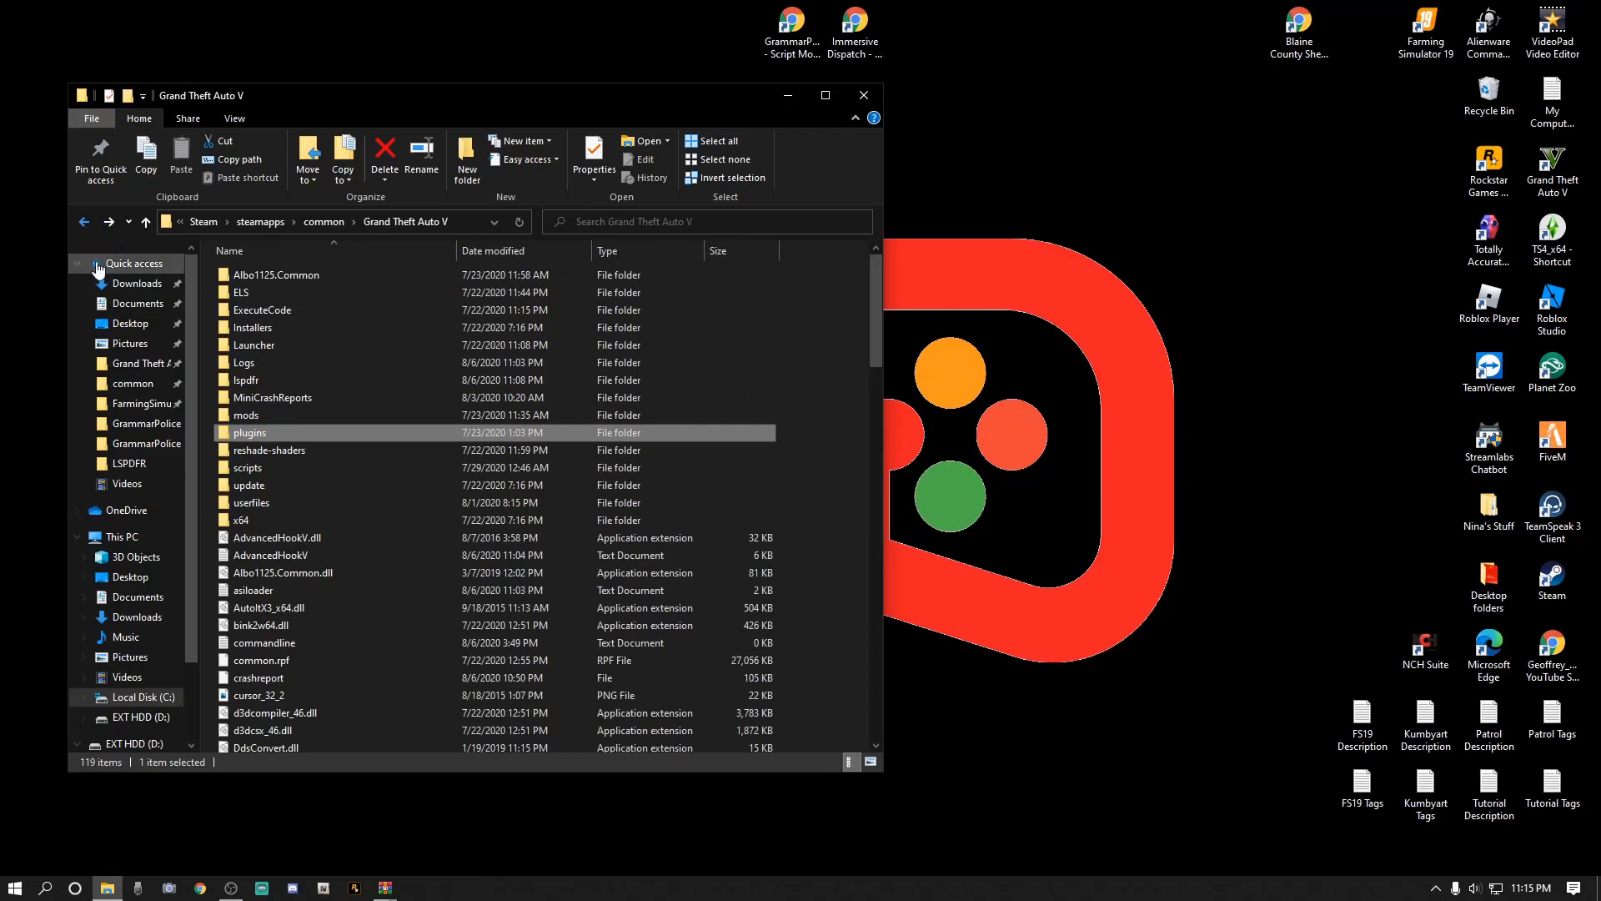
{"action": "left_click", "coordinate": [841, 433]}
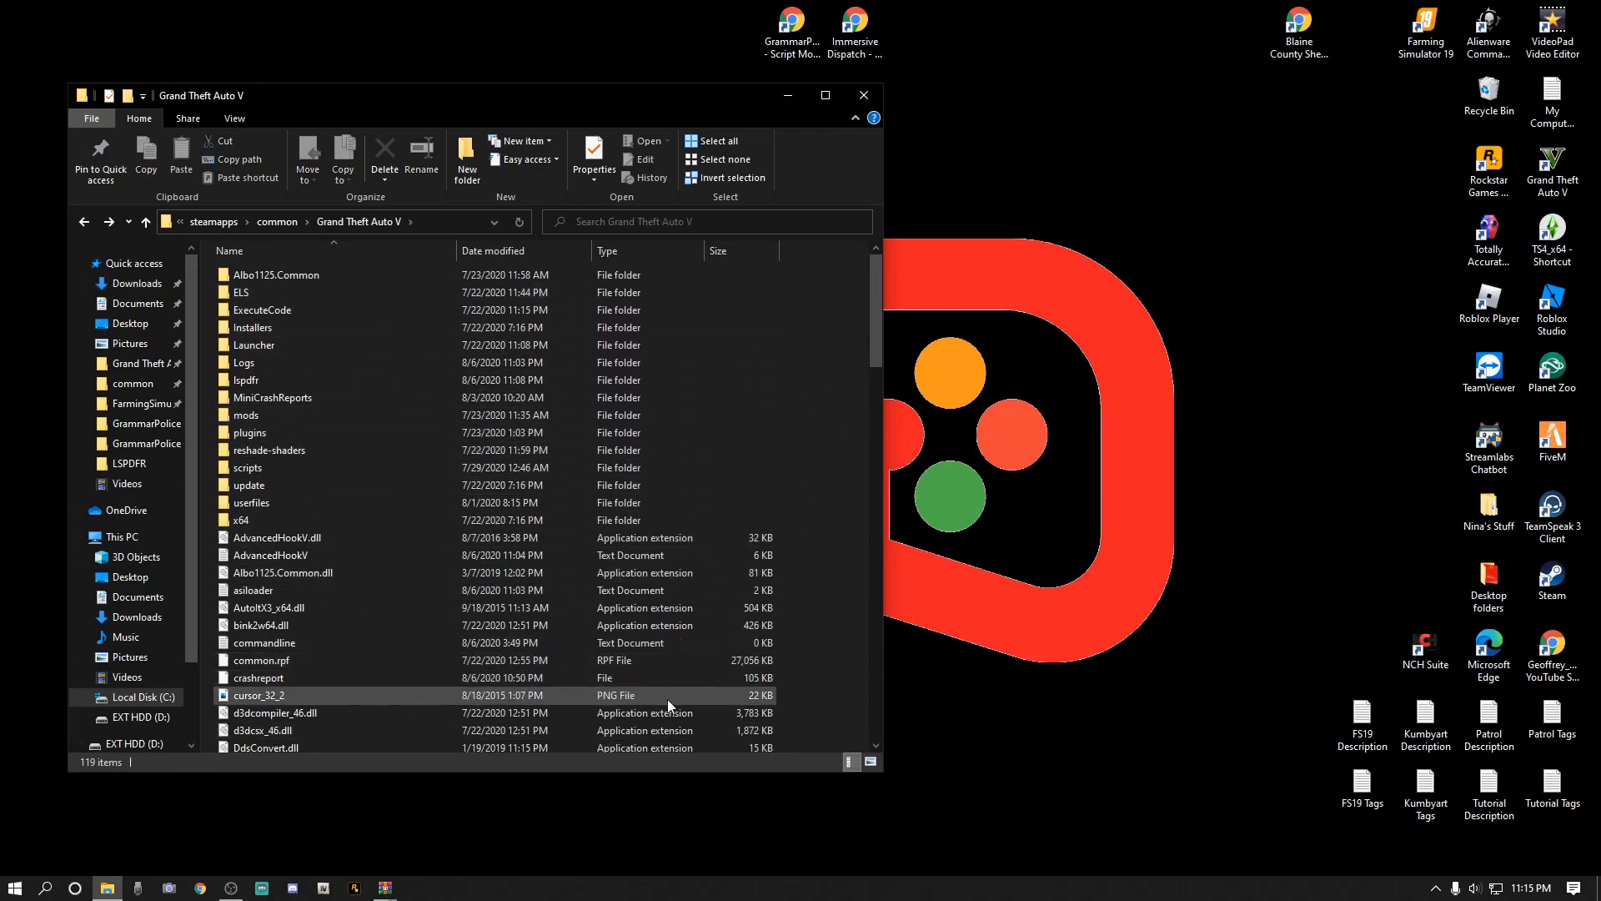
Restore the GrammarPolice_1.3.1 archive in WinRAR, place it beside File Explorer, and open its GrammarPolice folder.
{"action": "mouse_move", "coordinate": [385, 890]}
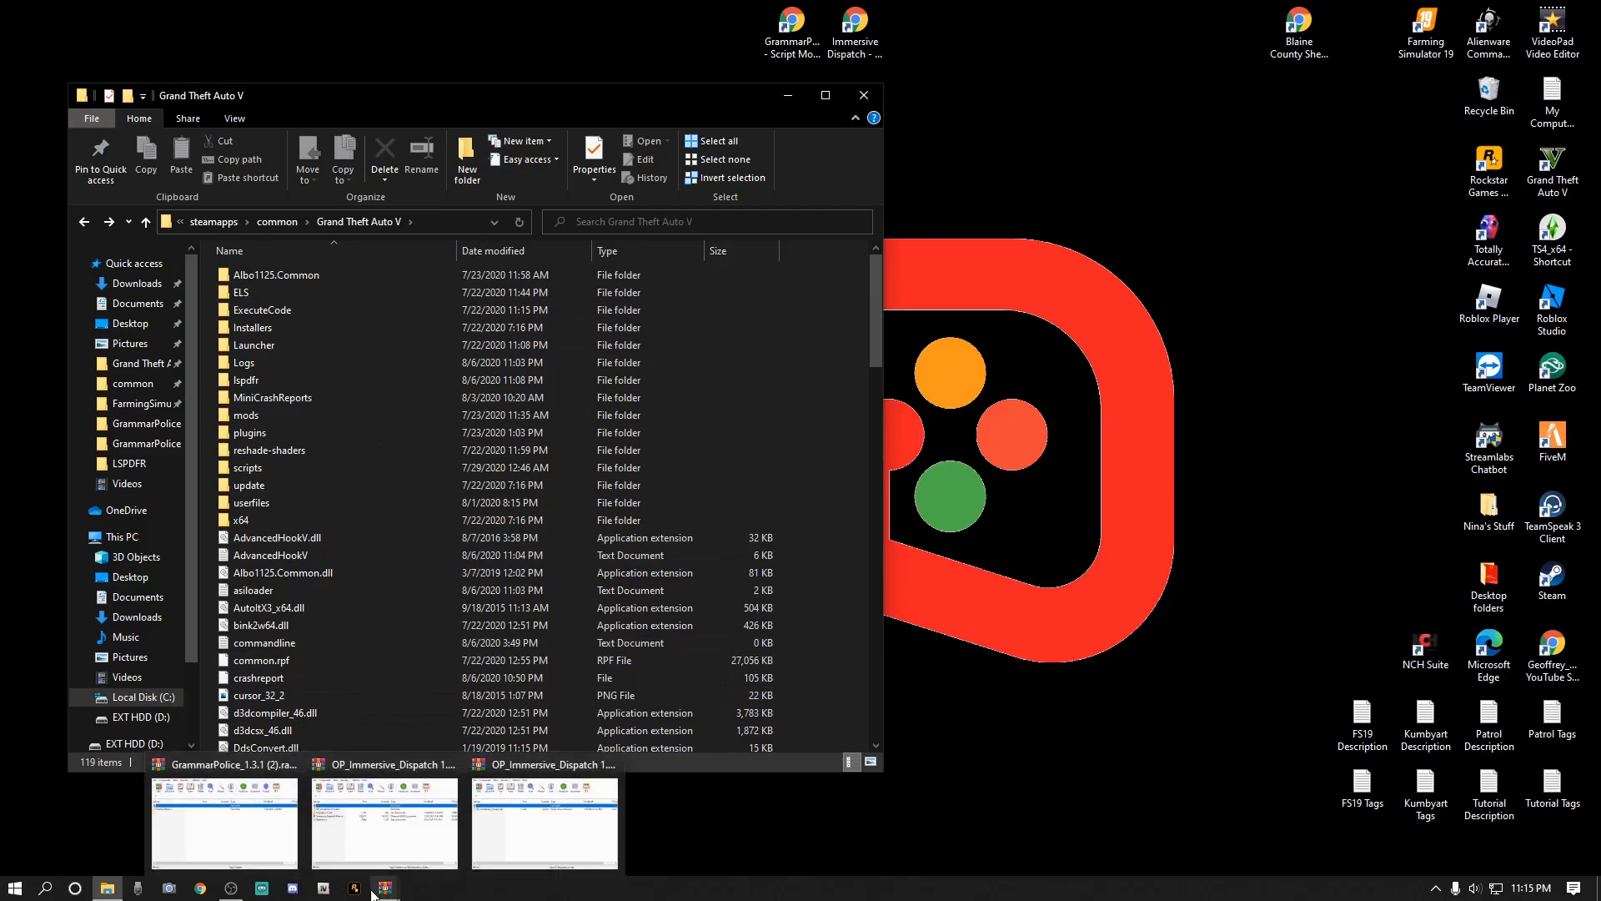
{"action": "left_click", "coordinate": [237, 826]}
{"action": "left_click_drag", "start_coordinate": [1211, 274], "coordinate": [1247, 196]}
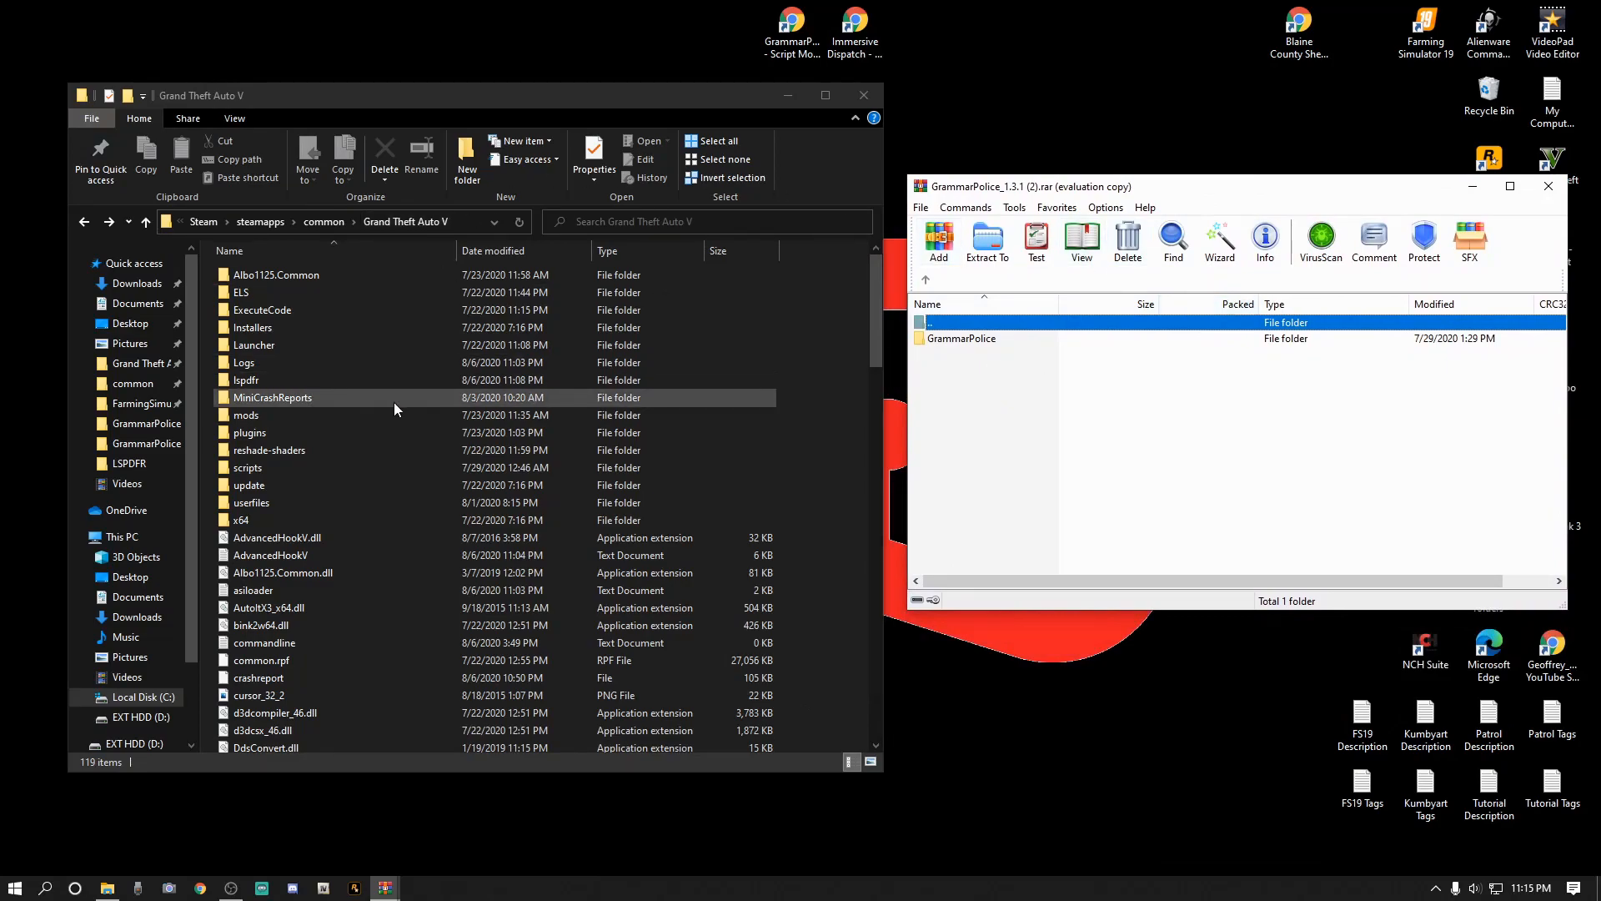
{"action": "double_click", "coordinate": [977, 347]}
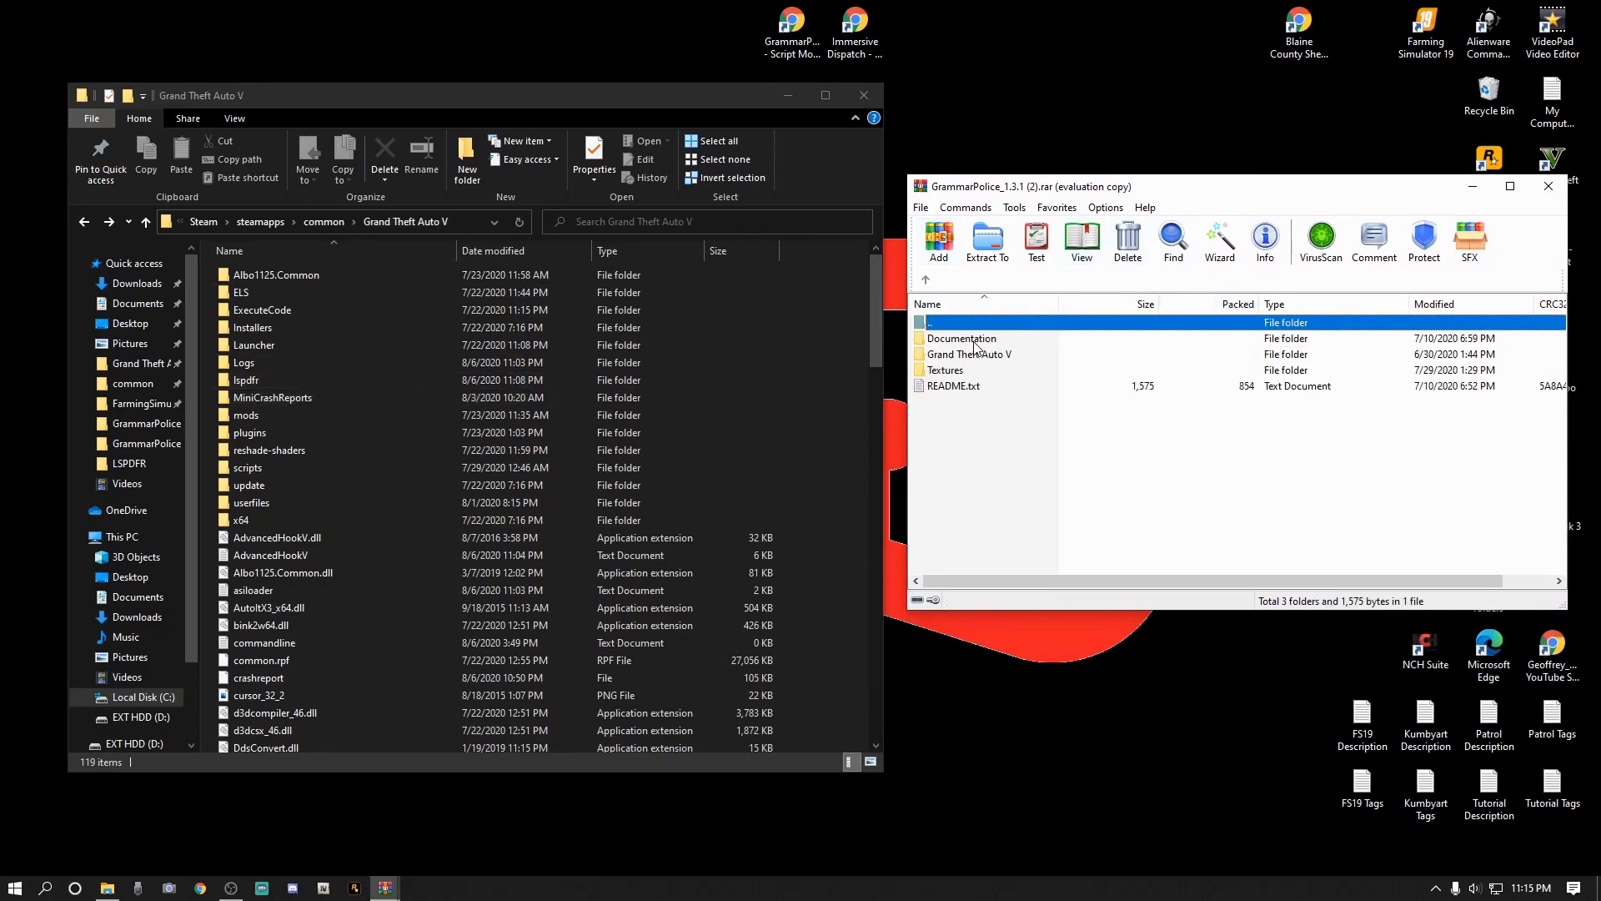
{"action": "left_click", "coordinate": [1019, 479]}
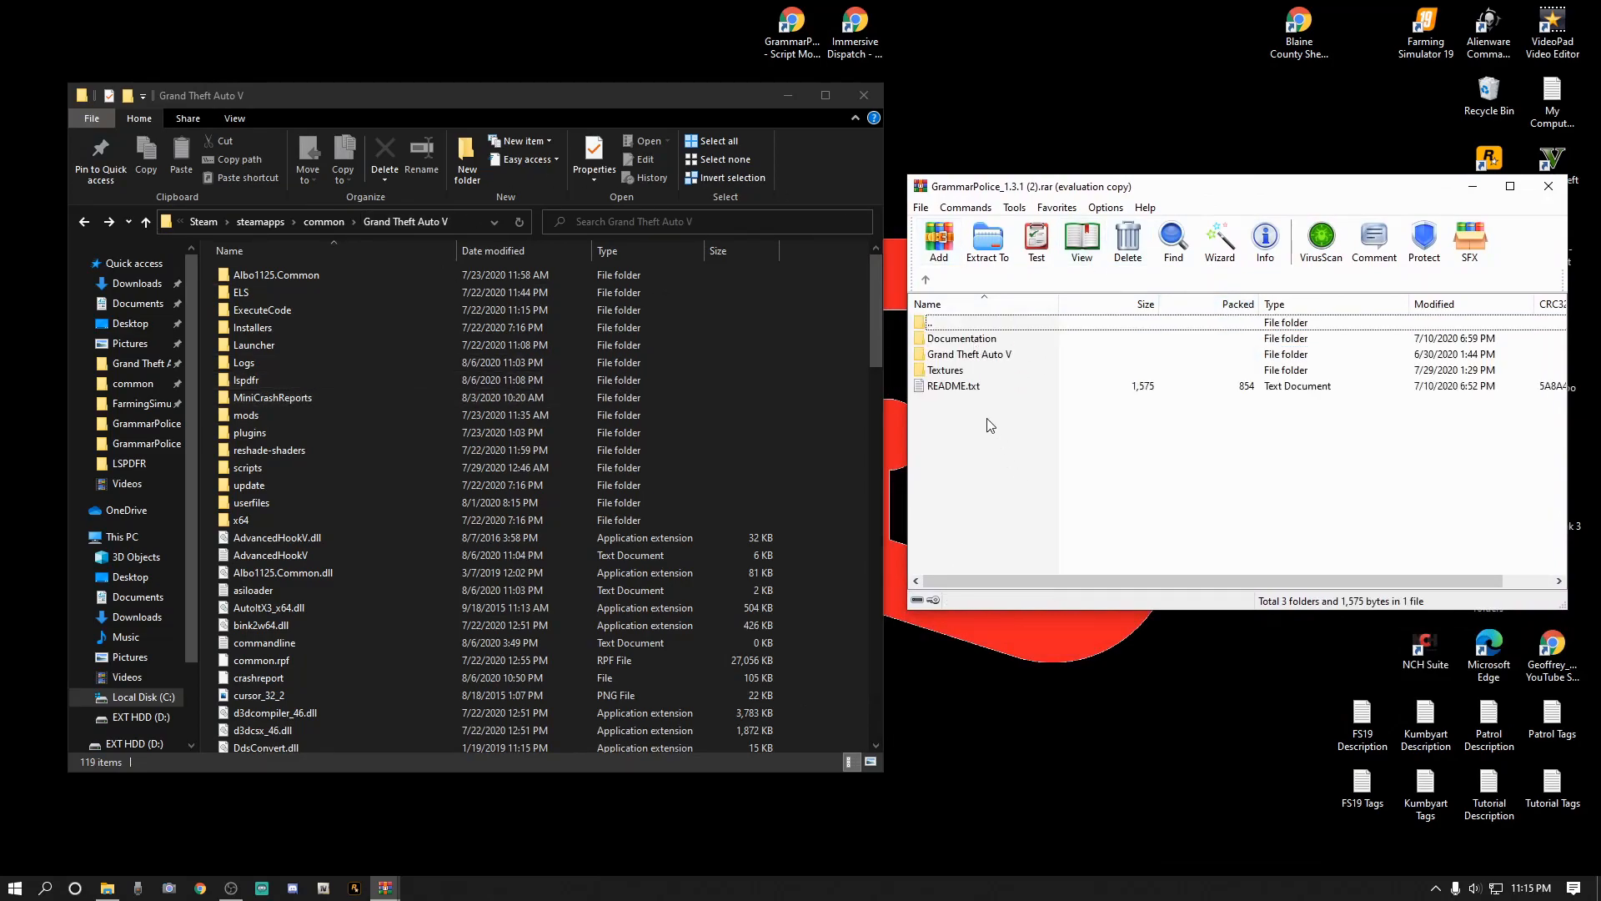
Look inside the archive's Textures folder, go back up, and open the archive's Grand Theft Auto V folder.
{"action": "double_click", "coordinate": [940, 372]}
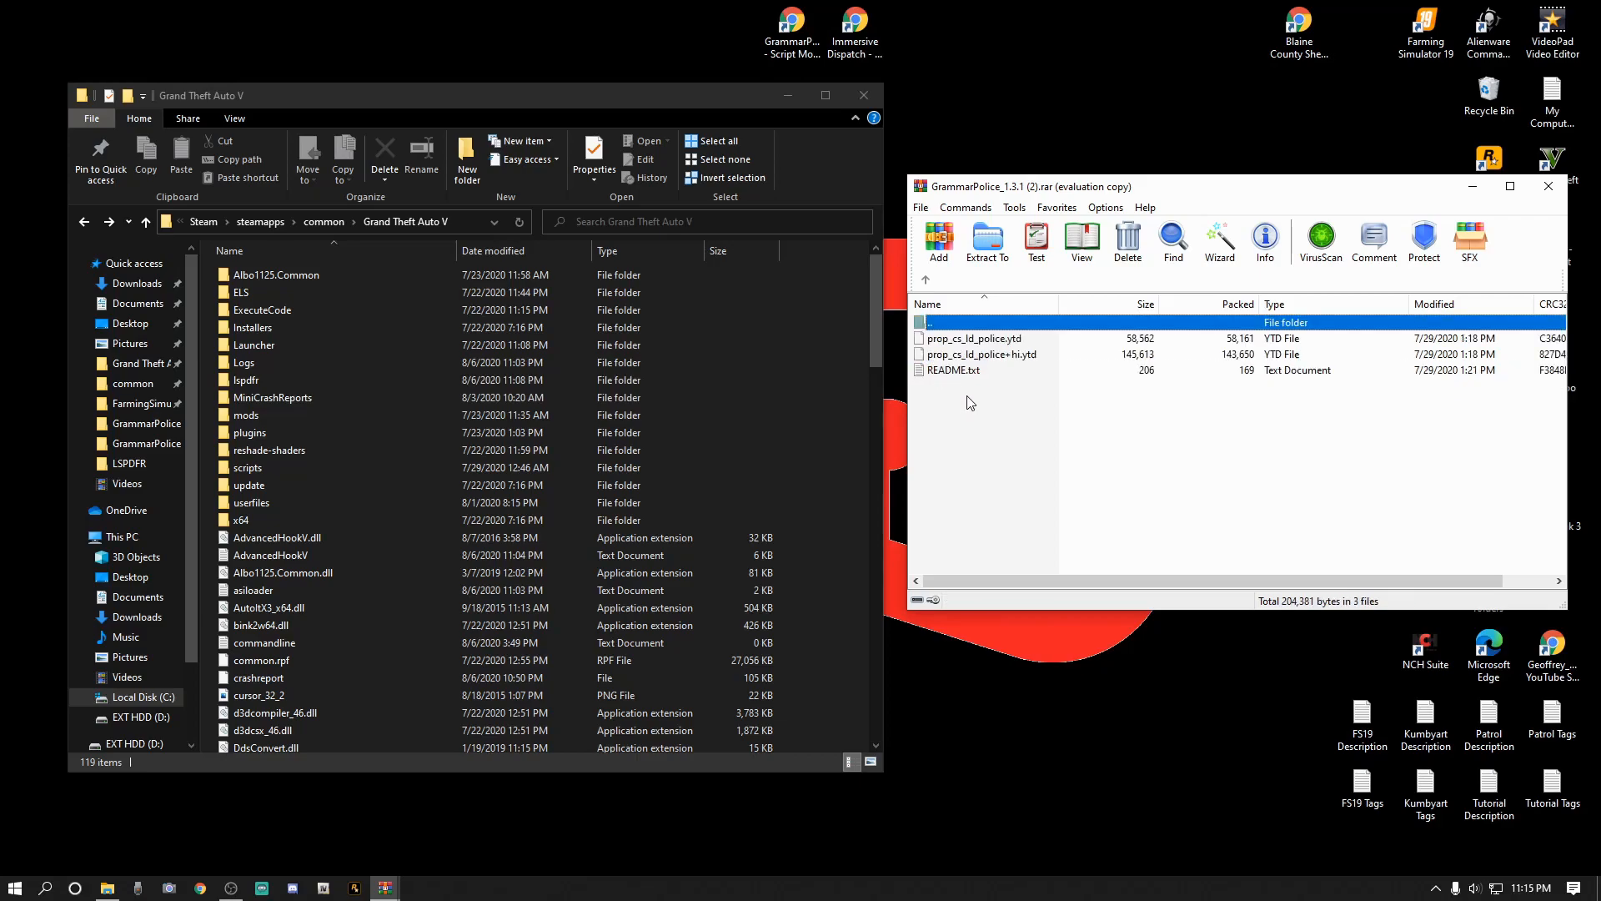
{"action": "left_click", "coordinate": [926, 279]}
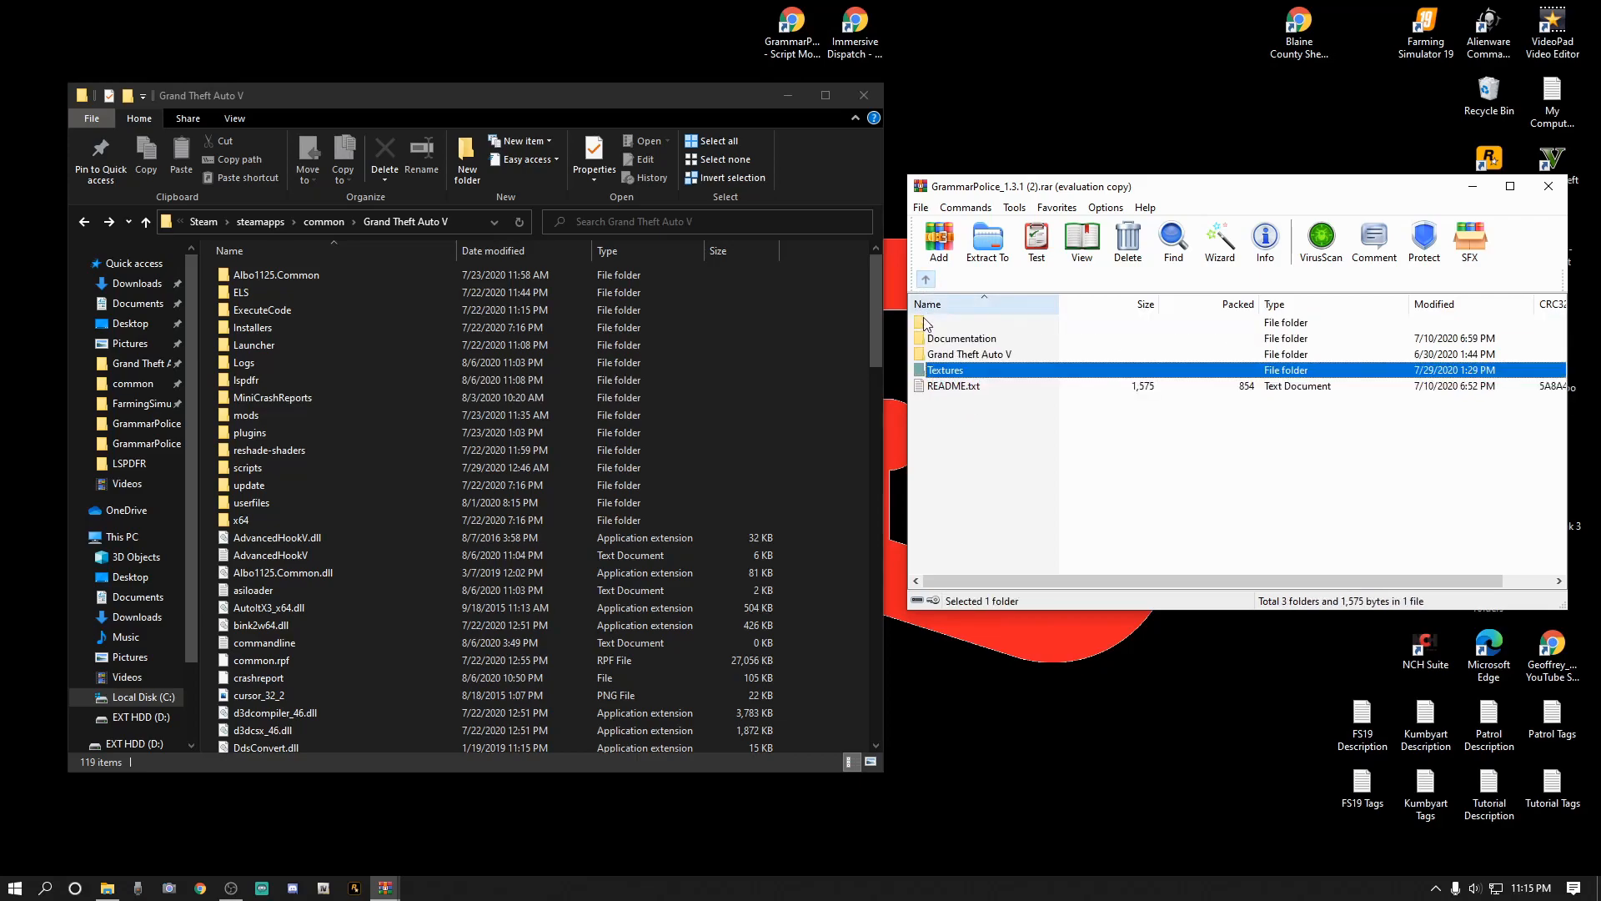
{"action": "double_click", "coordinate": [953, 357]}
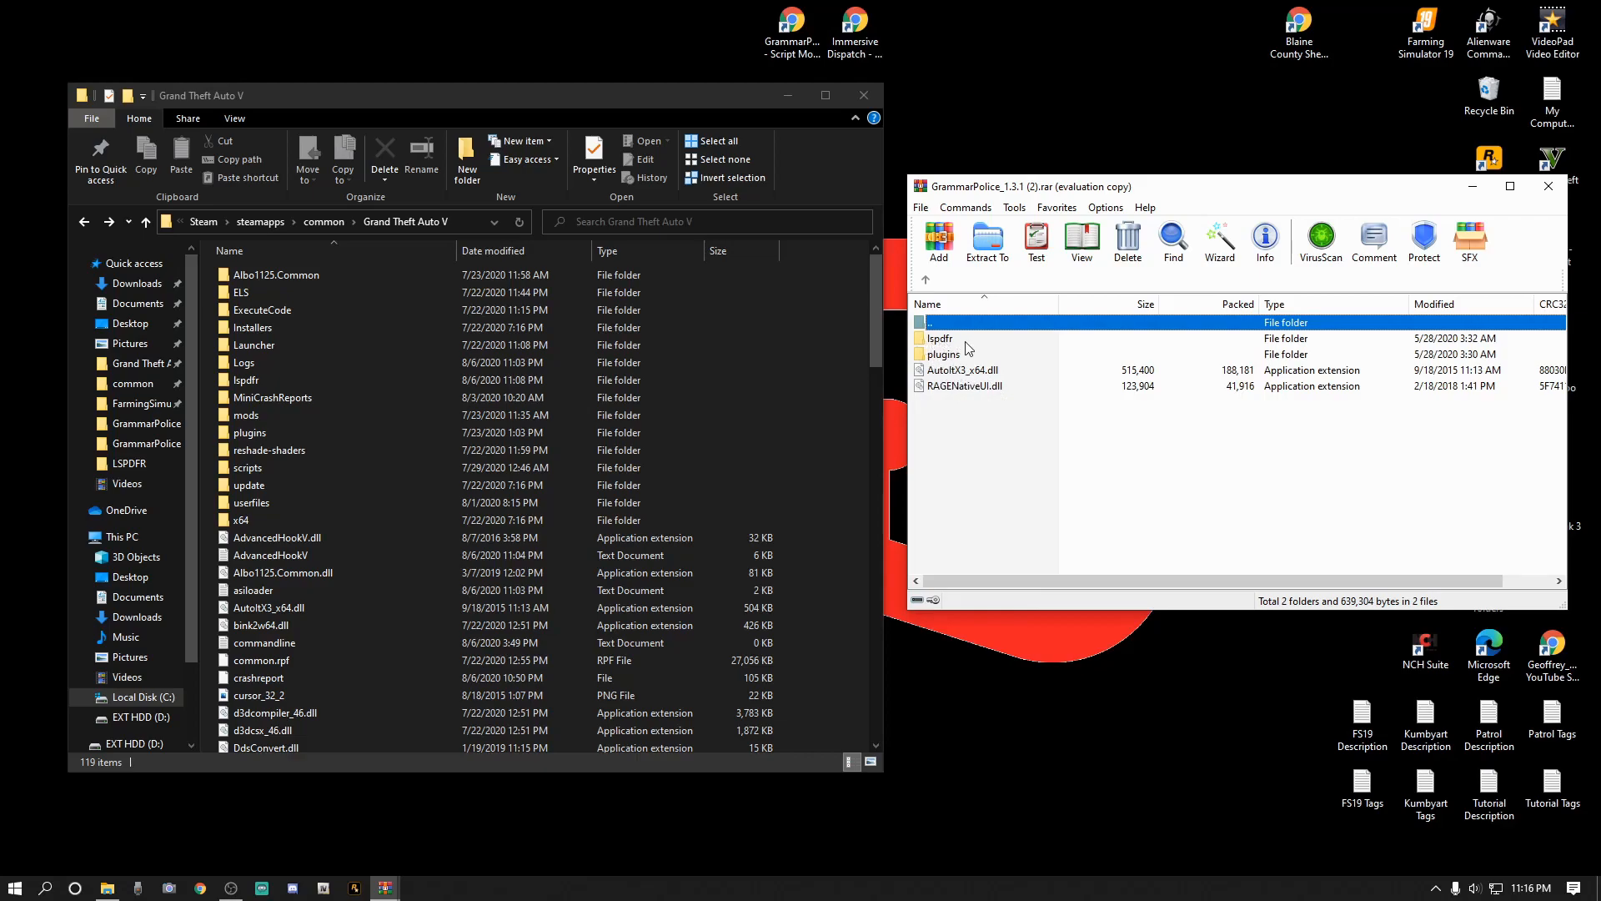
{"action": "left_click", "coordinate": [985, 477]}
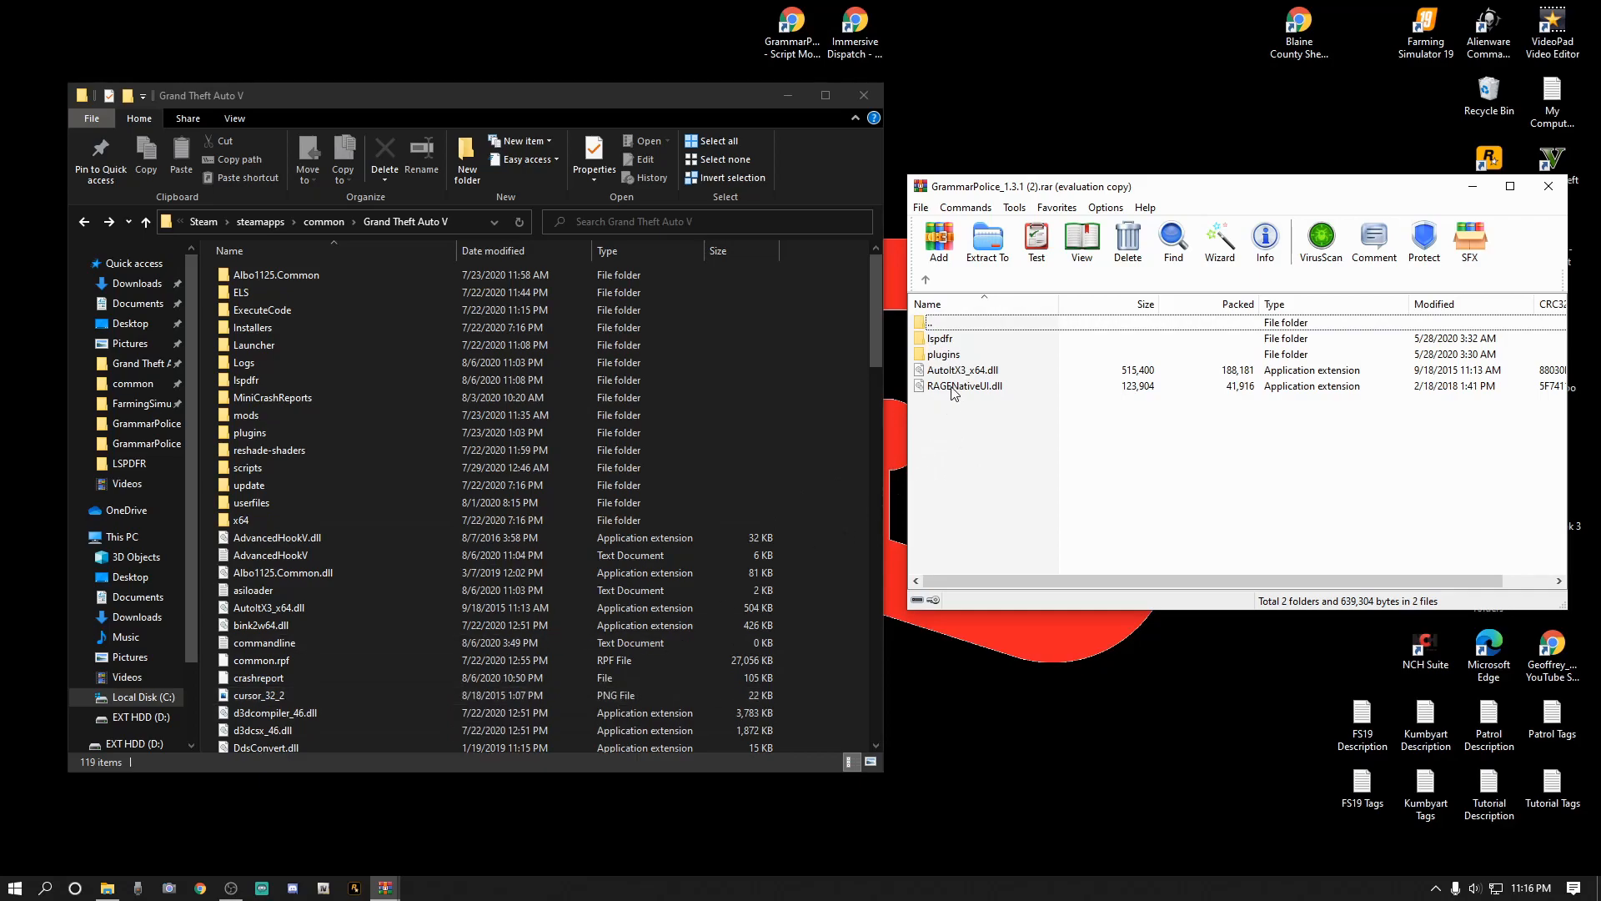
Compare the archive's RAGENativeUI.dll with the copy already in the Grand Theft Auto V folder, and cancel the transfer.
{"action": "left_click_drag", "start_coordinate": [955, 392], "coordinate": [846, 575]}
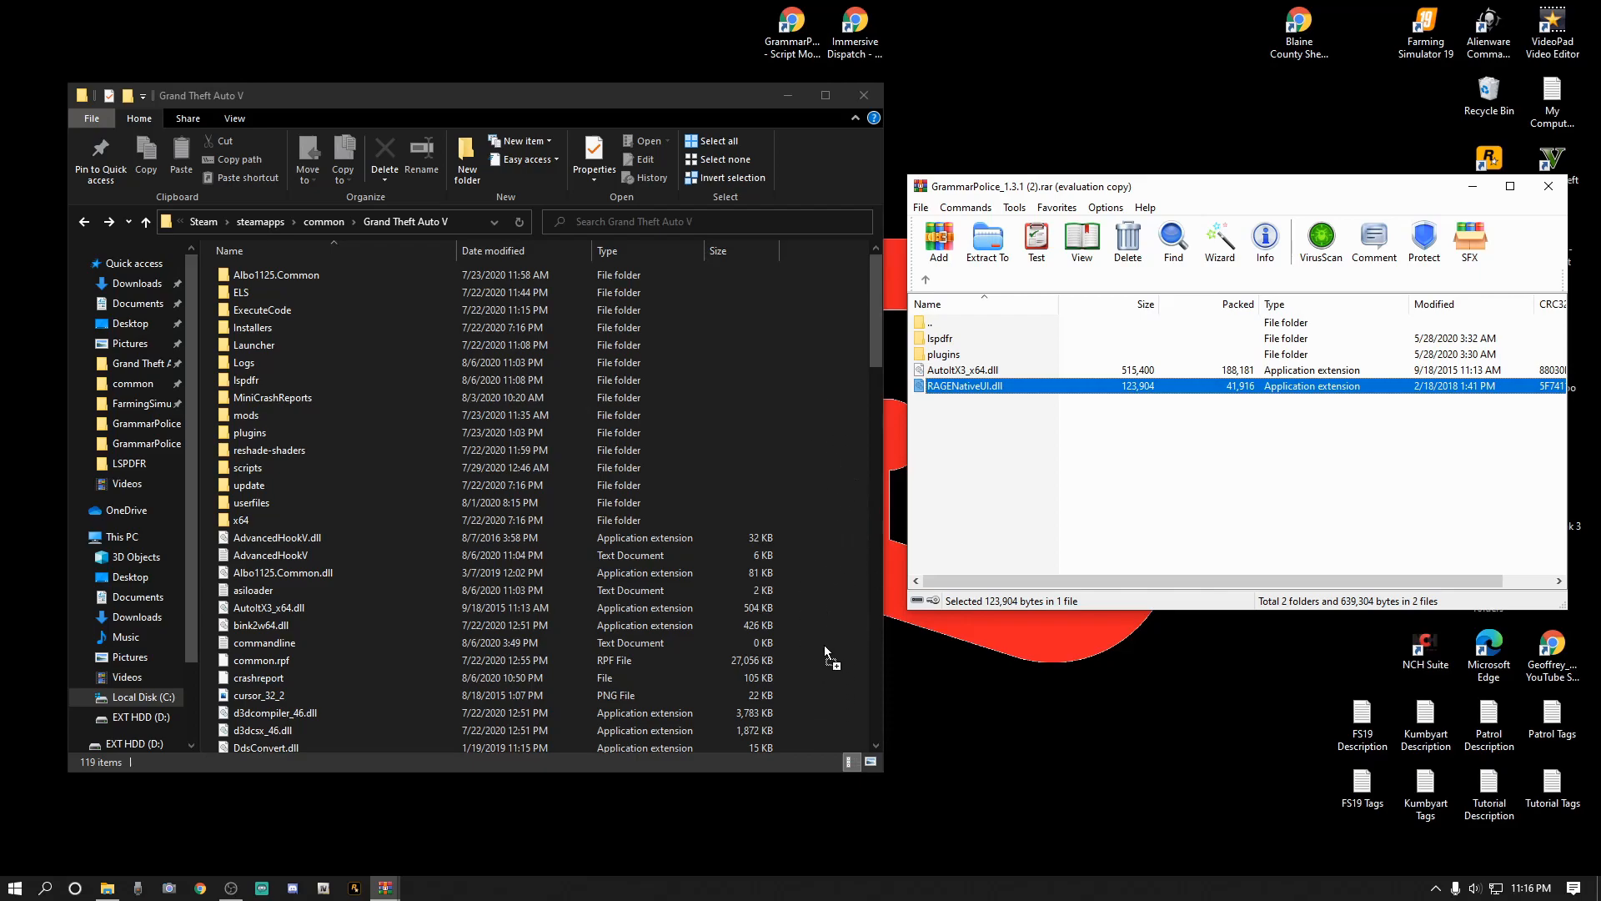
{"action": "left_click_drag", "start_coordinate": [839, 632], "coordinate": [838, 633]}
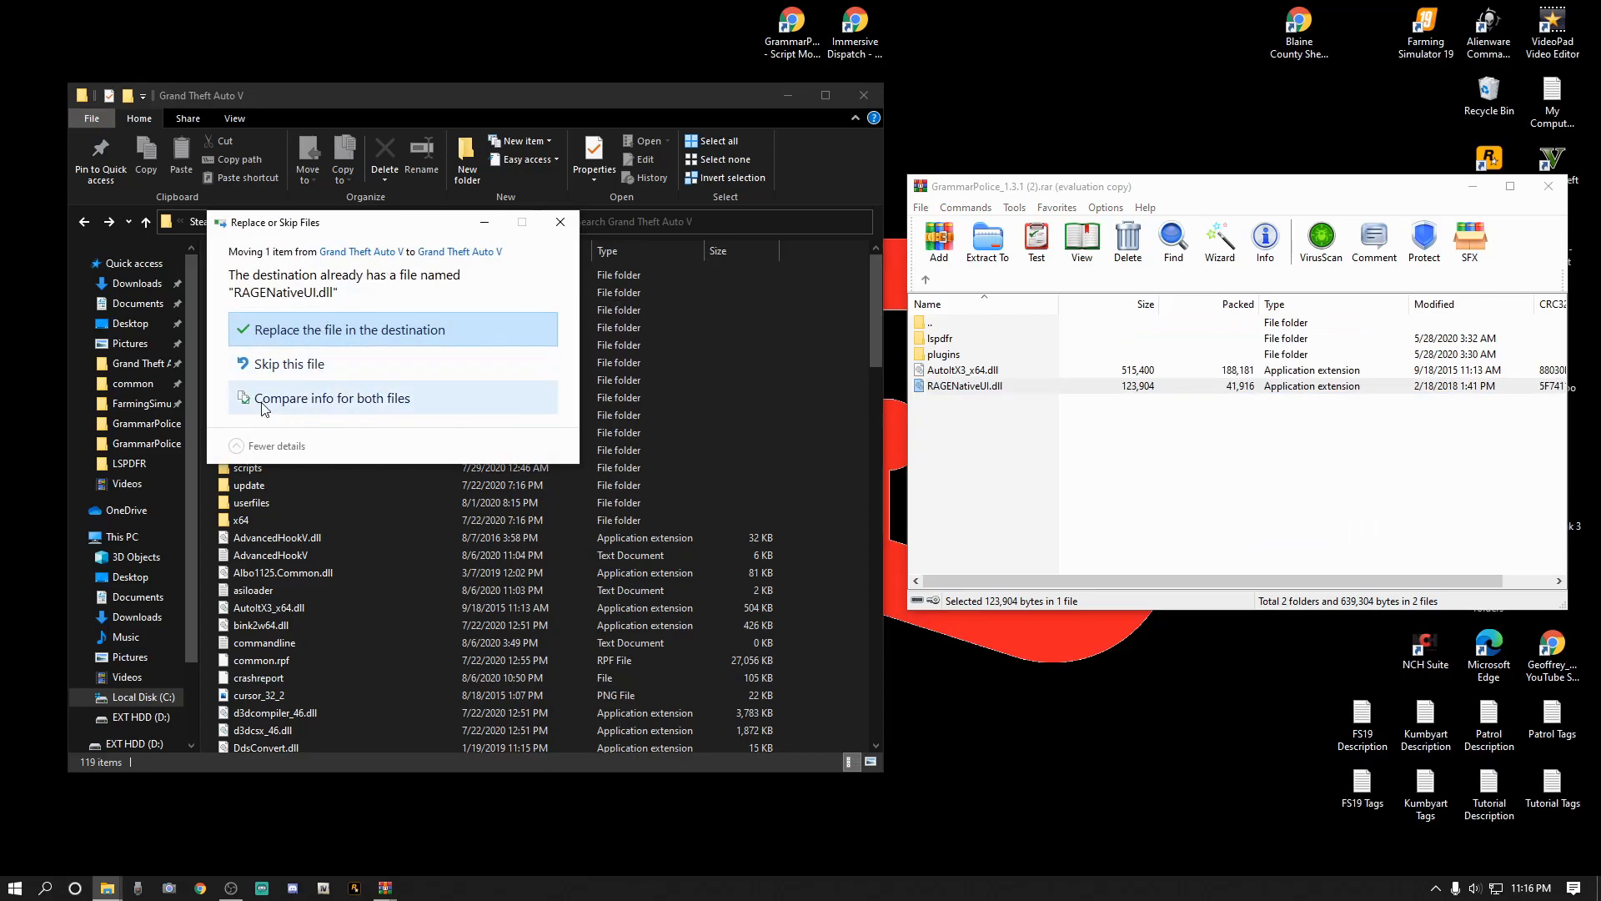
{"action": "left_click", "coordinate": [351, 400]}
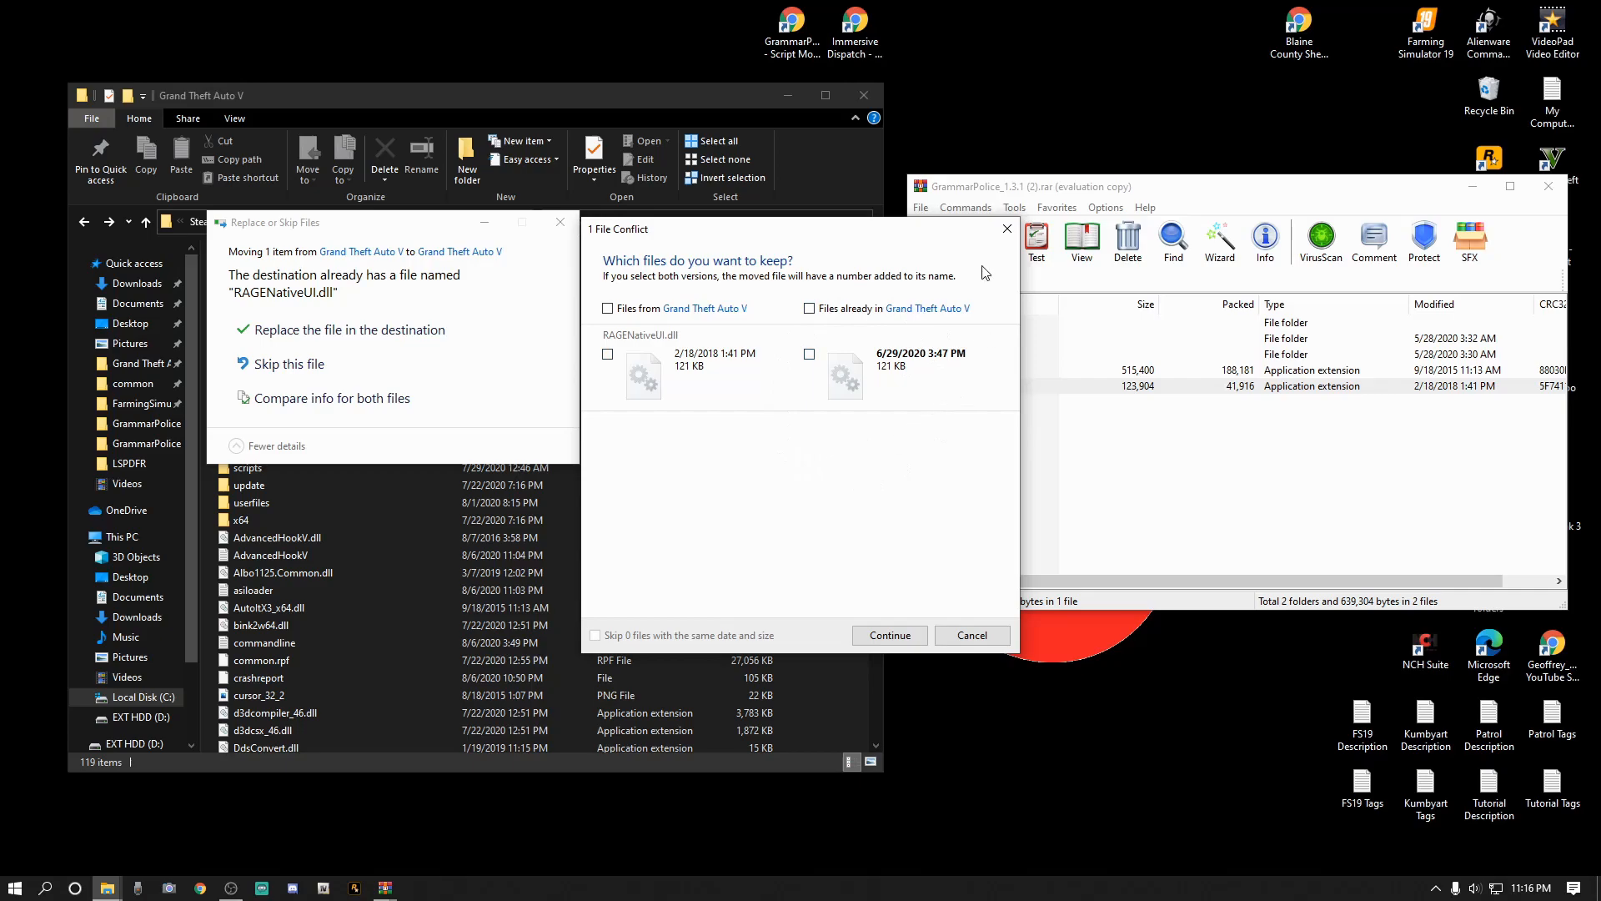
{"action": "left_click", "coordinate": [1005, 232]}
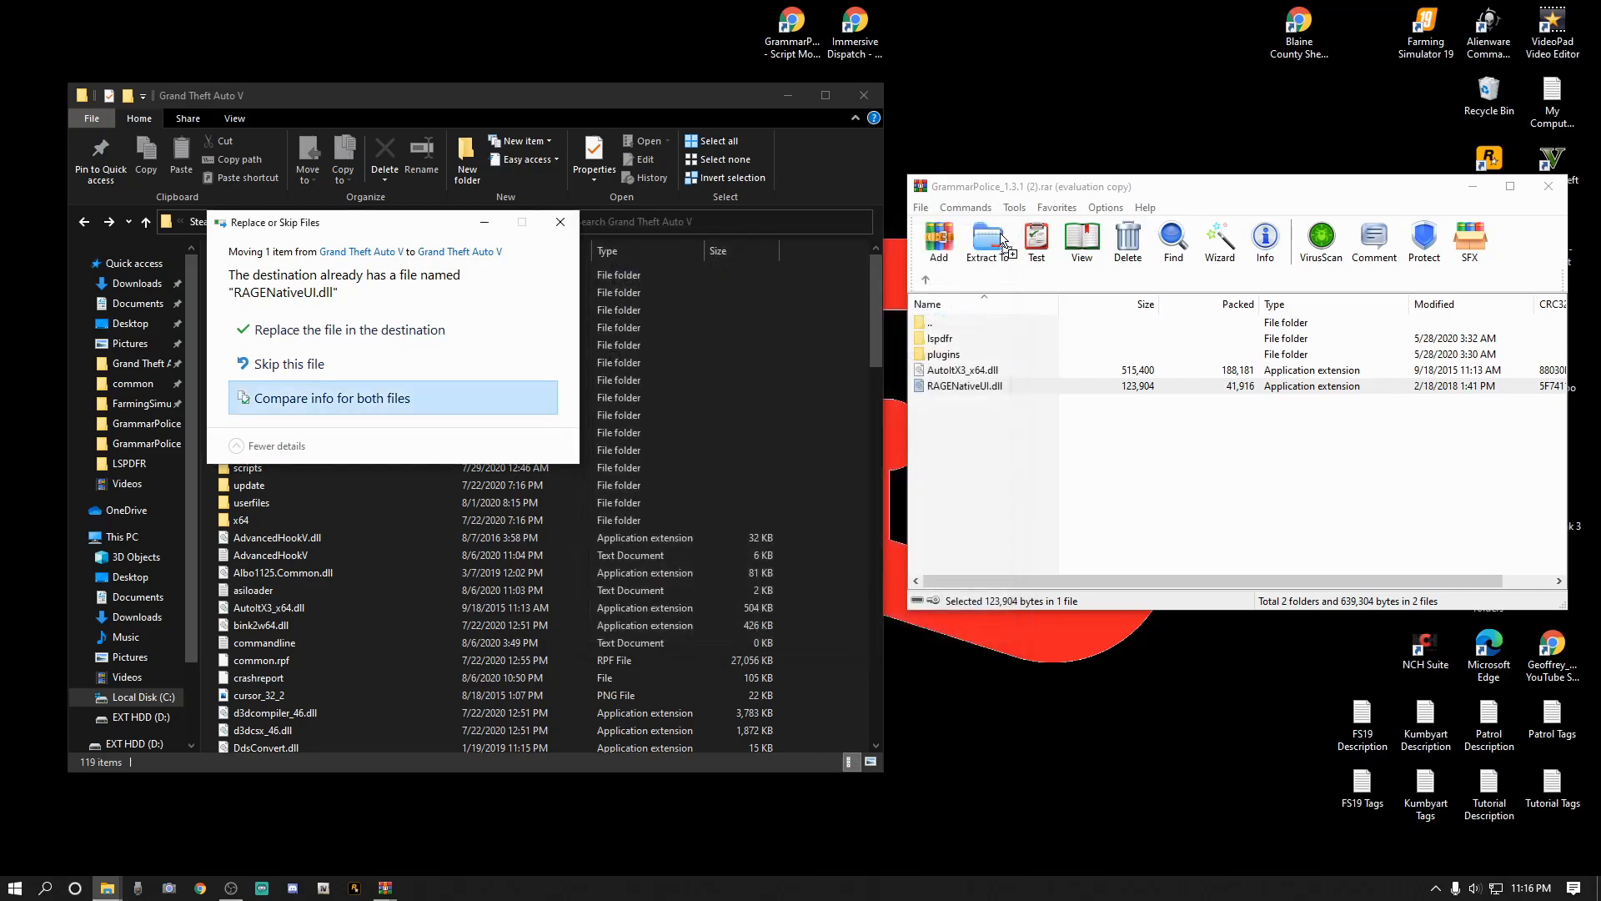
{"action": "left_click", "coordinate": [560, 222]}
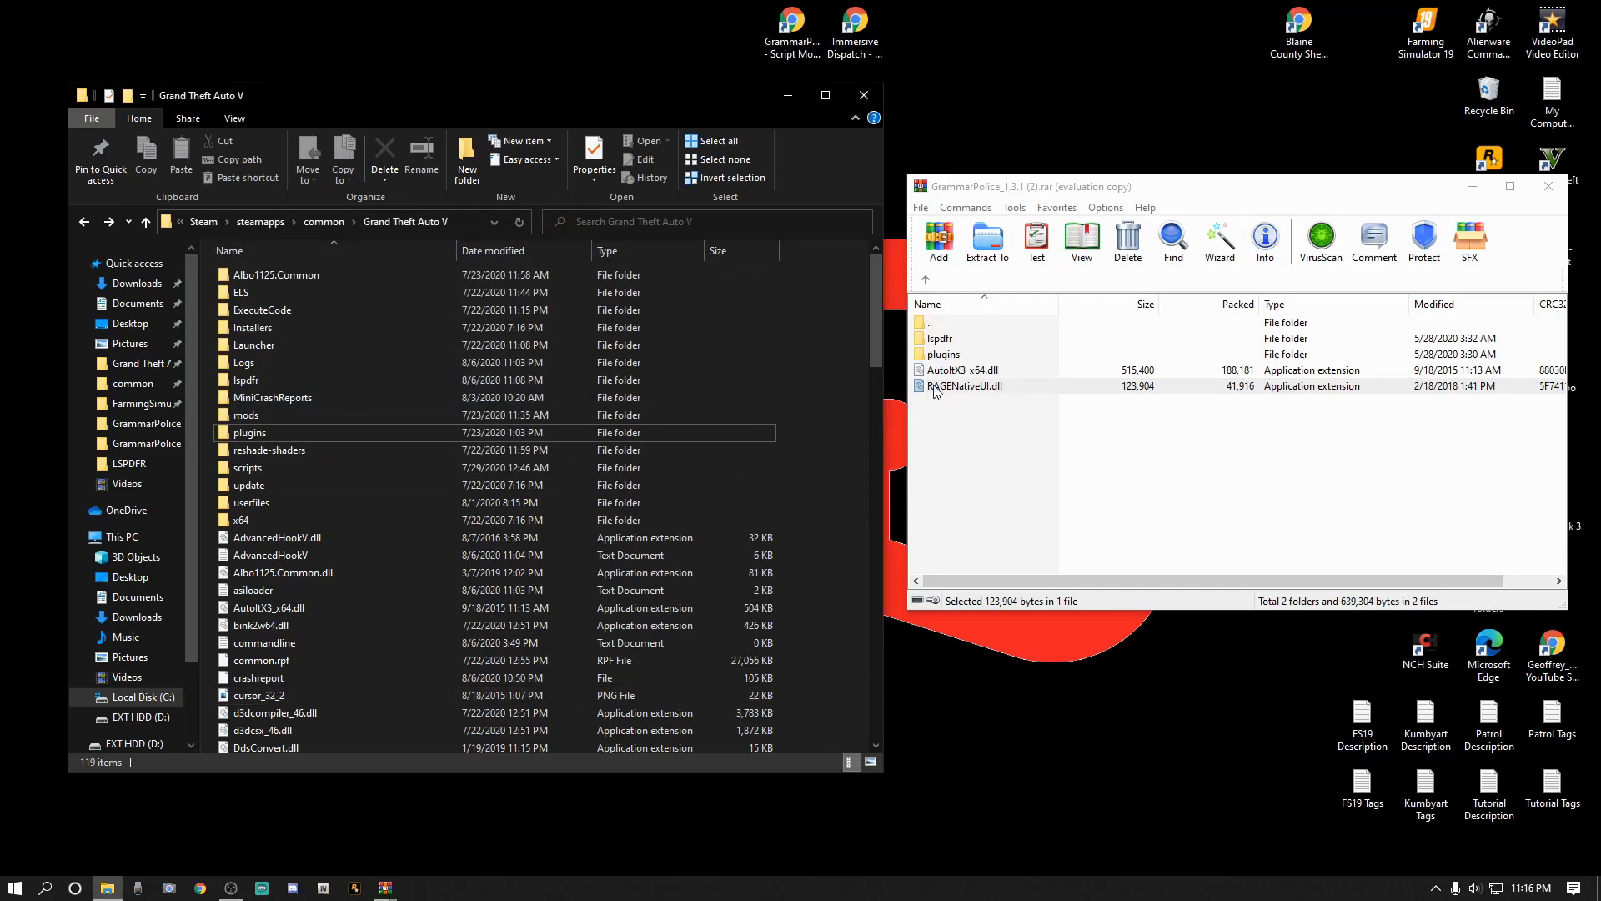
{"action": "left_click", "coordinate": [954, 499]}
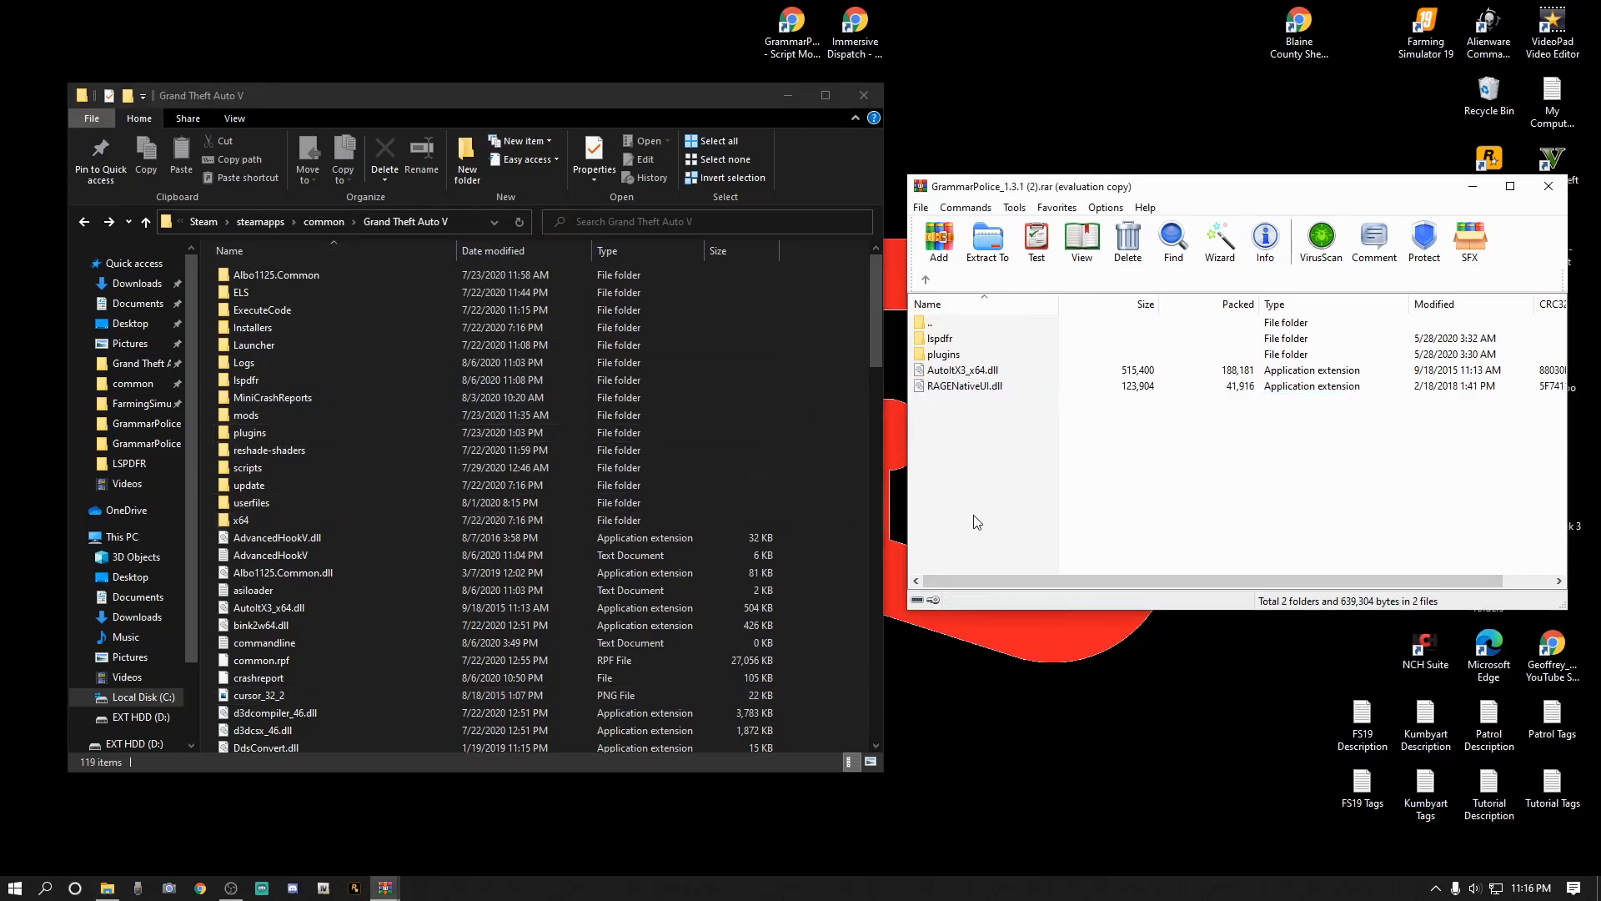
Extract lspdfr, plugins and AutoItX3_x64.dll from the archive into the Grand Theft Auto V folder, replacing the existing files.
{"action": "left_click", "coordinate": [951, 372]}
{"action": "left_click", "coordinate": [947, 354], "text": "ctrl"}
{"action": "left_click", "coordinate": [946, 339], "text": "ctrl"}
{"action": "left_click_drag", "start_coordinate": [1016, 367], "coordinate": [841, 637]}
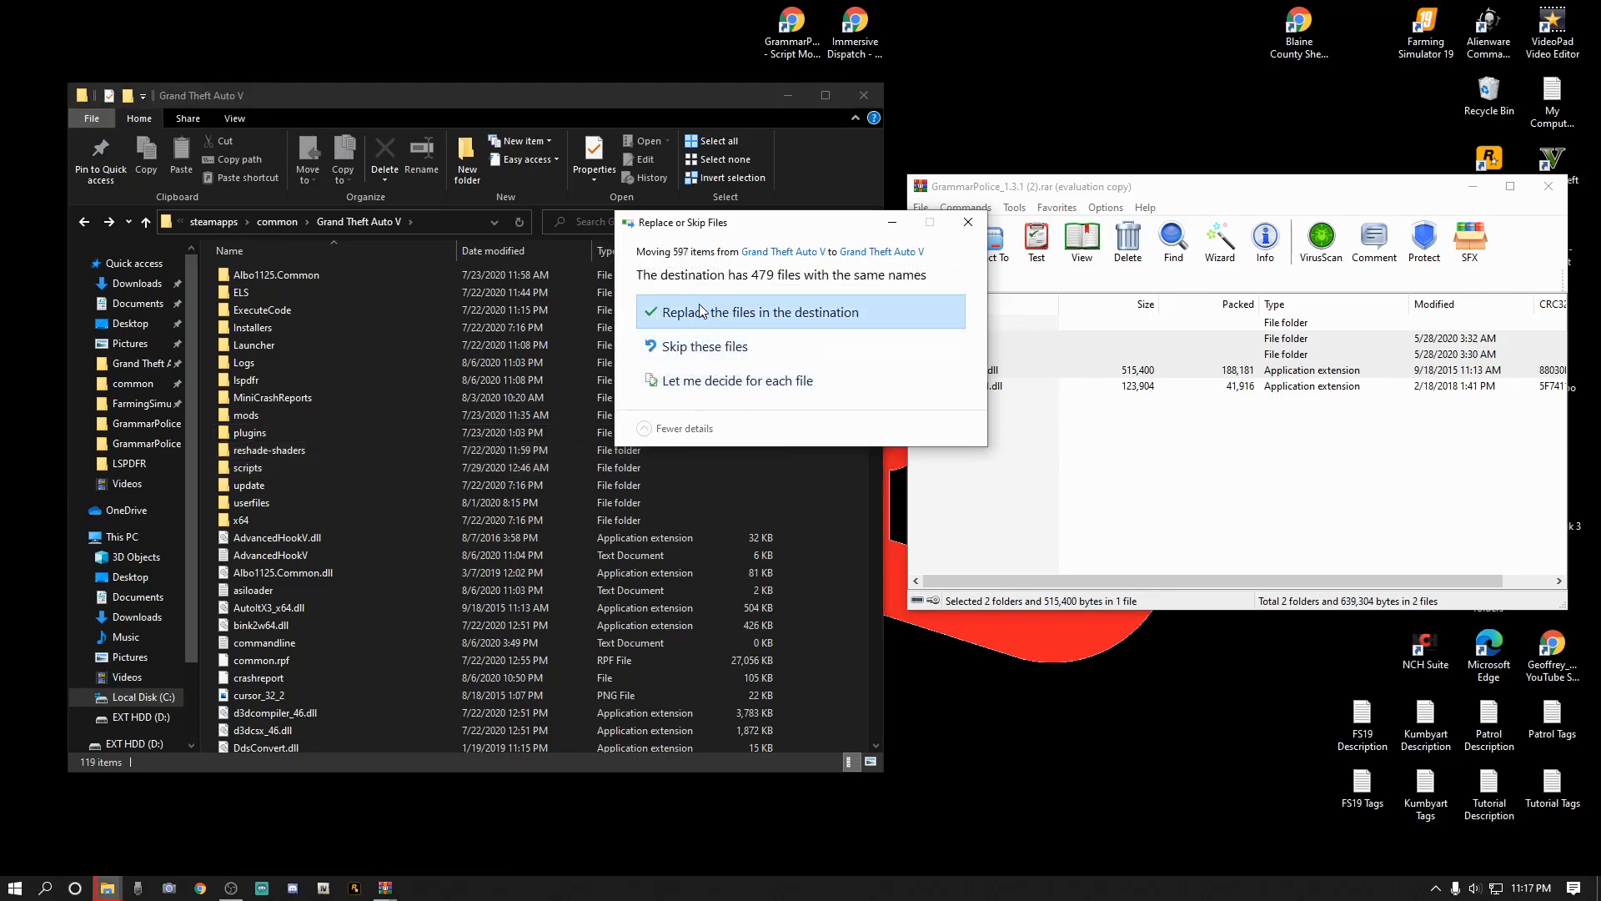
{"action": "left_click", "coordinate": [700, 312]}
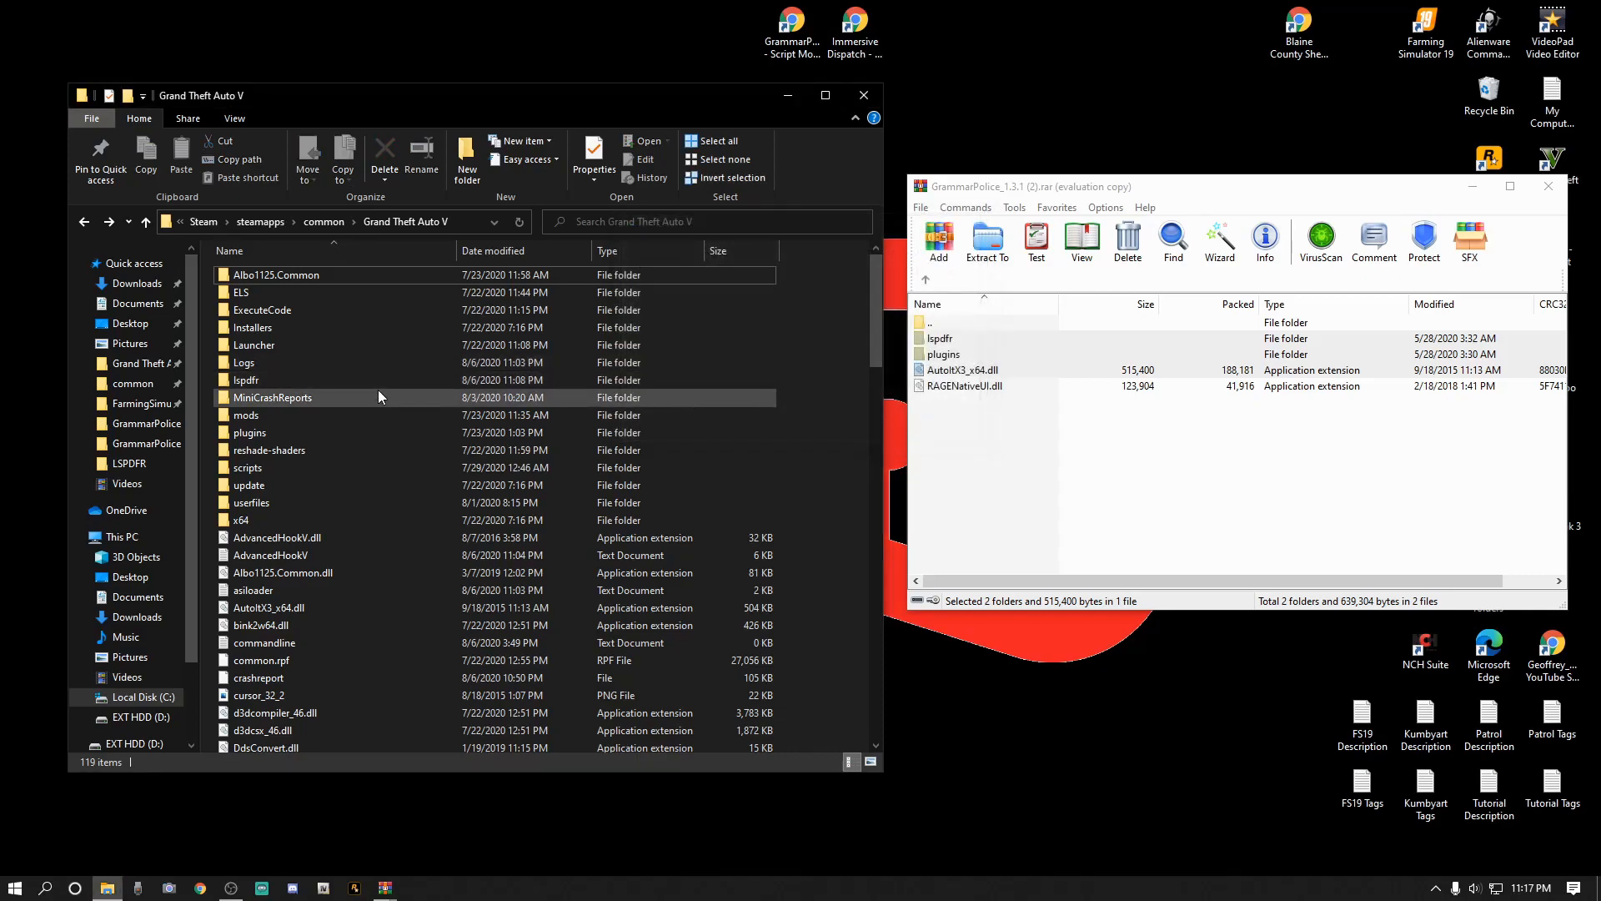
Open the default configuration file in the game's plugins > LSPDFR > GrammarPolice folder.
{"action": "left_click", "coordinate": [248, 436]}
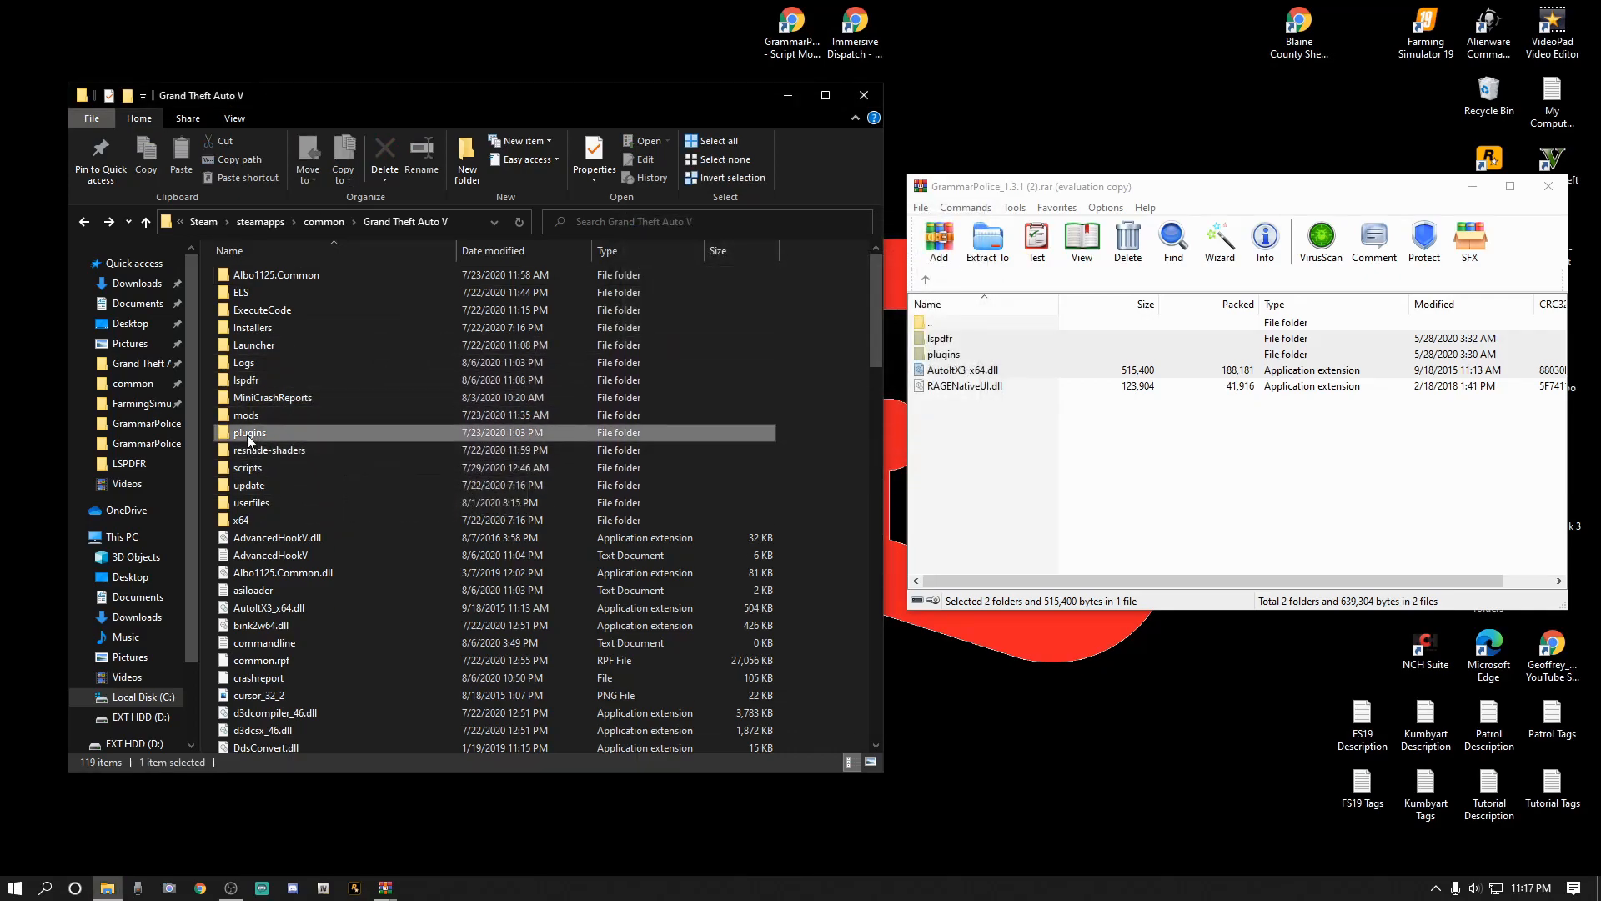
{"action": "double_click", "coordinate": [248, 435]}
{"action": "double_click", "coordinate": [271, 288]}
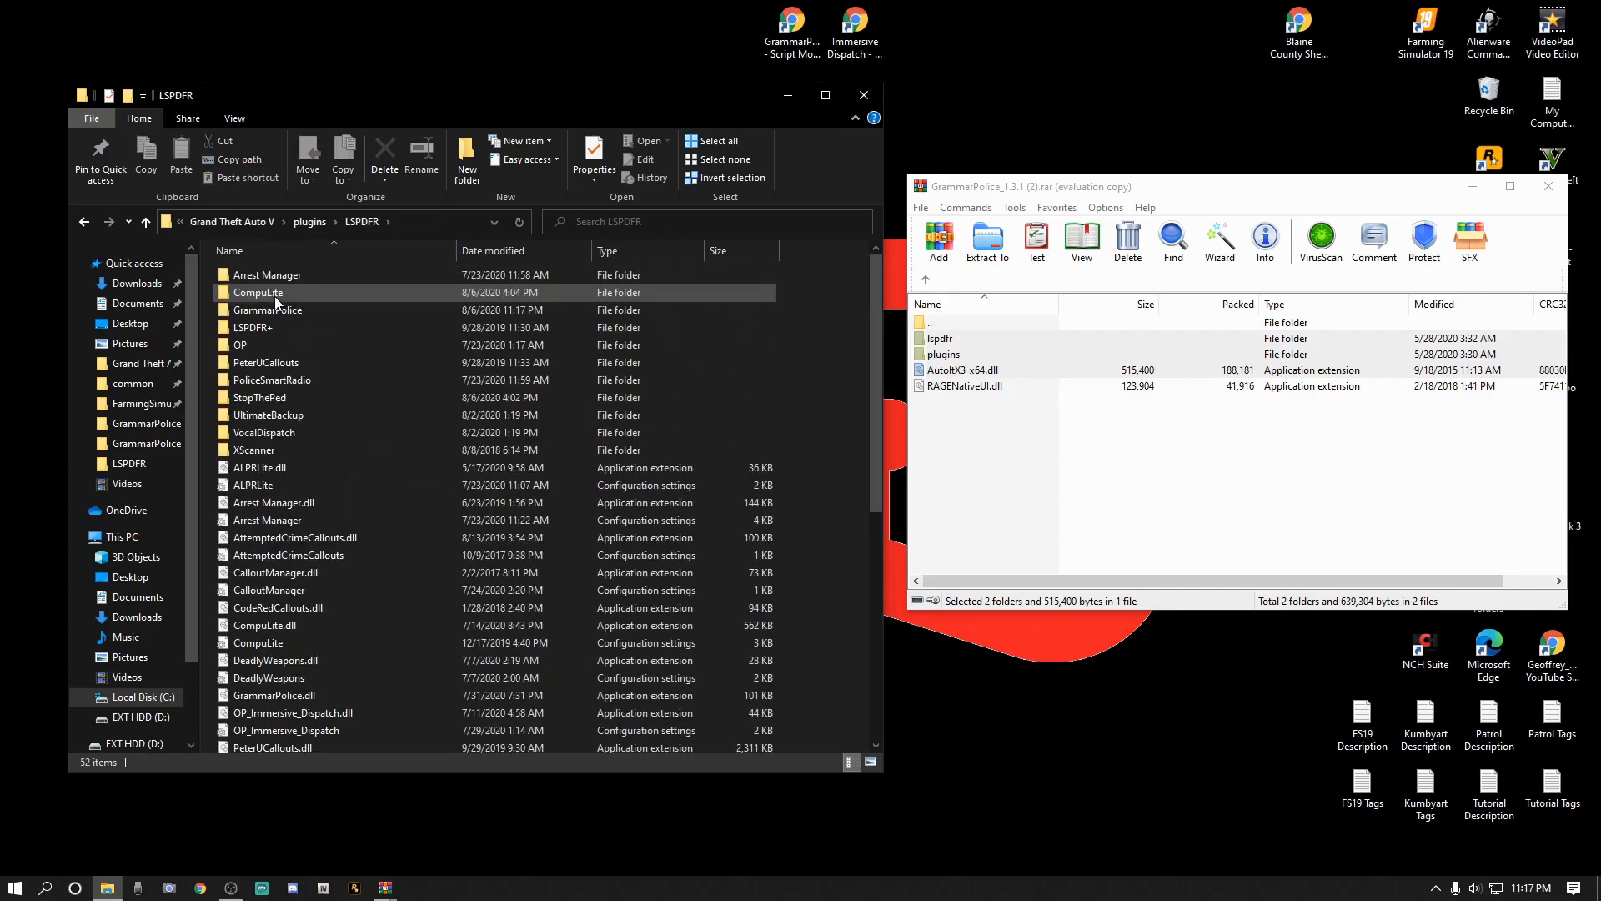
{"action": "double_click", "coordinate": [268, 311]}
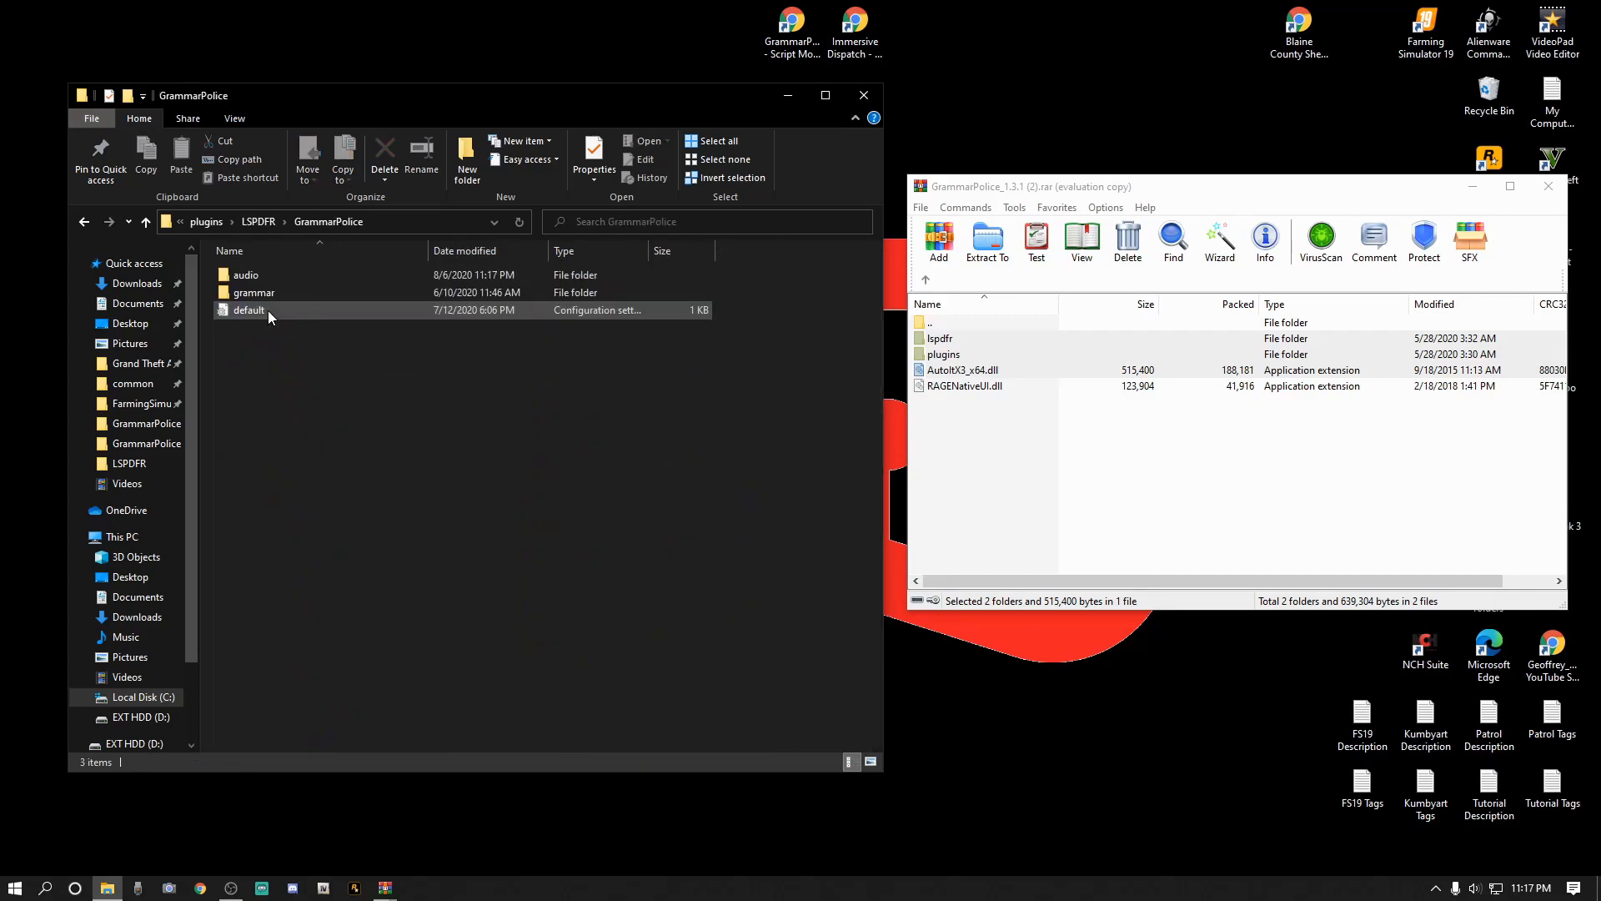
{"action": "left_click", "coordinate": [242, 311]}
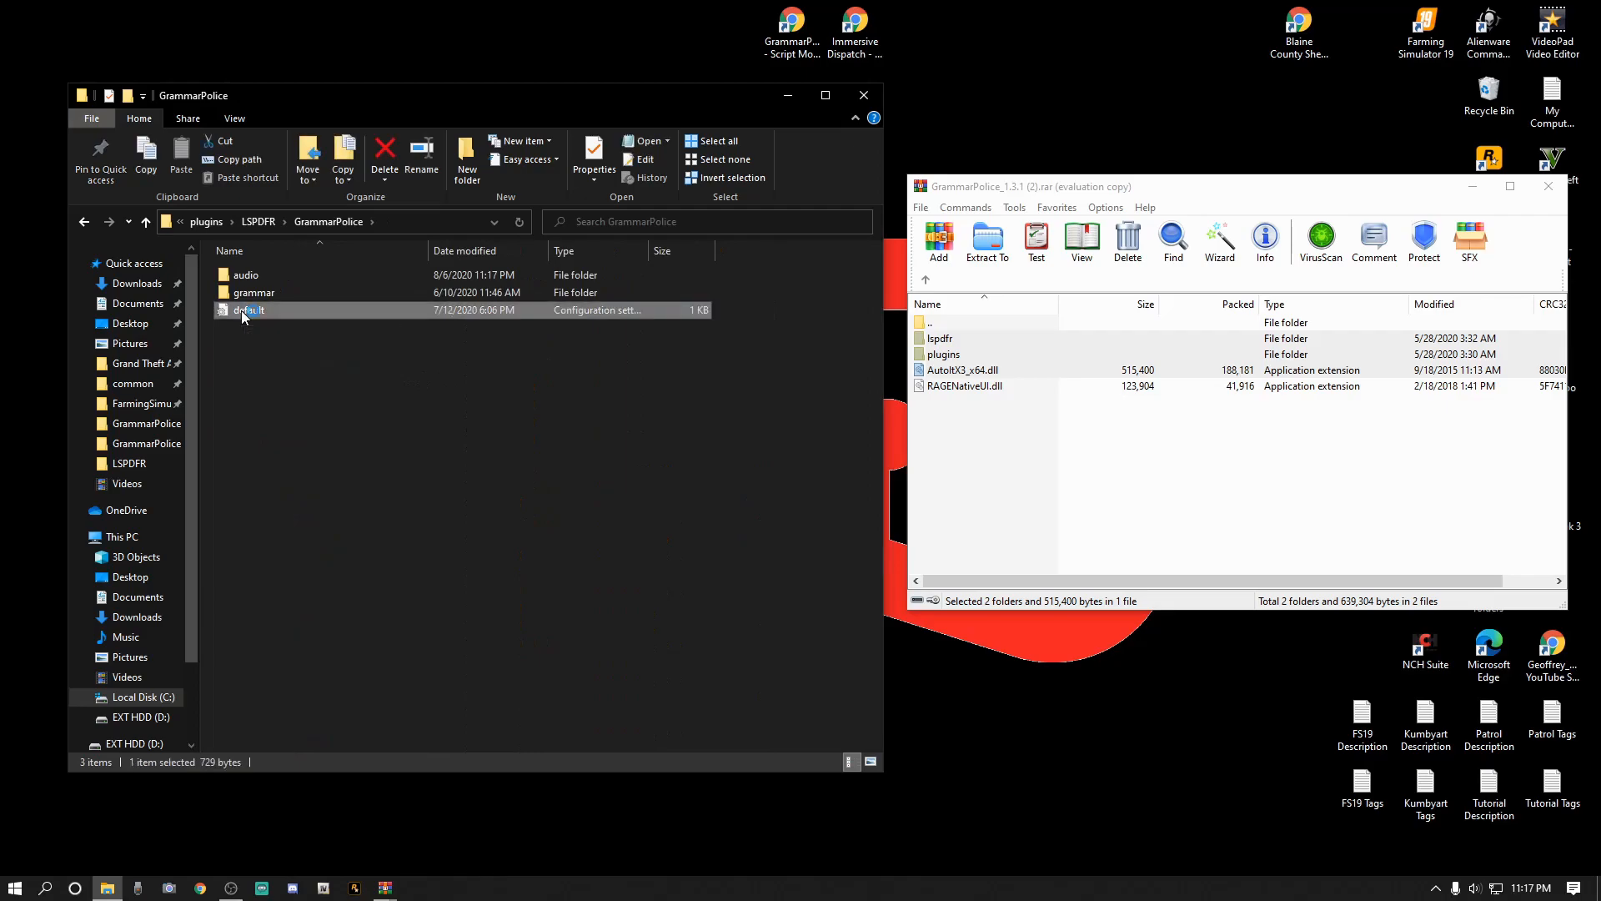
{"action": "double_click", "coordinate": [242, 310]}
Replace the lines from ShowNotifications through StatusTextScale with the previously copied settings.
{"action": "scroll", "coordinate": [531, 505], "scroll_direction": "down", "scroll_amount": 2}
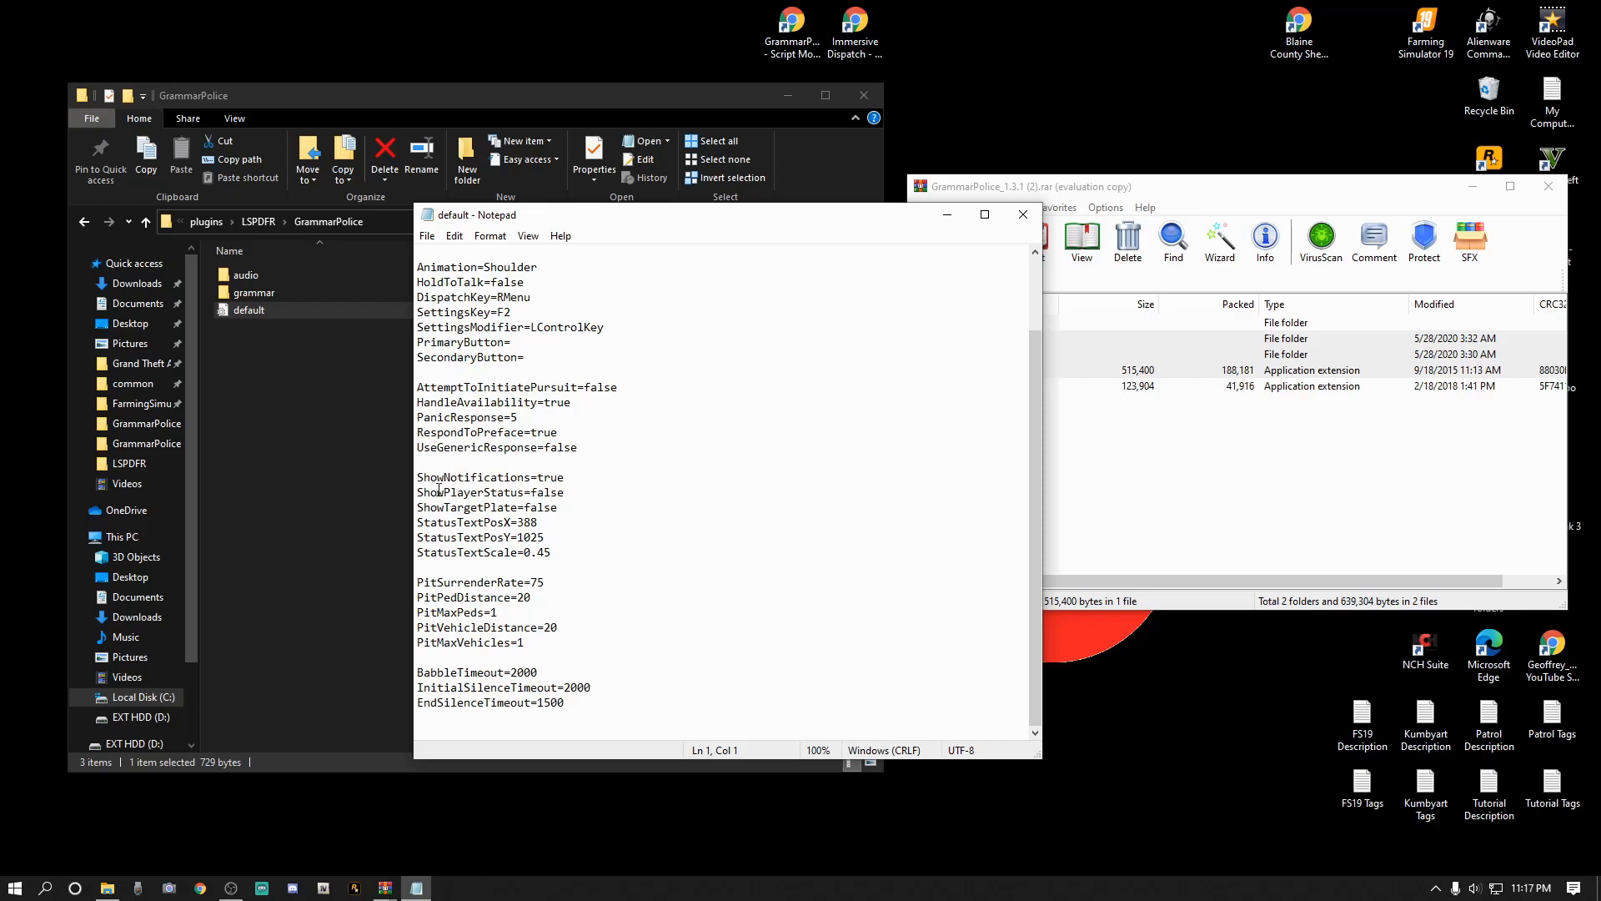
{"action": "left_click_drag", "start_coordinate": [417, 477], "coordinate": [553, 554]}
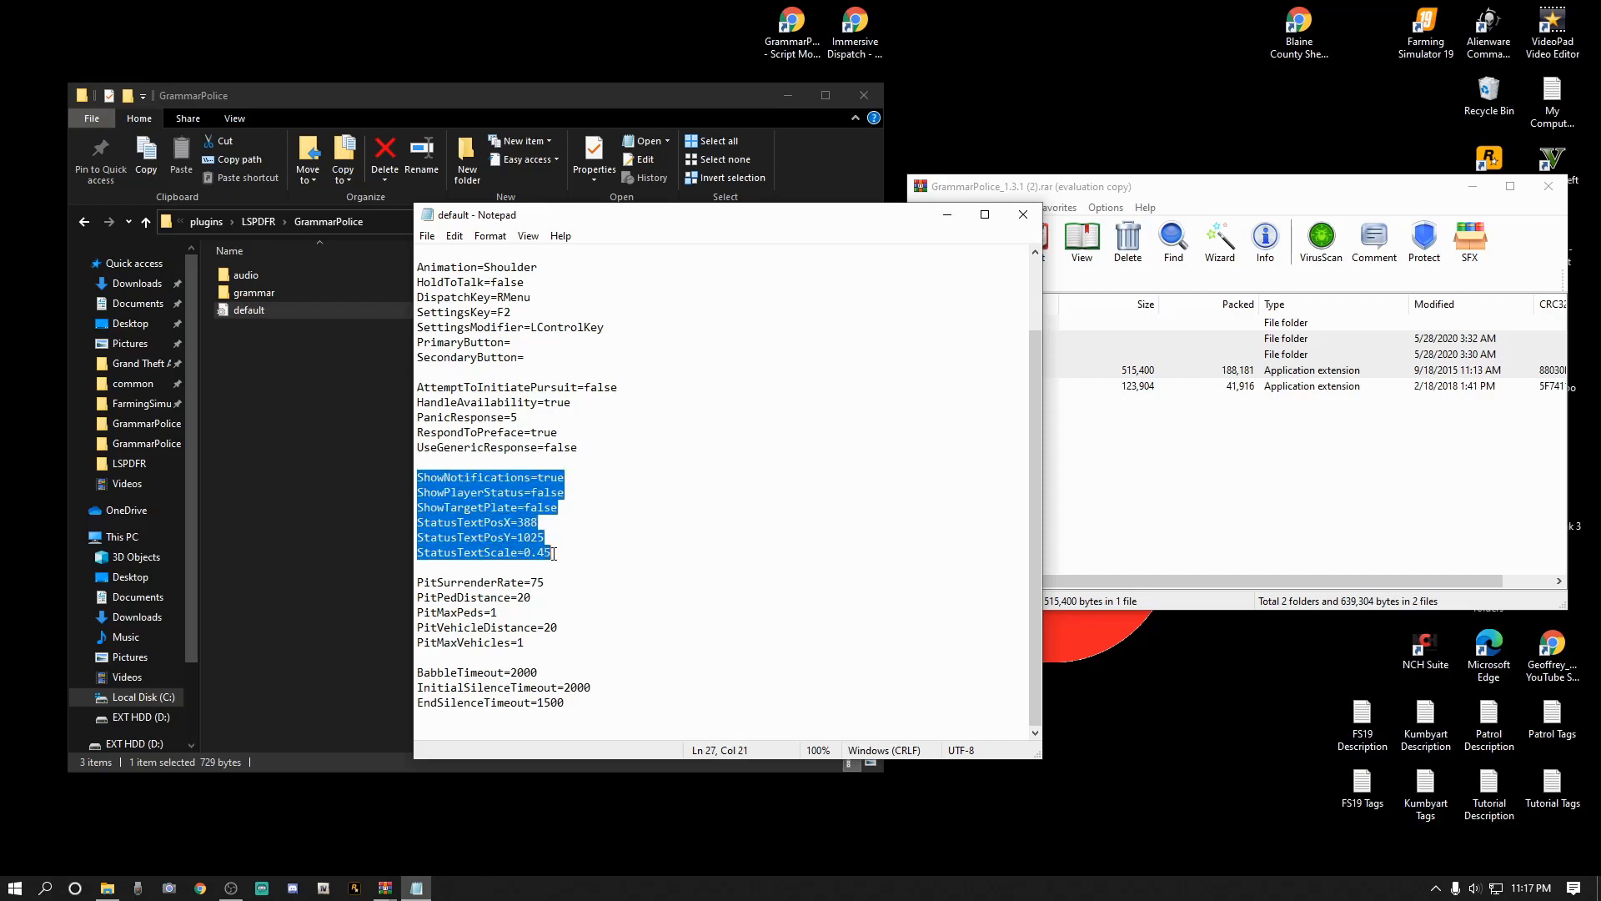
{"action": "right_click", "coordinate": [450, 513]}
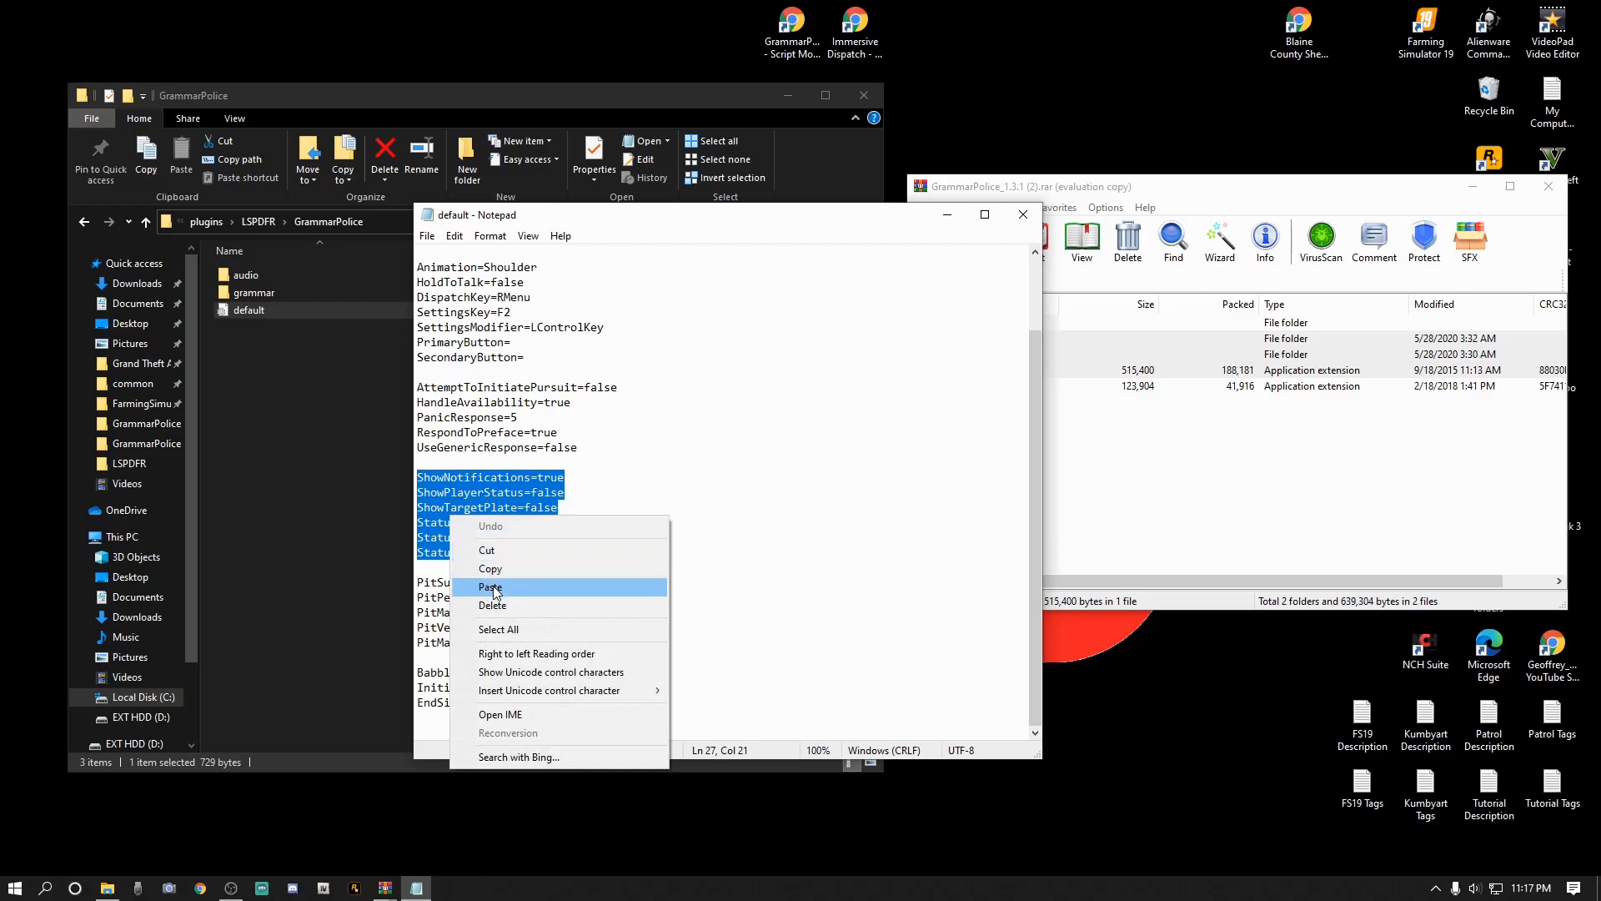
{"action": "left_click", "coordinate": [492, 588]}
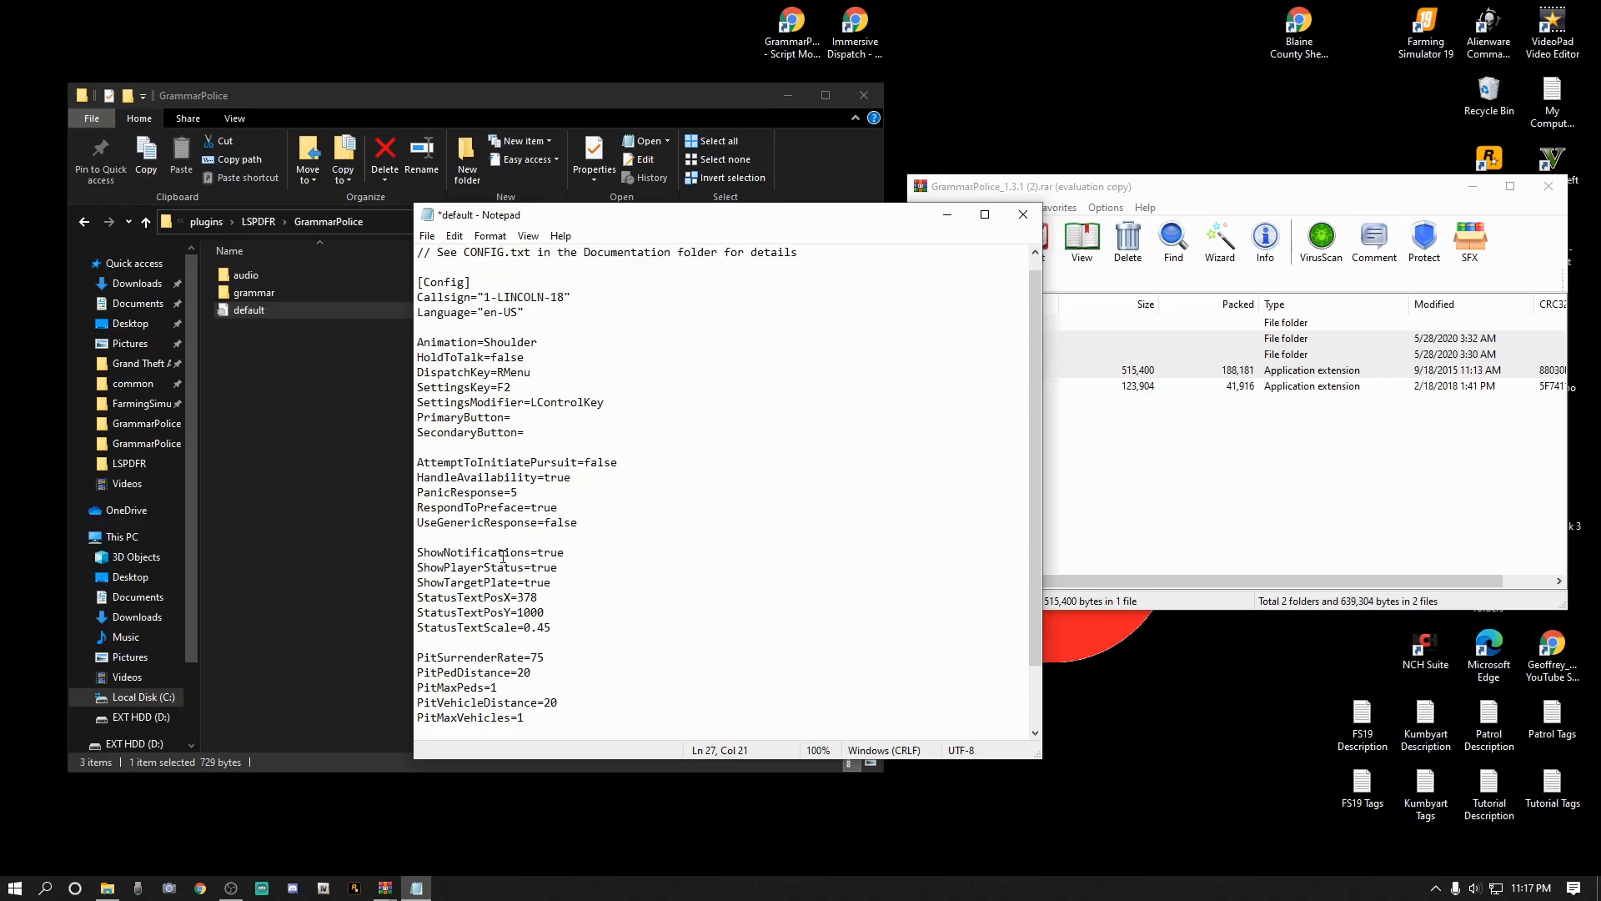
{"action": "scroll", "coordinate": [503, 557], "scroll_direction": "down", "scroll_amount": 2}
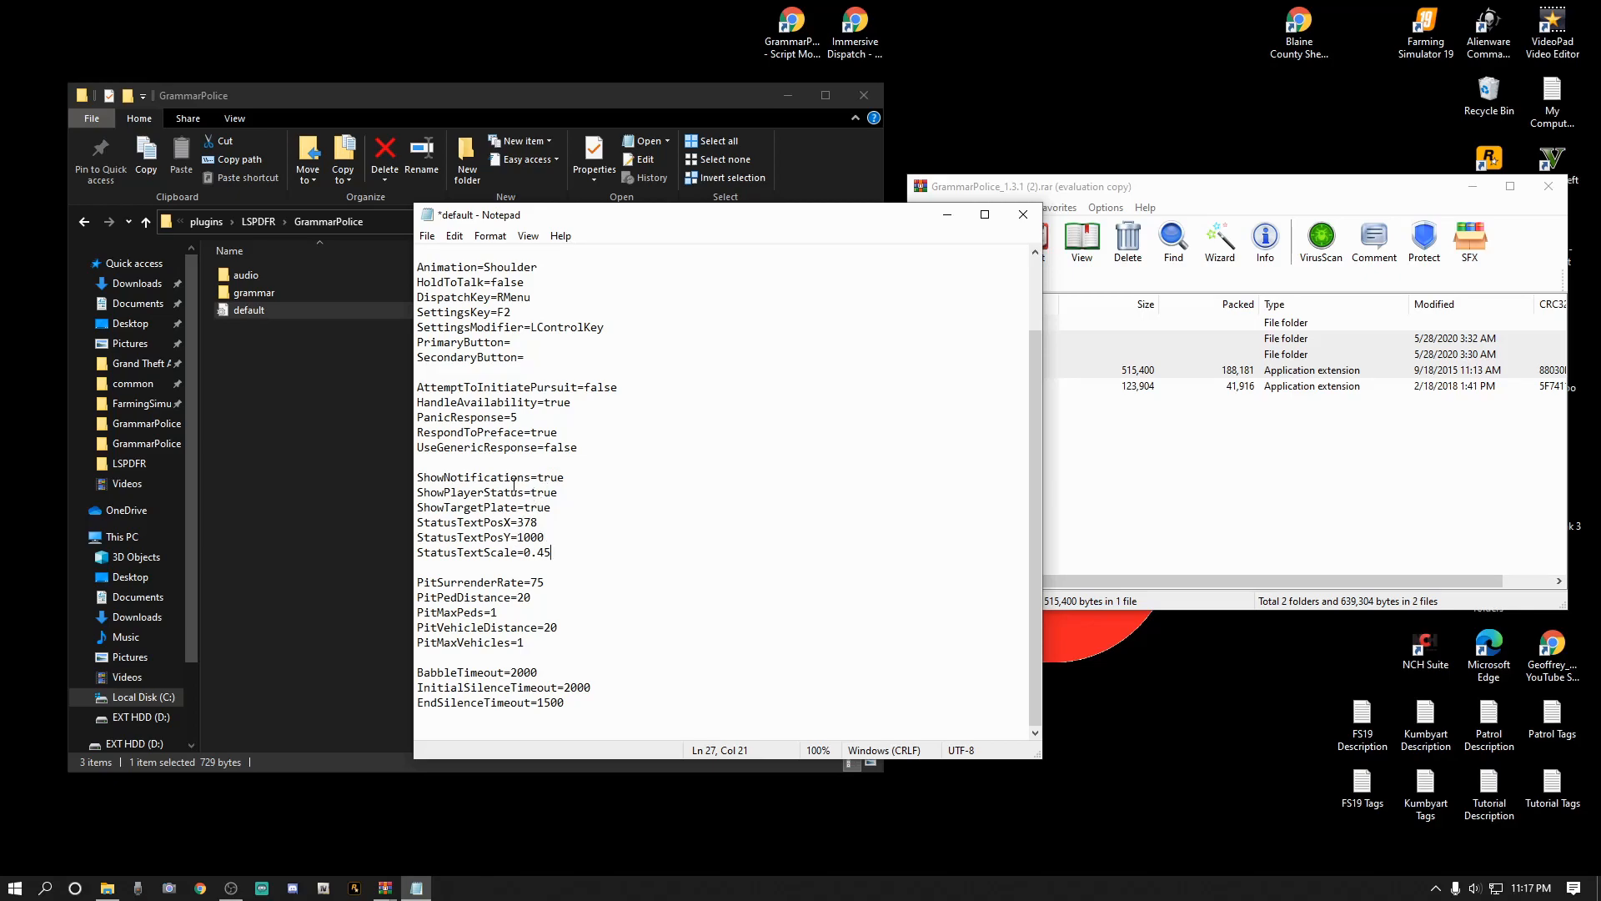
Set the Callsign value to "1-ADAM-06".
{"action": "scroll", "coordinate": [513, 486], "scroll_direction": "up", "scroll_amount": 2}
{"action": "left_click", "coordinate": [565, 312]}
{"action": "key", "text": "BackSpace"}
{"action": "key", "text": "BackSpace"}
{"action": "key", "text": "BackSpace"}
{"action": "key", "text": "BackSpace"}
{"action": "key", "text": "BackSpace"}
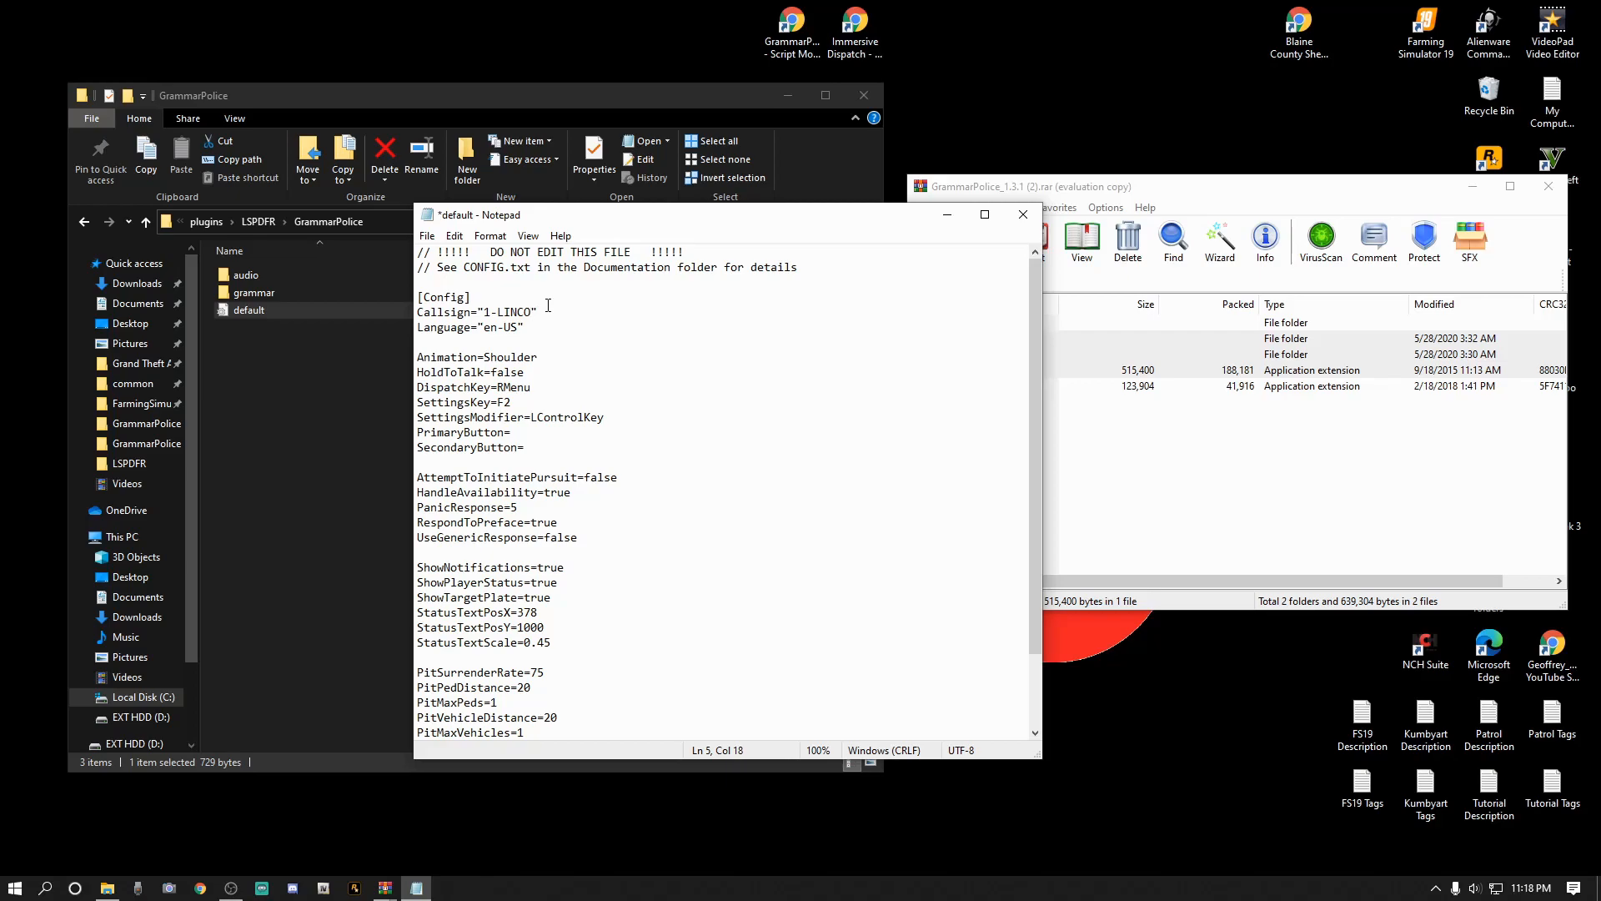
{"action": "key", "text": "BackSpace"}
{"action": "key", "text": "BackSpace"}
{"action": "key", "text": "BackSpace"}
{"action": "key", "text": "BackSpace"}
{"action": "key", "text": "BackSpace"}
{"action": "type", "text": "ADAM-06"}
Set HoldToTalk to true and SettingsKey to F7.
{"action": "key", "text": "BackSpace"}
{"action": "key", "text": "BackSpace"}
{"action": "key", "text": "BackSpace"}
{"action": "key", "text": "BackSpace"}
{"action": "key", "text": "BackSpace"}
{"action": "type", "text": "tru"}
{"action": "left_click", "coordinate": [512, 402]}
{"action": "type", "text": "7"}
Set UseGenericResponse to true.
{"action": "key", "text": "BackSpace"}
{"action": "key", "text": "BackSpace"}
{"action": "key", "text": "BackSpace"}
{"action": "key", "text": "BackSpace"}
{"action": "key", "text": "BackSpace"}
{"action": "type", "text": "true"}
Save and close the edited default configuration file, and return to the LSPDFR folder.
{"action": "scroll", "coordinate": [512, 621], "scroll_direction": "down", "scroll_amount": 2}
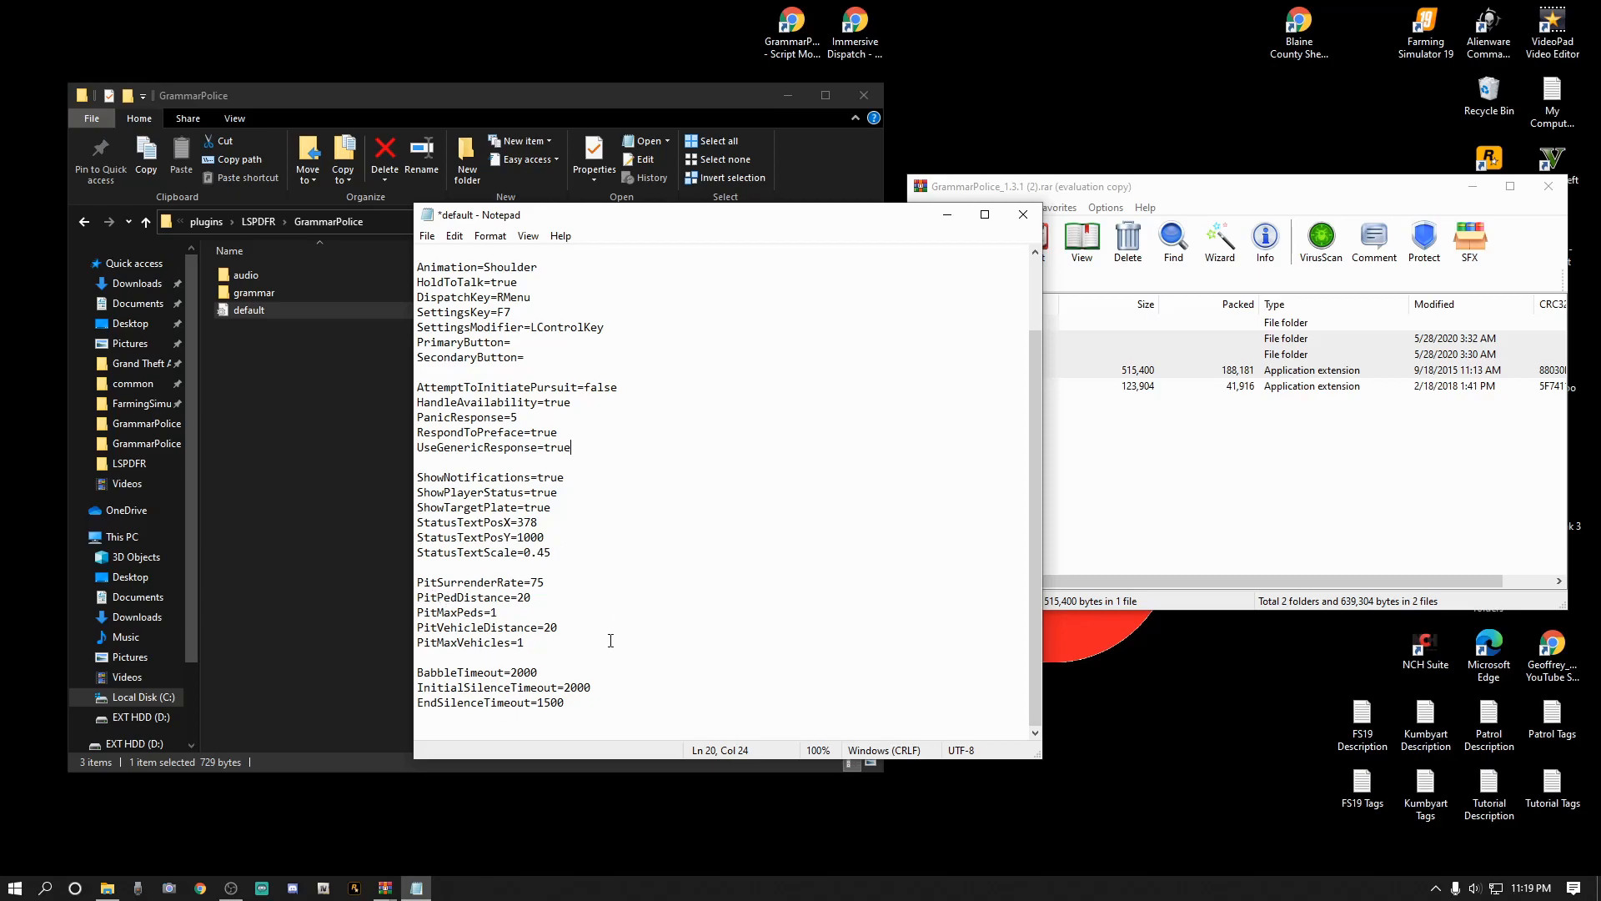
{"action": "left_click", "coordinate": [433, 236]}
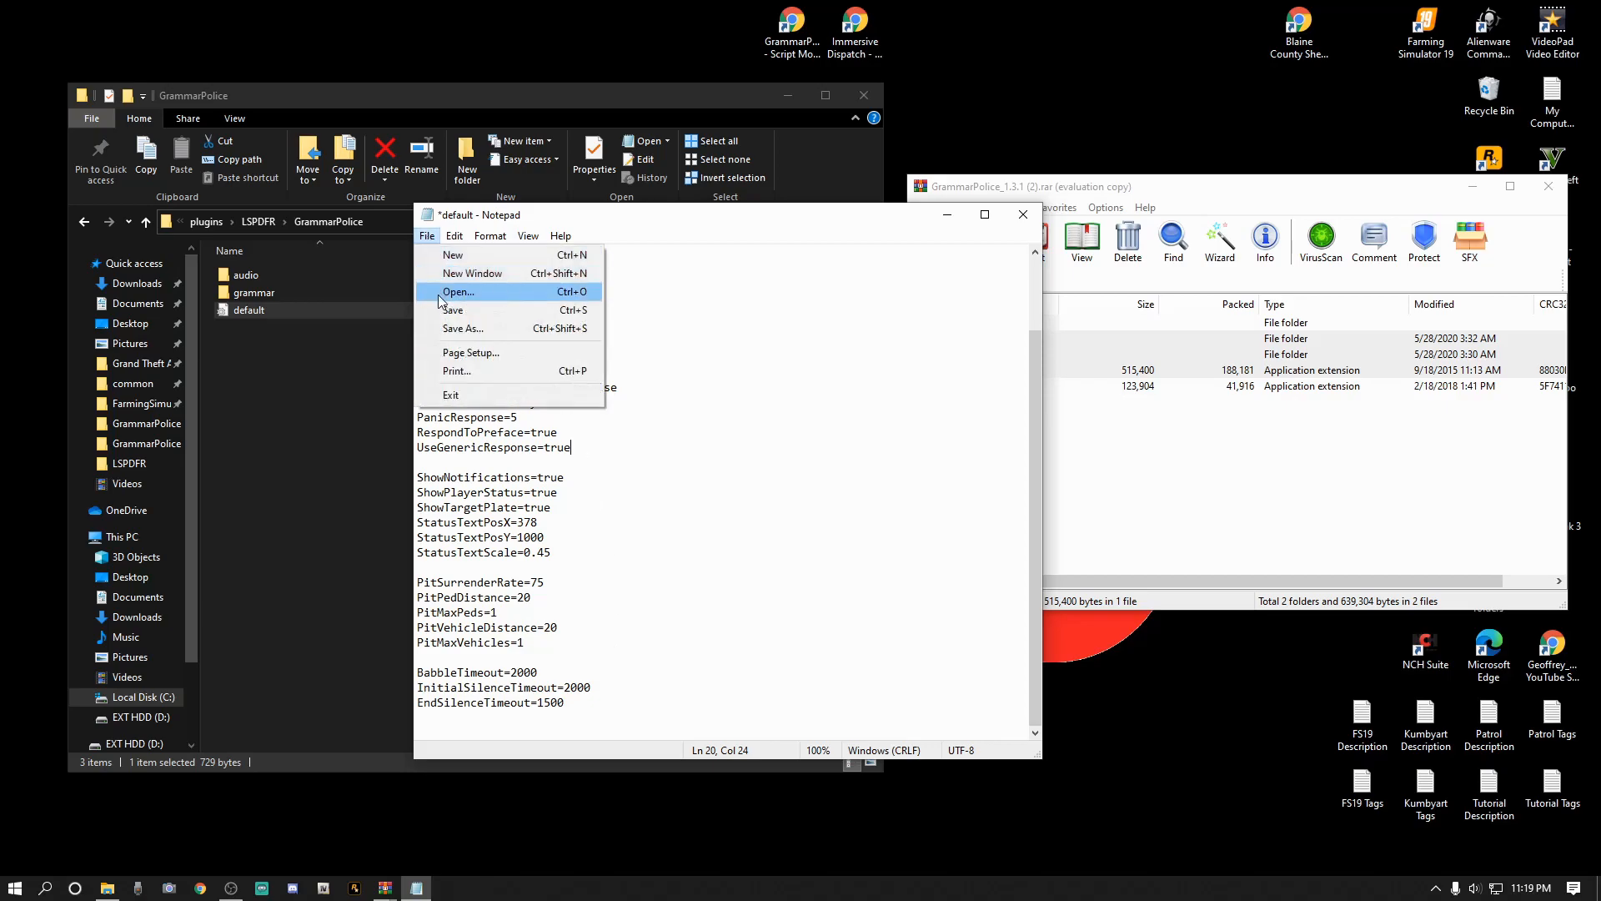
{"action": "left_click", "coordinate": [454, 310]}
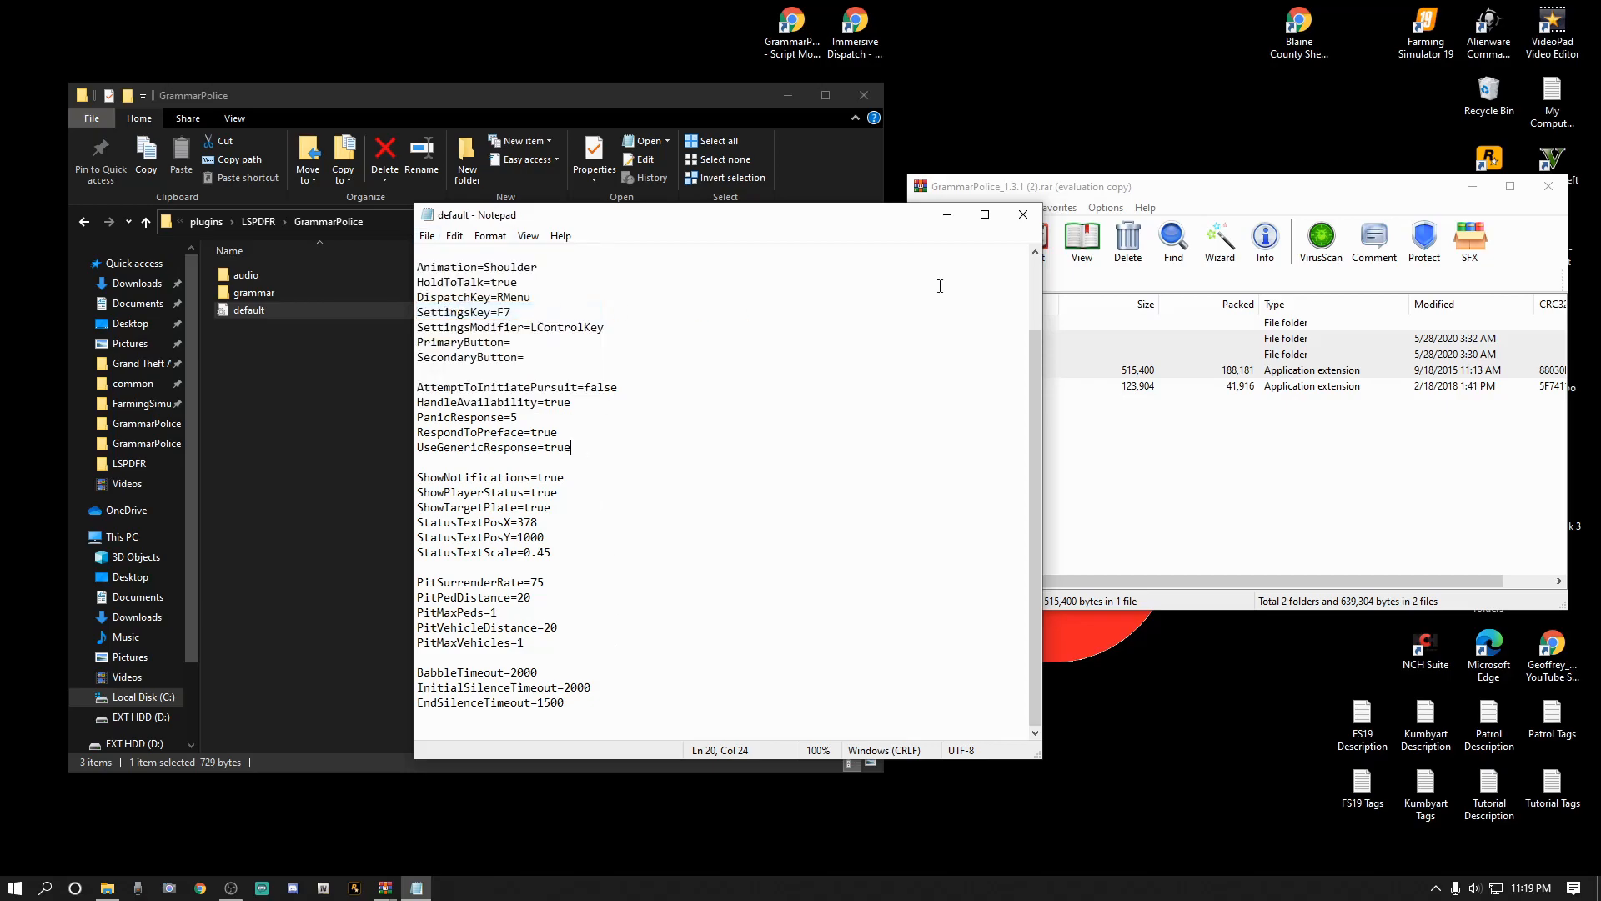
{"action": "left_click", "coordinate": [1023, 215]}
{"action": "left_click", "coordinate": [84, 222]}
{"action": "scroll", "coordinate": [357, 557], "scroll_direction": "down", "scroll_amount": 6}
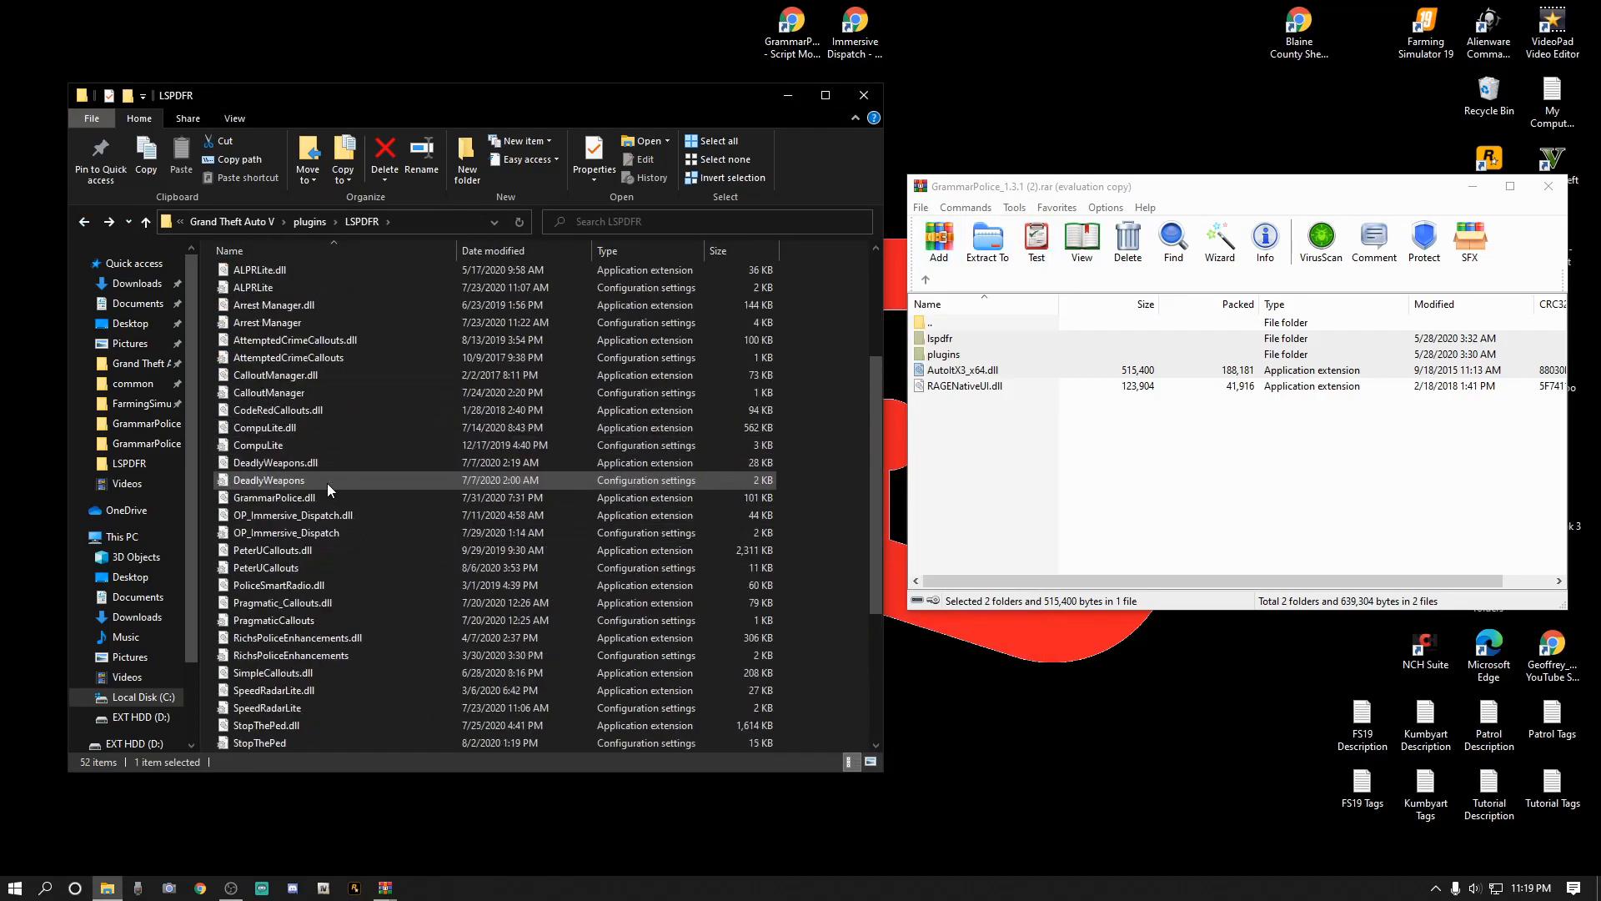
{"action": "scroll", "coordinate": [327, 483], "scroll_direction": "up", "scroll_amount": 6}
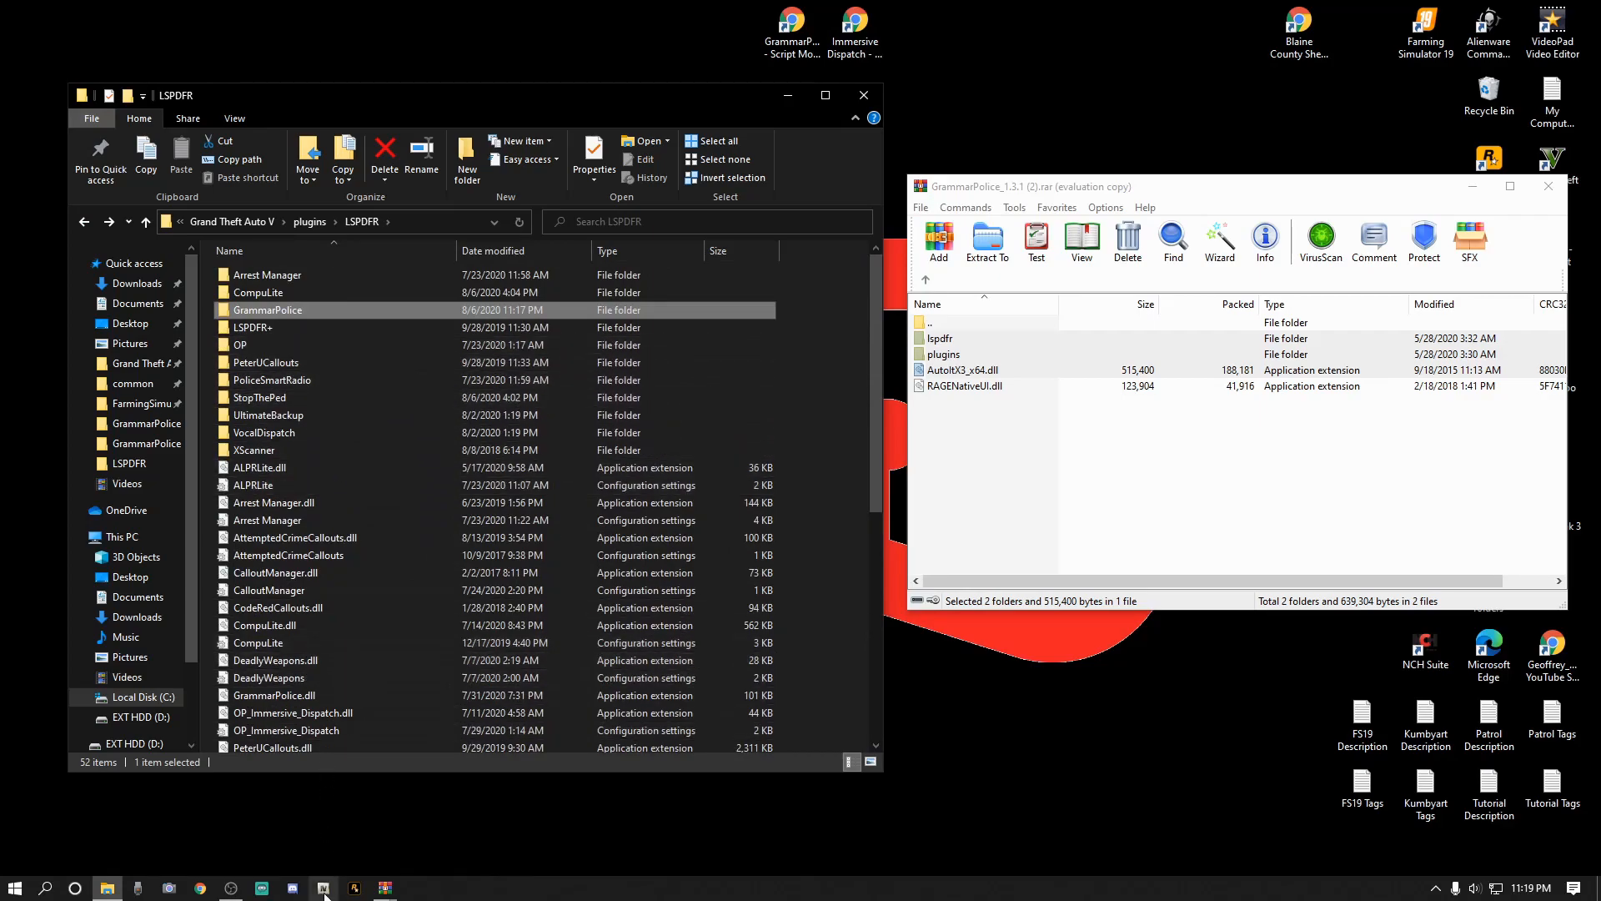
Launch OpenIV for the Windows version of Grand Theft Auto V, and arrange it beside WinRAR with File Explorer minimized.
{"action": "left_click", "coordinate": [324, 894]}
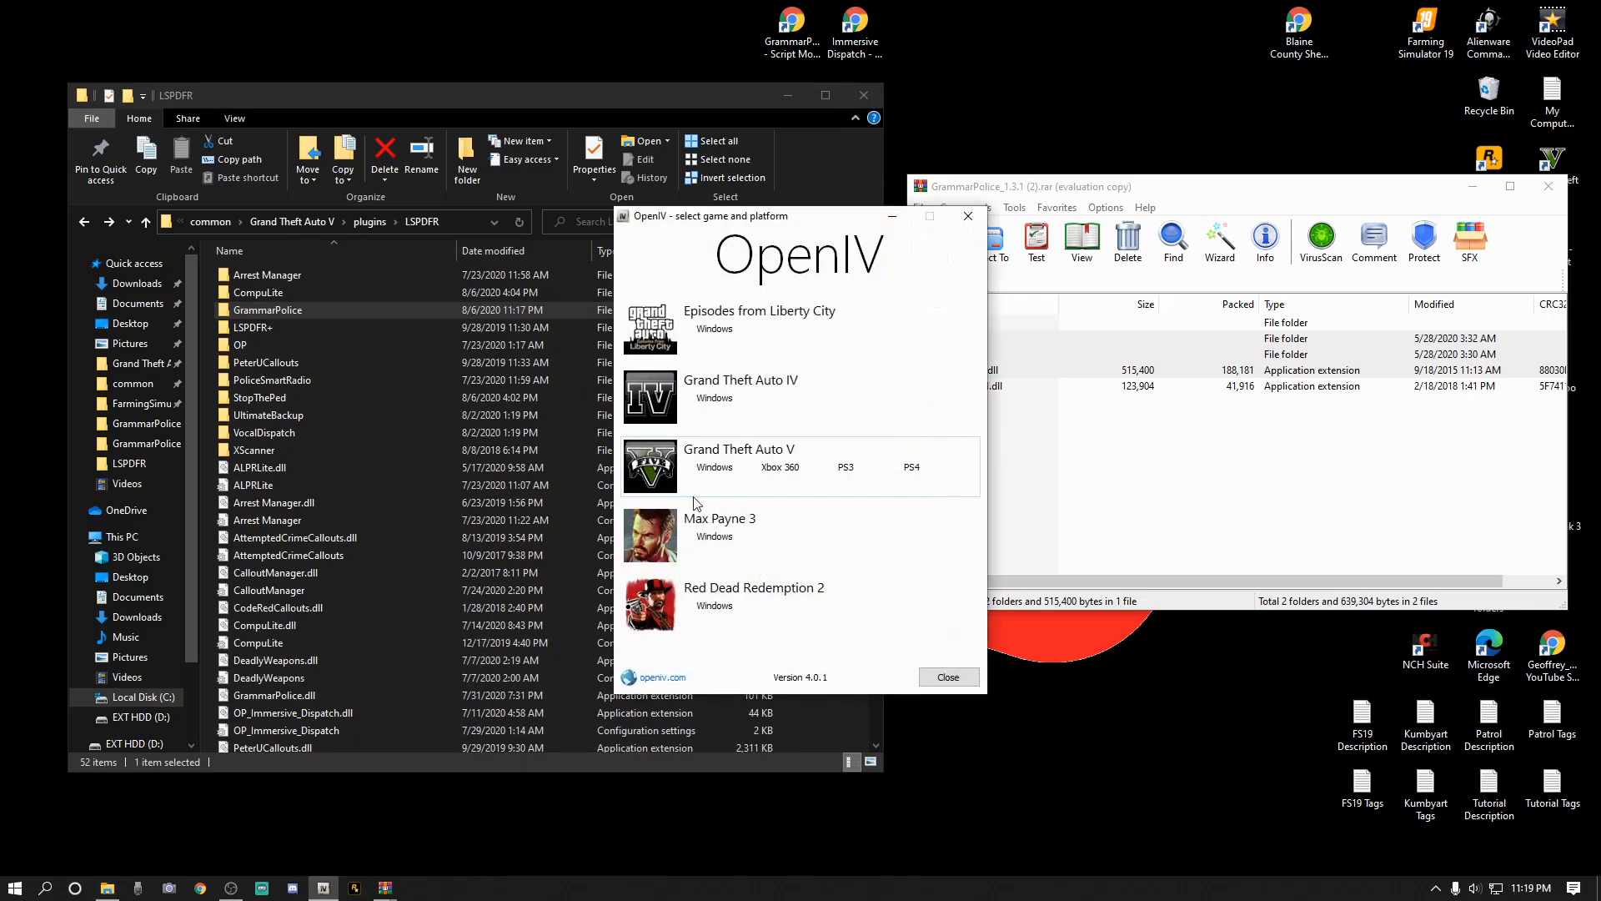
{"action": "left_click", "coordinate": [715, 468]}
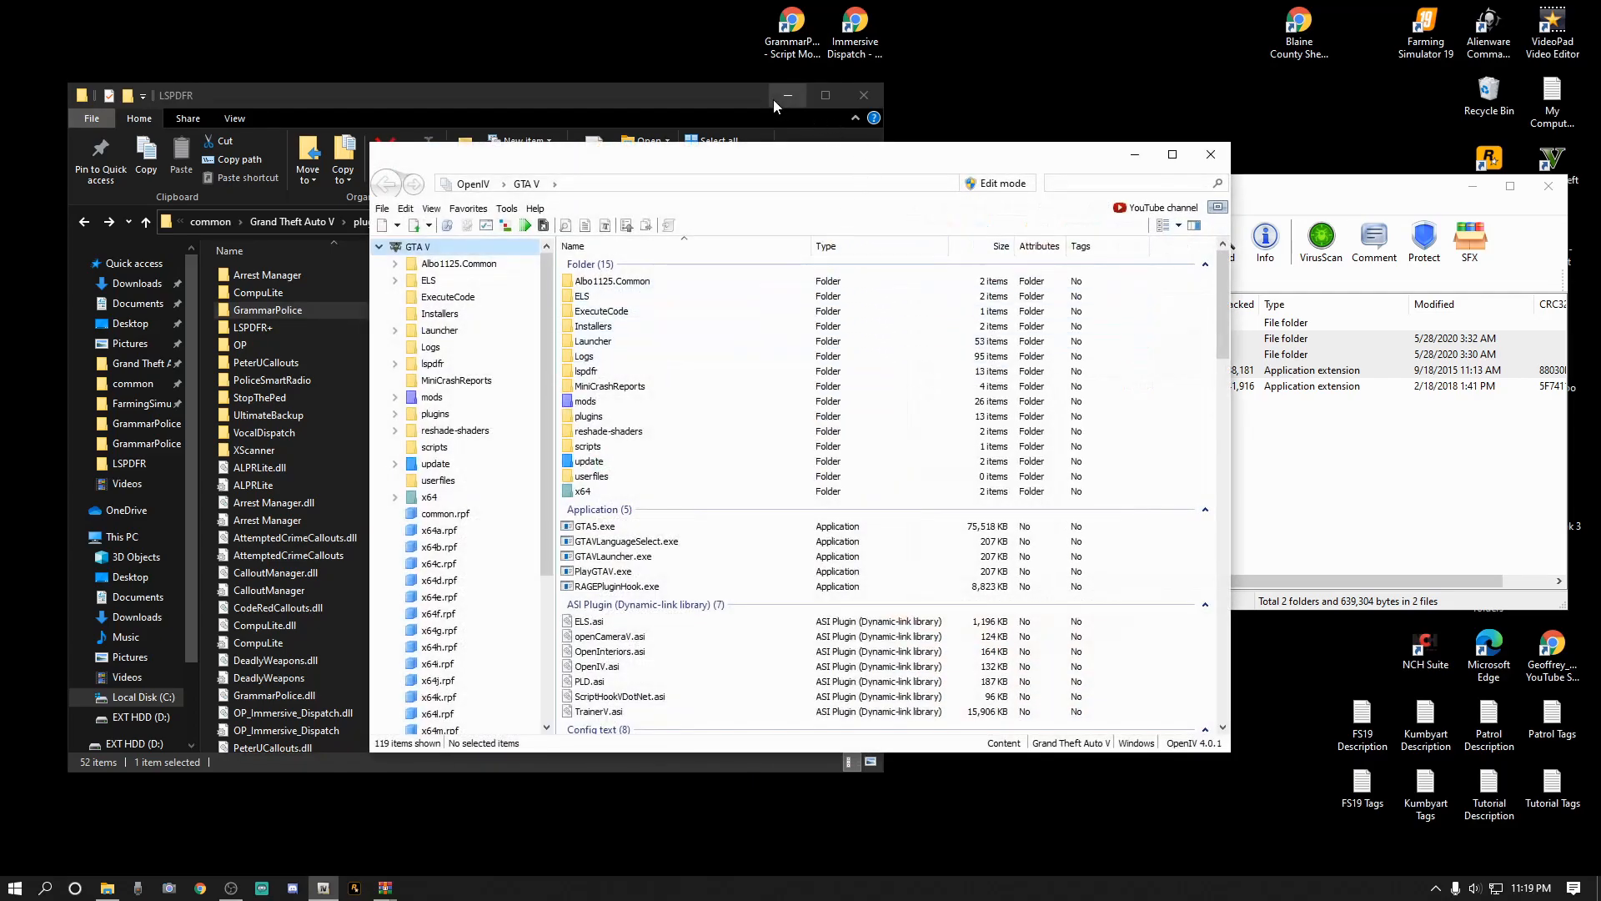
{"action": "left_click", "coordinate": [789, 97]}
{"action": "left_click_drag", "start_coordinate": [897, 166], "coordinate": [568, 143]}
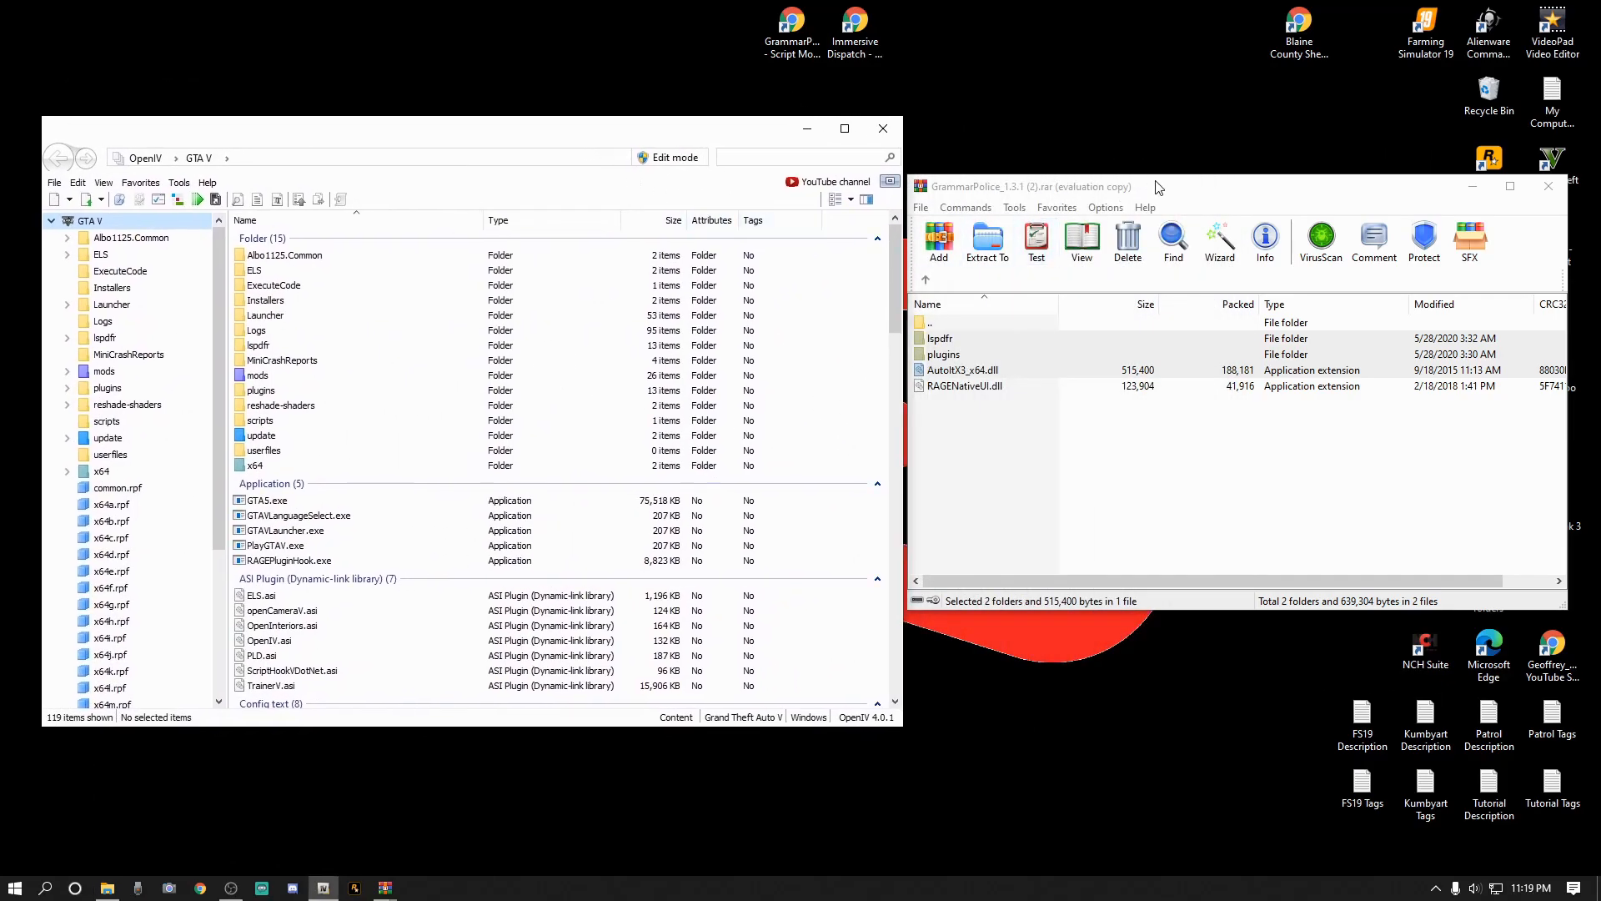
{"action": "left_click_drag", "start_coordinate": [1172, 187], "coordinate": [1186, 126]}
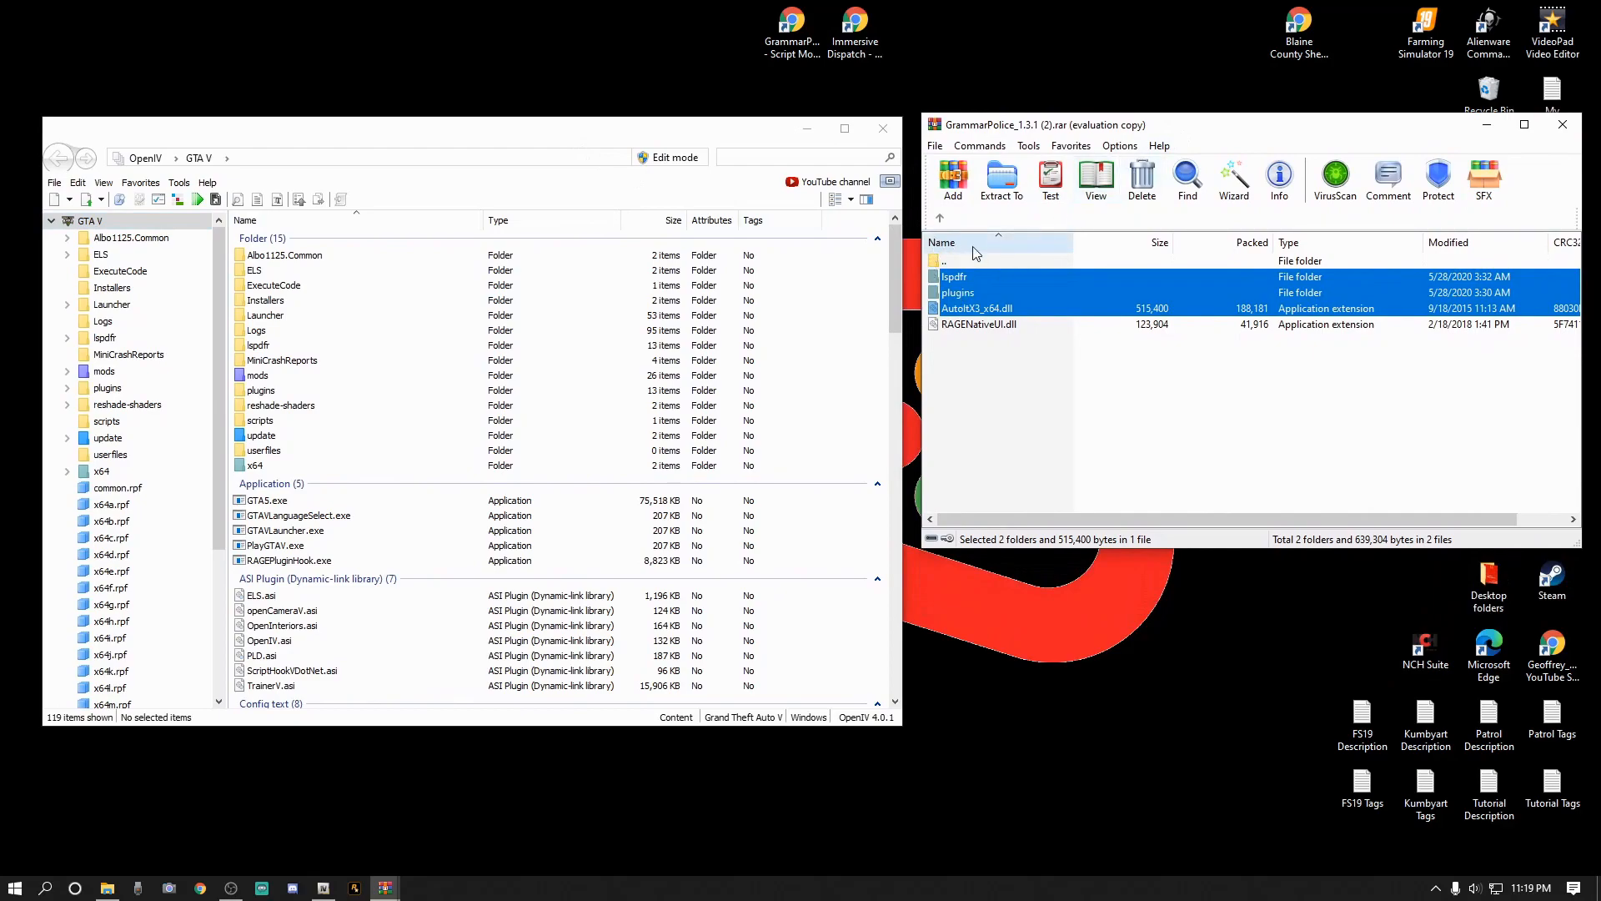
Open the GrammarPolice archive's Textures folder in WinRAR, and enable edit mode in OpenIV.
{"action": "left_click", "coordinate": [940, 219]}
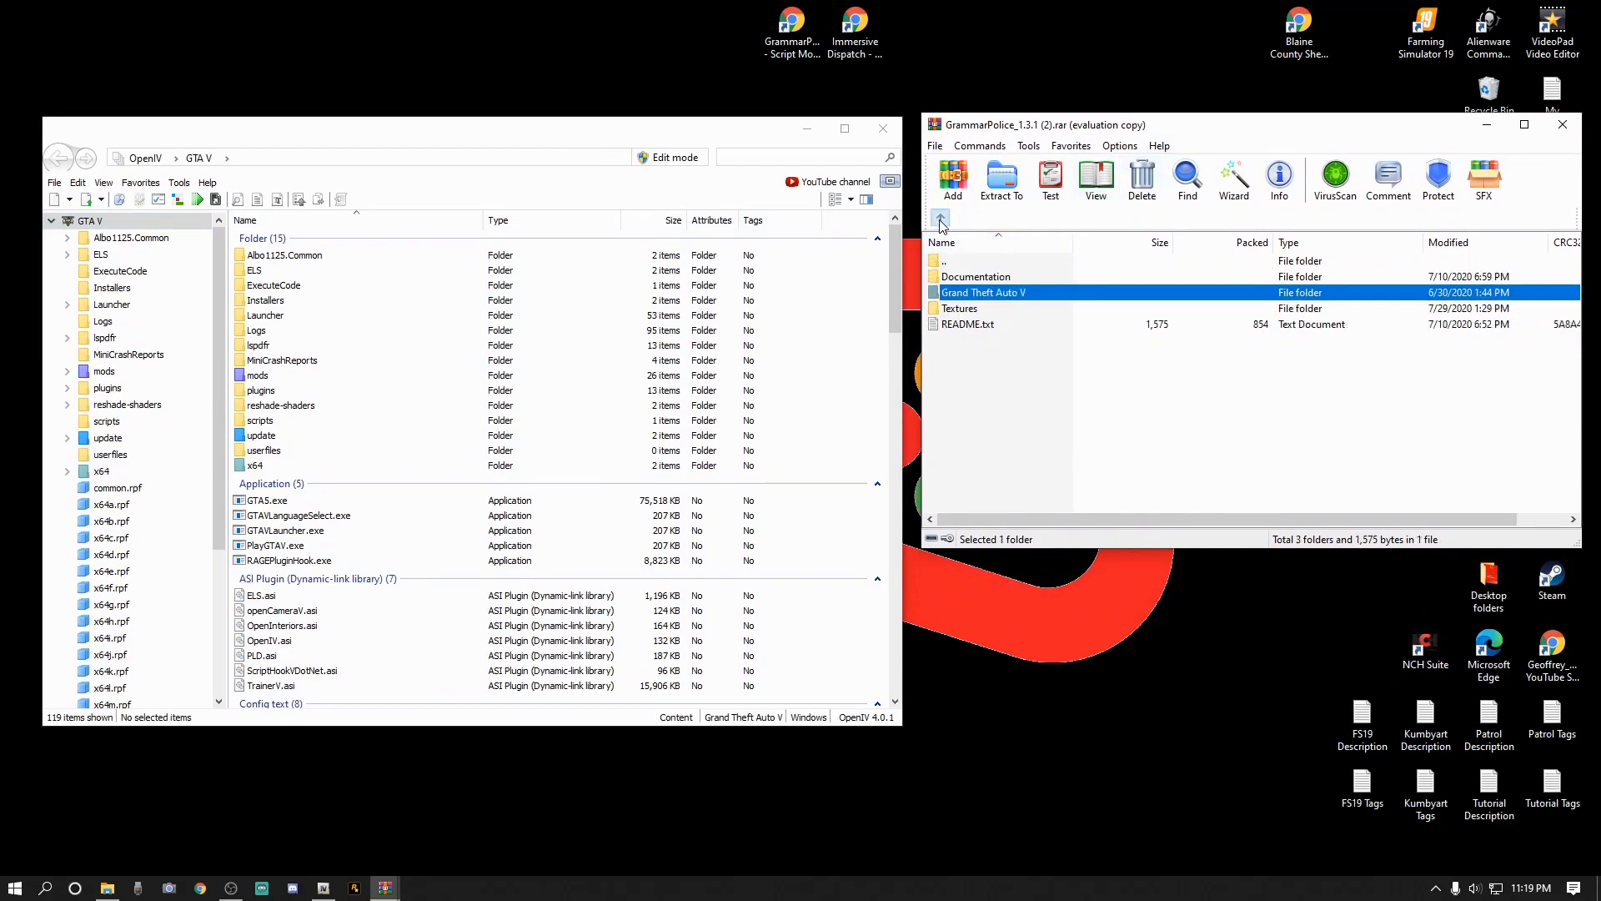
{"action": "double_click", "coordinate": [964, 312]}
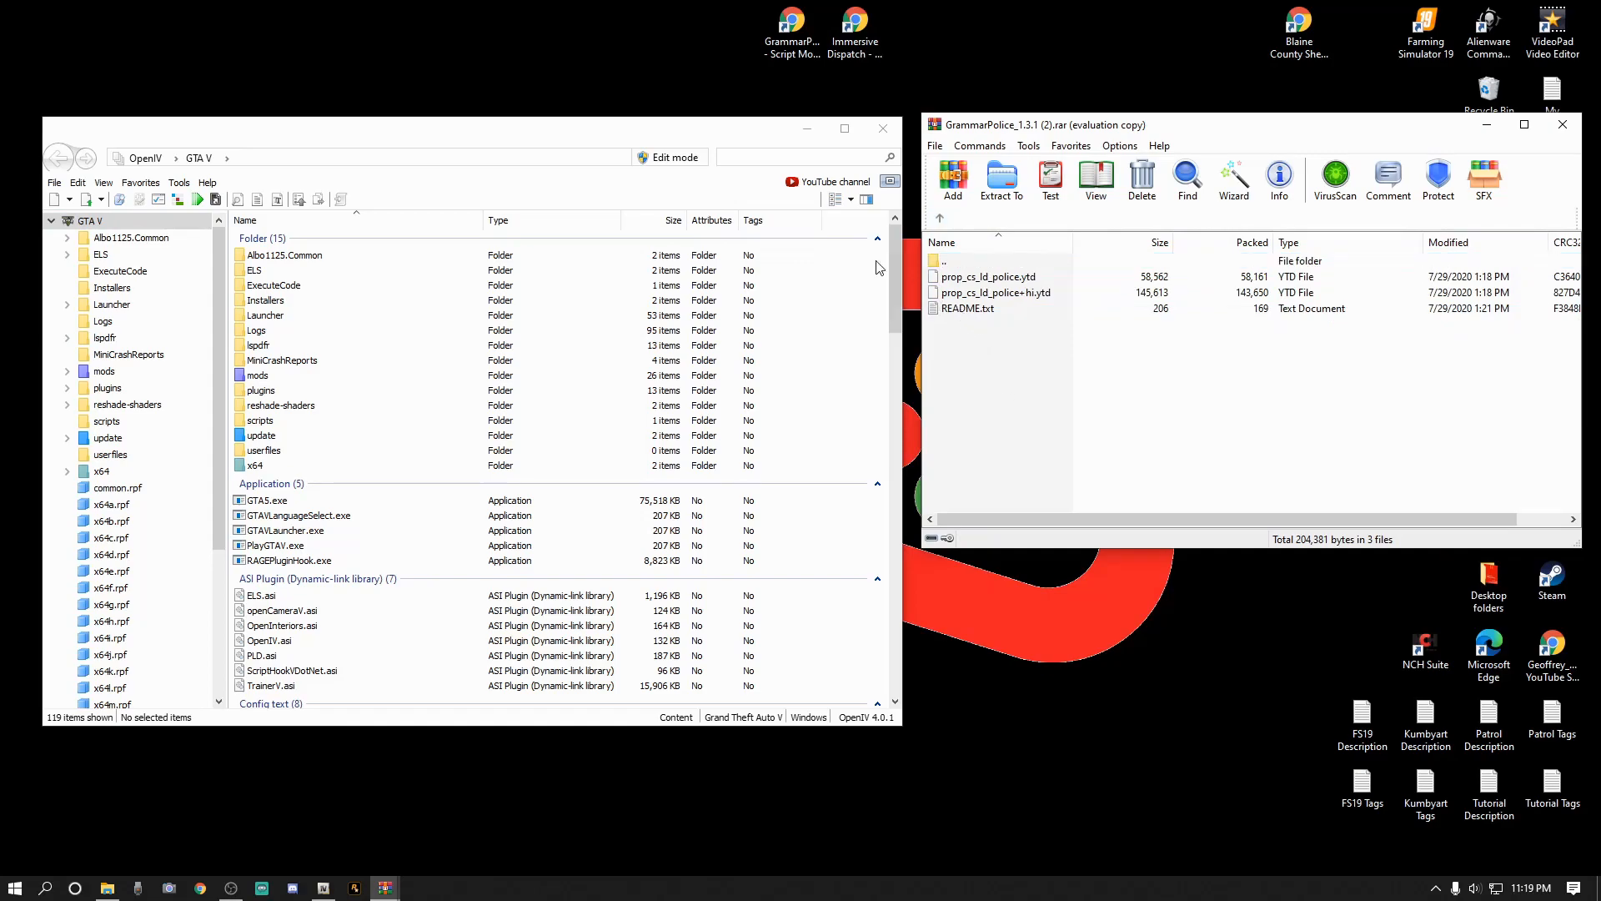
{"action": "left_click", "coordinate": [668, 159]}
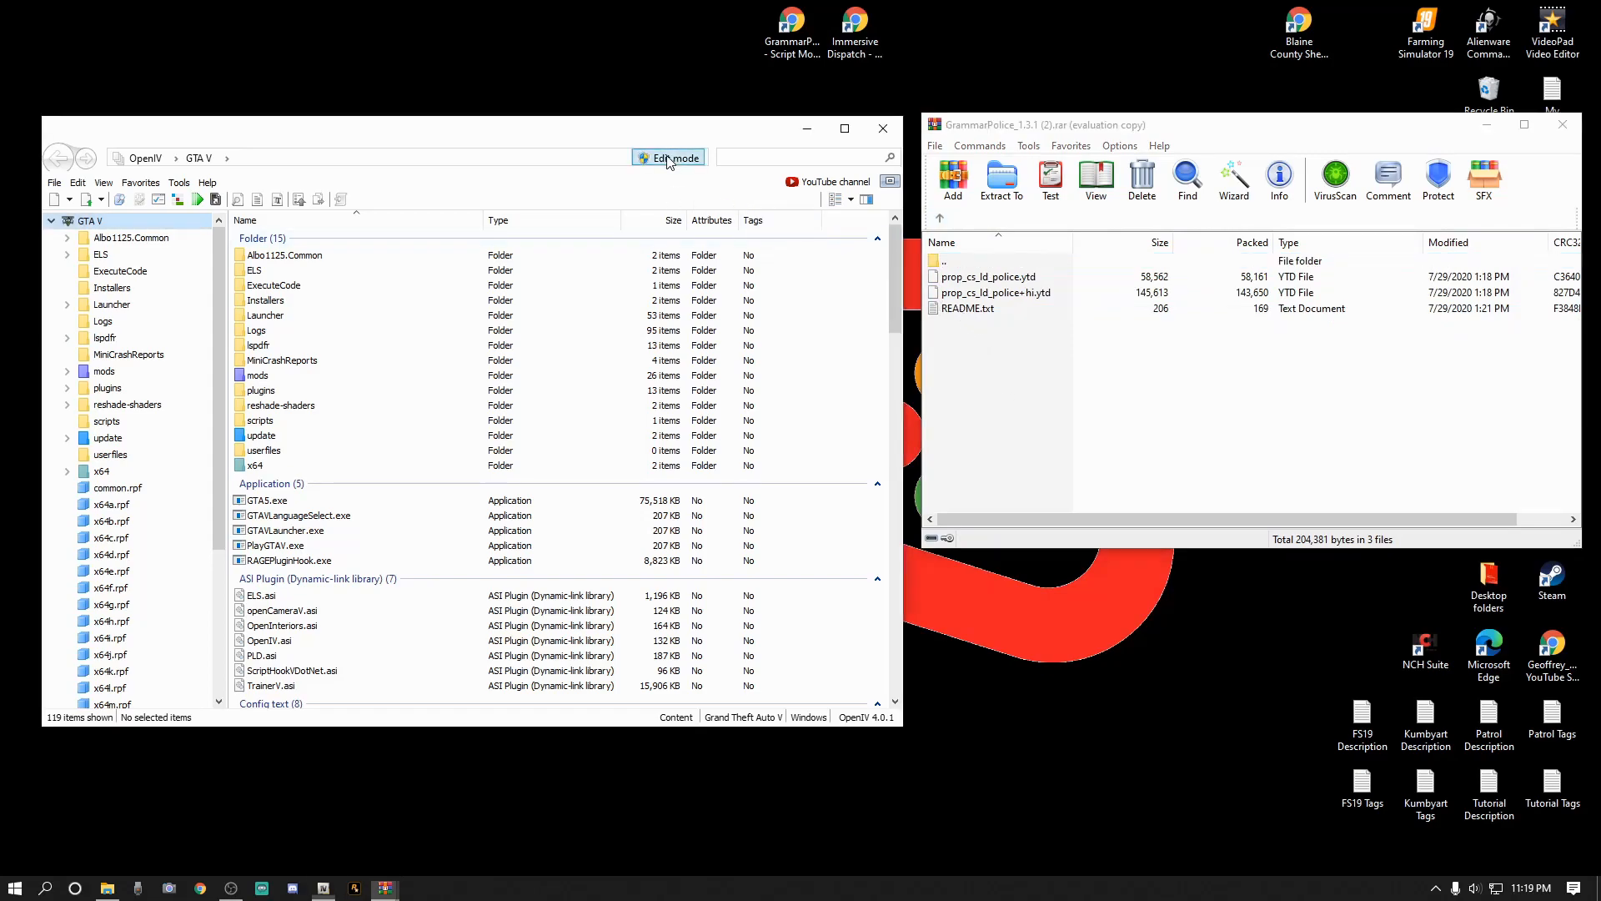
{"action": "left_click", "coordinate": [854, 501]}
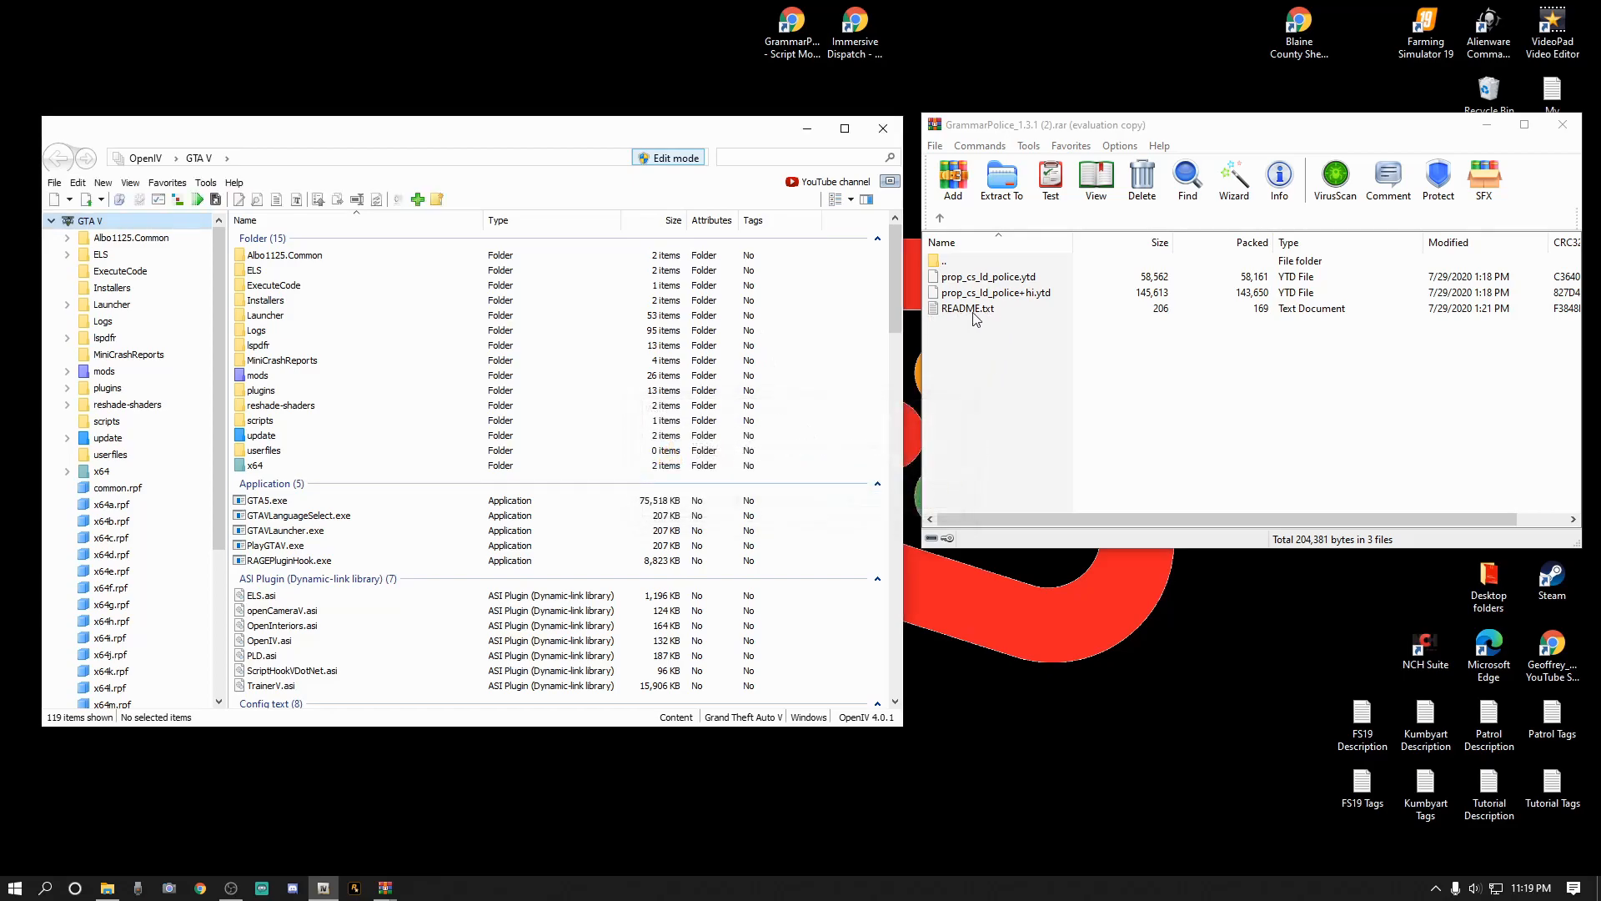
Open the textures README for reference, and open mods > x64c.rpf > levels > gta5 > props > lev_des > v_minigame.rpf in OpenIV.
{"action": "double_click", "coordinate": [973, 310]}
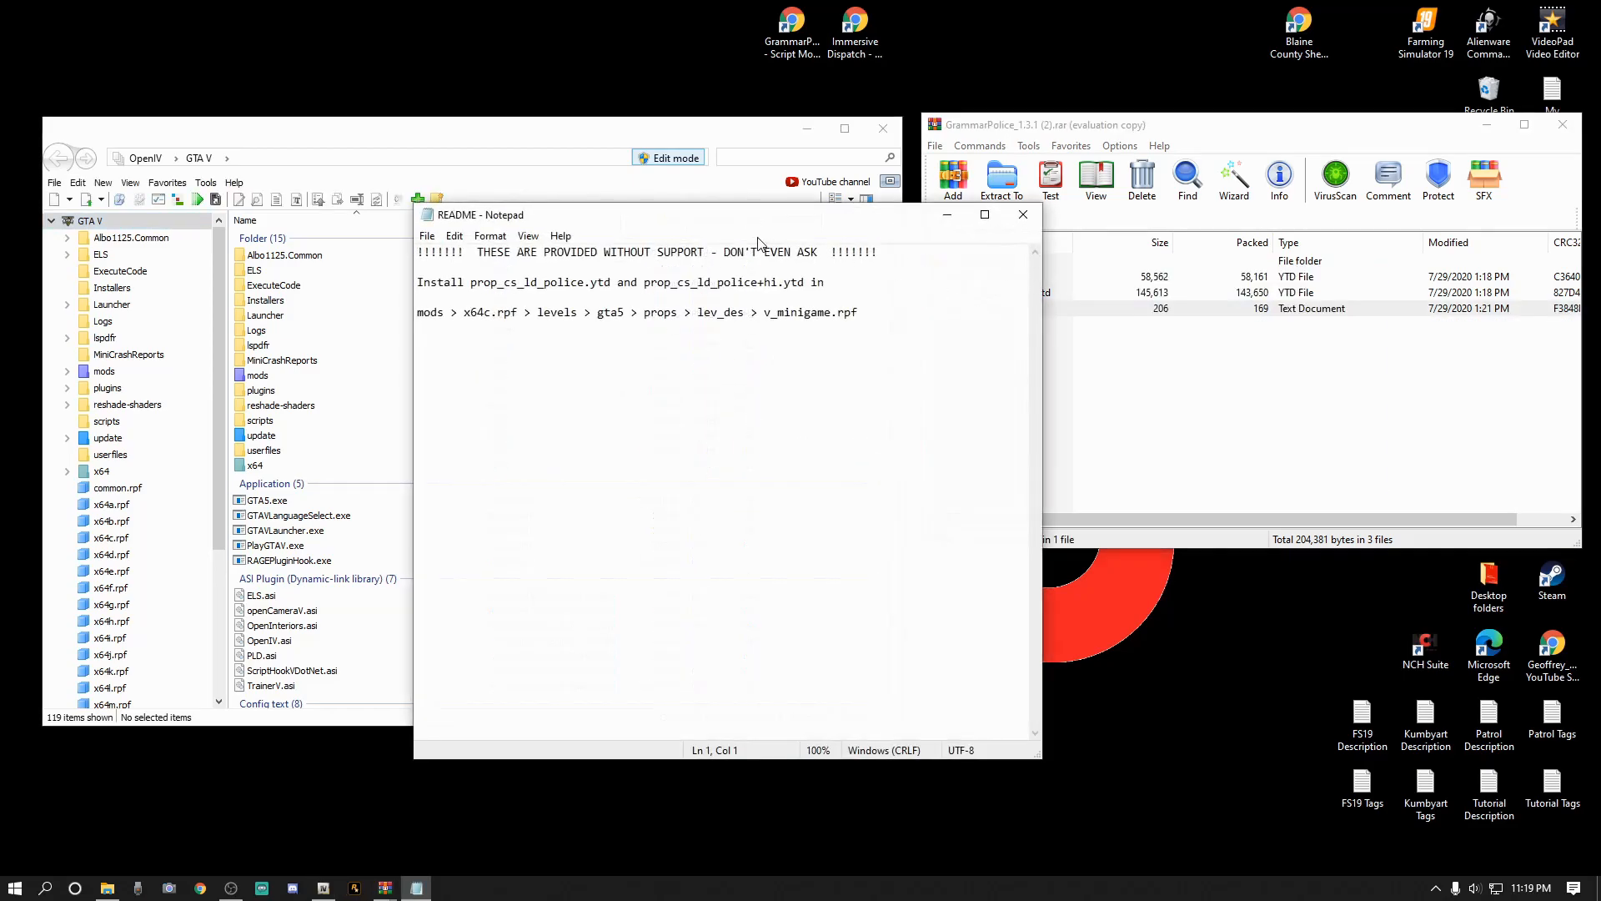
{"action": "left_click_drag", "start_coordinate": [849, 243], "coordinate": [1260, 350]}
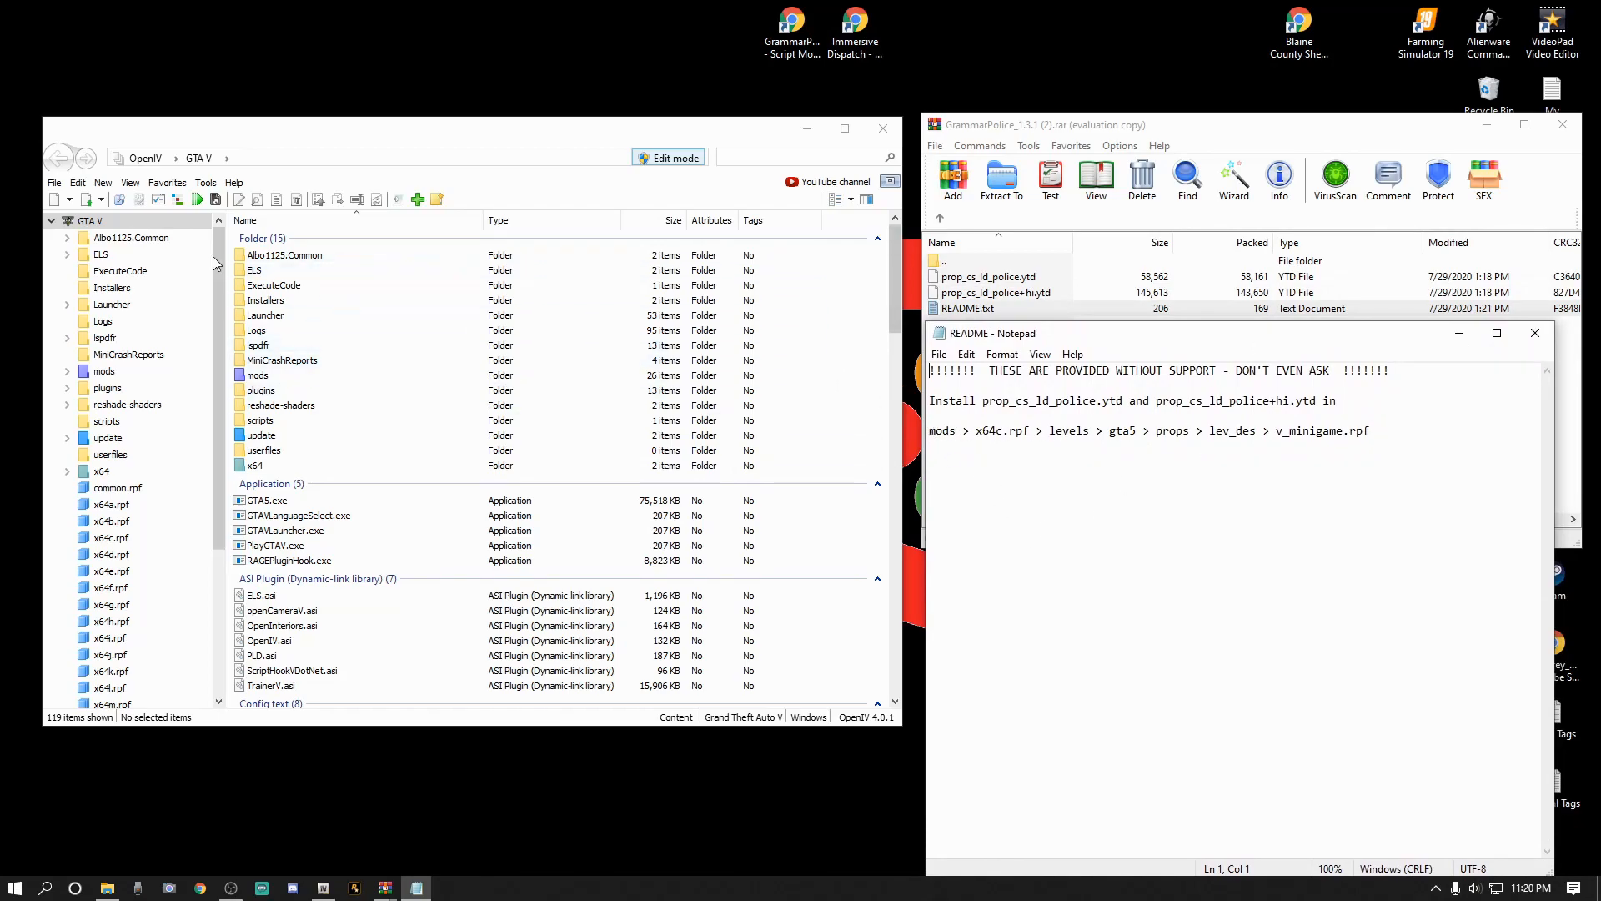
{"action": "left_click", "coordinate": [105, 372]}
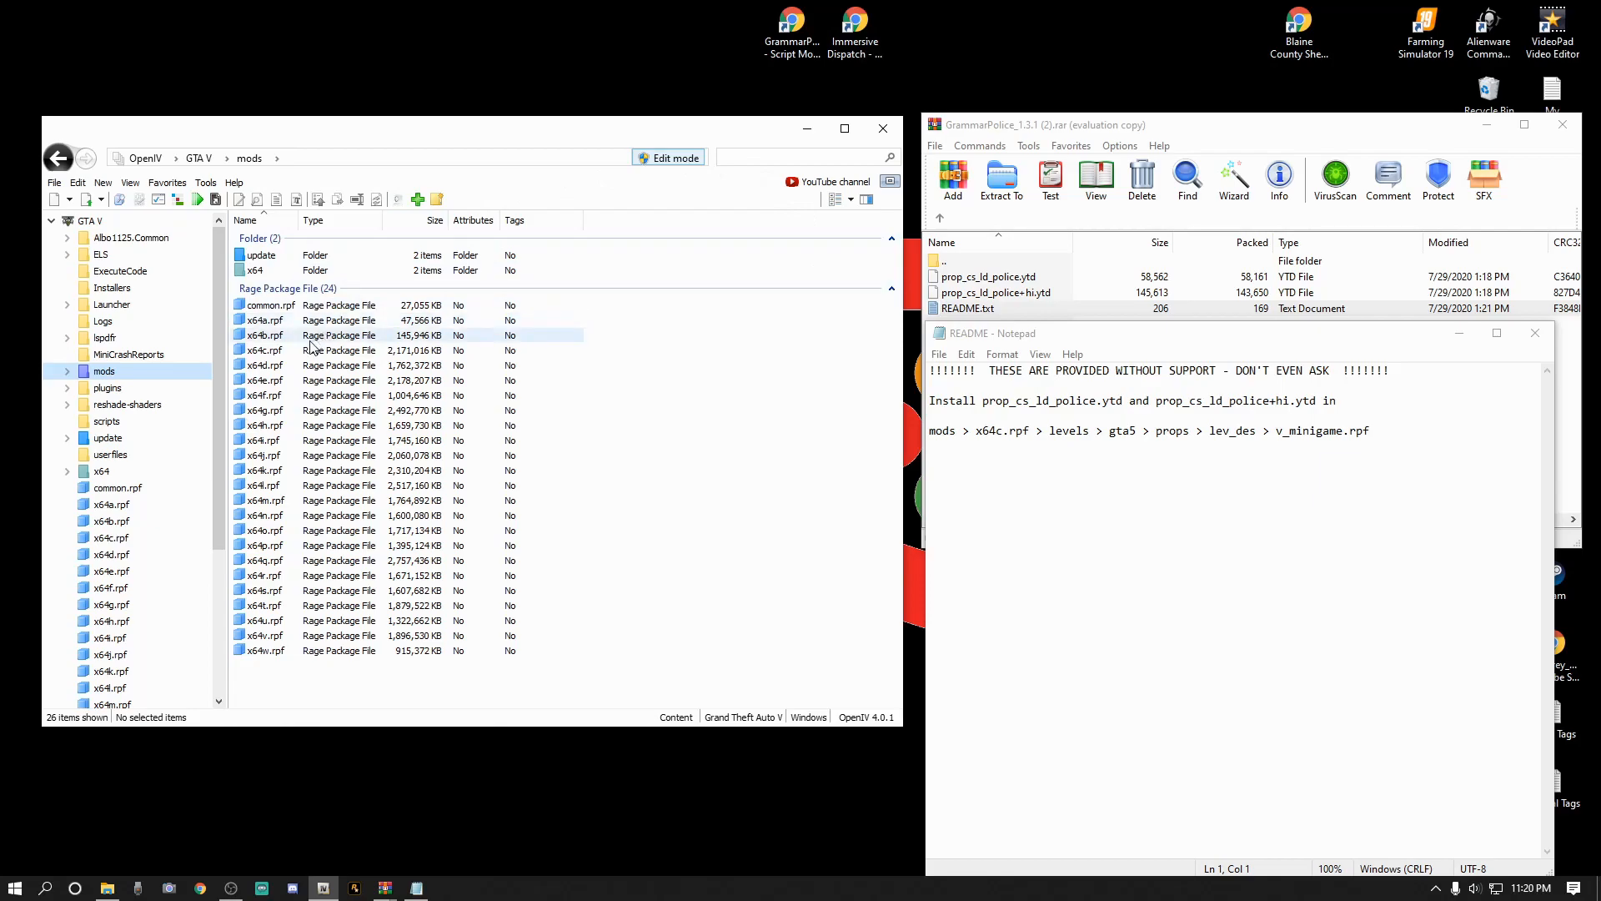
{"action": "double_click", "coordinate": [261, 351]}
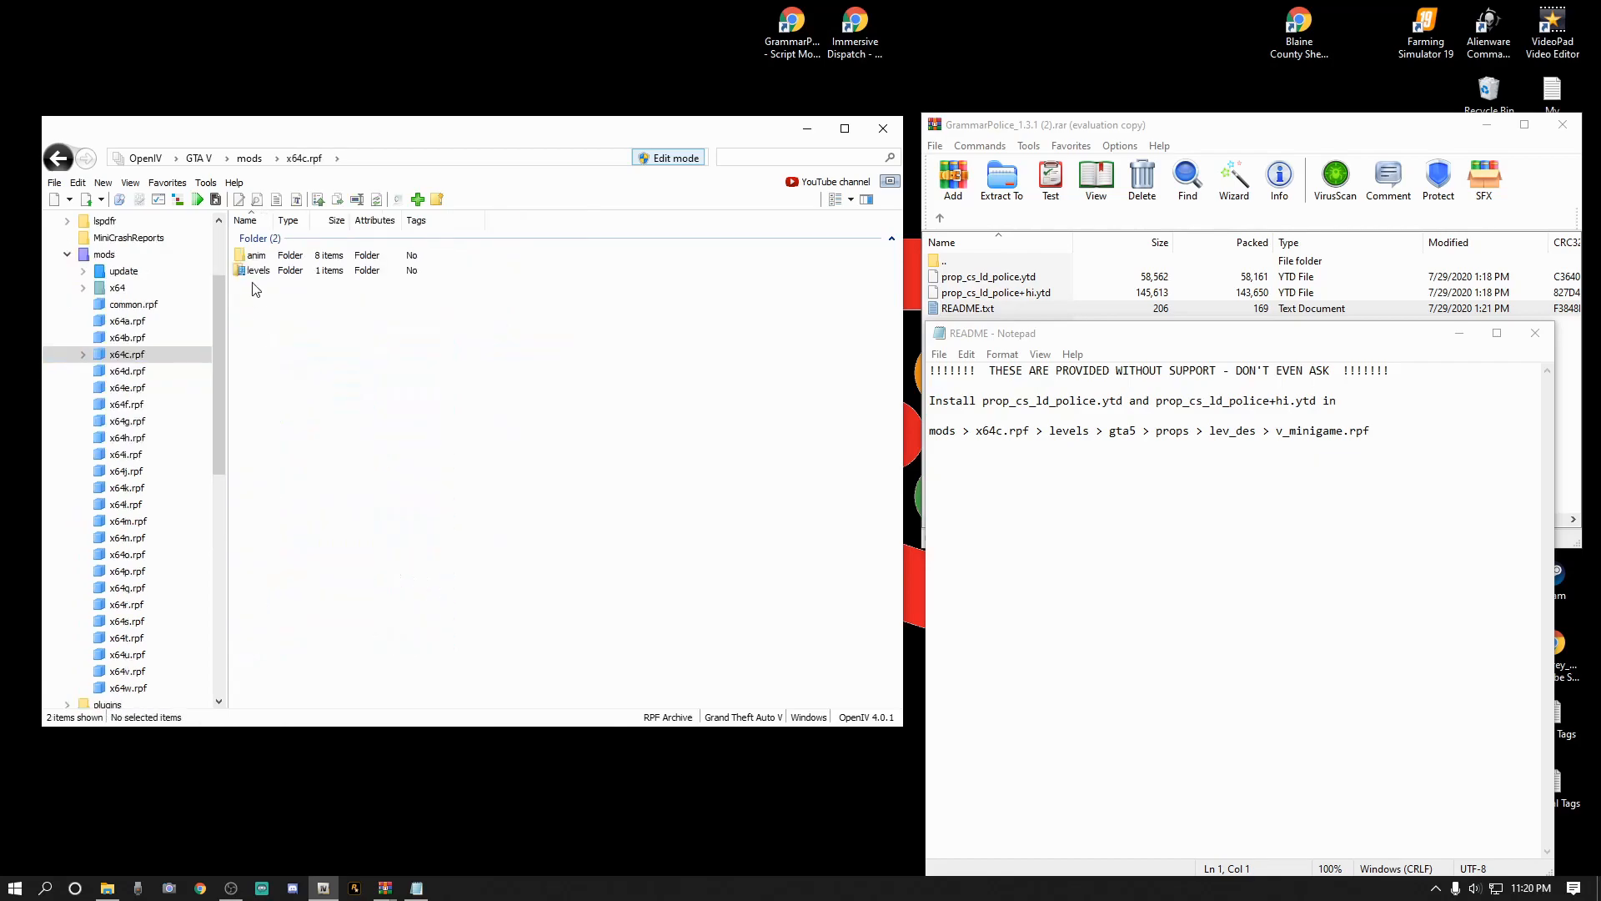
{"action": "double_click", "coordinate": [258, 271]}
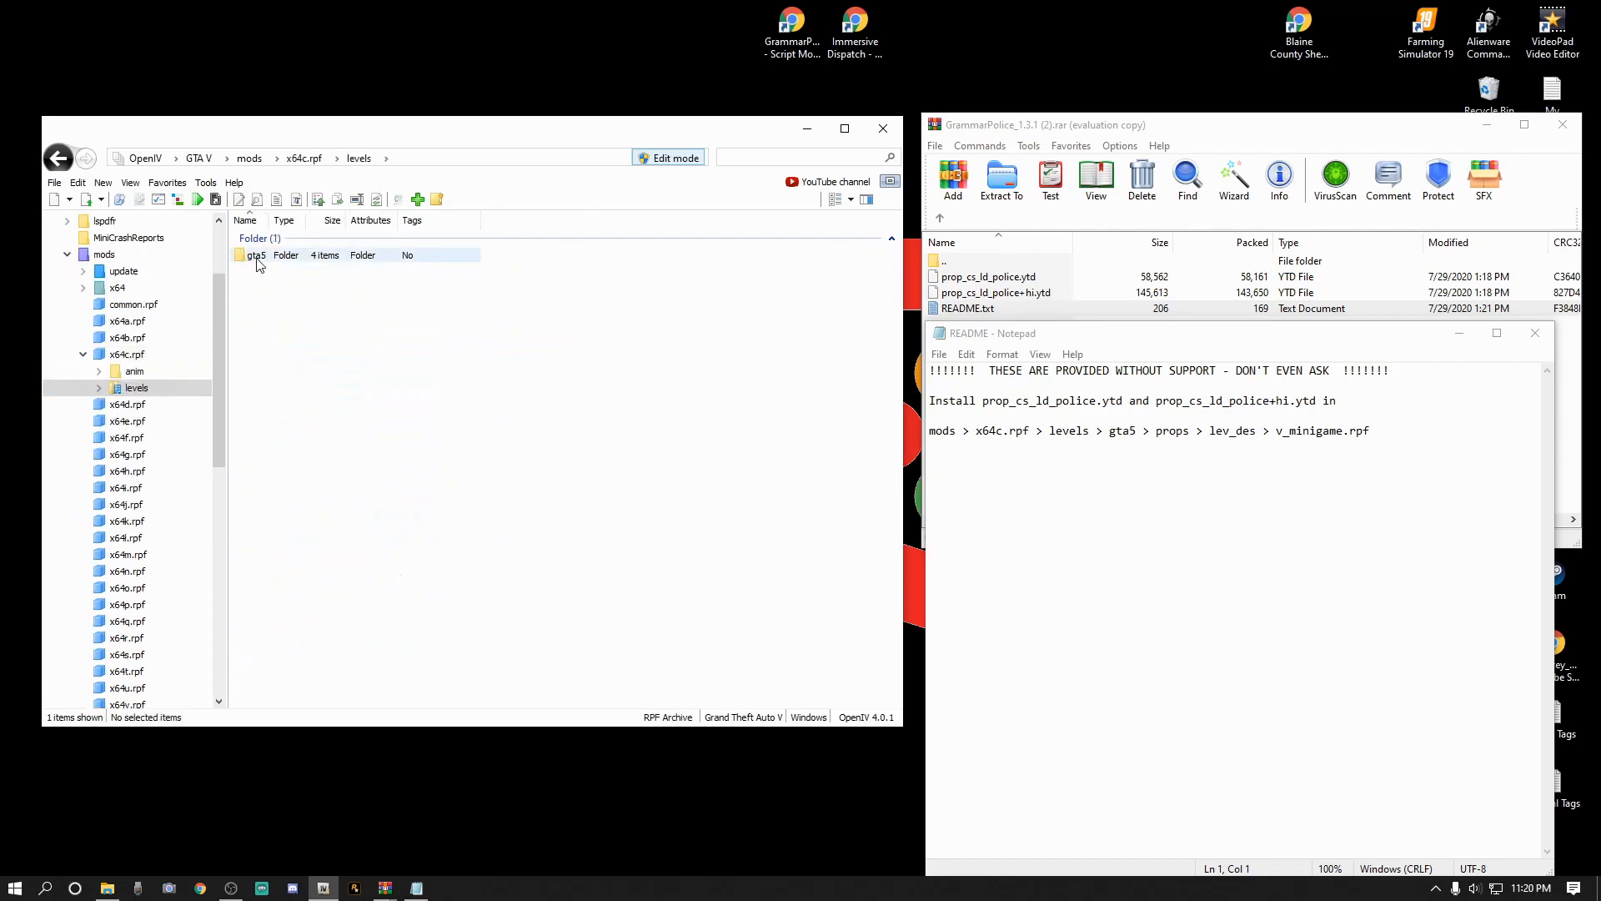
{"action": "double_click", "coordinate": [256, 256]}
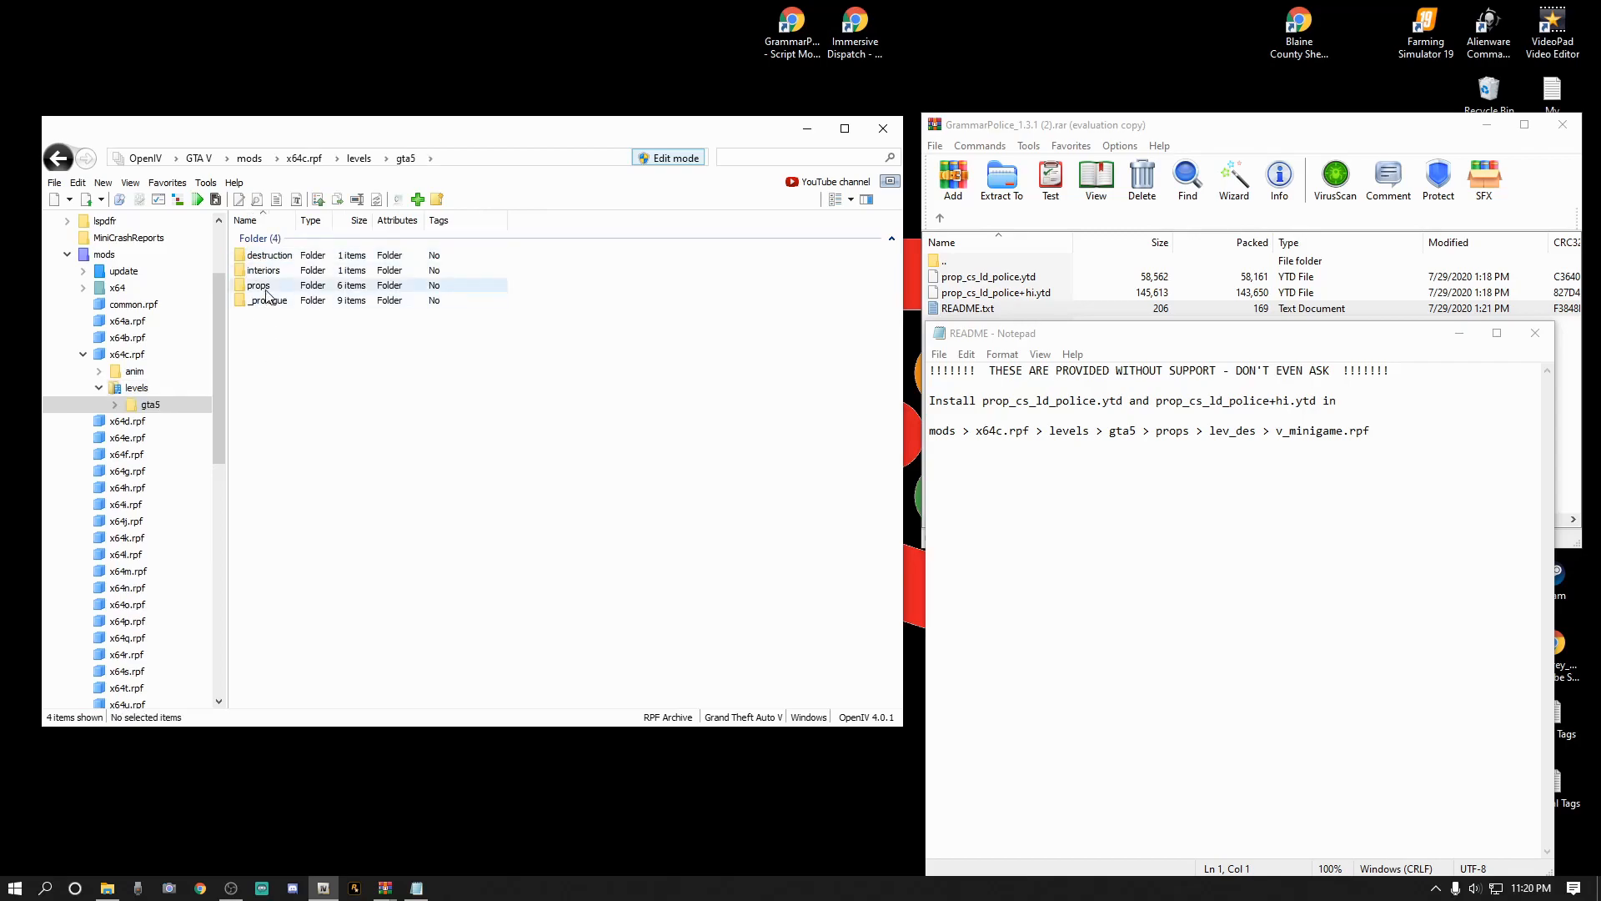
{"action": "double_click", "coordinate": [265, 286]}
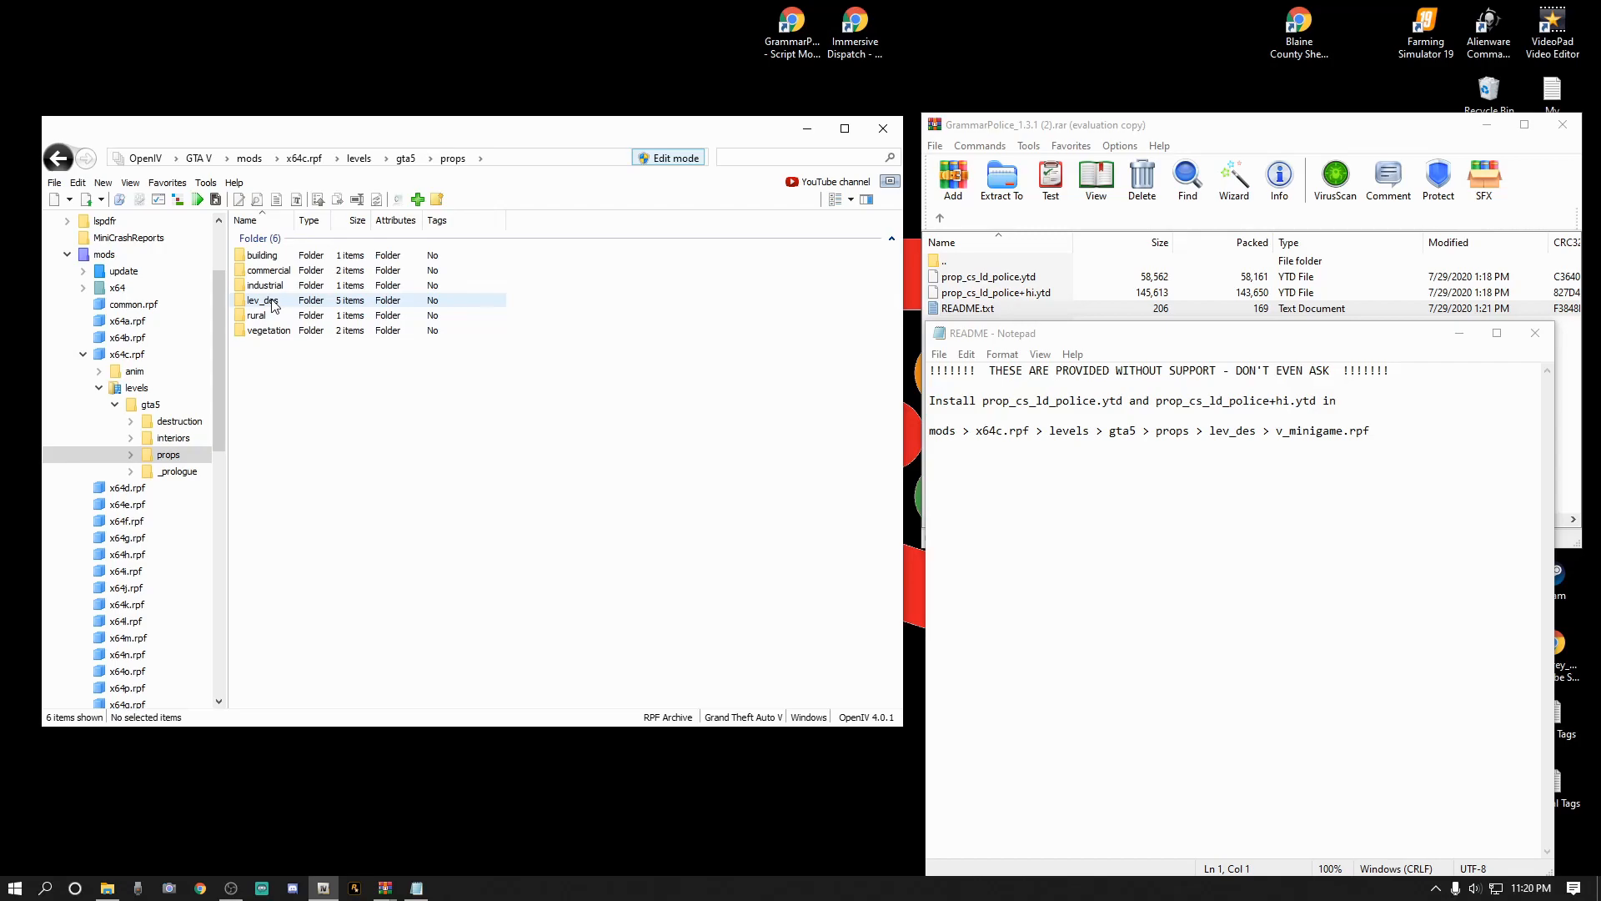
{"action": "double_click", "coordinate": [262, 300]}
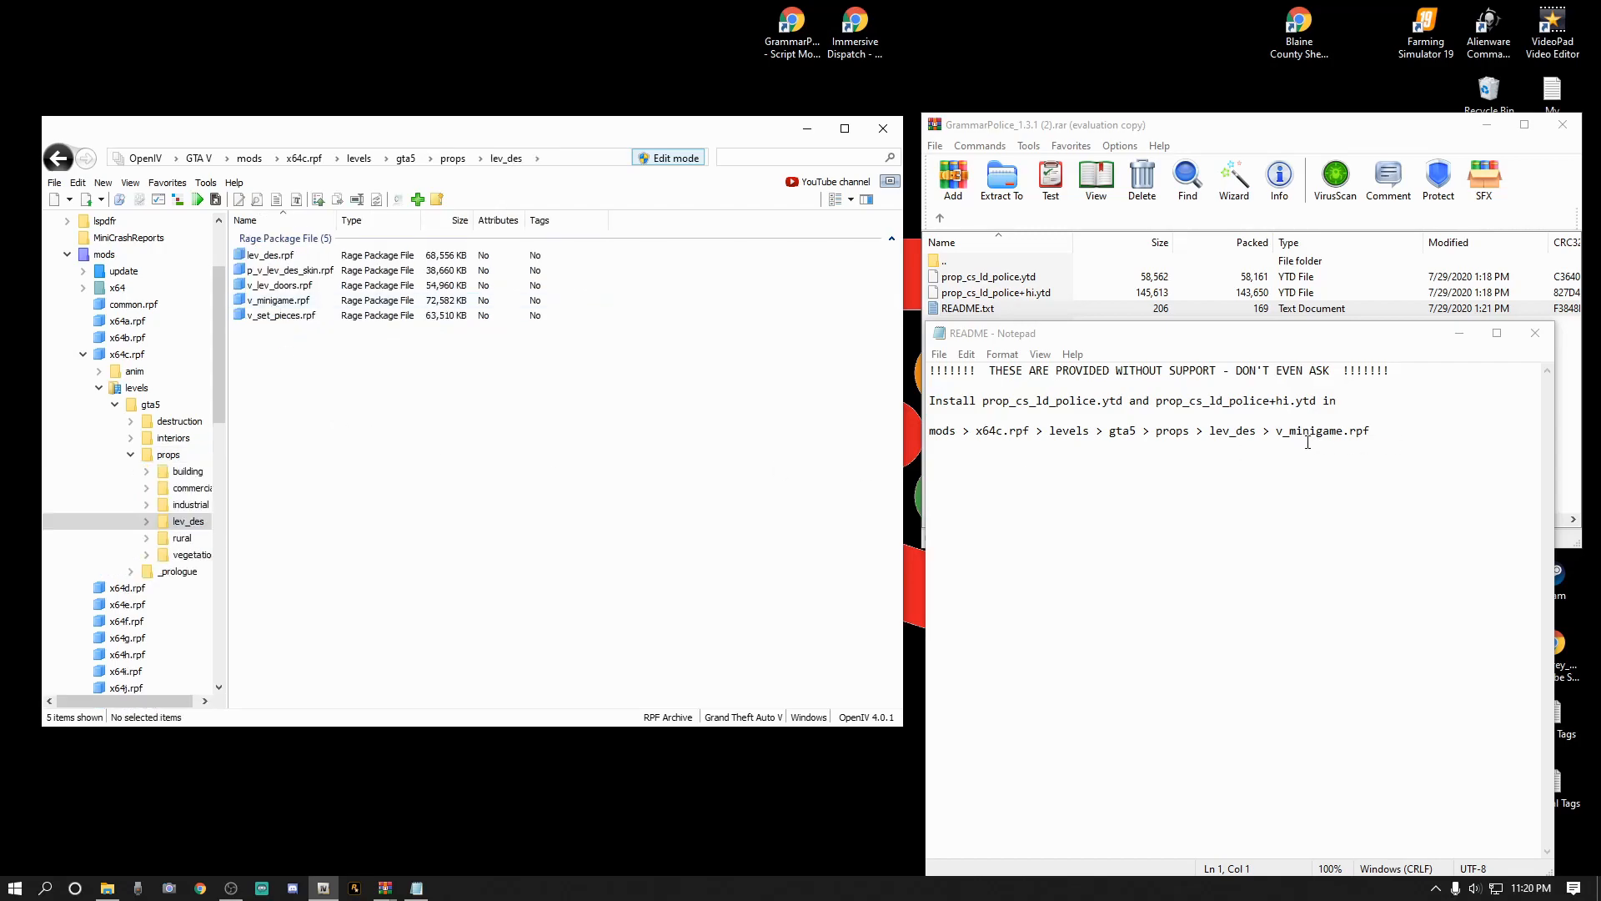
{"action": "double_click", "coordinate": [272, 302]}
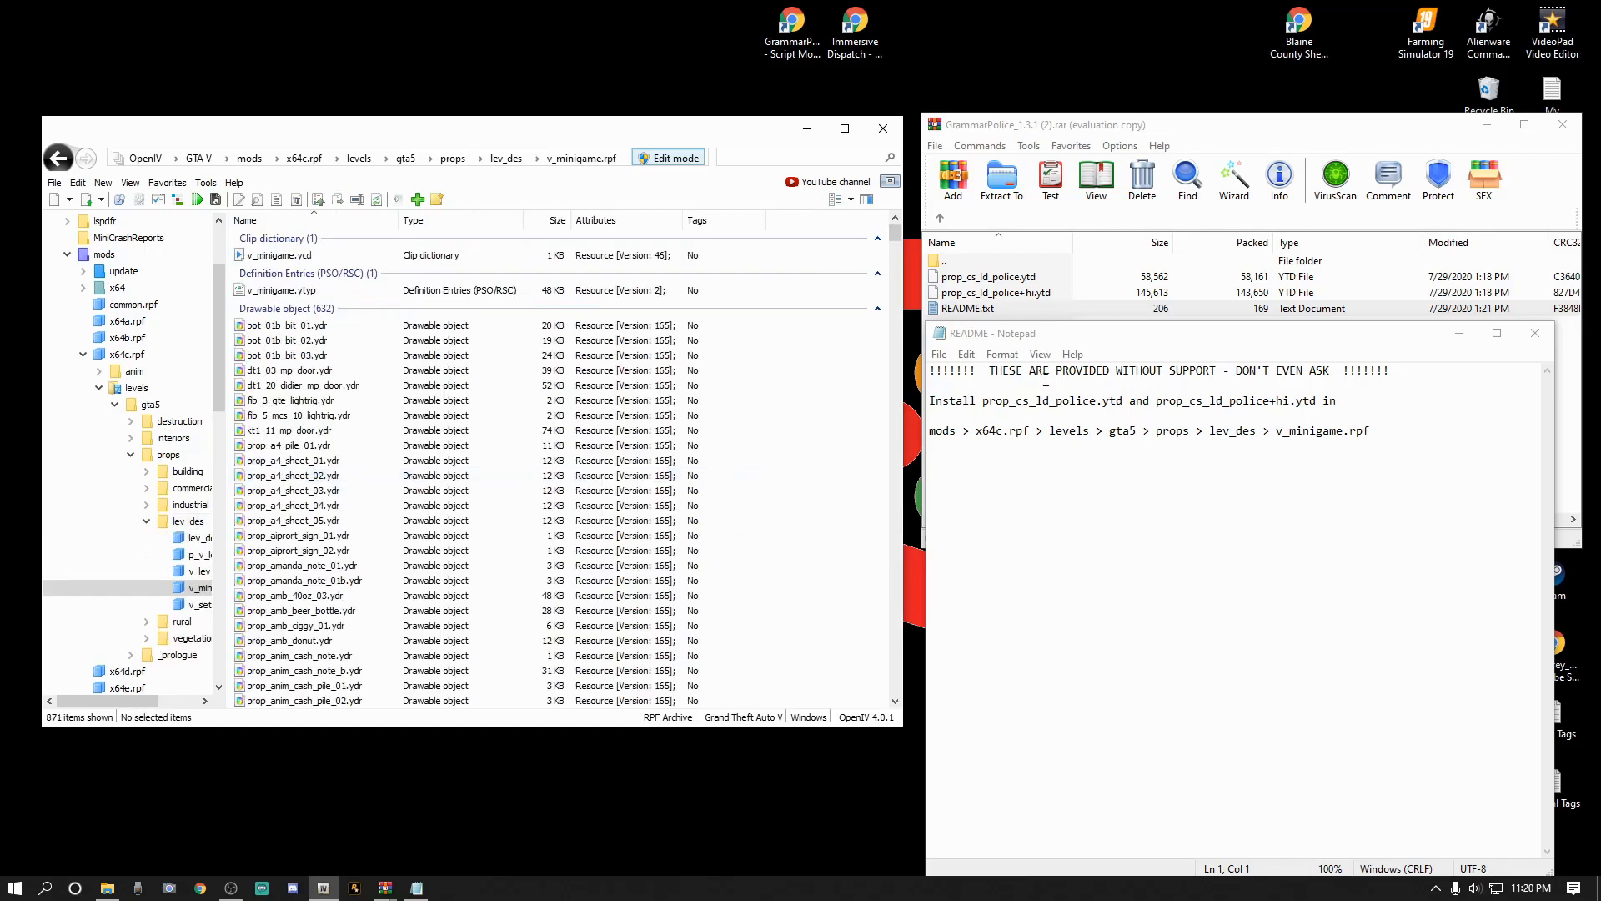
Close the README, and arrange the WinRAR window beside OpenIV with no file selected.
{"action": "left_click_drag", "start_coordinate": [1239, 337], "coordinate": [1021, 226]}
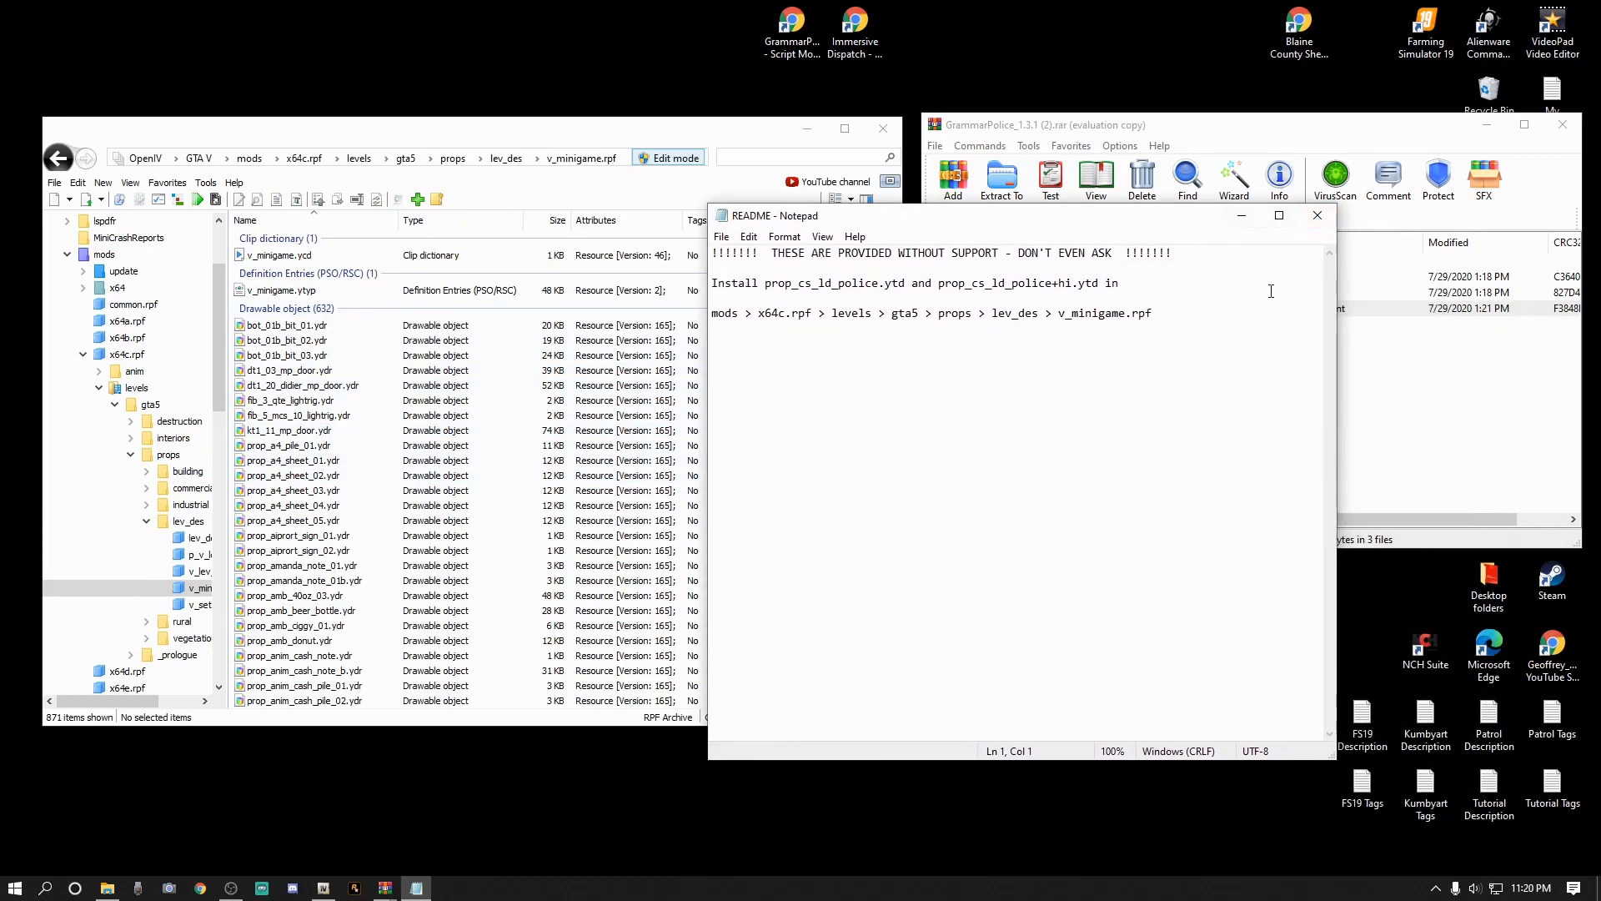
{"action": "left_click", "coordinate": [1318, 216]}
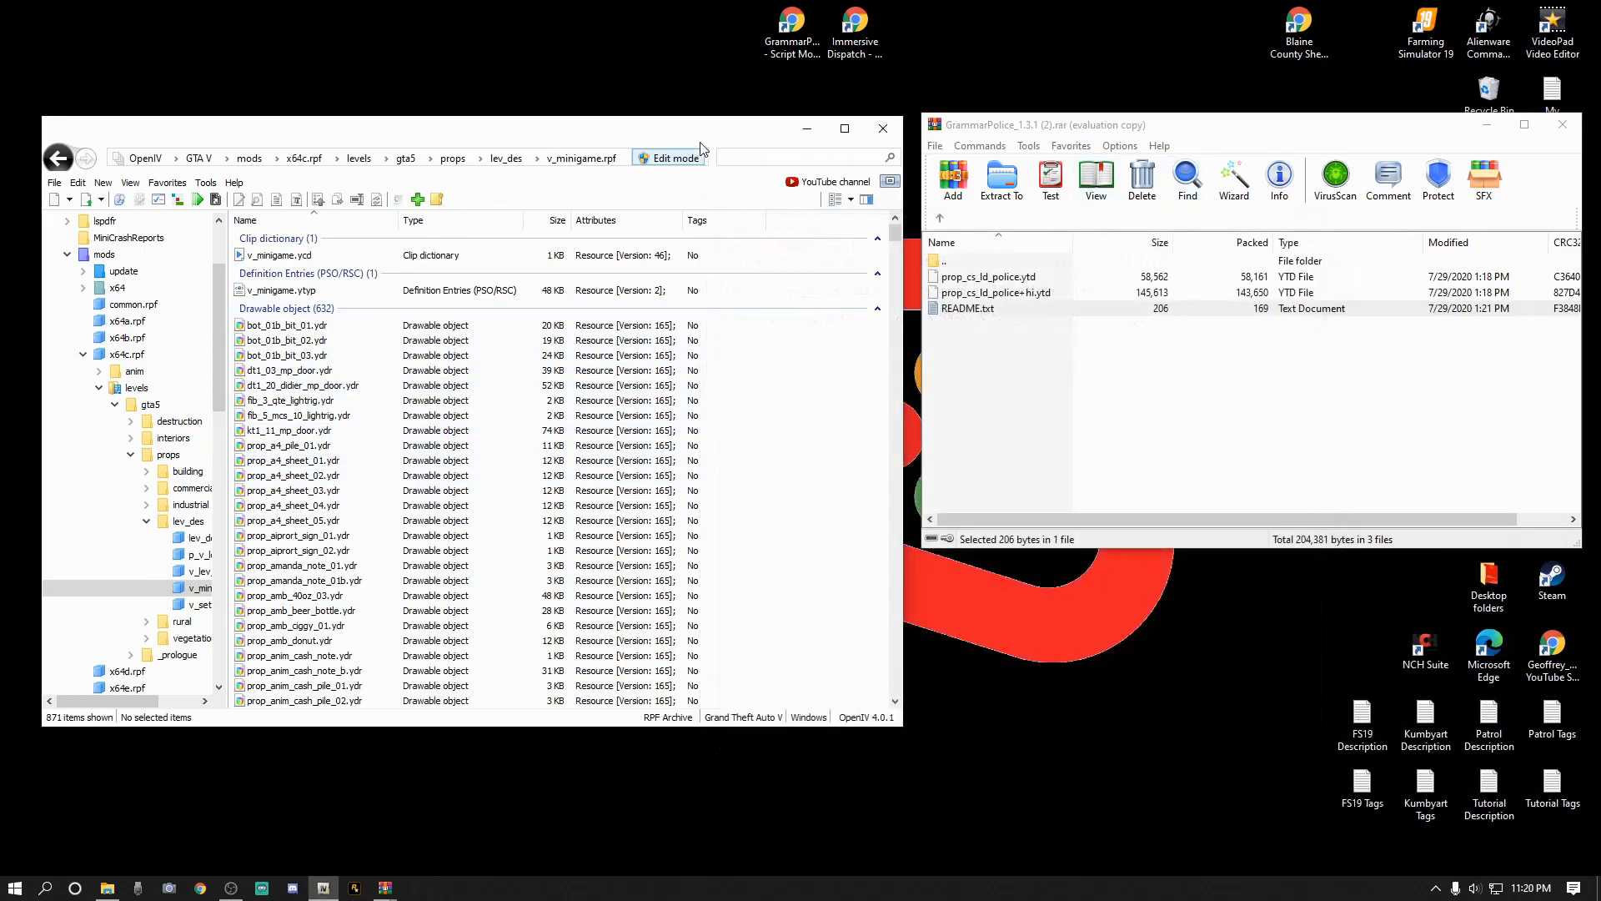
{"action": "left_click_drag", "start_coordinate": [1284, 135], "coordinate": [1281, 219]}
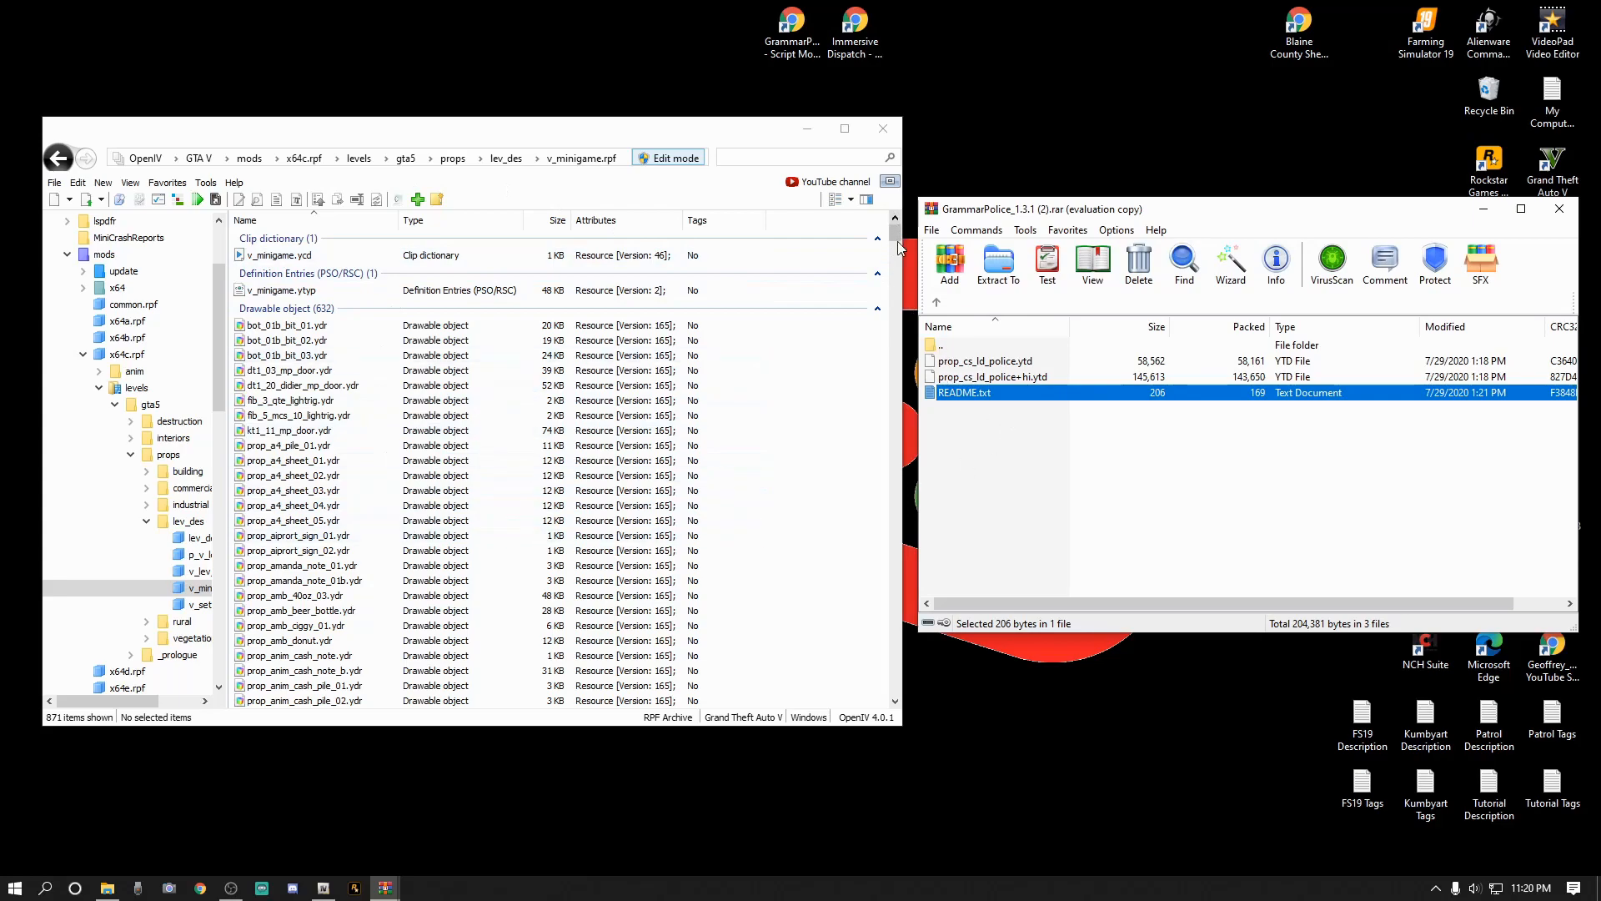
{"action": "left_click", "coordinate": [1028, 488]}
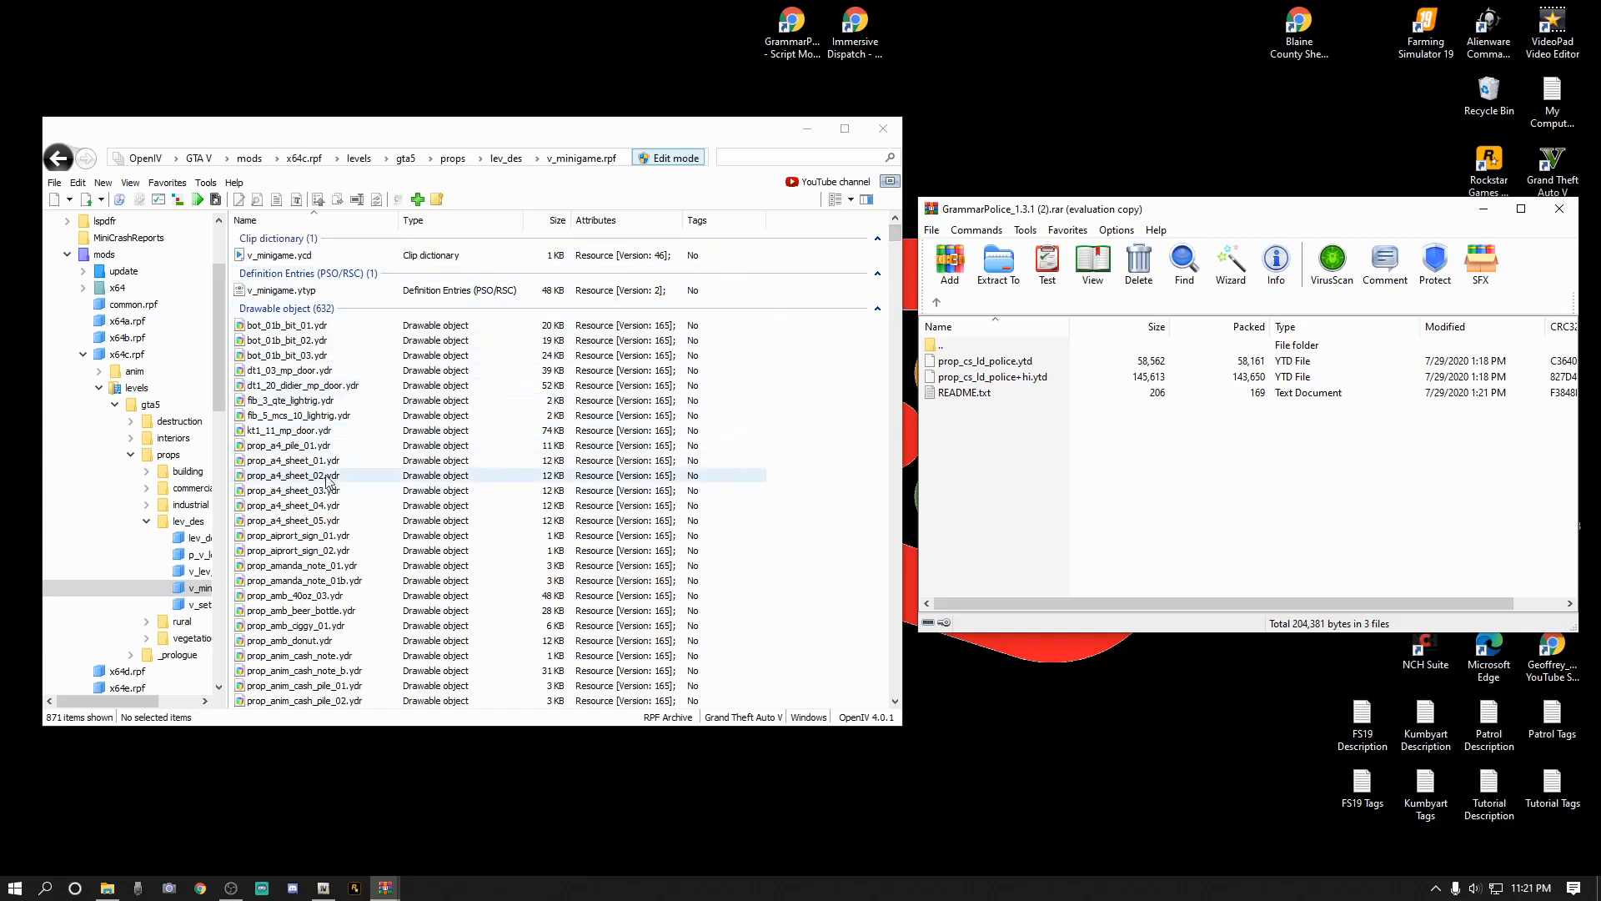
Filter the v_minigame.rpf contents by prop_cs_ld_police to find the matching texture dictionaries, and clear the filter.
{"action": "left_click", "coordinate": [898, 239]}
{"action": "left_click_drag", "start_coordinate": [897, 239], "coordinate": [879, 648]}
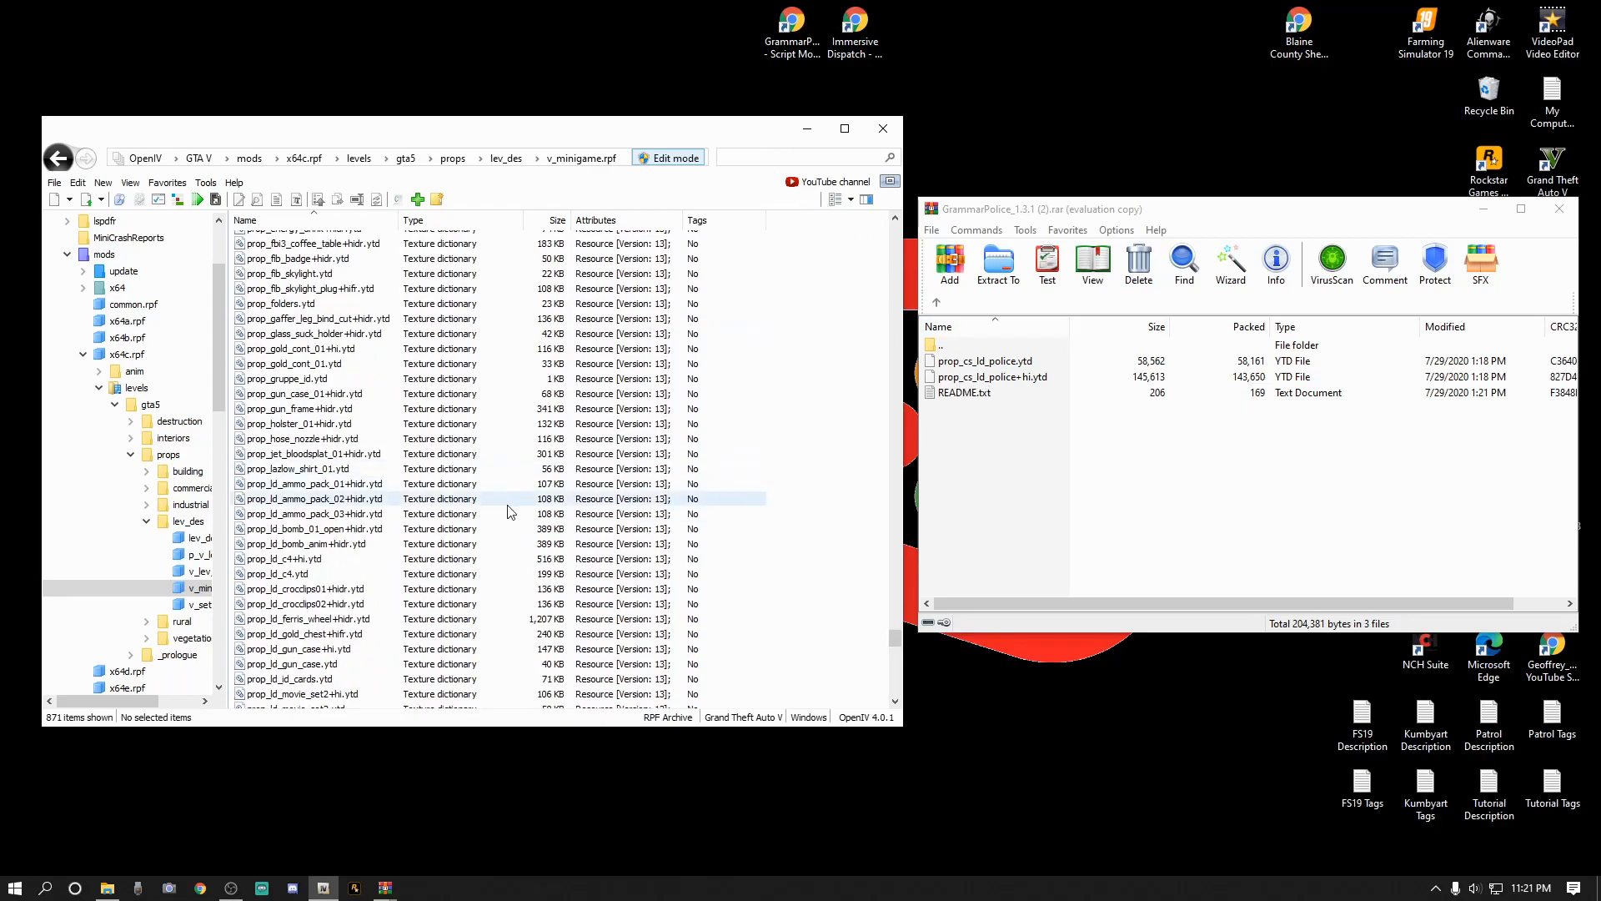
{"action": "left_click", "coordinate": [740, 157]}
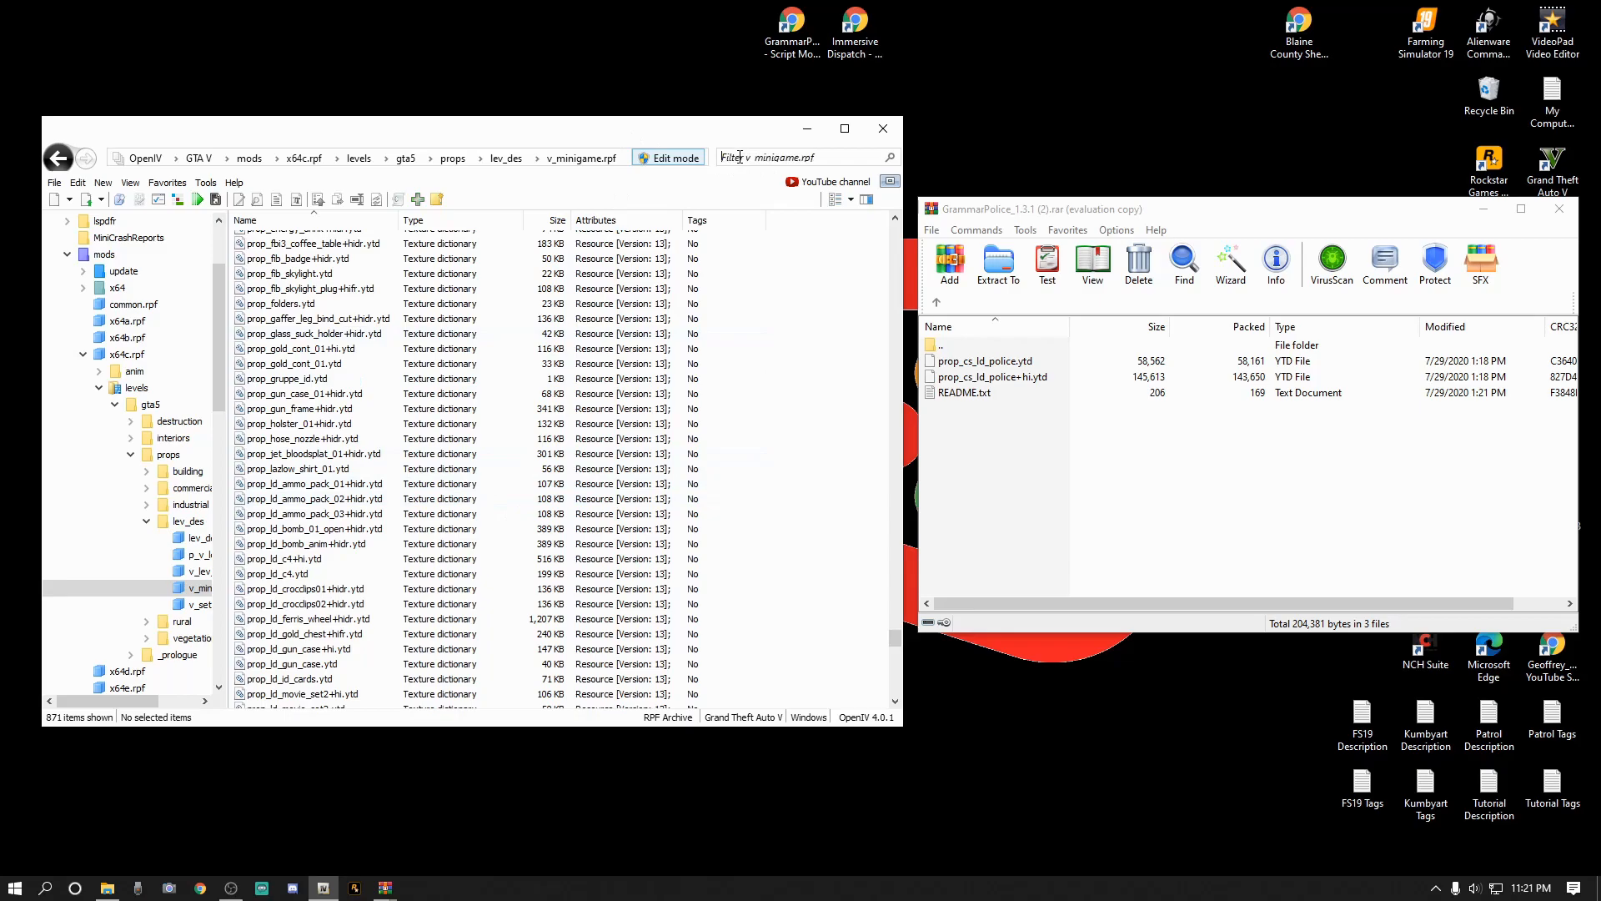
{"action": "type", "text": "prop_cs"}
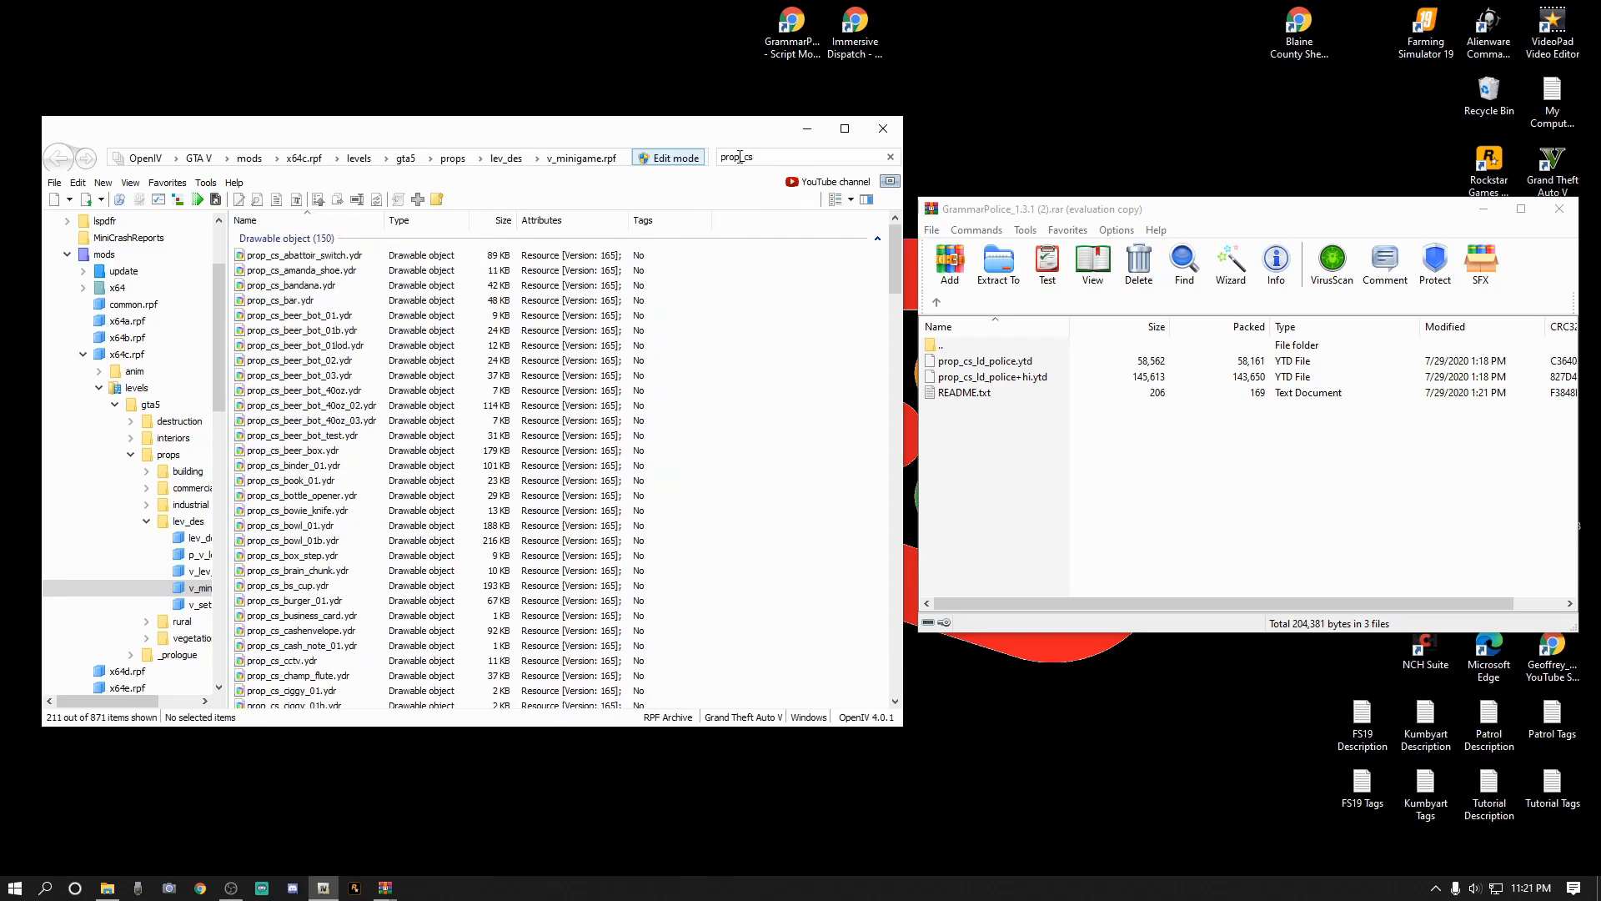
{"action": "type", "text": "_l"}
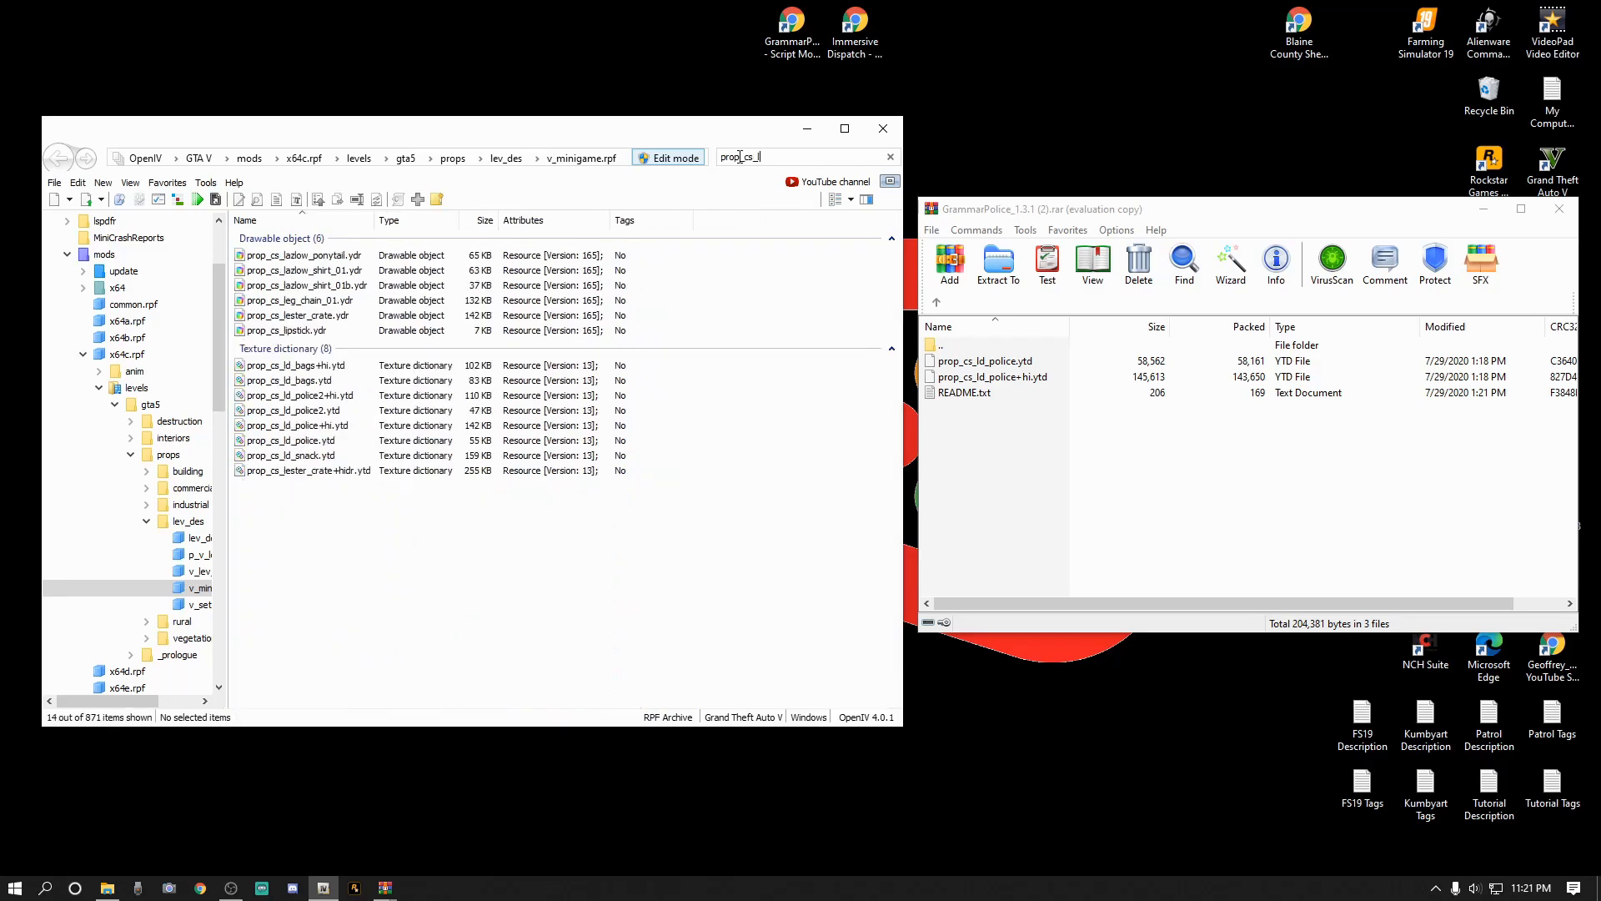
{"action": "type", "text": "d_police"}
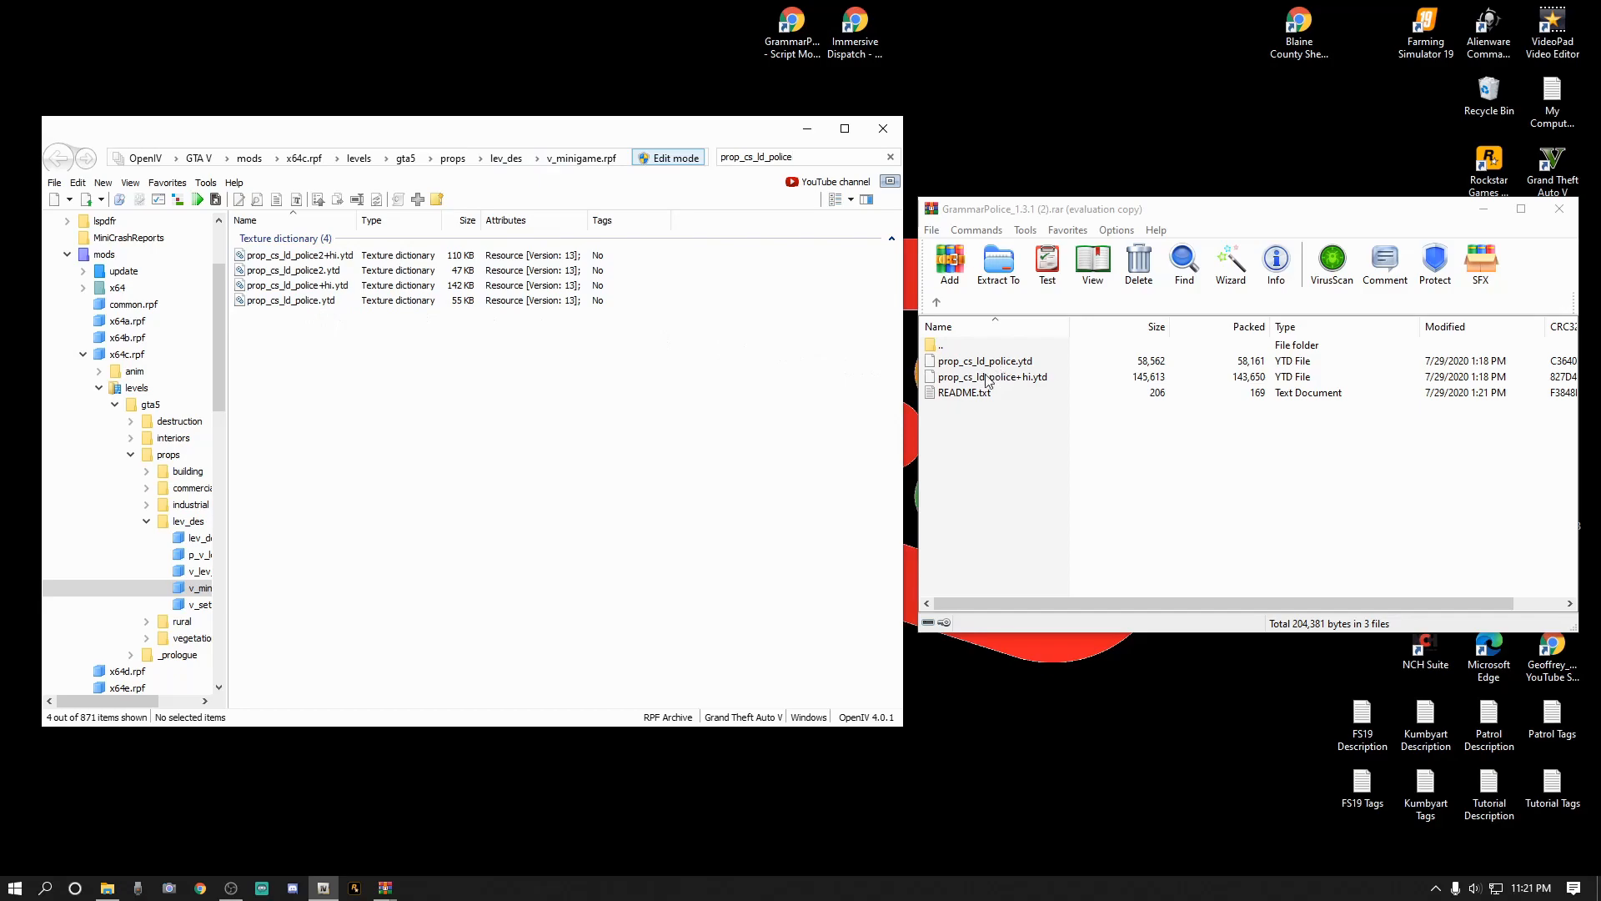
{"action": "left_click_drag", "start_coordinate": [814, 158], "coordinate": [699, 169]}
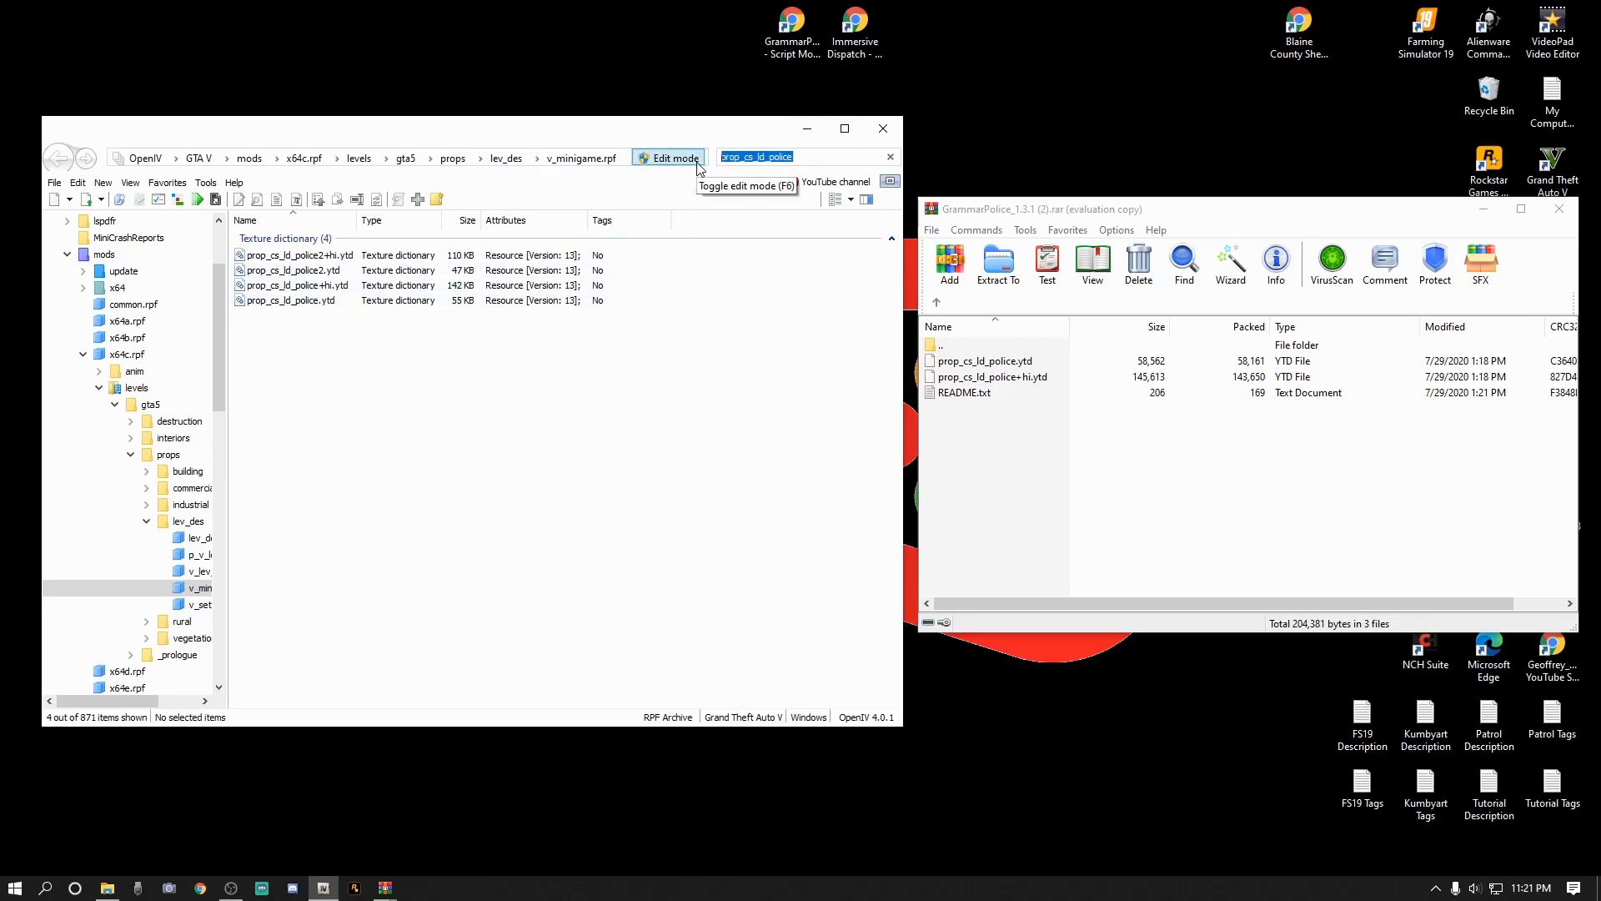
{"action": "key", "text": "BackSpace"}
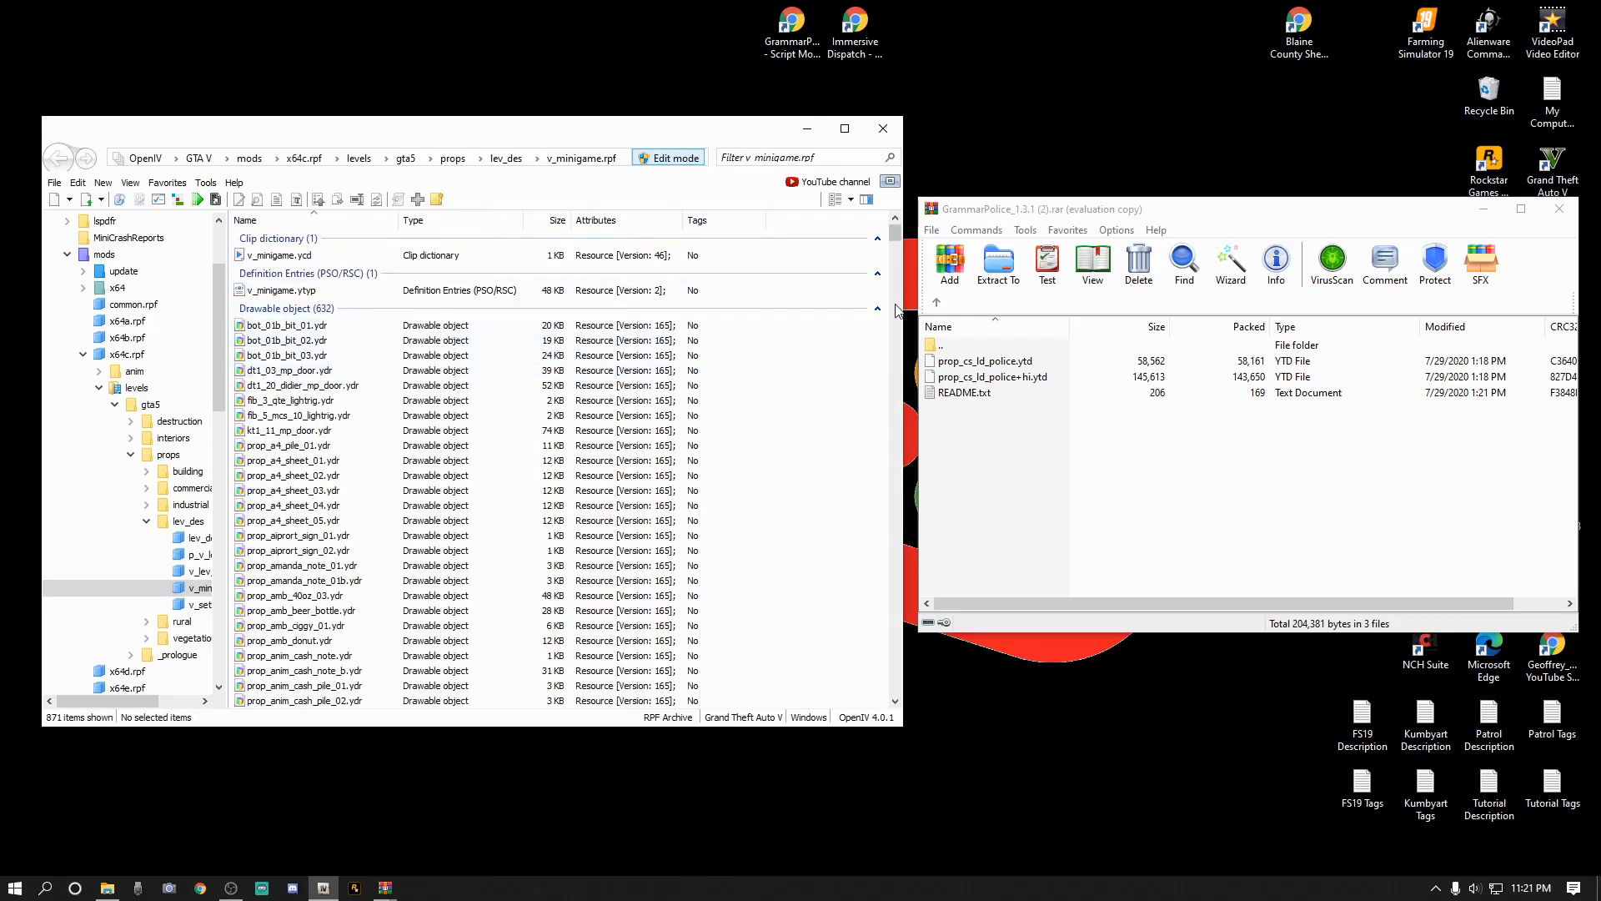
Replace prop_cs_ld_police.ytd and prop_cs_ld_police+hi.ytd in v_minigame.rpf with the copies from the GrammarPolice archive.
{"action": "left_click_drag", "start_coordinate": [895, 242], "coordinate": [887, 626]}
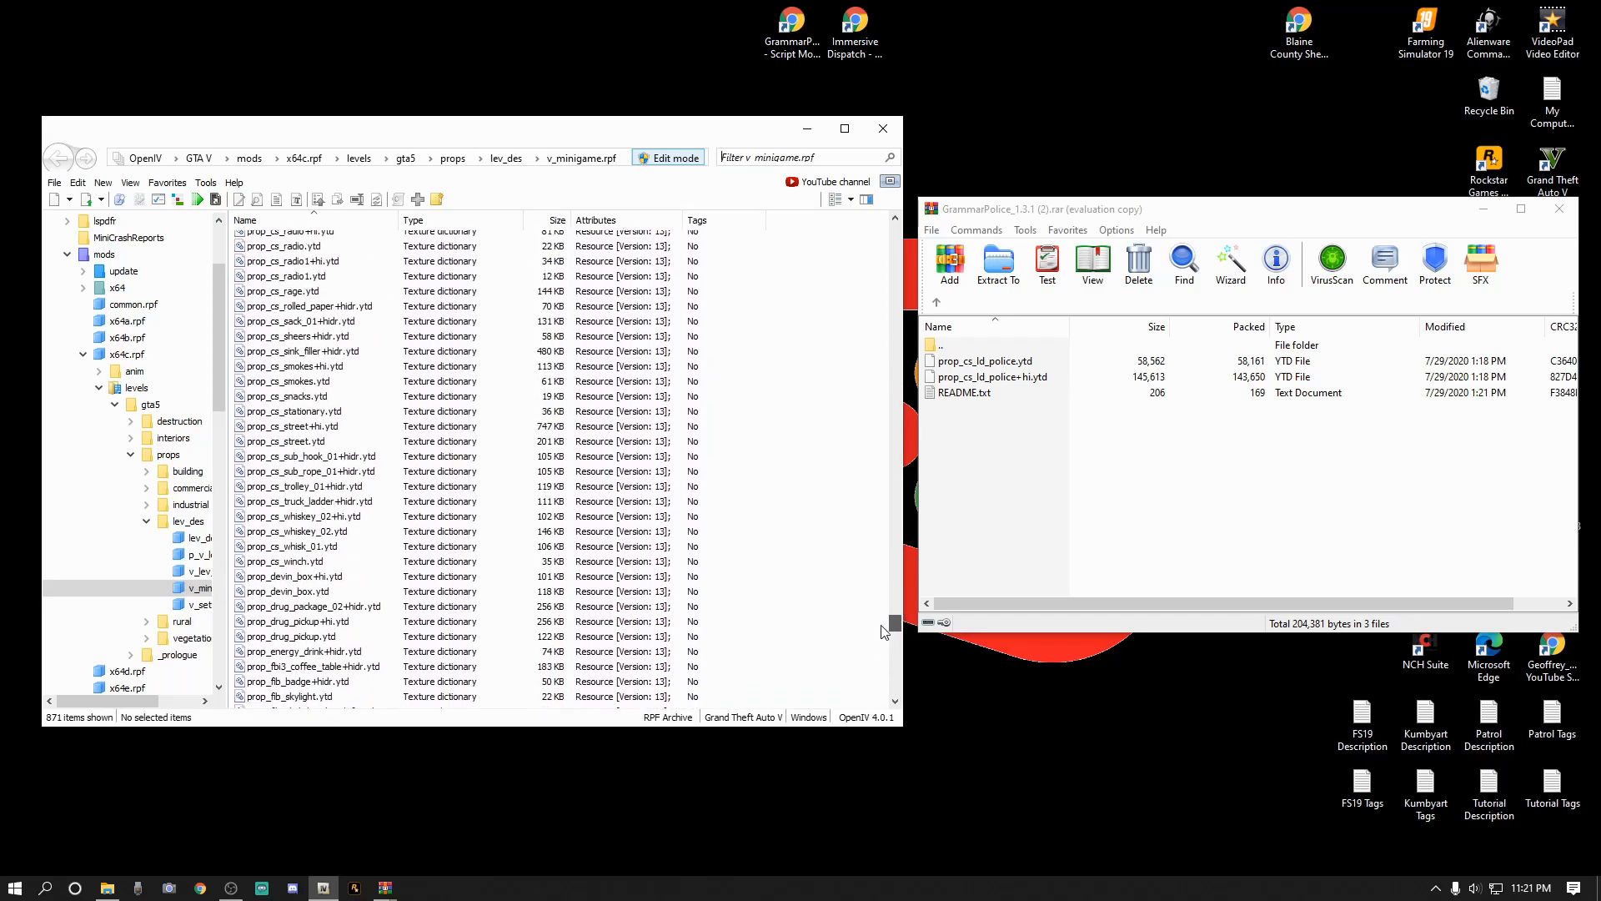
{"action": "scroll", "coordinate": [279, 328], "scroll_direction": "up", "scroll_amount": 6}
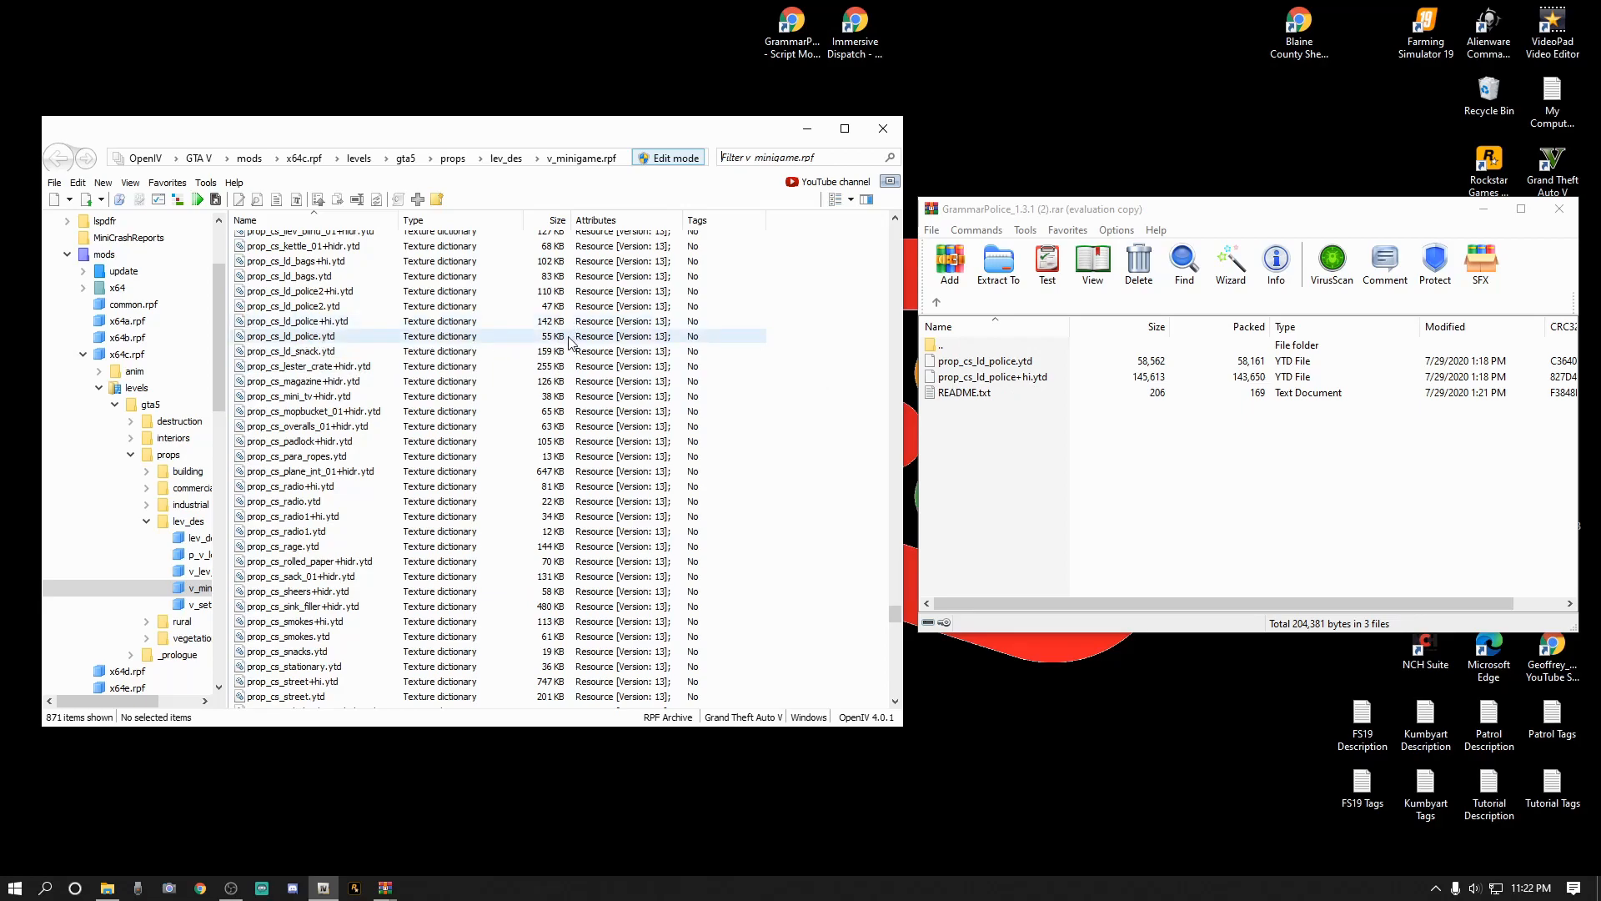
{"action": "left_click", "coordinate": [991, 379]}
{"action": "left_click", "coordinate": [994, 362], "text": "shift"}
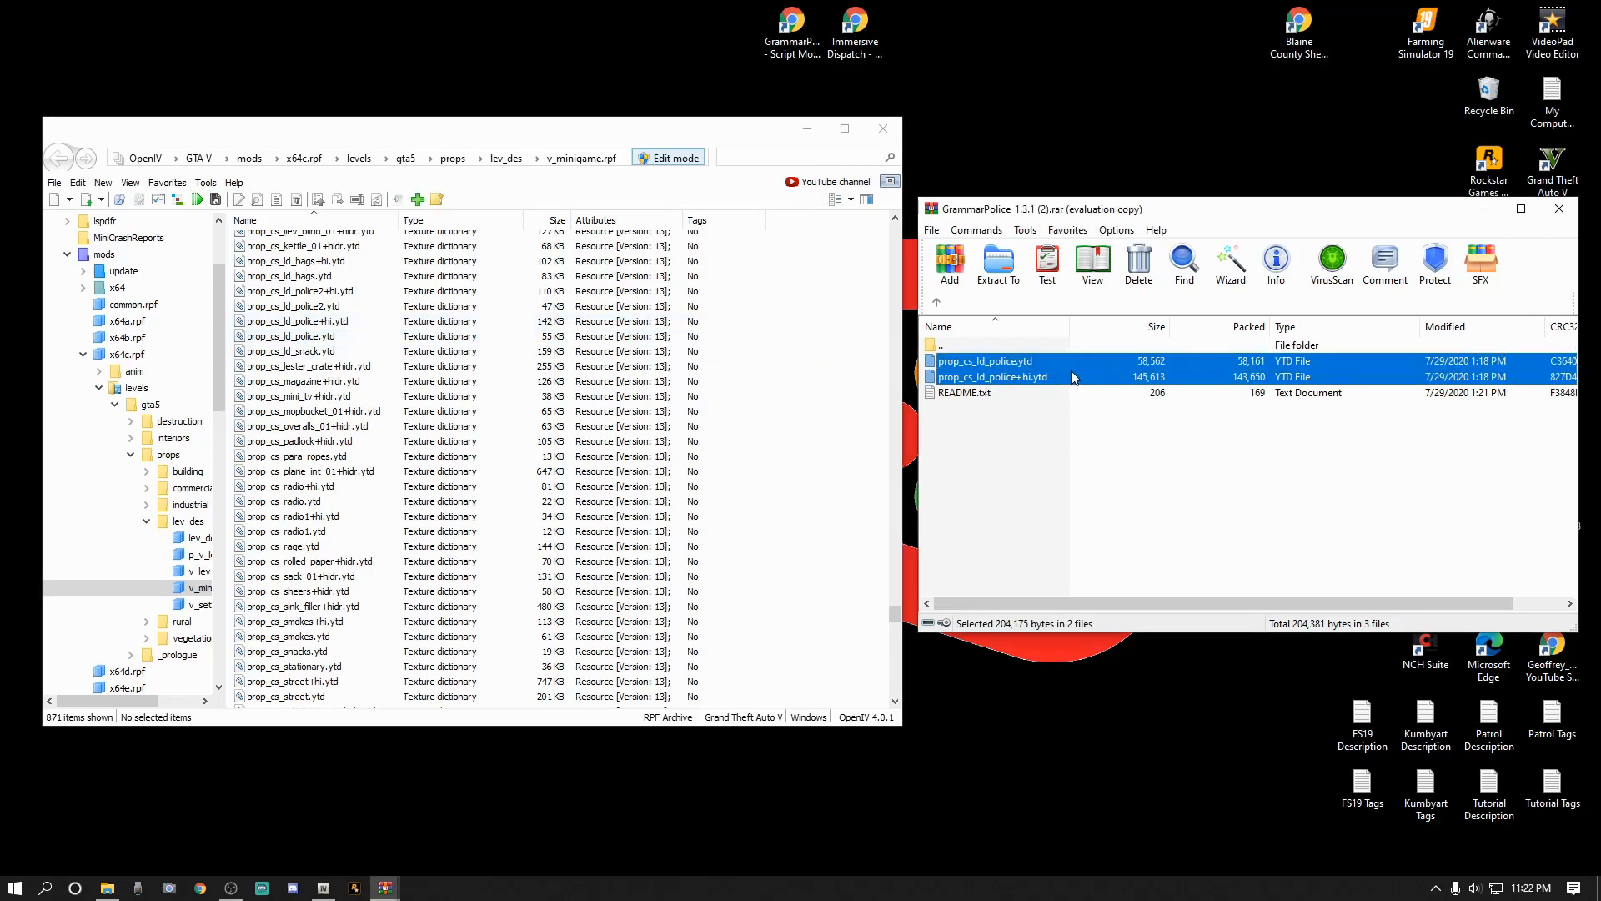
{"action": "left_click_drag", "start_coordinate": [1058, 372], "coordinate": [482, 390]}
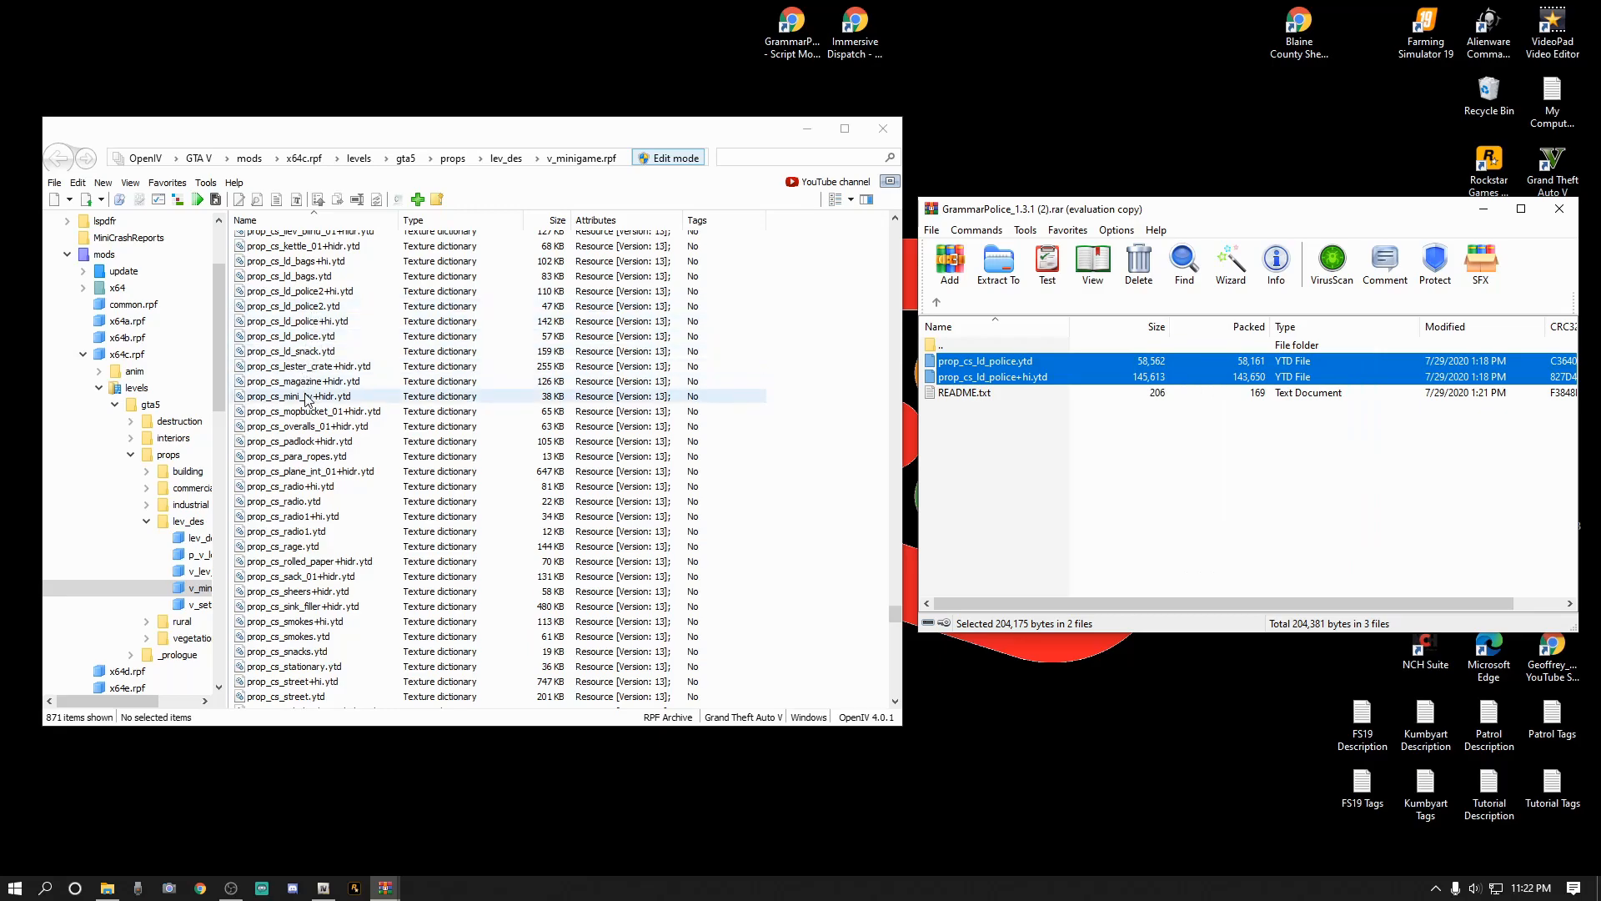
Check the radio textures inside prop_cs_ld_police.ytd and prop_cs_ld_police+hi.ytd in the texture editor, closing each without changes.
{"action": "double_click", "coordinate": [307, 338]}
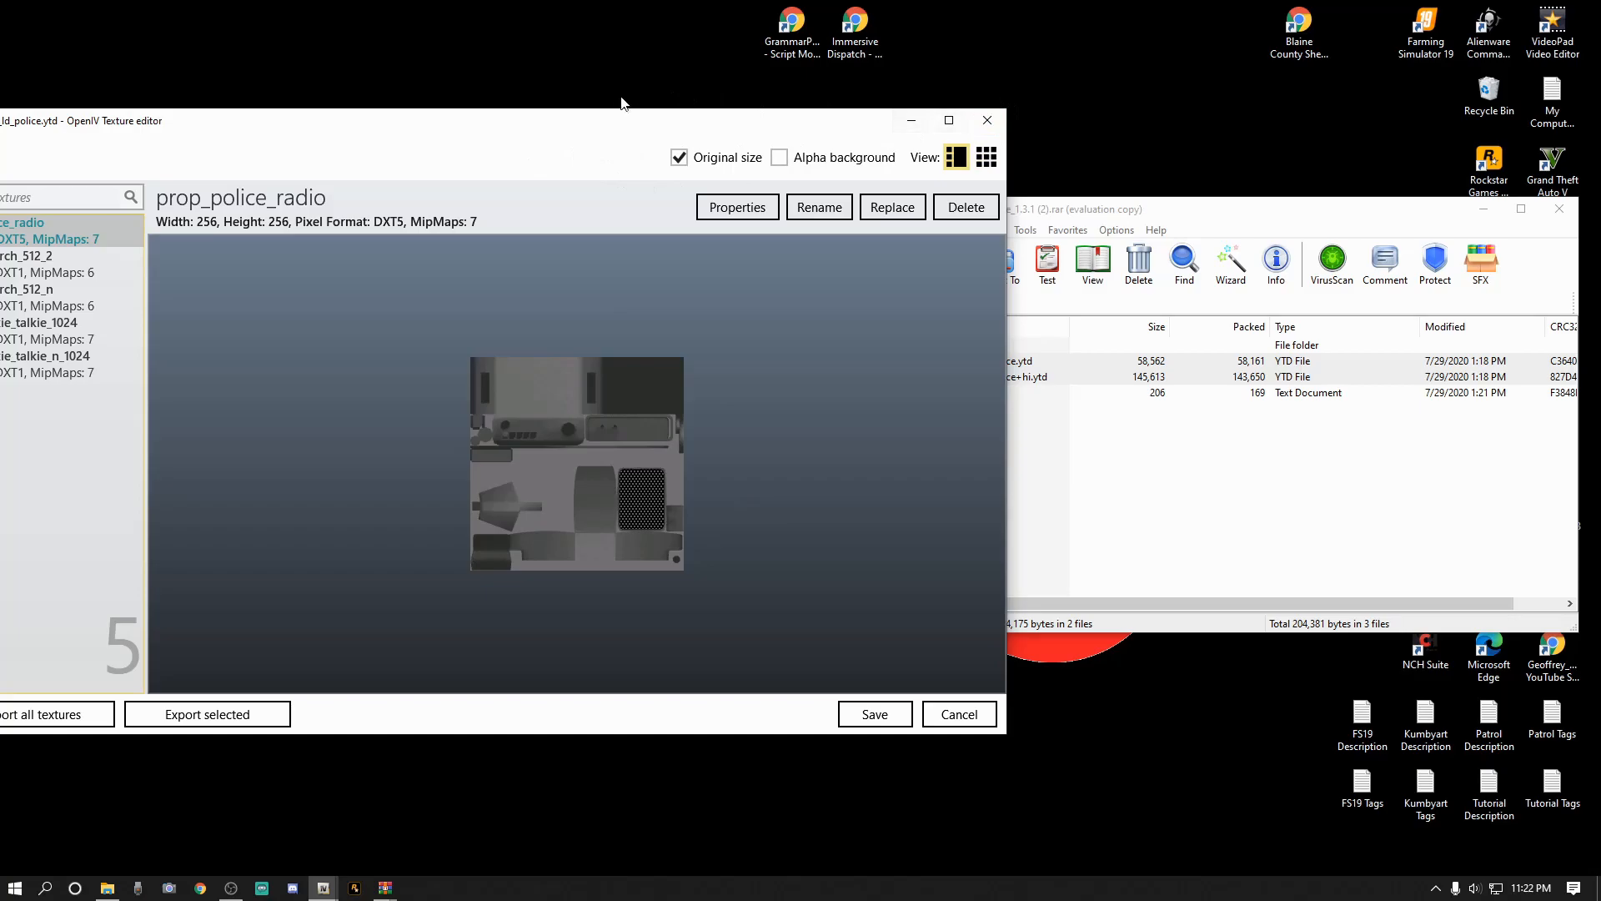
{"action": "left_click", "coordinate": [987, 123]}
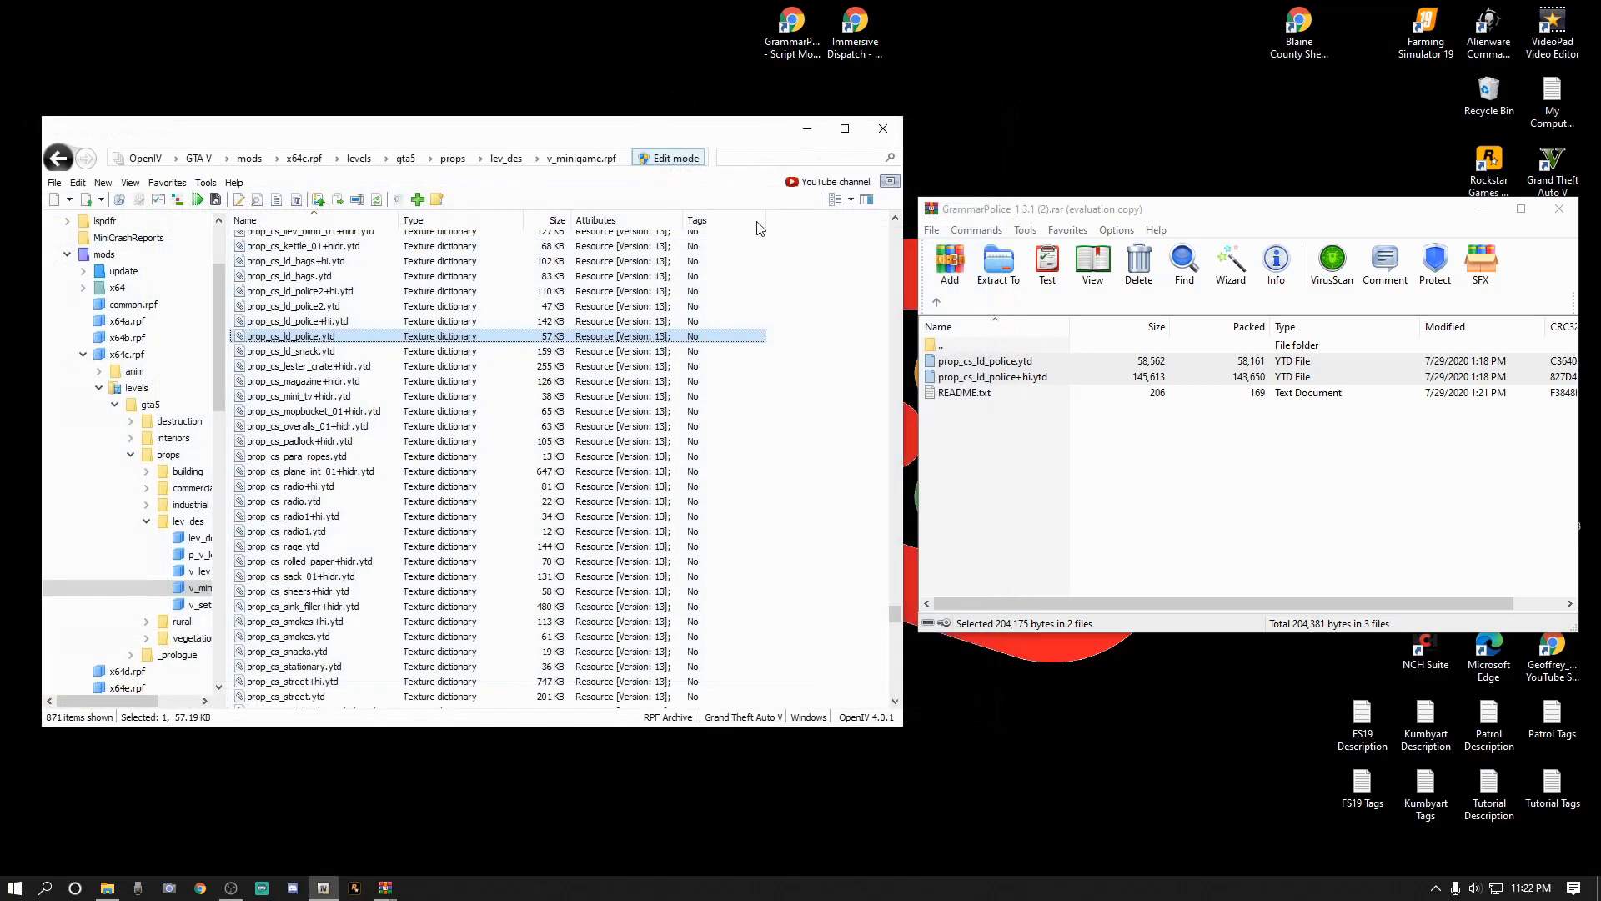
{"action": "double_click", "coordinate": [319, 325]}
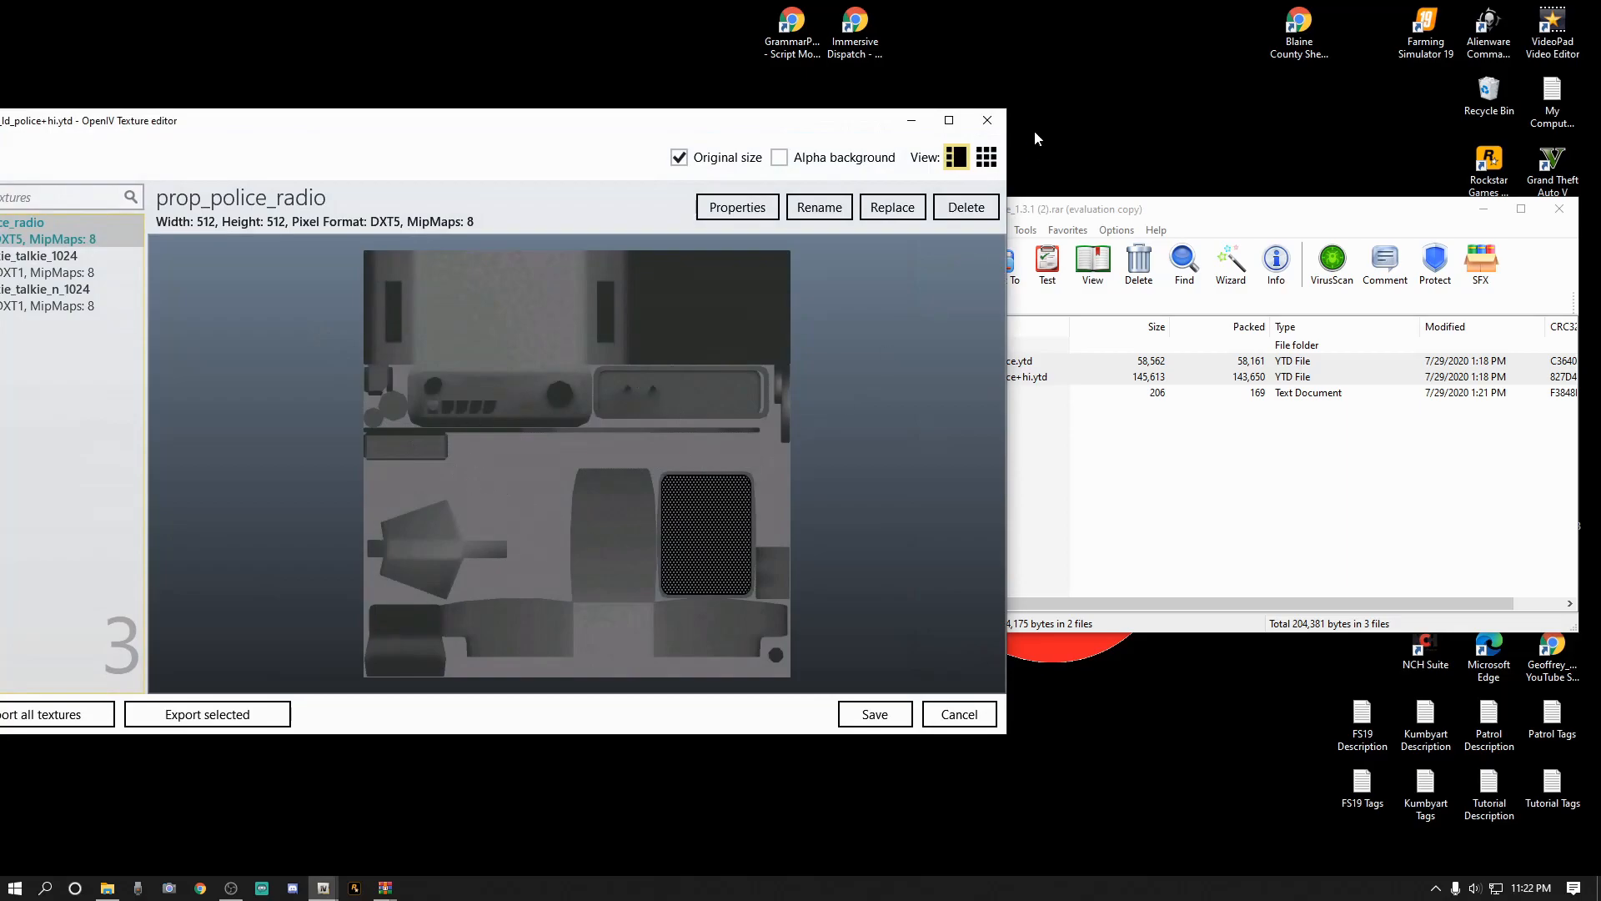
{"action": "left_click", "coordinate": [987, 121]}
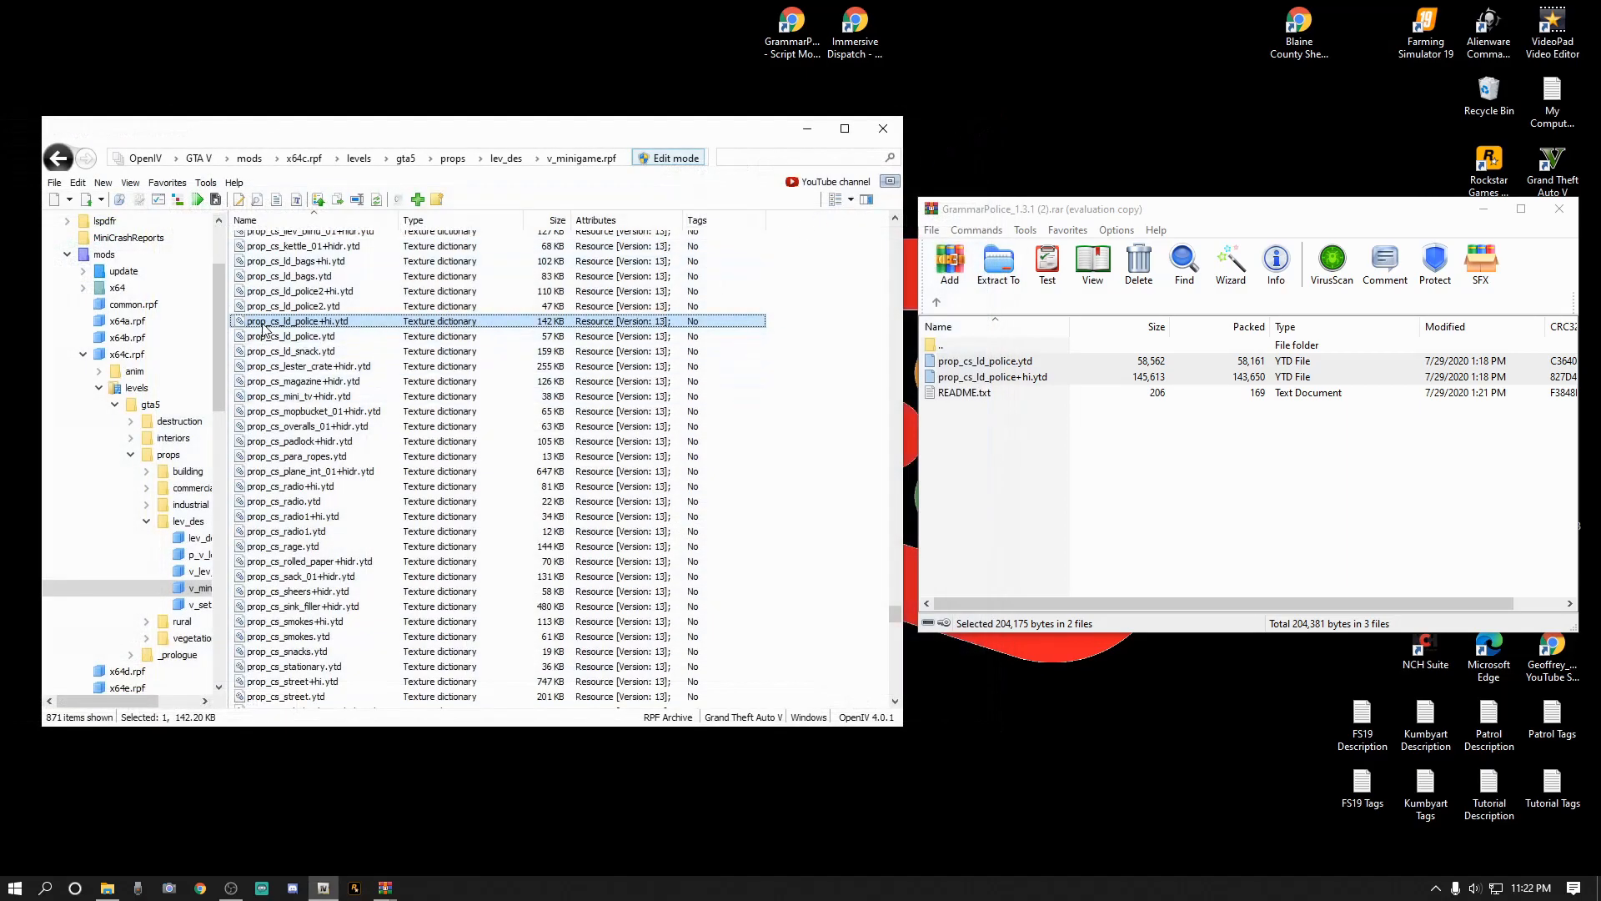
Close the x64c.rpf archive and exit OpenIV.
{"action": "left_click", "coordinate": [52, 183]}
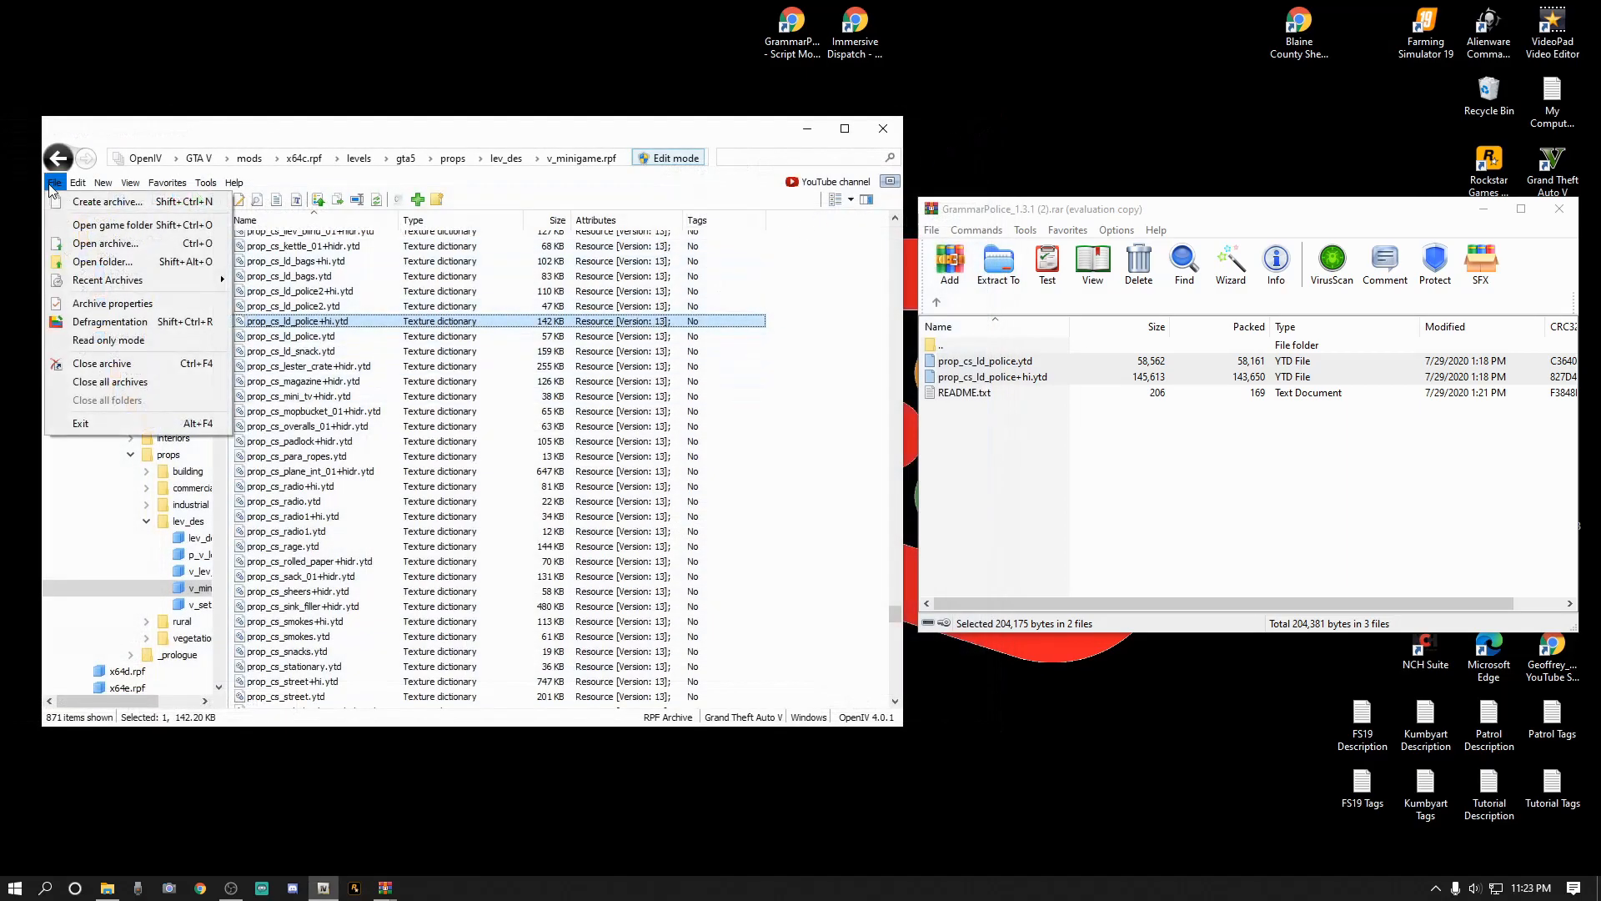
{"action": "left_click", "coordinate": [91, 364]}
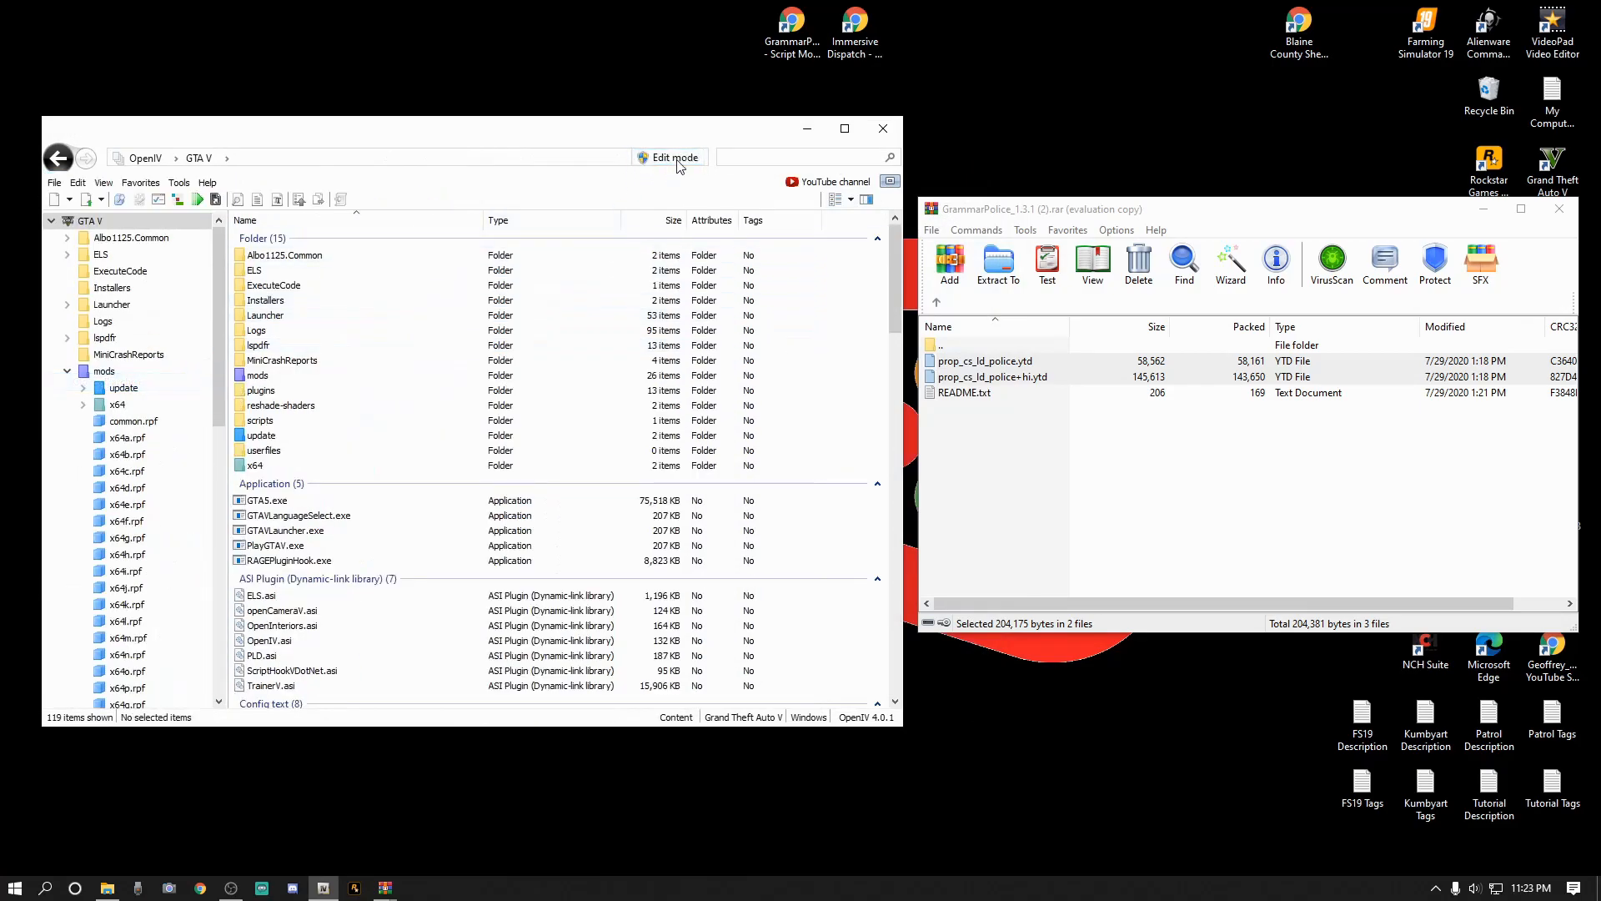
{"action": "left_click", "coordinate": [883, 129]}
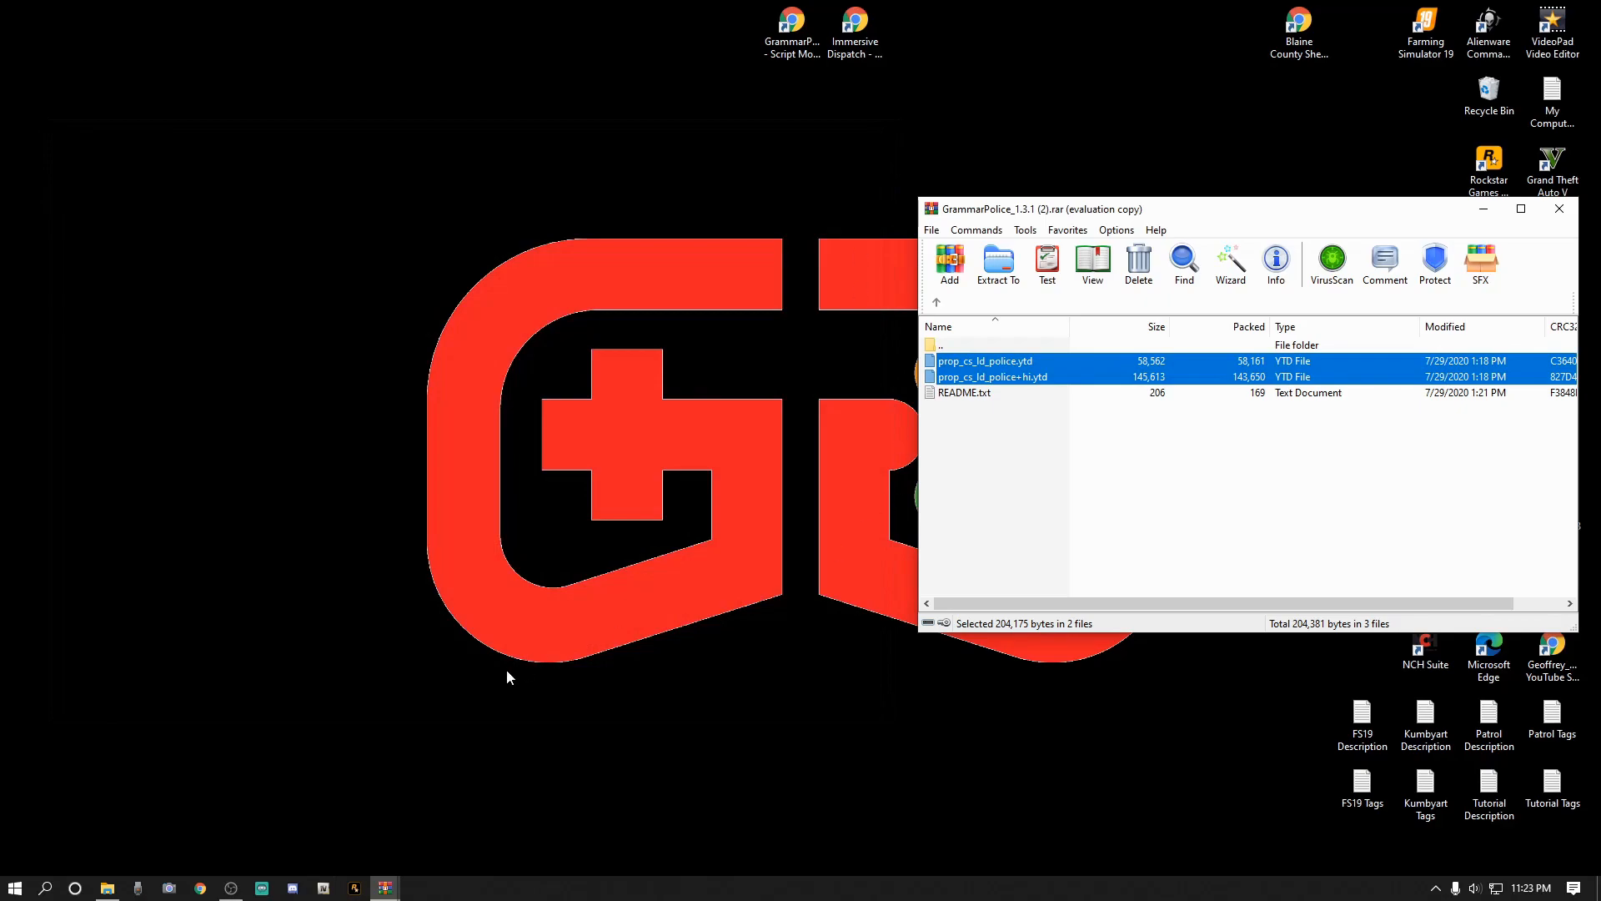
Close the GrammarPolice archive in WinRAR, and restore the File Explorer window of the LSPDFR folder with nothing selected.
{"action": "left_click_drag", "start_coordinate": [1315, 215], "coordinate": [978, 231]}
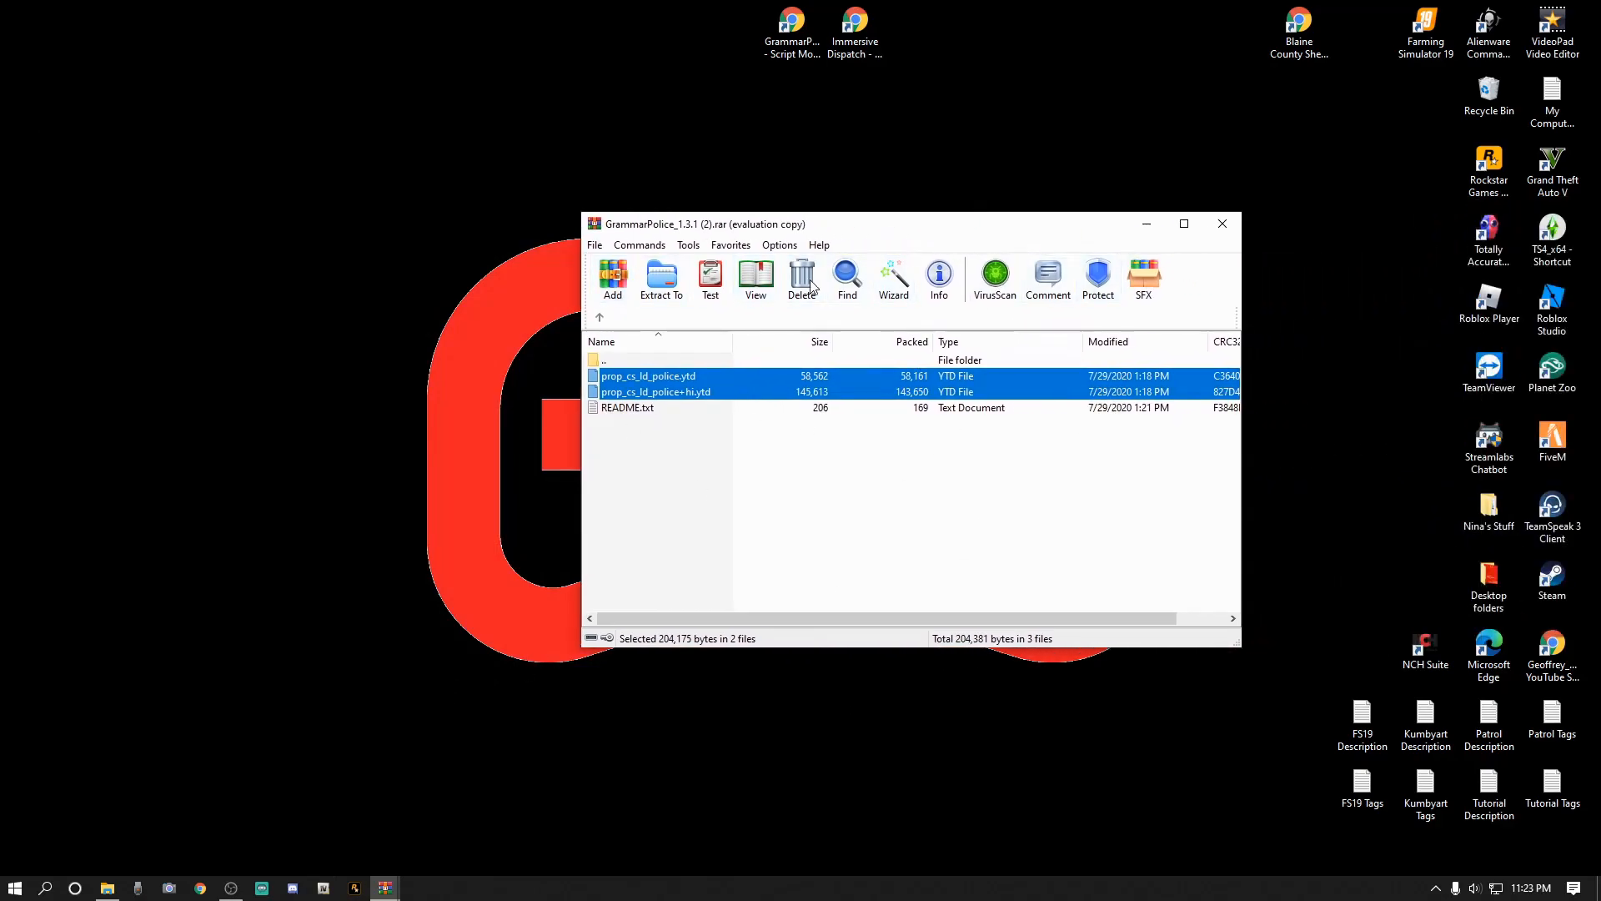
{"action": "left_click", "coordinate": [1220, 225]}
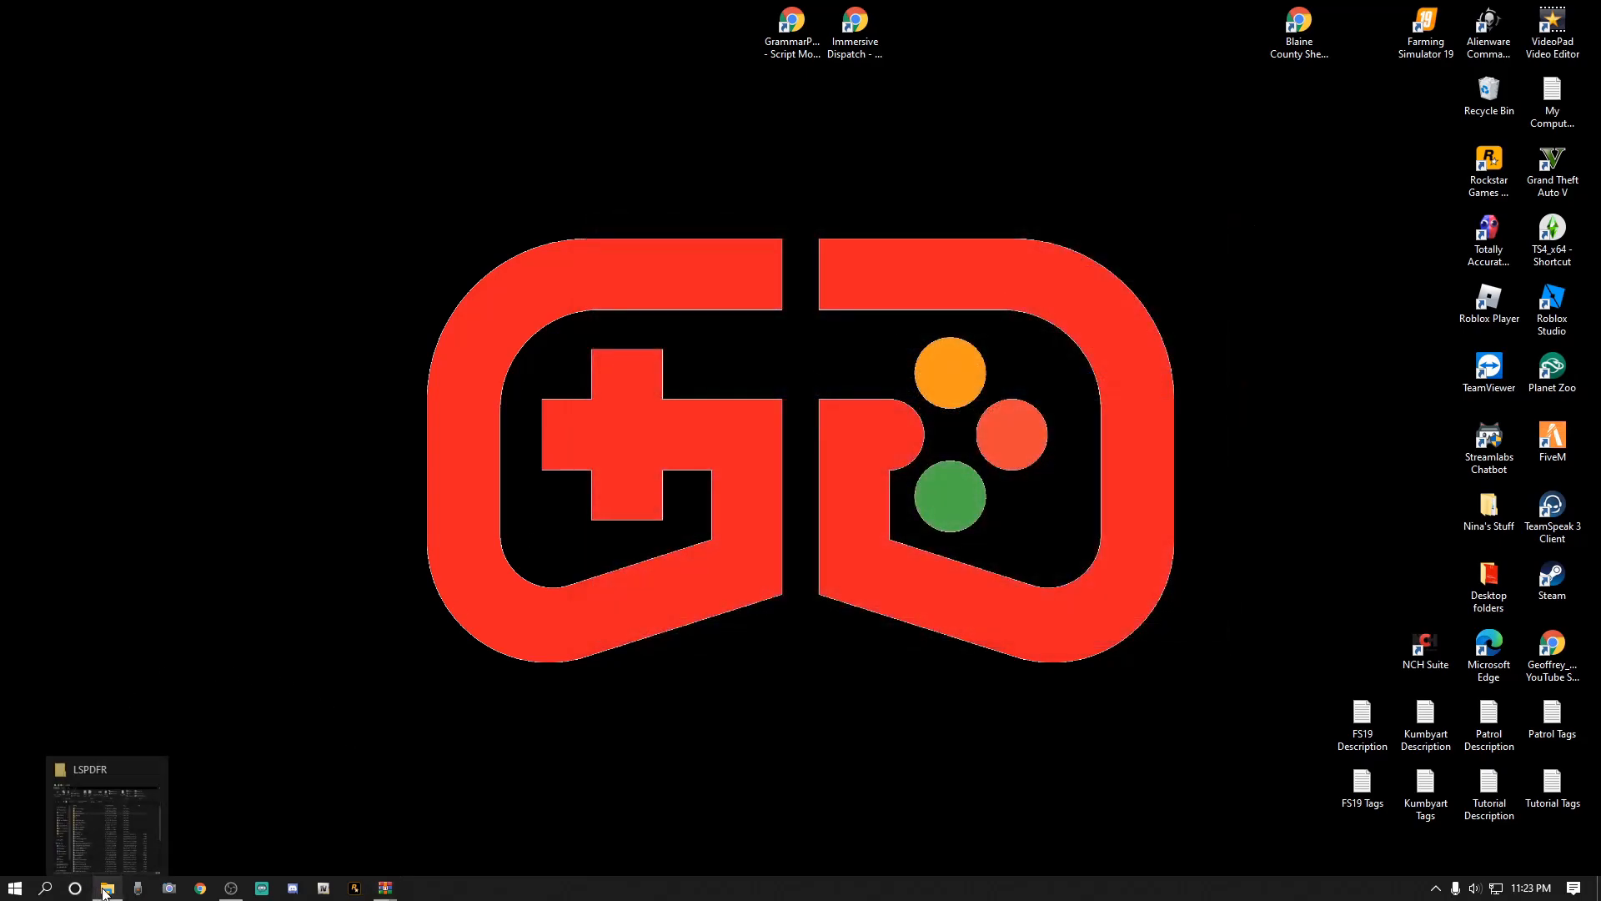
{"action": "left_click", "coordinate": [107, 889]}
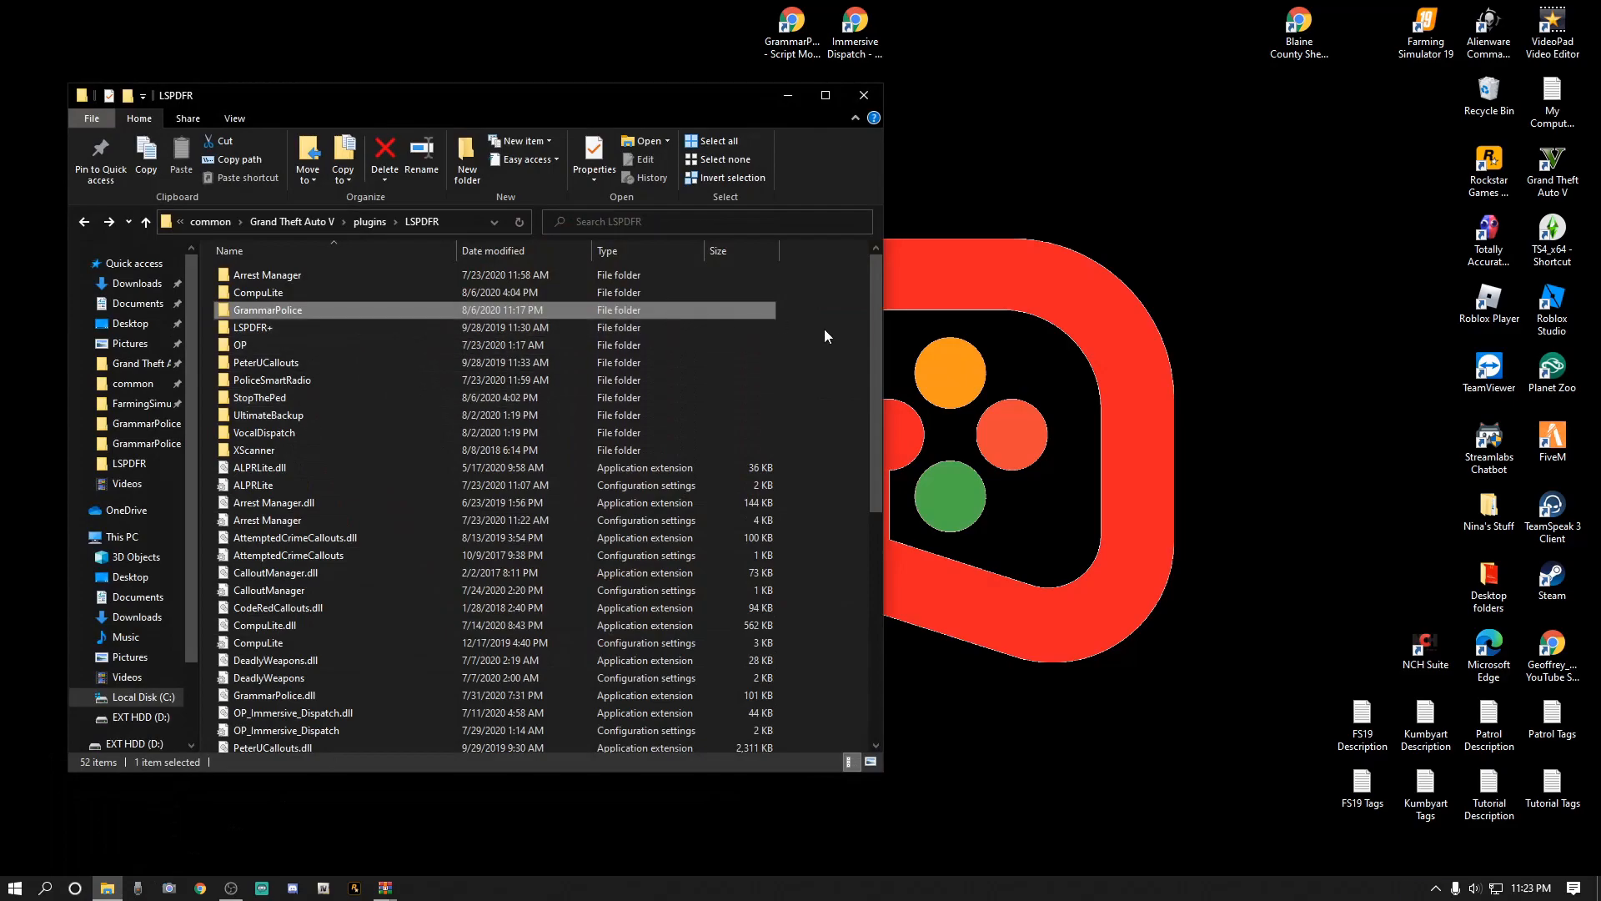
{"action": "left_click", "coordinate": [848, 357]}
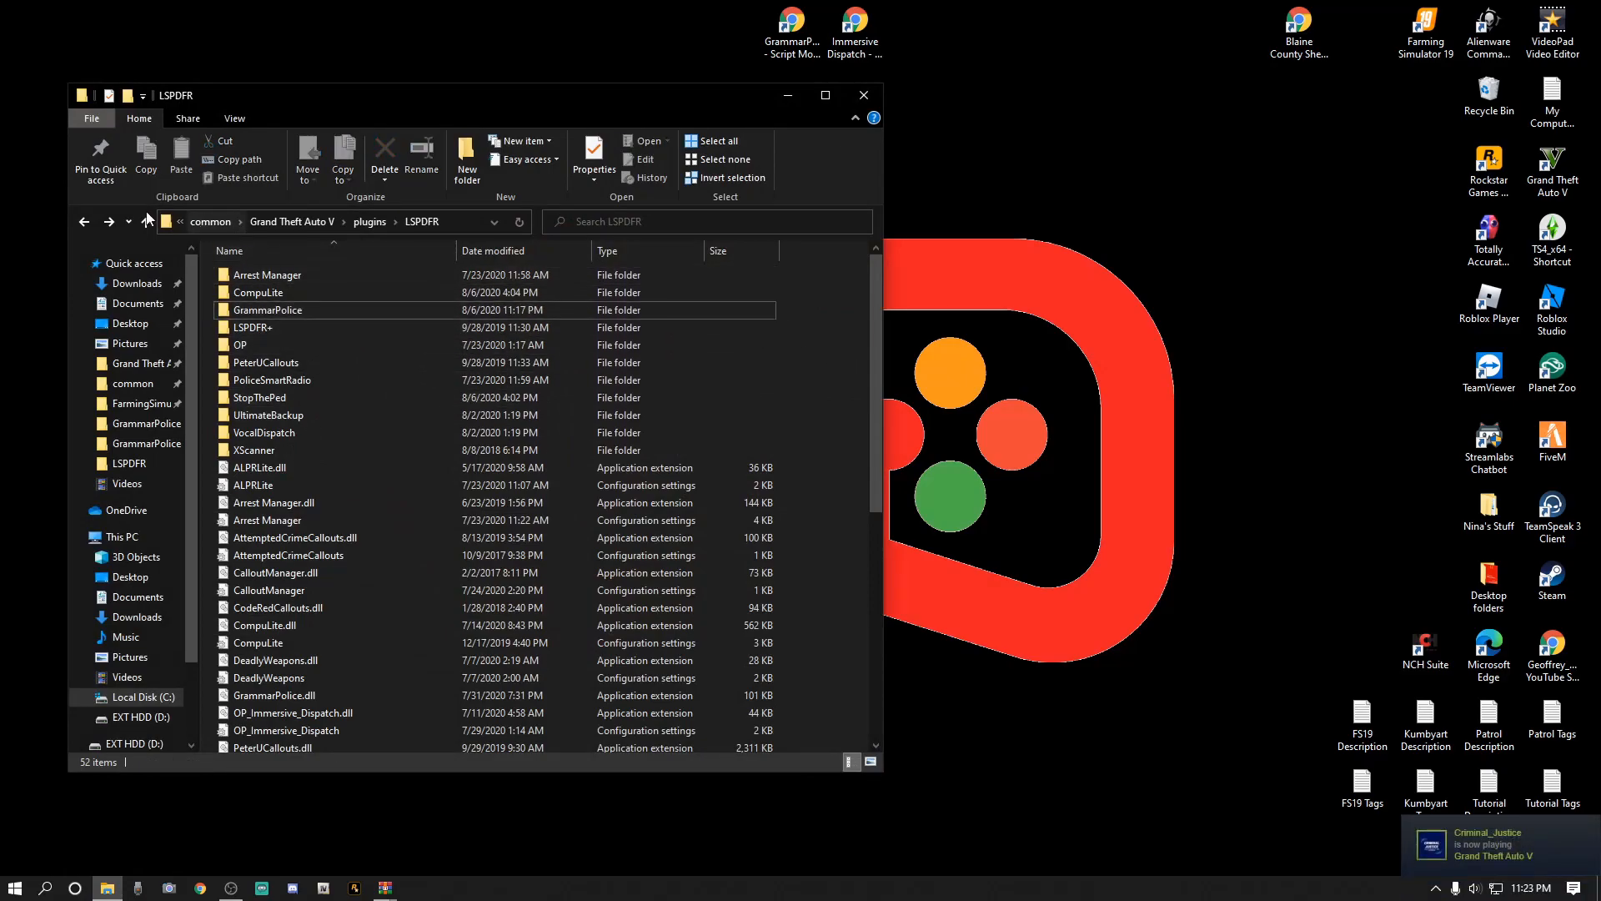
Return File Explorer from the LSPDFR folder to the main Grand Theft Auto V folder with nothing selected.
{"action": "left_click", "coordinate": [84, 222]}
{"action": "left_click", "coordinate": [83, 222]}
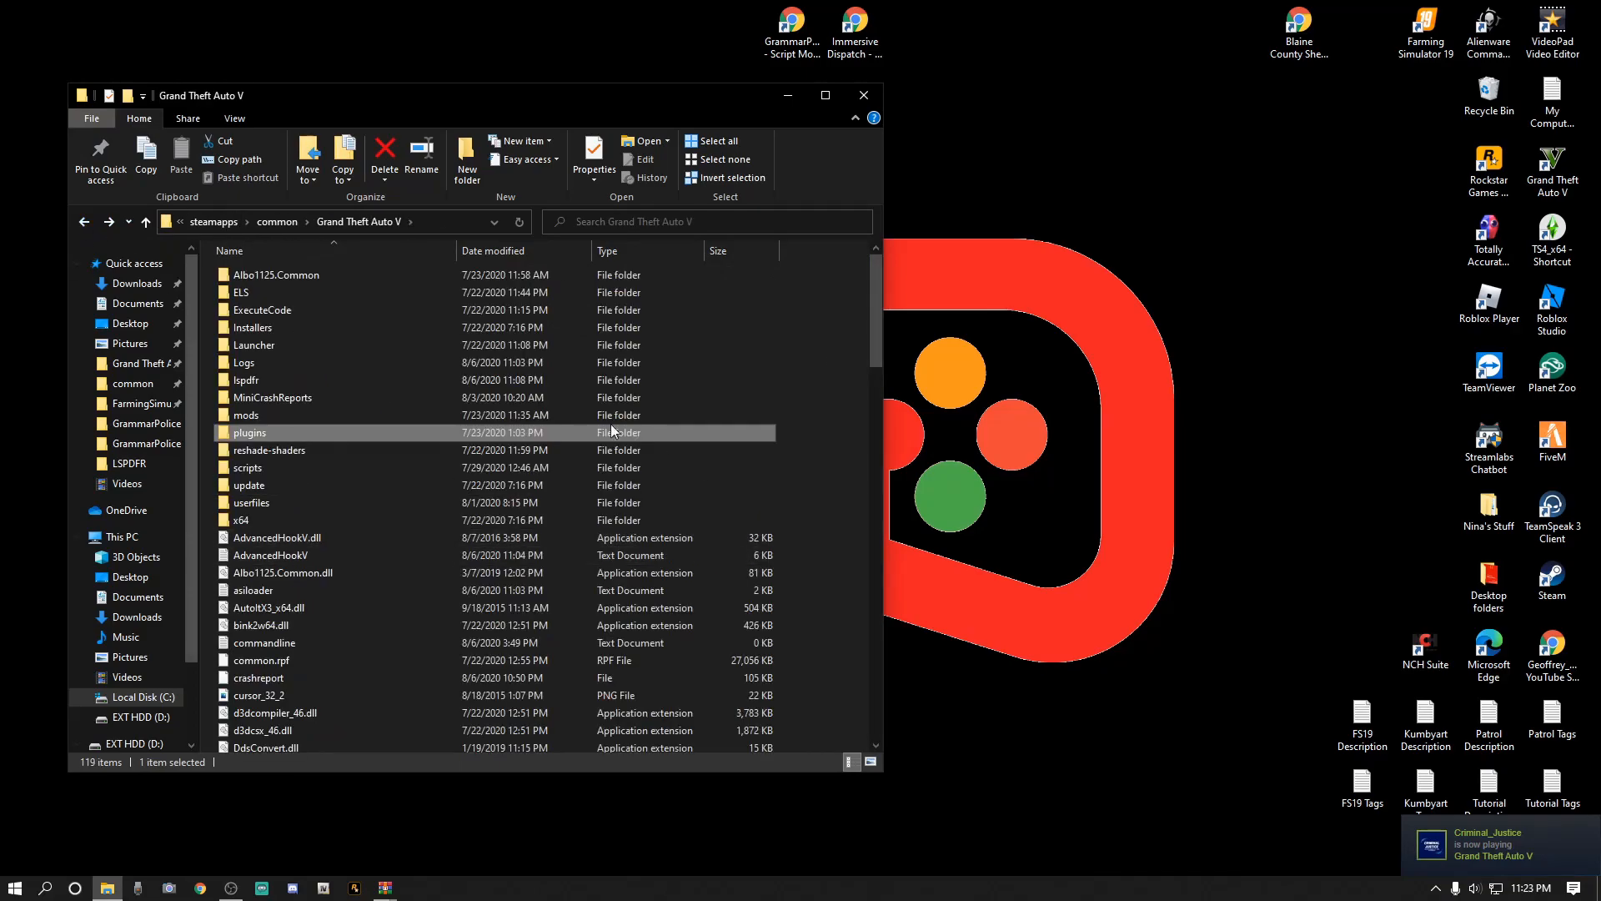
{"action": "left_click", "coordinate": [825, 423]}
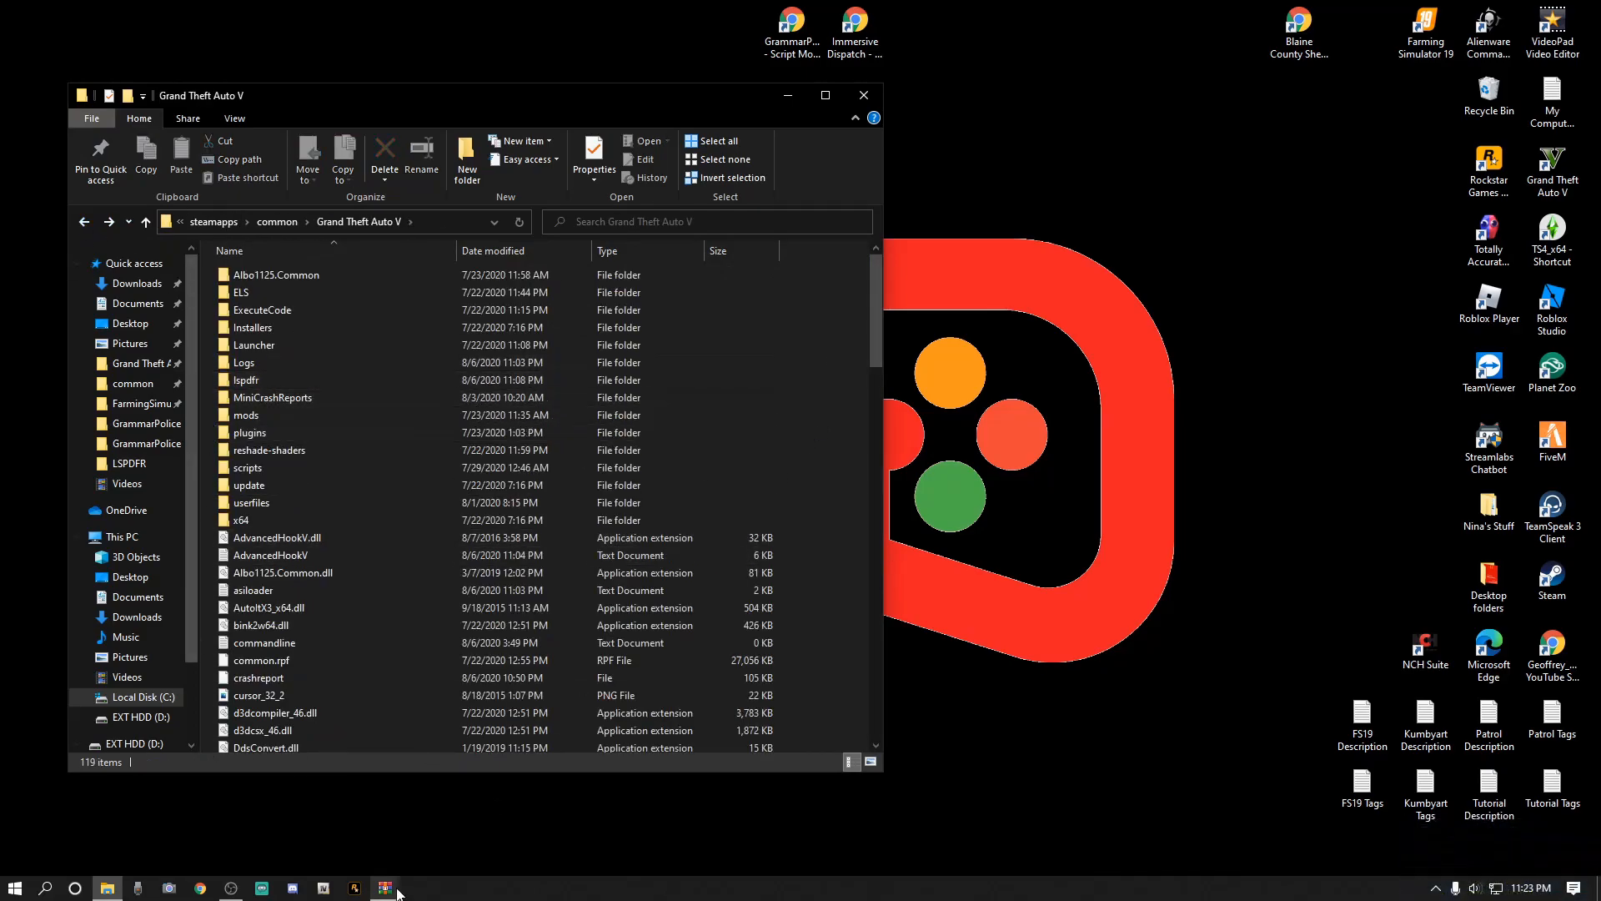
{"action": "mouse_move", "coordinate": [388, 891]}
{"action": "left_click", "coordinate": [433, 848]}
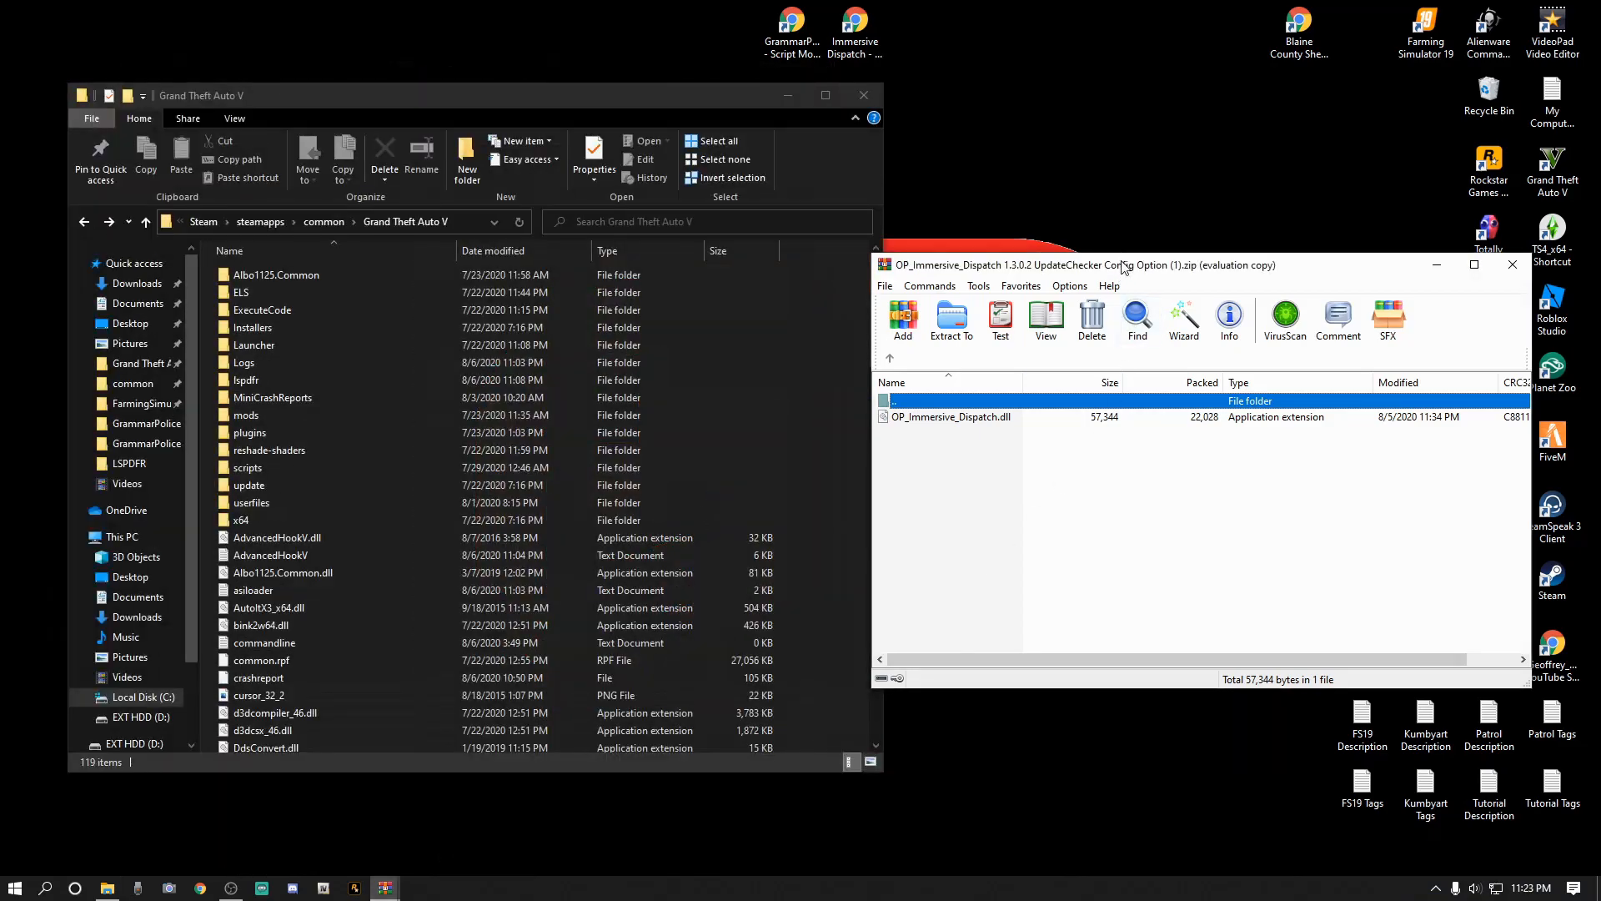
{"action": "left_click_drag", "start_coordinate": [1124, 267], "coordinate": [1179, 237]}
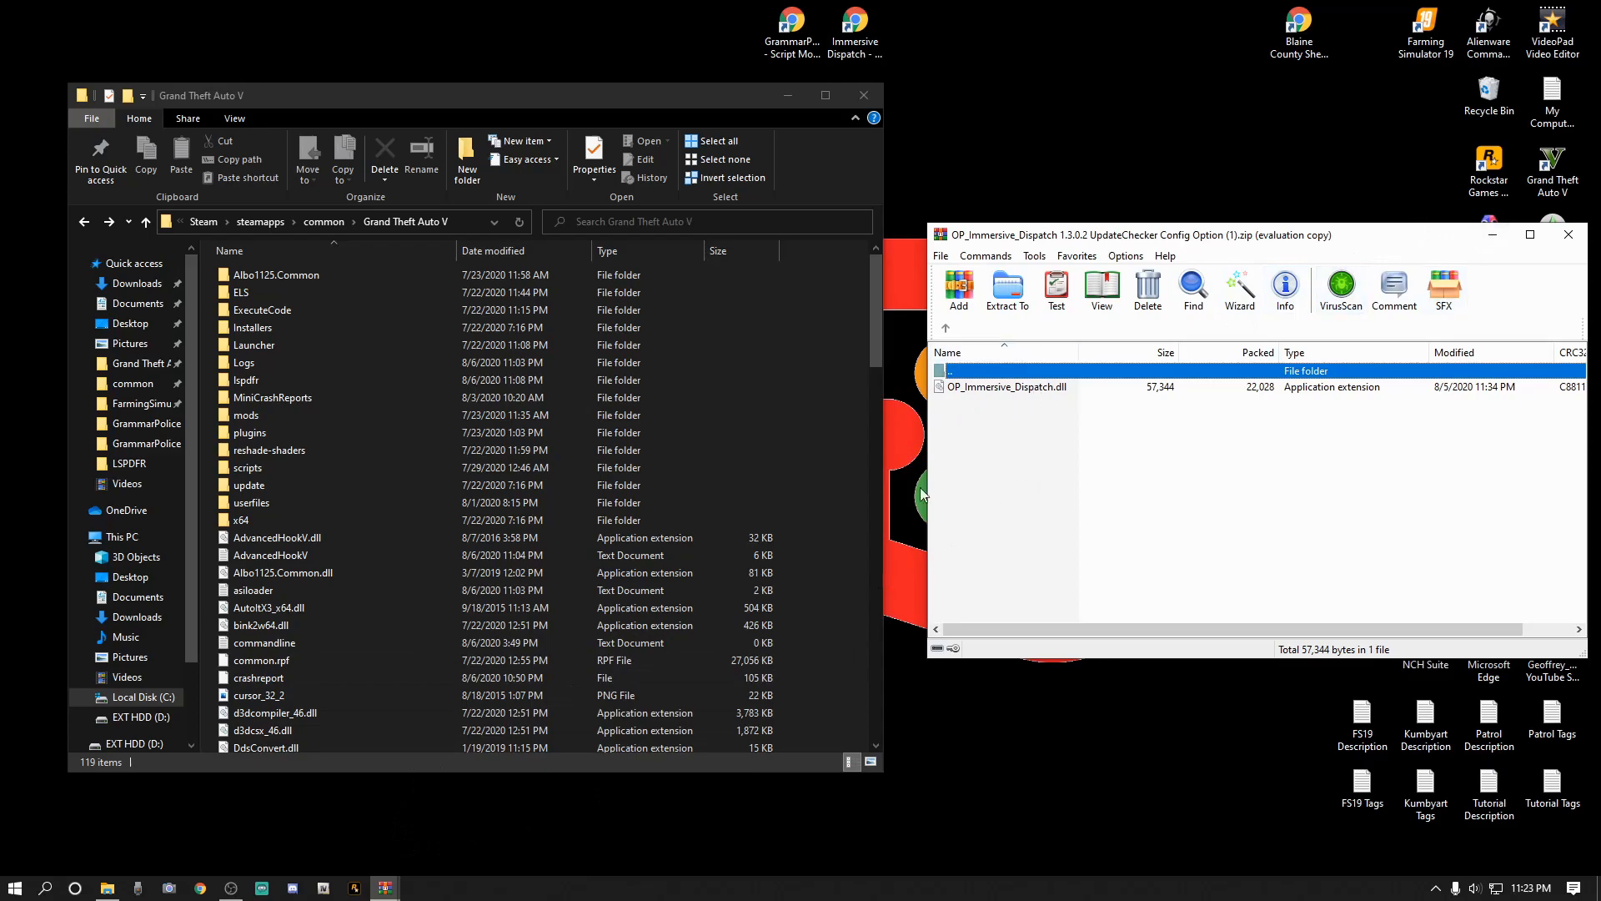
{"action": "left_click", "coordinate": [1492, 236]}
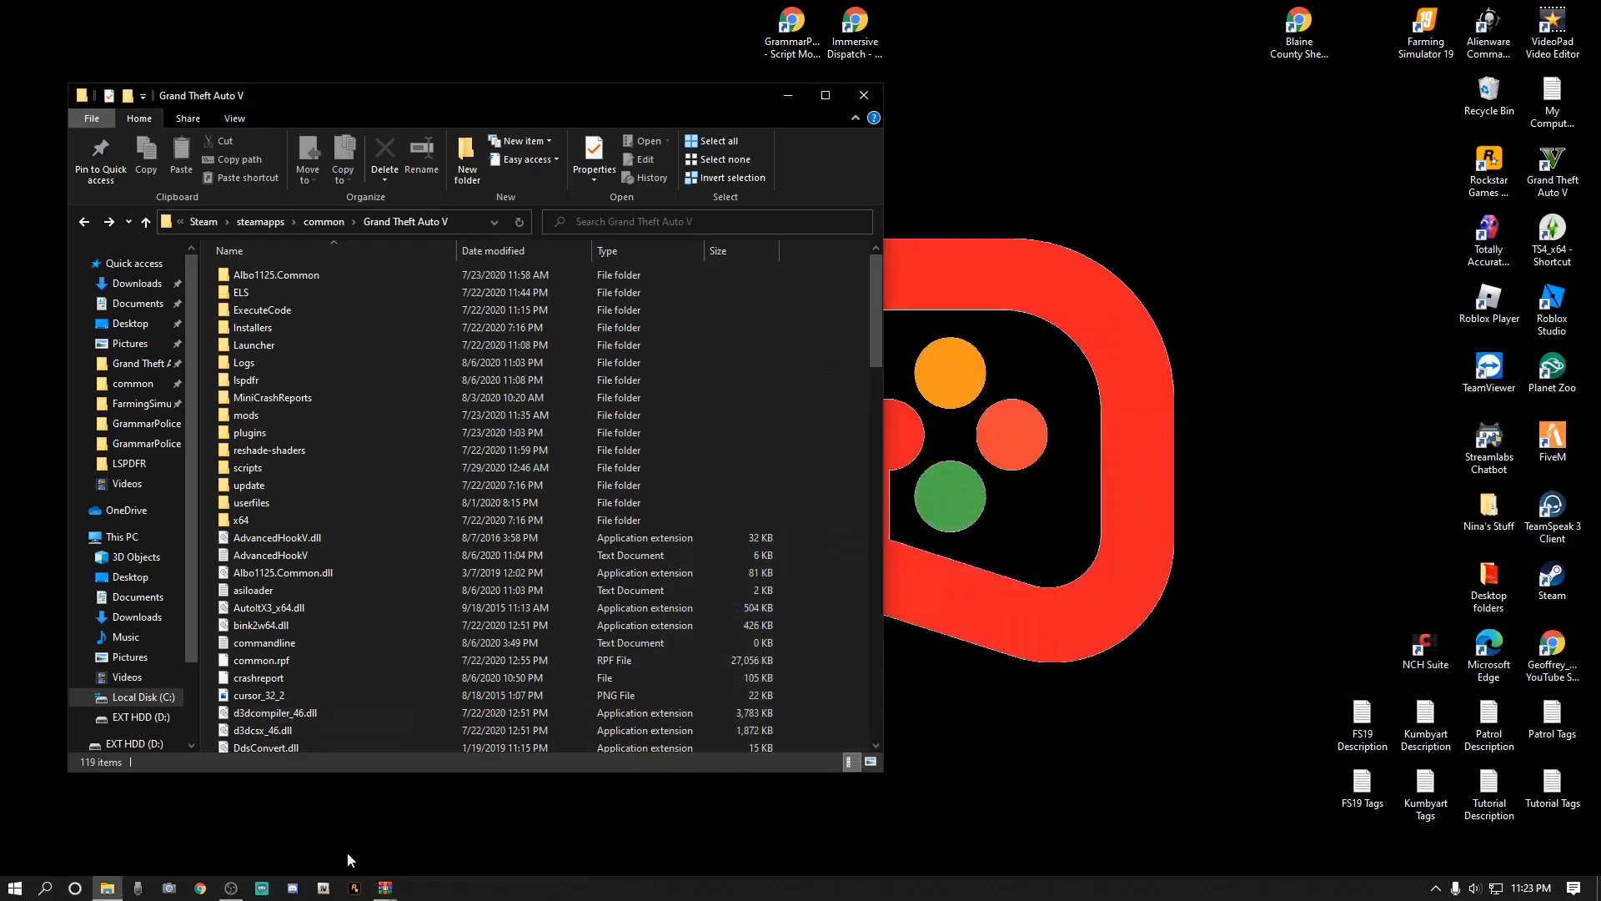
Bring up the OP_Immersive_Dispatch 1.3.0.2 (2).zip archive in WinRAR and place it beside the Grand Theft Auto V folder.
{"action": "mouse_move", "coordinate": [386, 887]}
{"action": "left_click", "coordinate": [312, 833]}
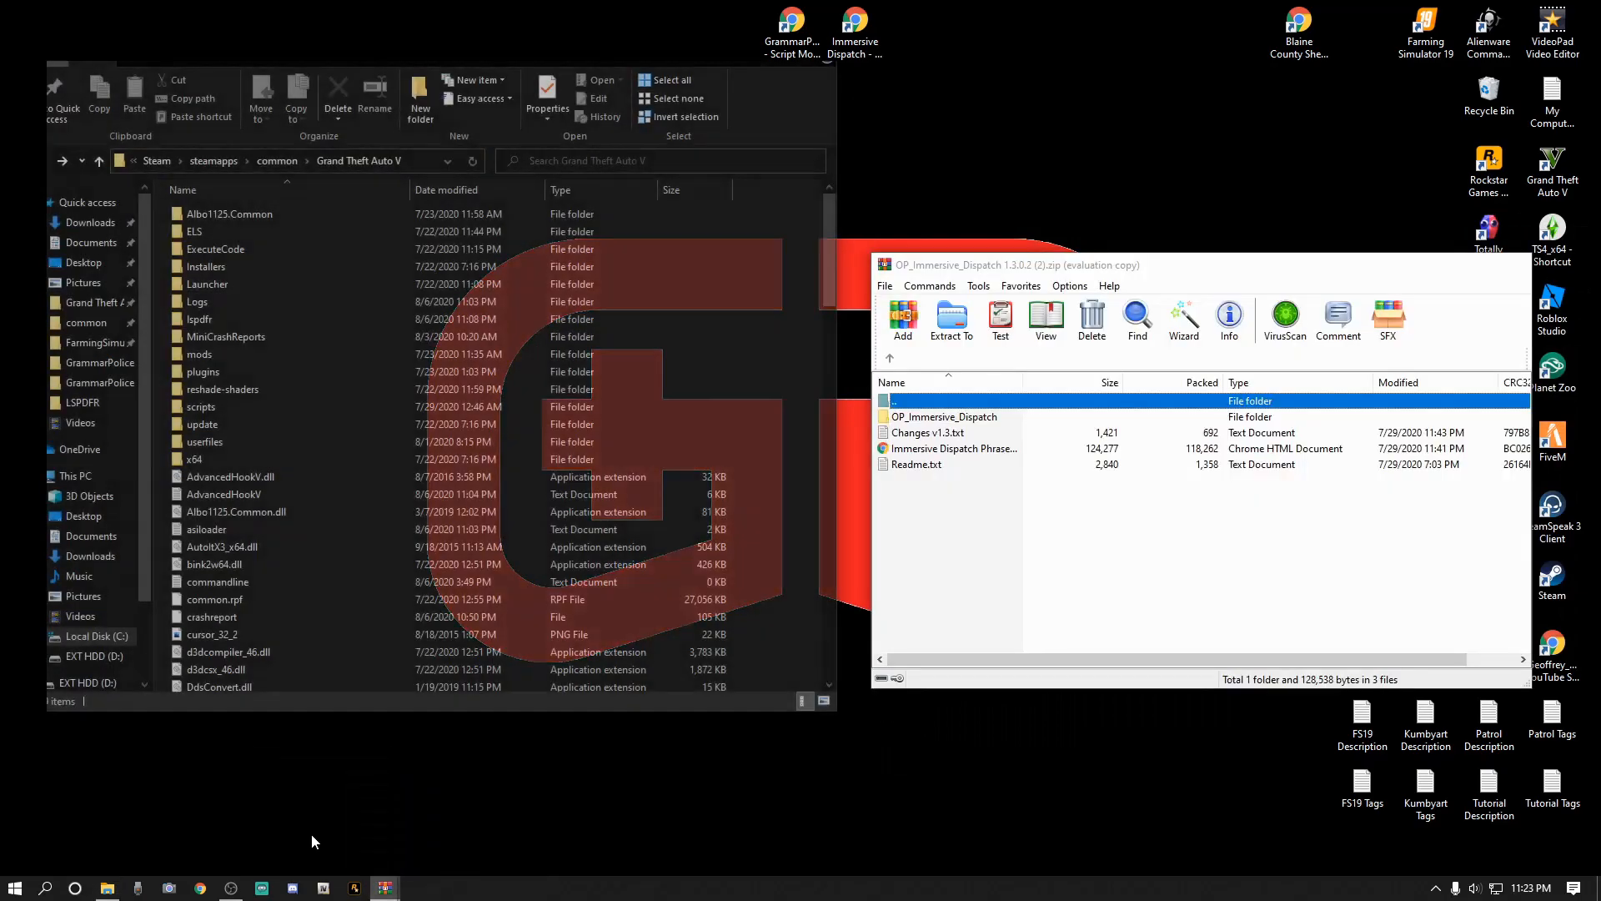
{"action": "left_click_drag", "start_coordinate": [1175, 267], "coordinate": [1216, 148]}
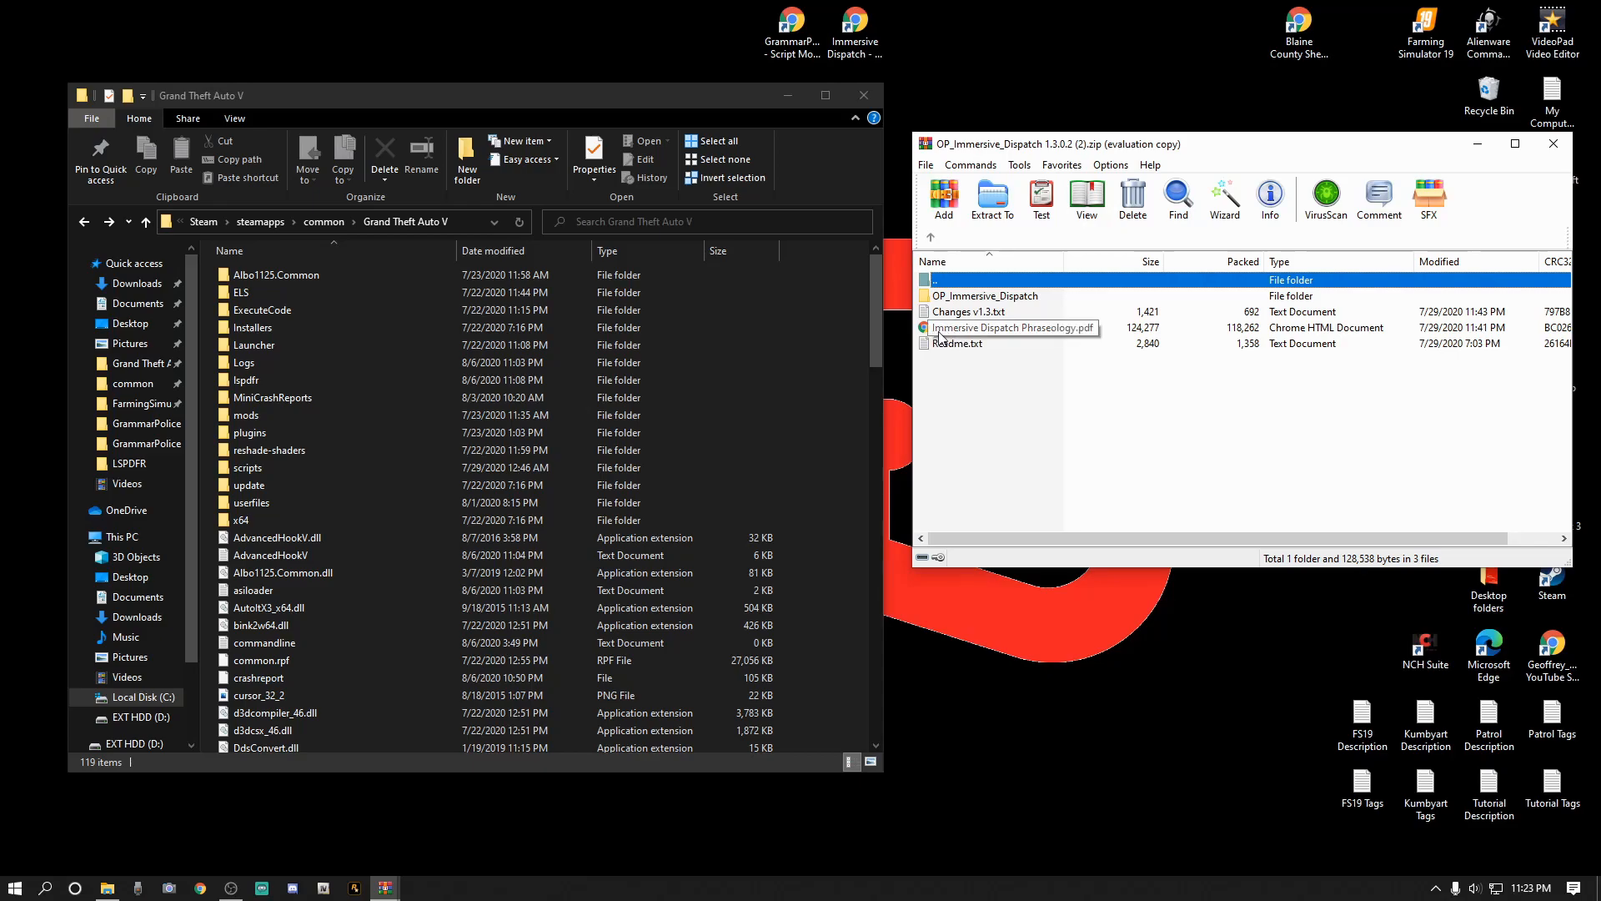
Read through the Immersive Dispatch Phraseology PDF from the archive, then close it and clear the file selection.
{"action": "double_click", "coordinate": [1001, 334]}
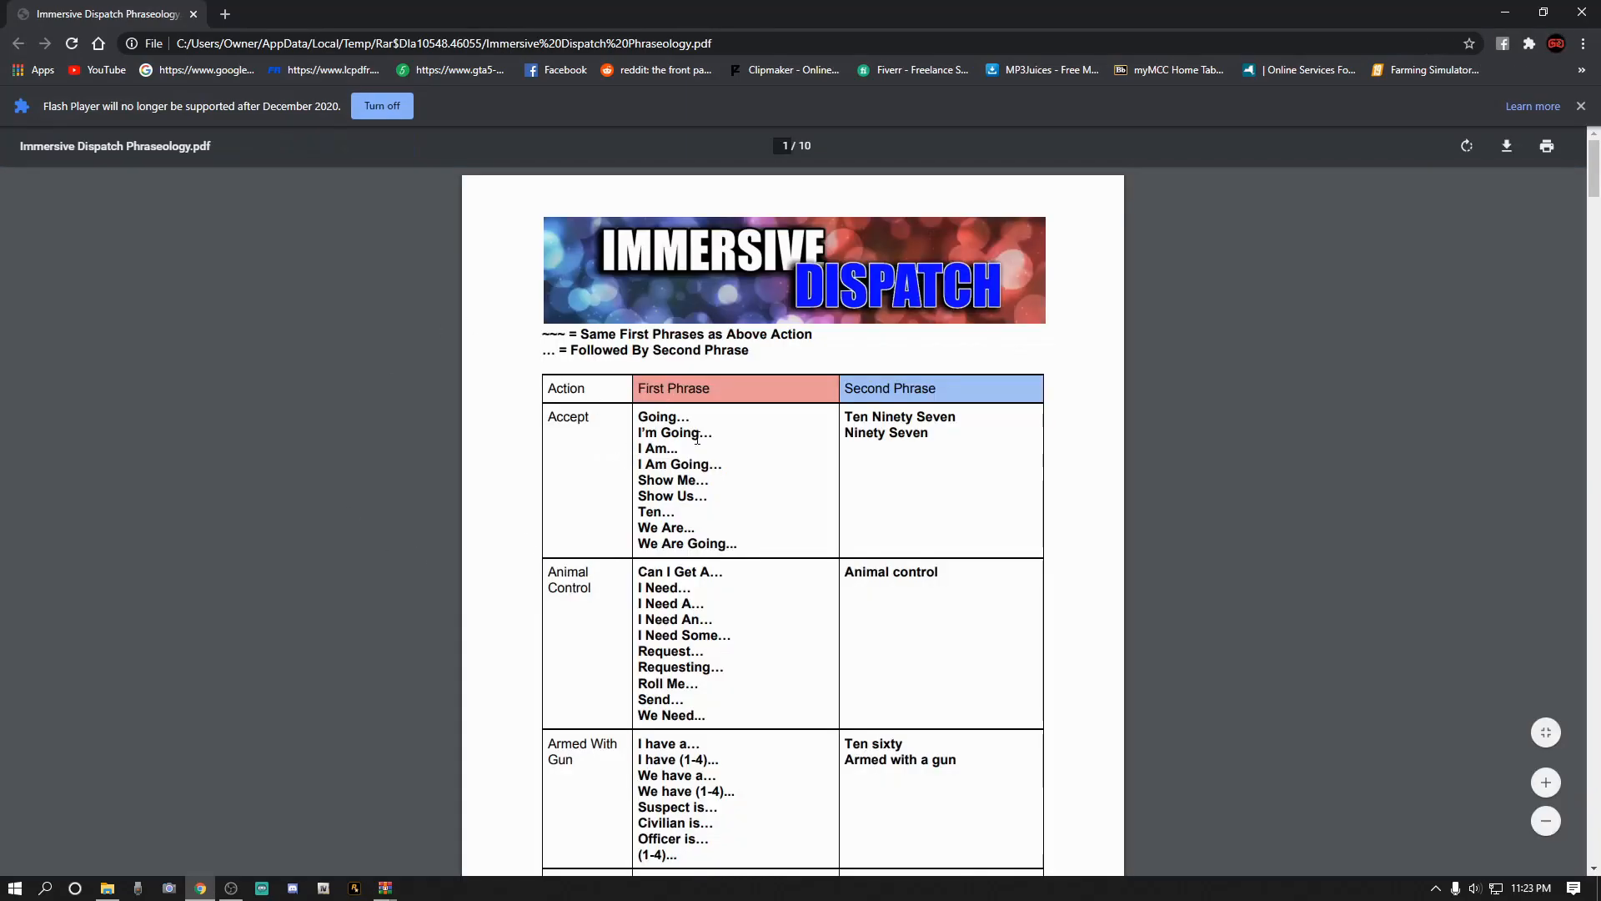
{"action": "scroll", "coordinate": [655, 438], "scroll_direction": "down", "scroll_amount": 10}
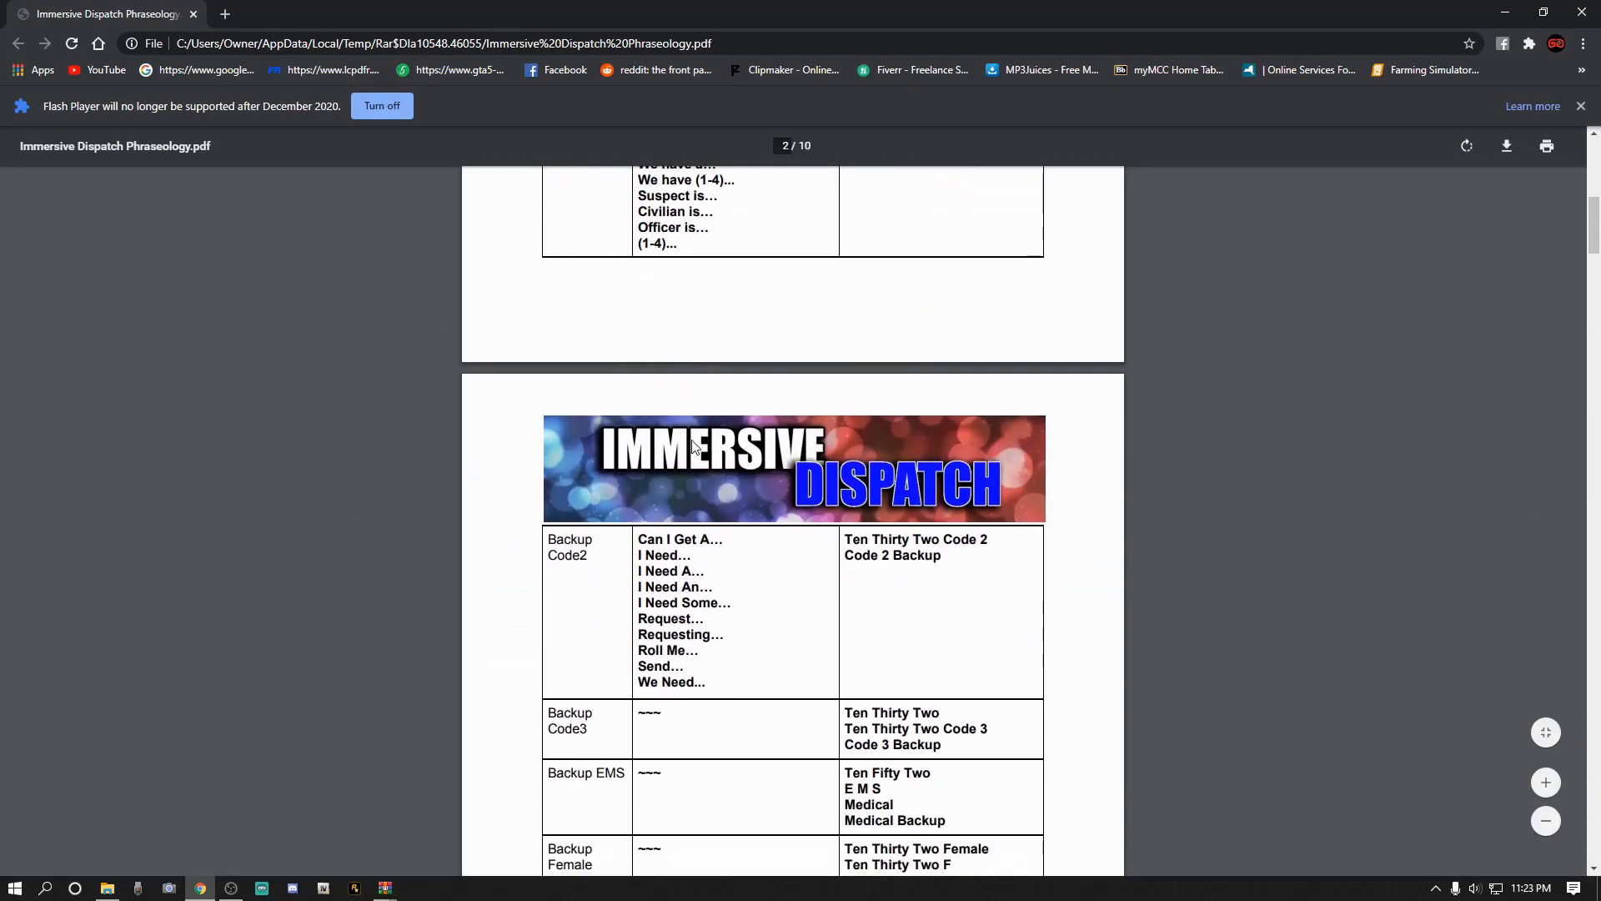
{"action": "scroll", "coordinate": [684, 438], "scroll_direction": "down", "scroll_amount": 6}
{"action": "scroll", "coordinate": [697, 446], "scroll_direction": "down", "scroll_amount": 15}
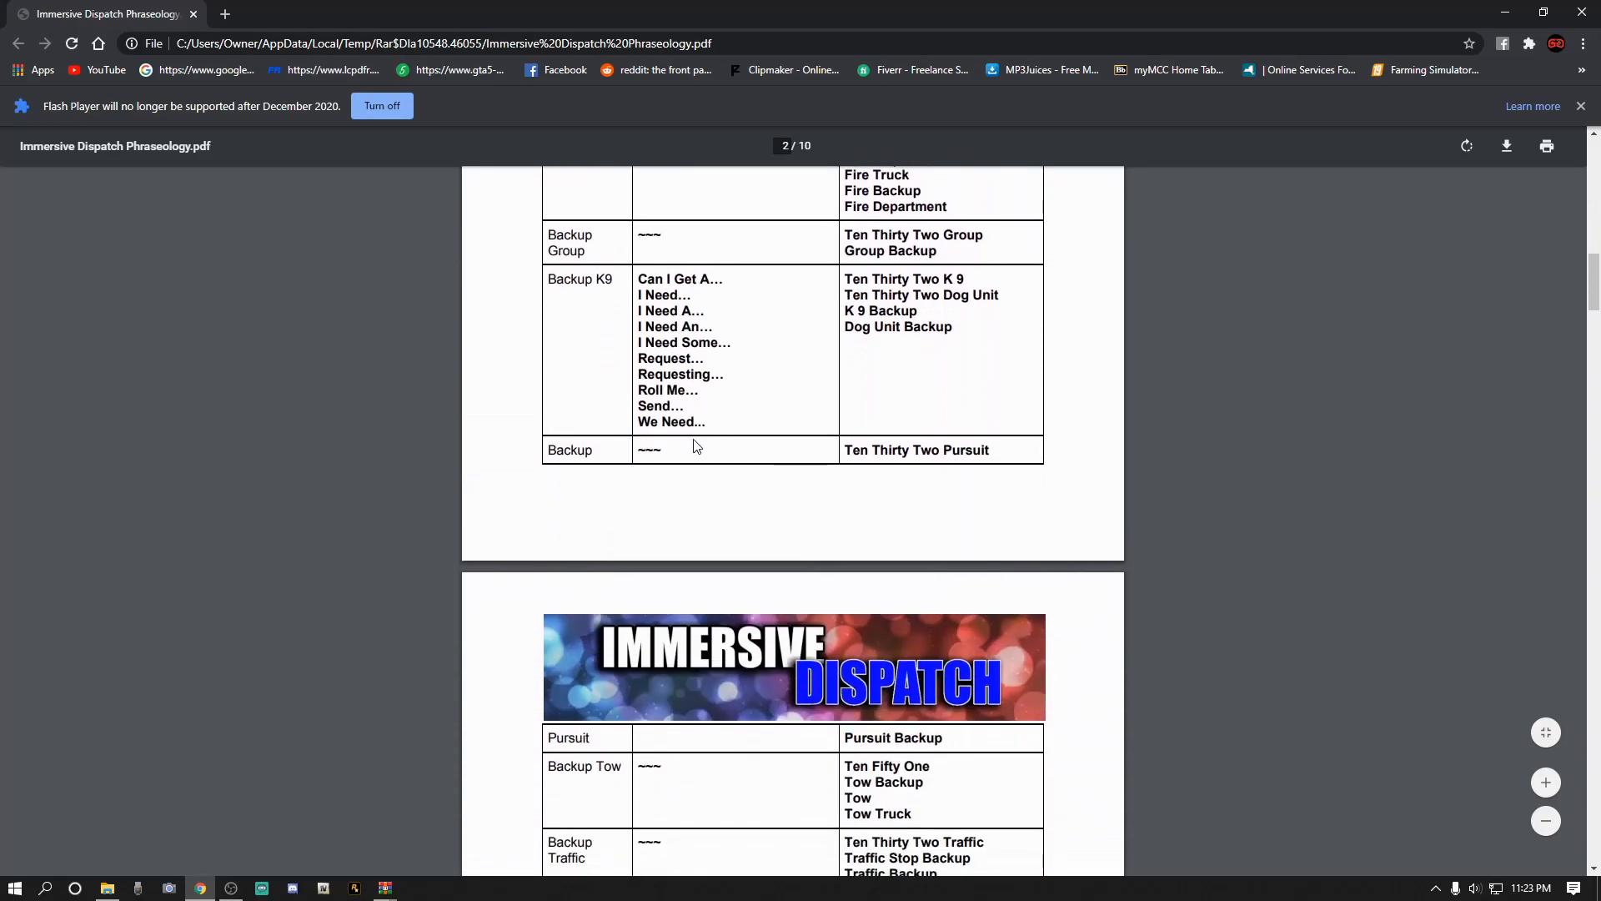
{"action": "scroll", "coordinate": [696, 447], "scroll_direction": "down", "scroll_amount": 6}
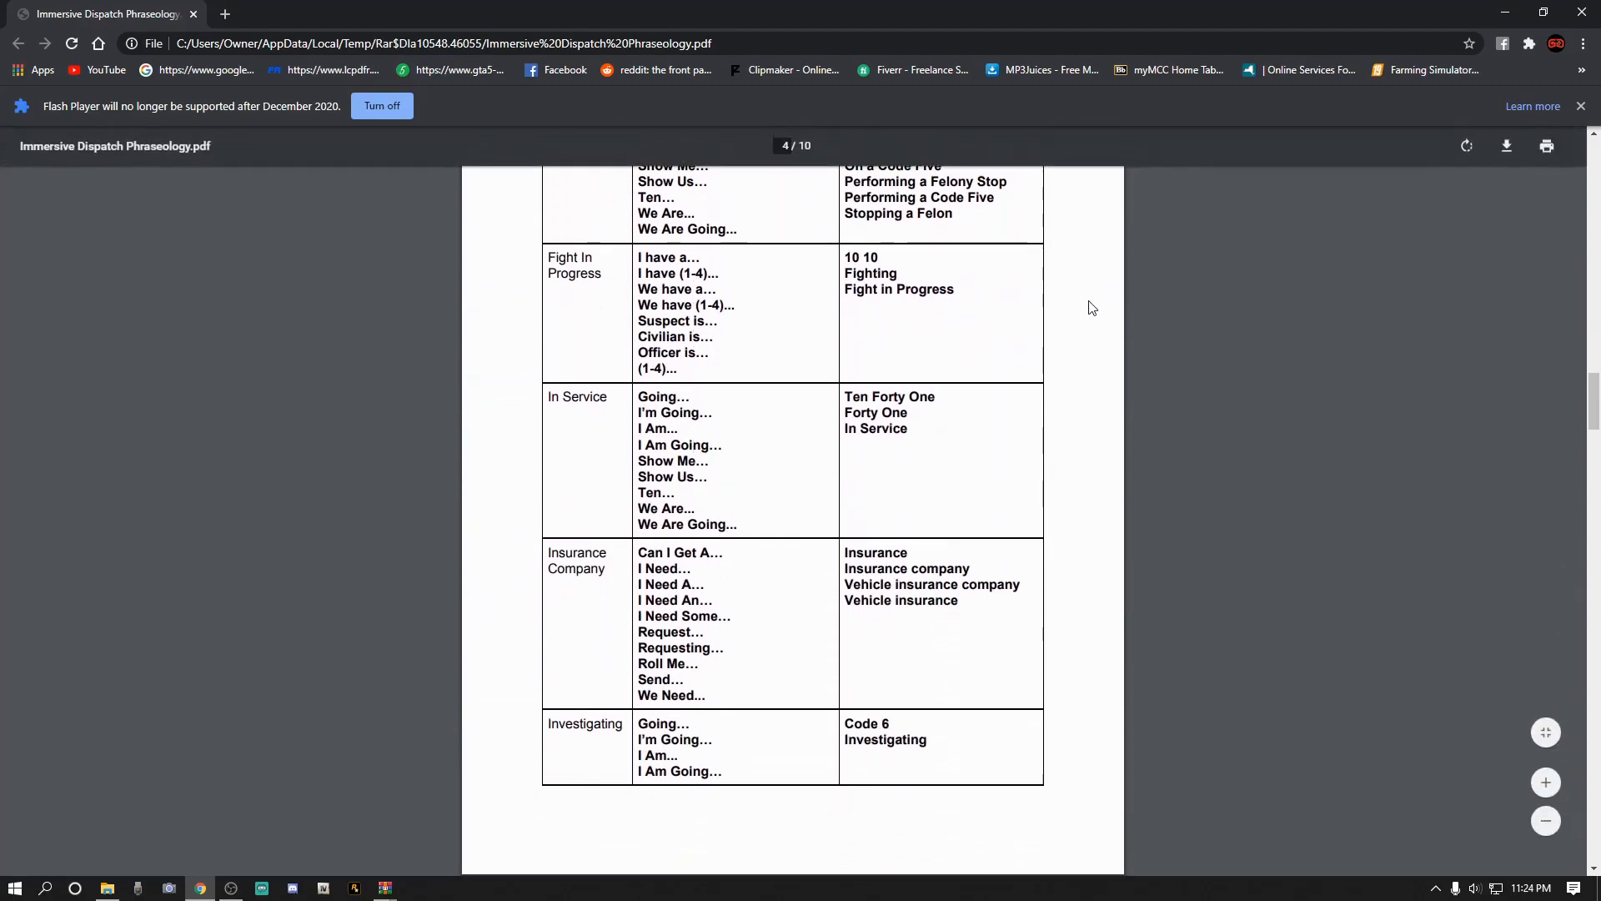
{"action": "left_click", "coordinate": [1584, 13]}
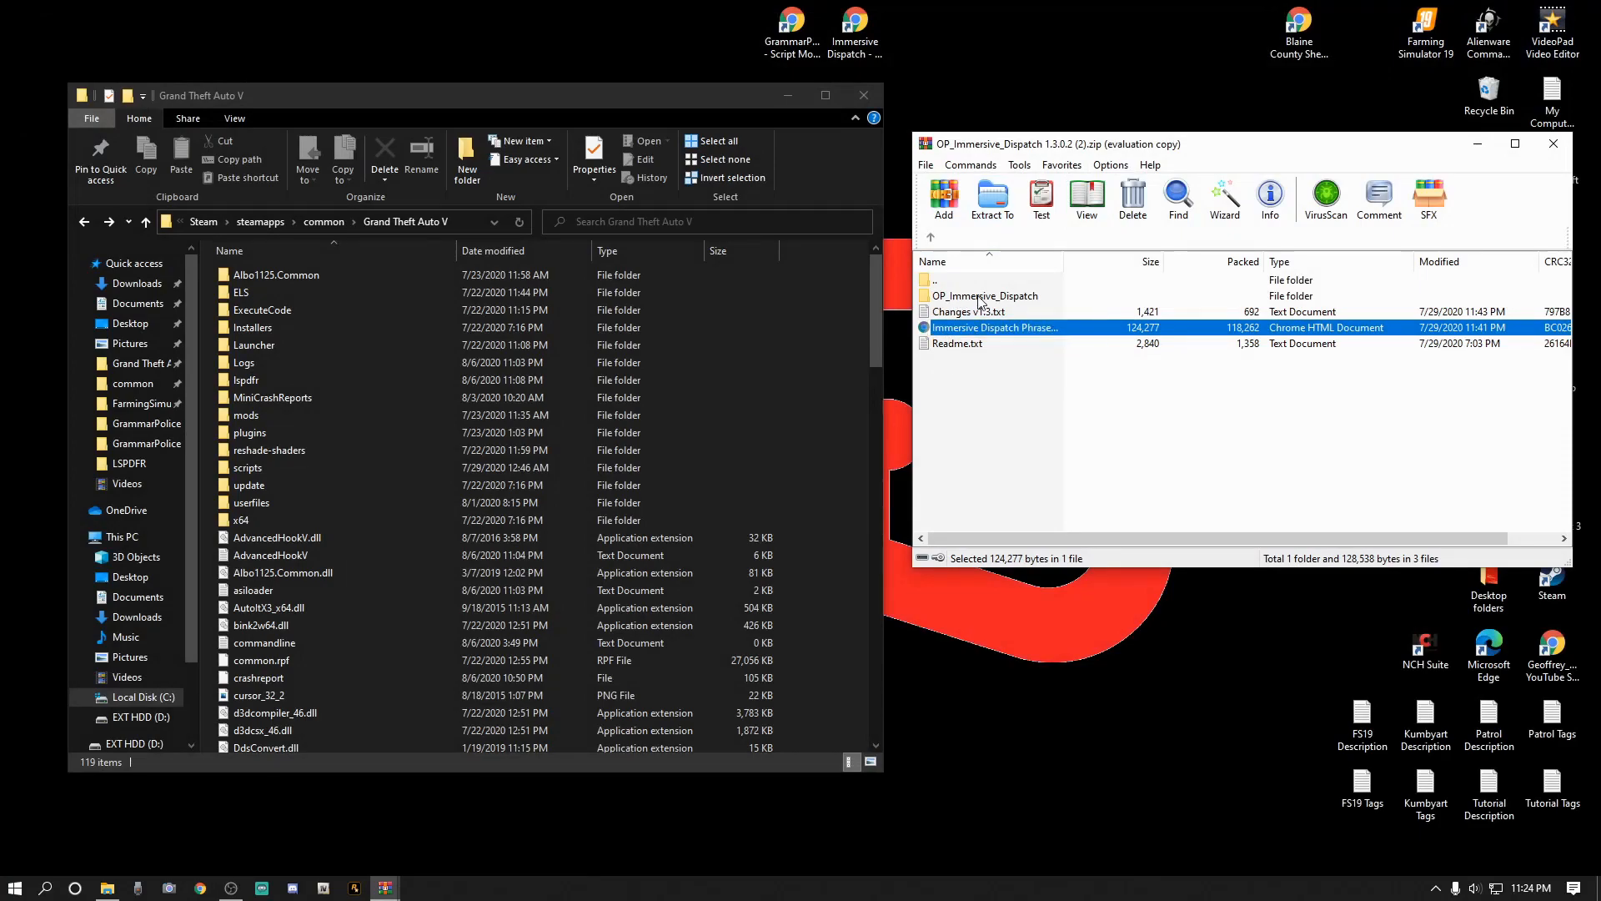
{"action": "left_click", "coordinate": [991, 432]}
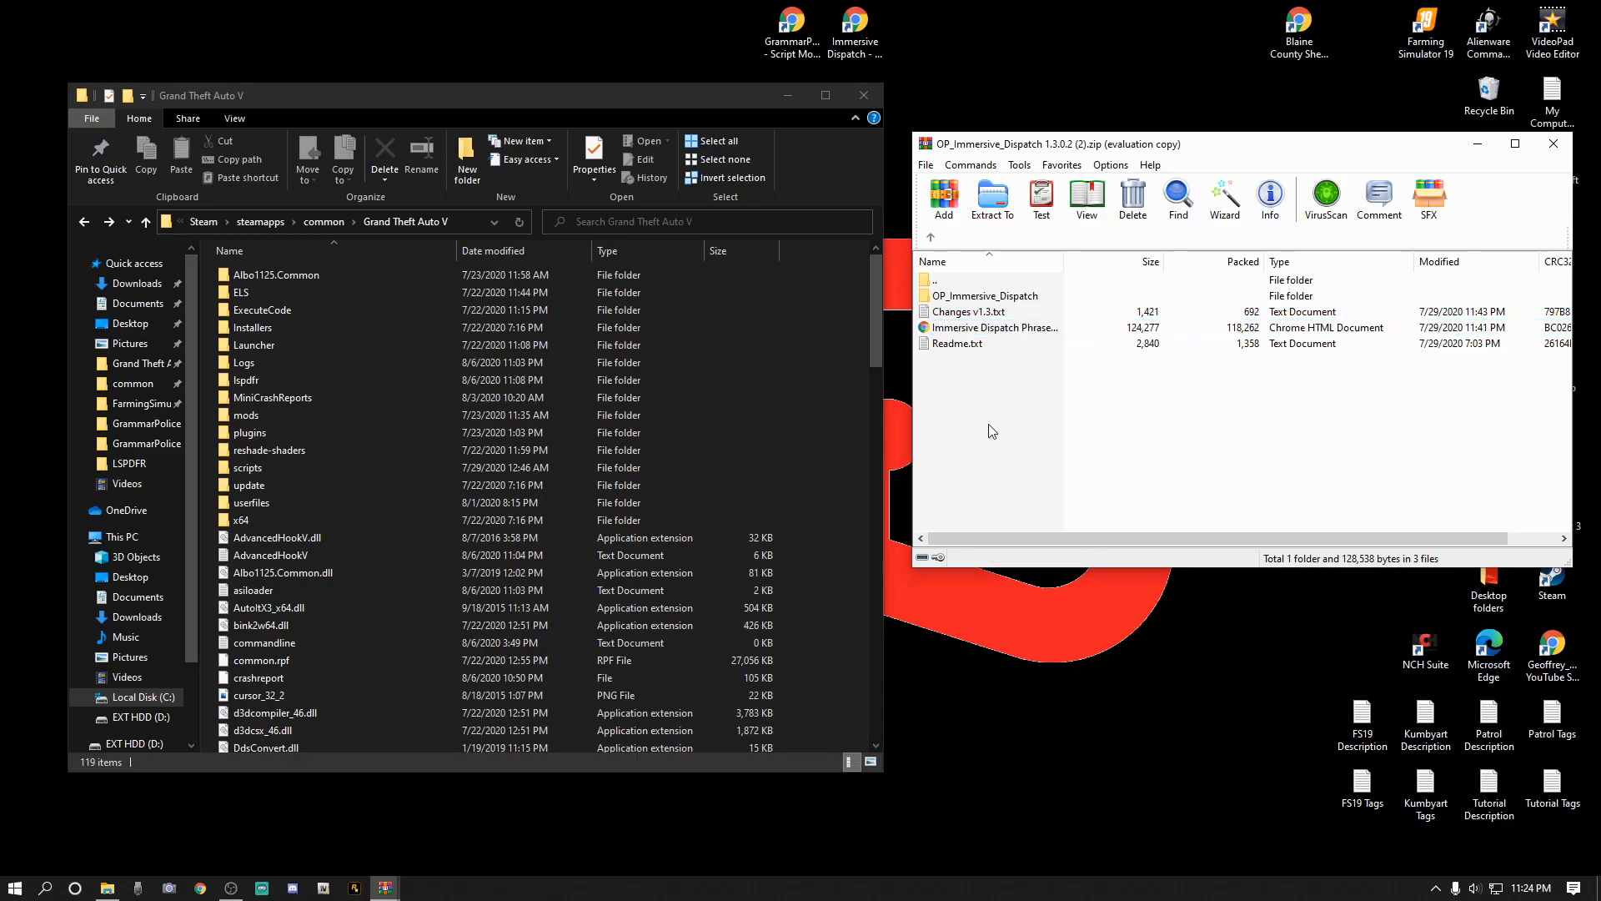
Open the archive's OP_Immersive_Dispatch folder and compare its RAGENativeUI.dll with the Grand Theft Auto V copy, cancelling the file transfer.
{"action": "double_click", "coordinate": [988, 297]}
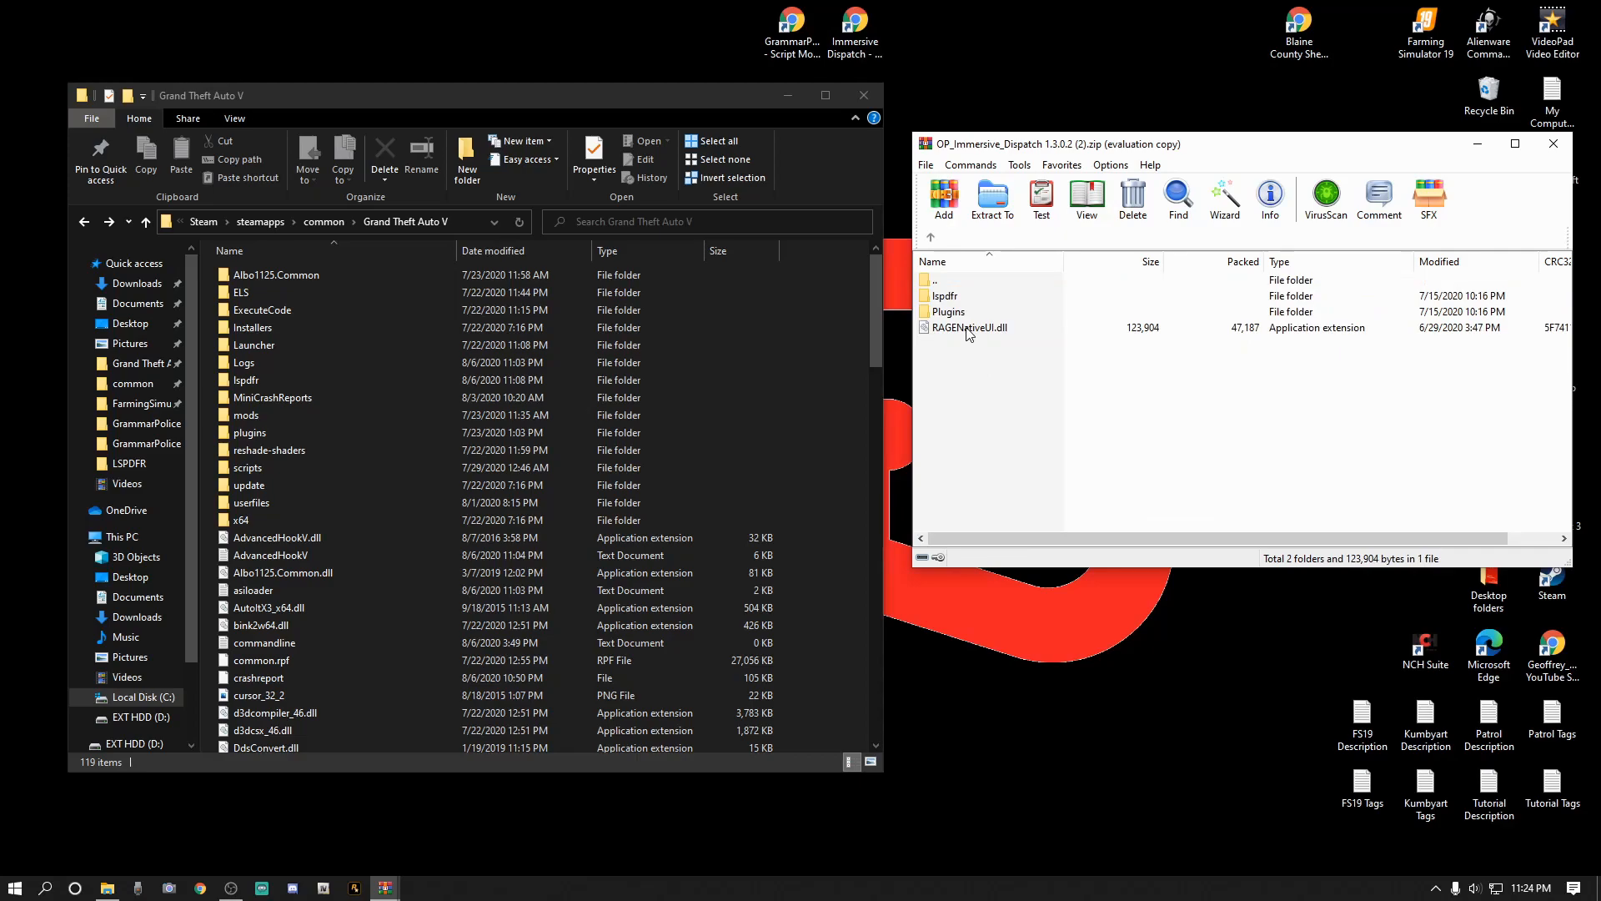
{"action": "left_click_drag", "start_coordinate": [956, 332], "coordinate": [831, 619]}
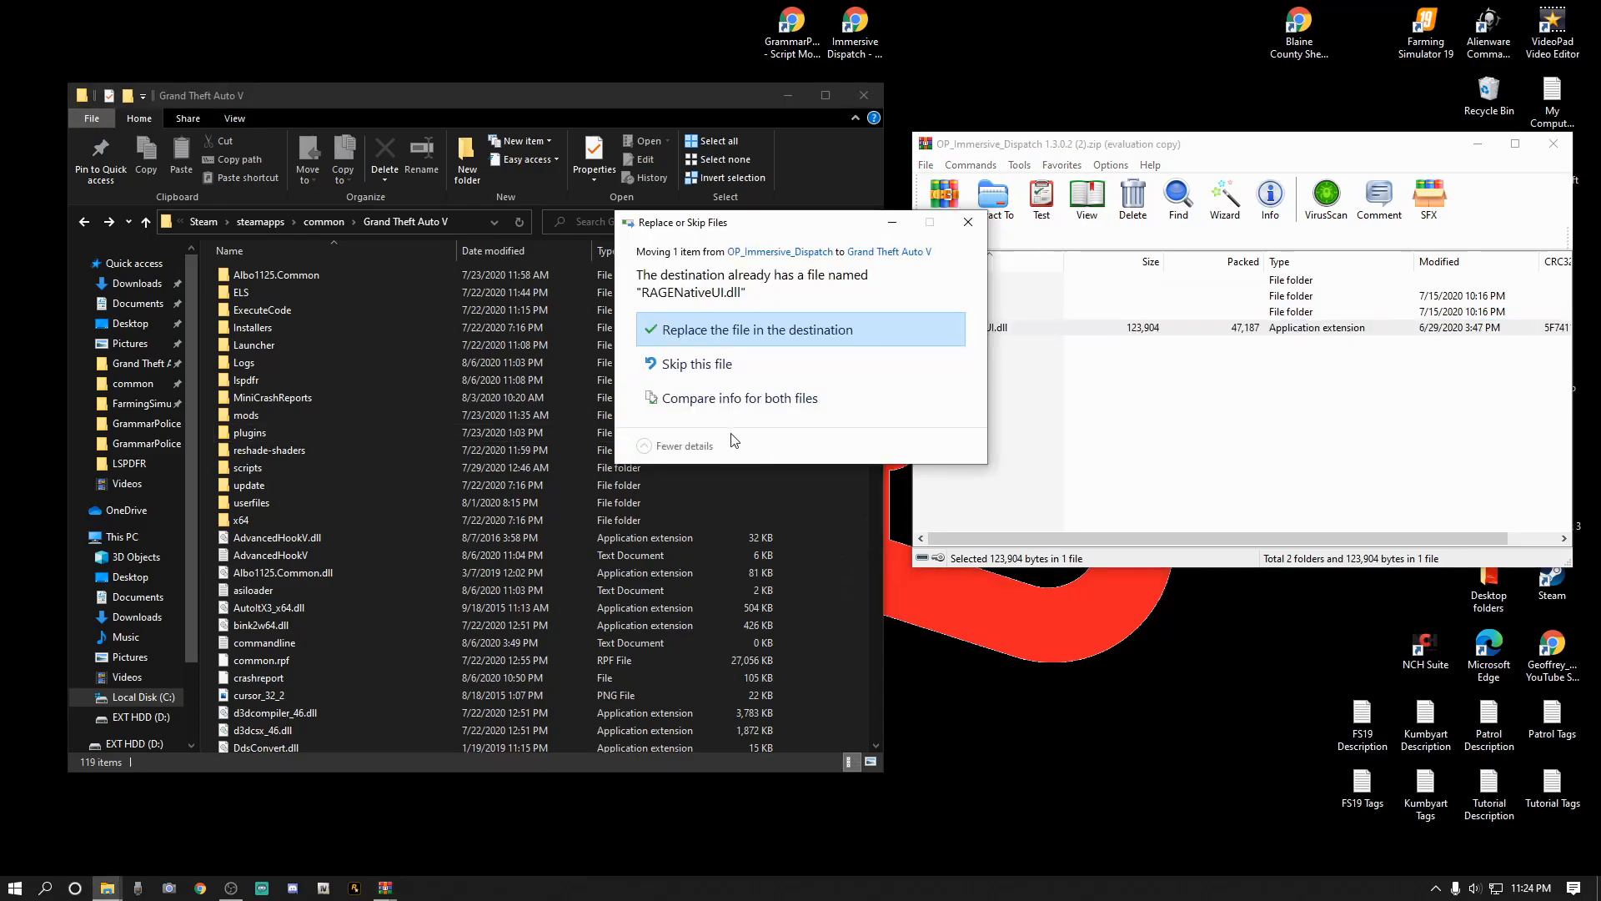
{"action": "left_click", "coordinate": [685, 402]}
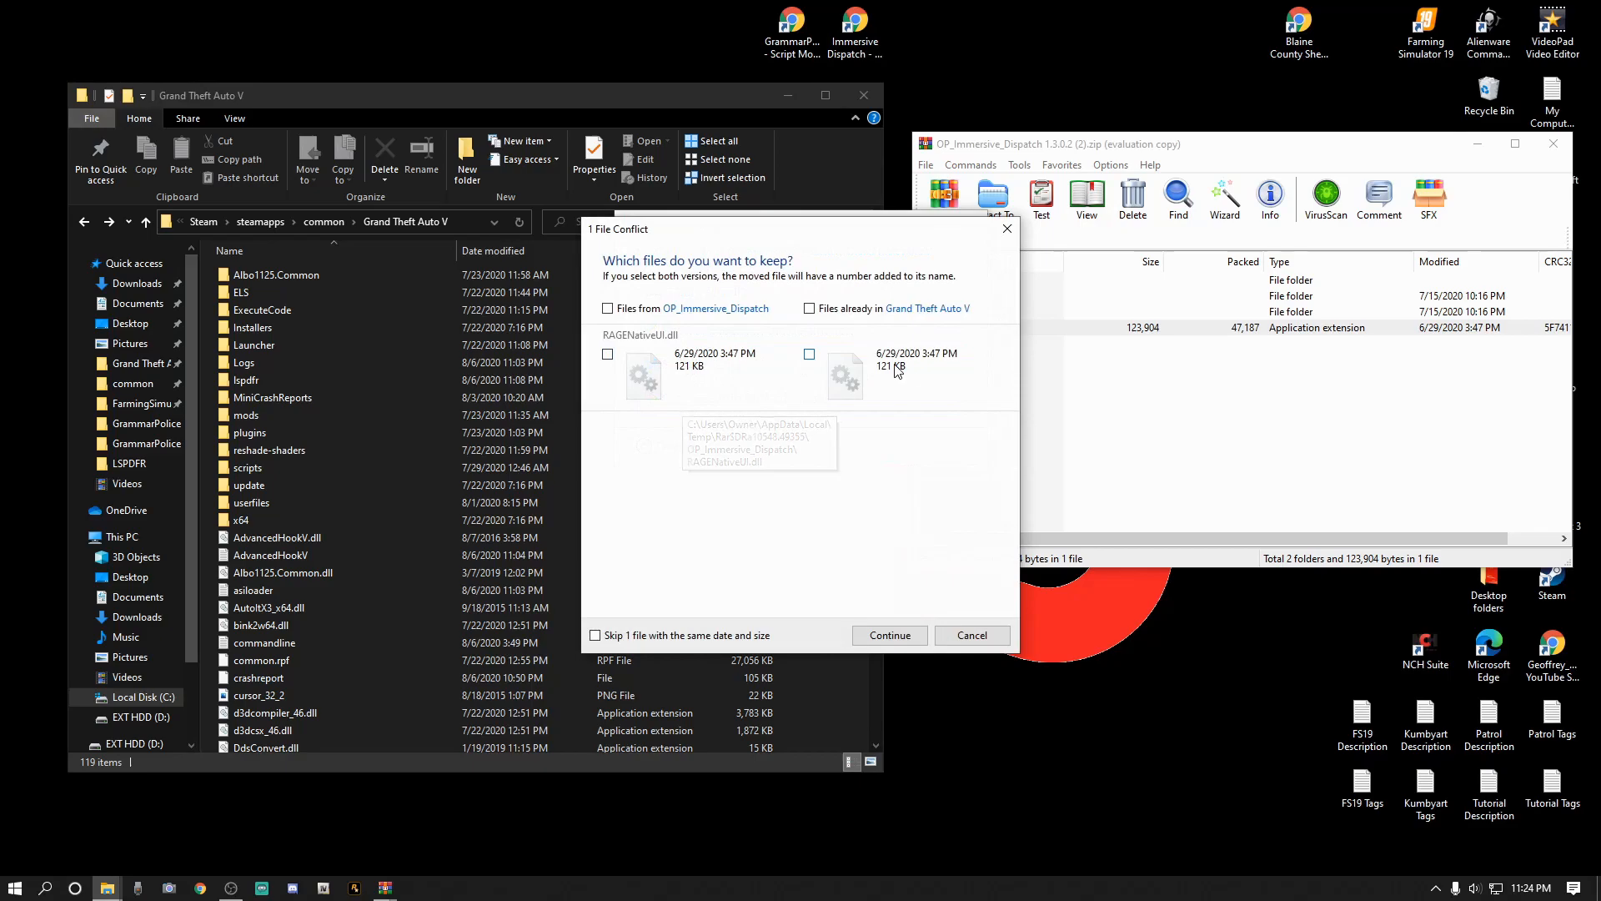
{"action": "left_click", "coordinate": [1006, 229]}
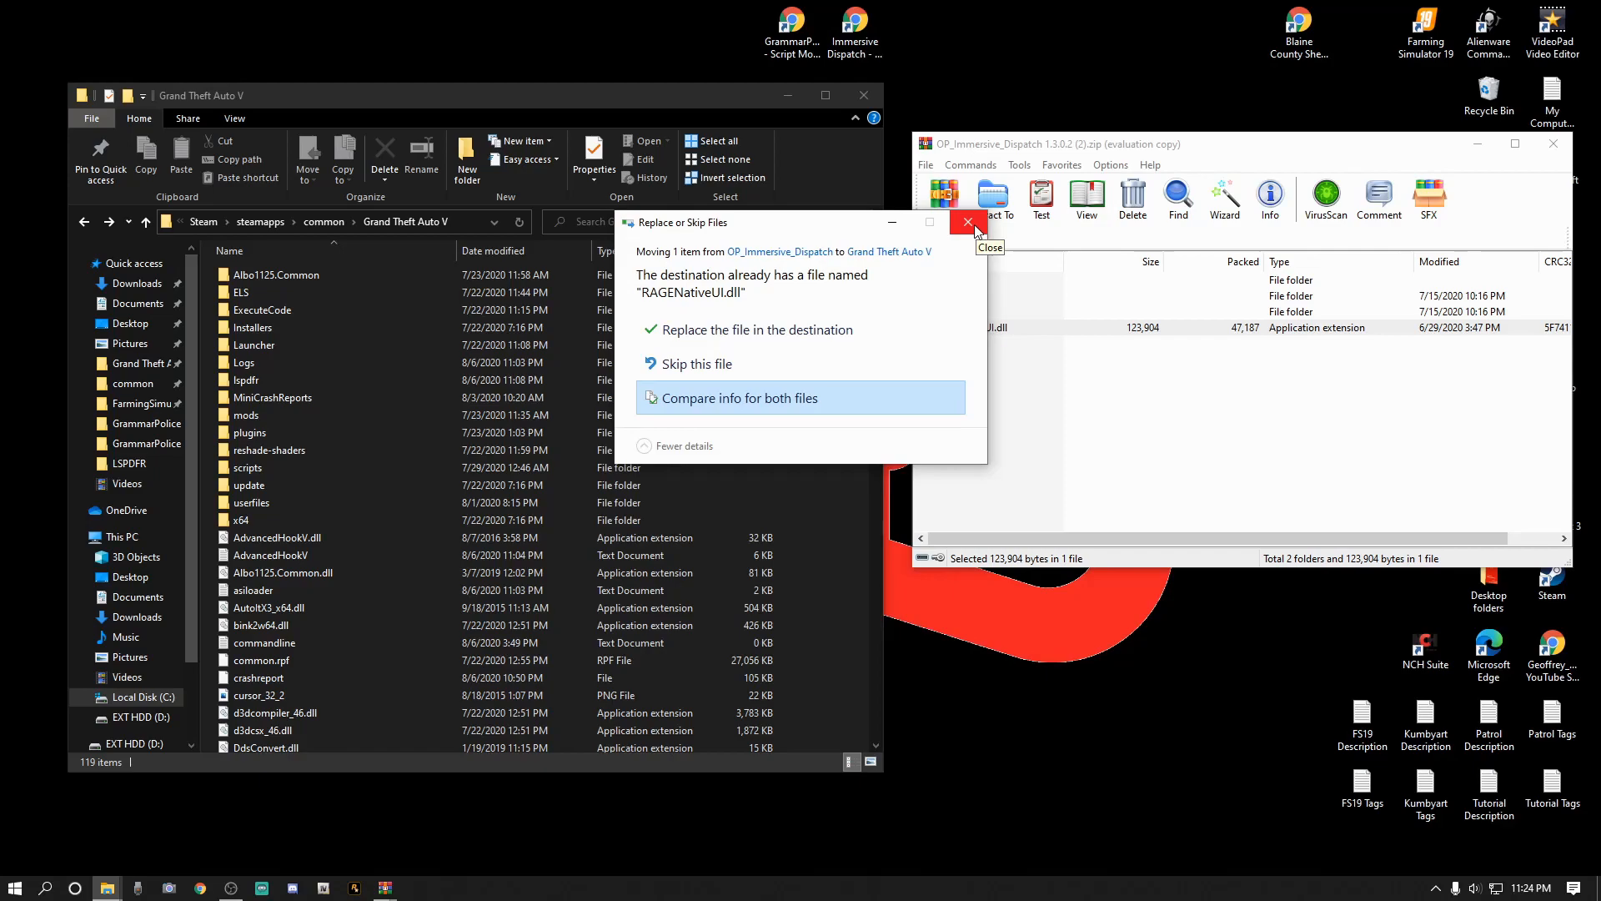
{"action": "left_click", "coordinate": [968, 223]}
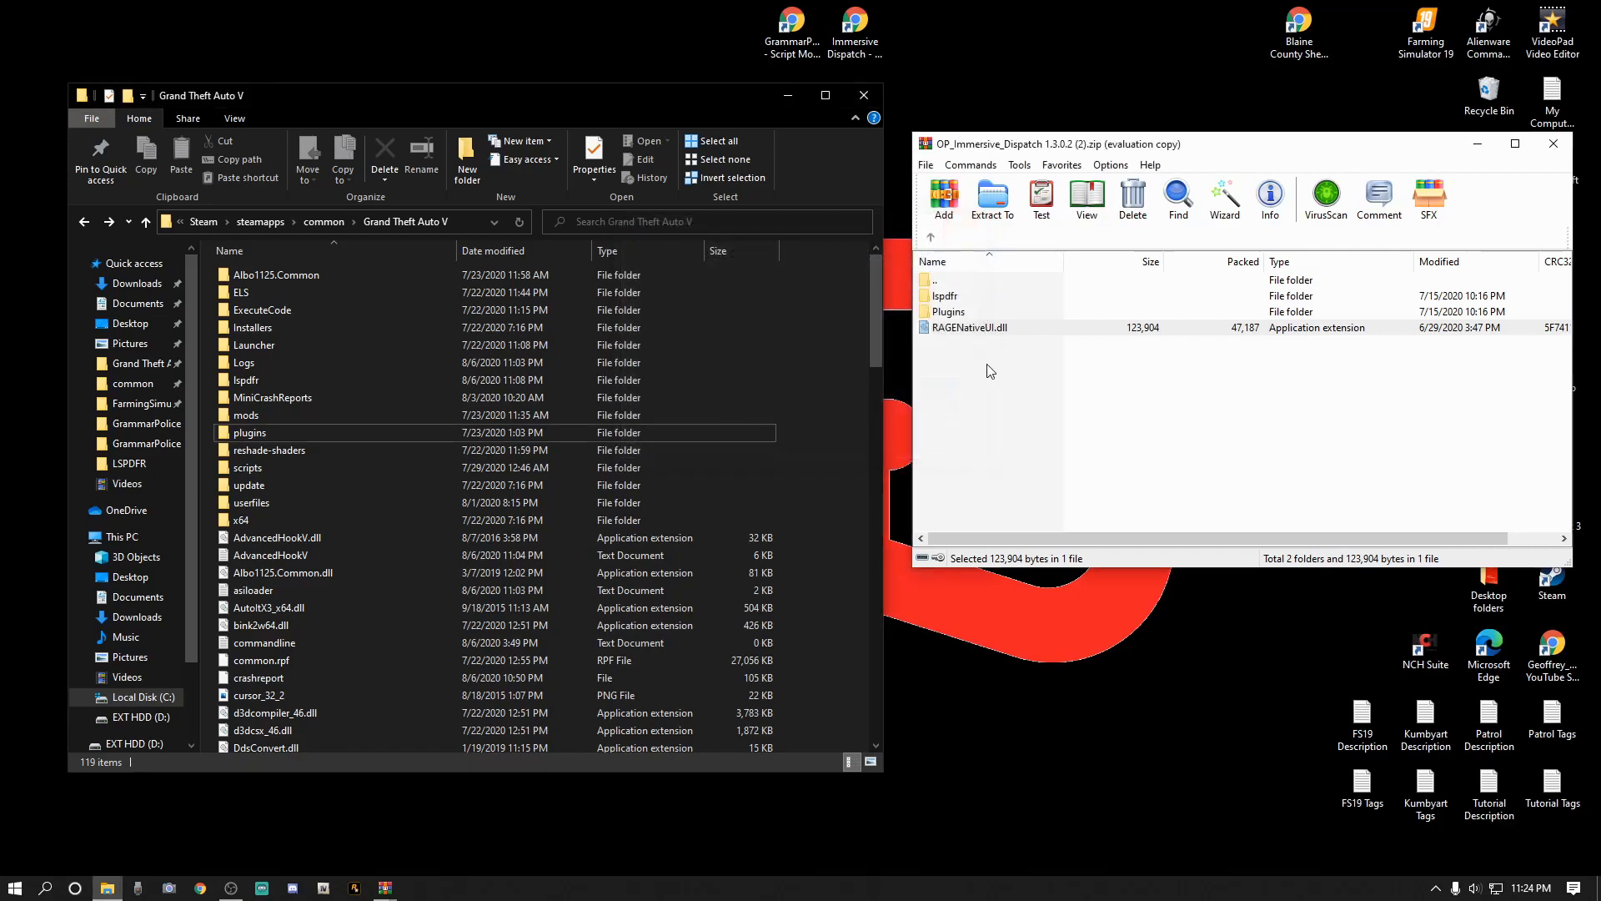
Copy the lspdfr and Plugins folders from the archive into the Grand Theft Auto V folder, replacing the existing files.
{"action": "left_click", "coordinate": [957, 313]}
{"action": "left_click", "coordinate": [956, 297], "text": "shift"}
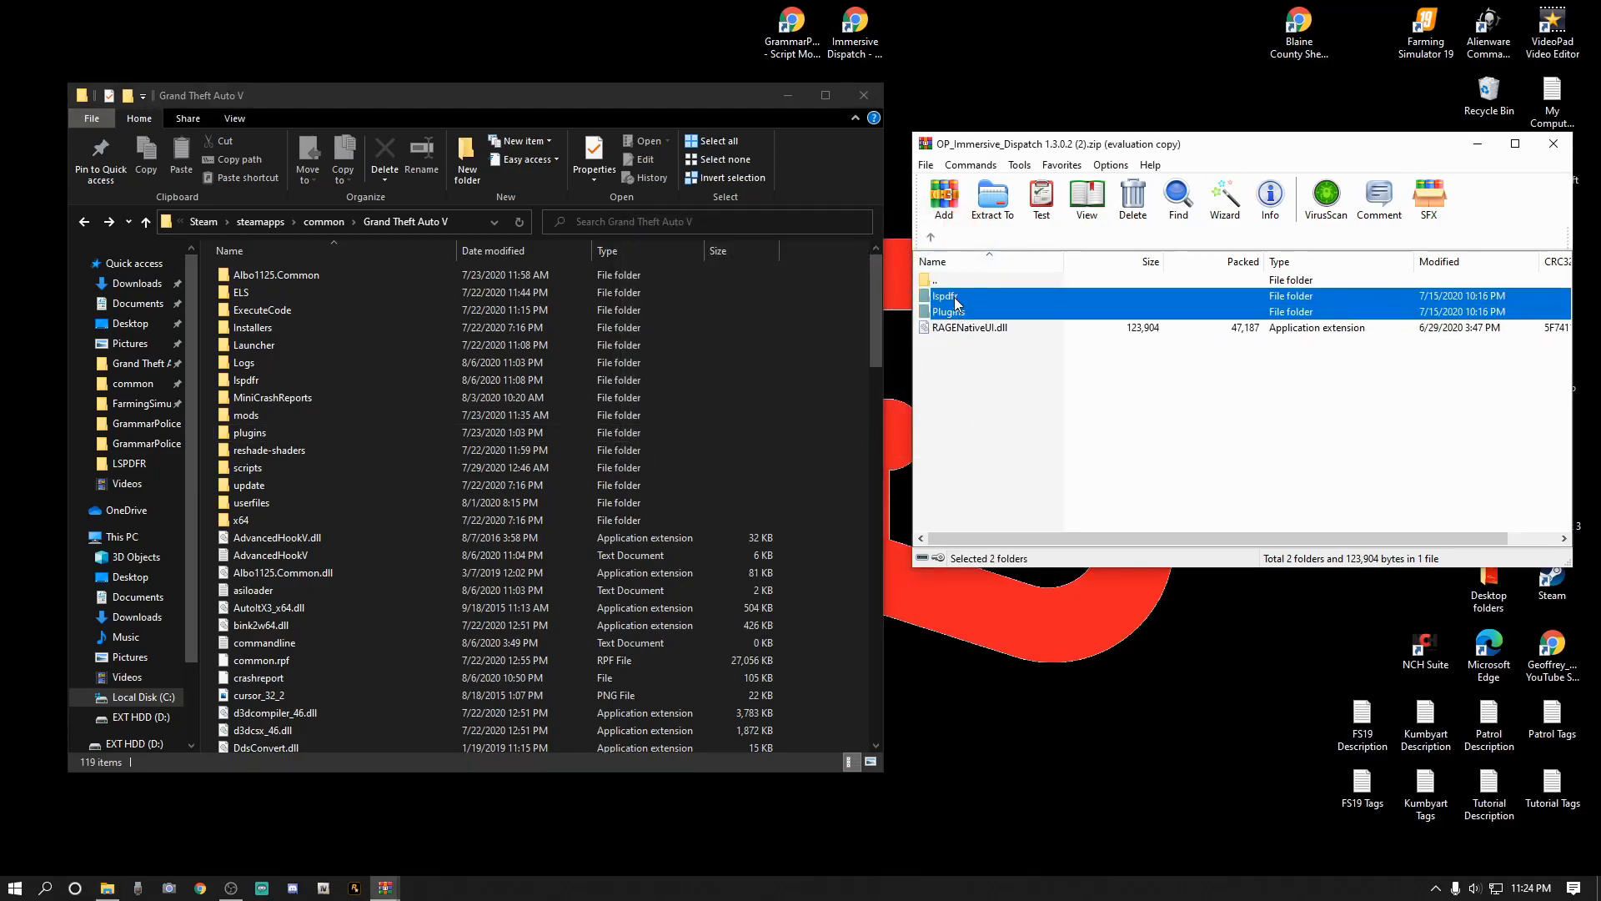
{"action": "left_click_drag", "start_coordinate": [972, 308], "coordinate": [855, 560]}
{"action": "left_click_drag", "start_coordinate": [844, 639], "coordinate": [844, 638]}
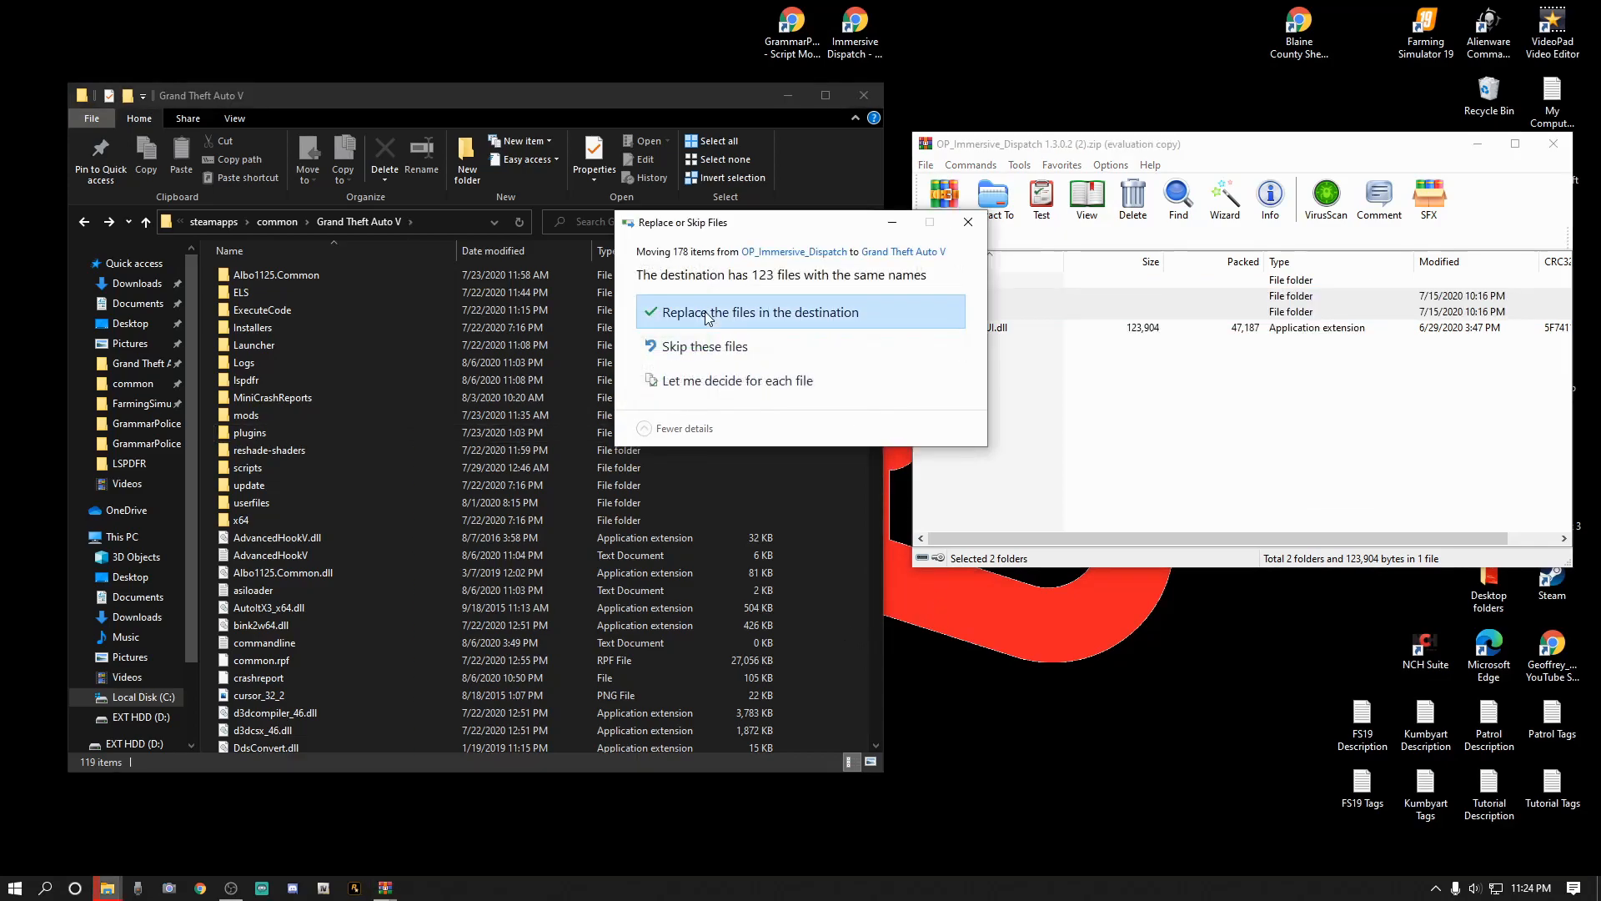
{"action": "left_click", "coordinate": [706, 313]}
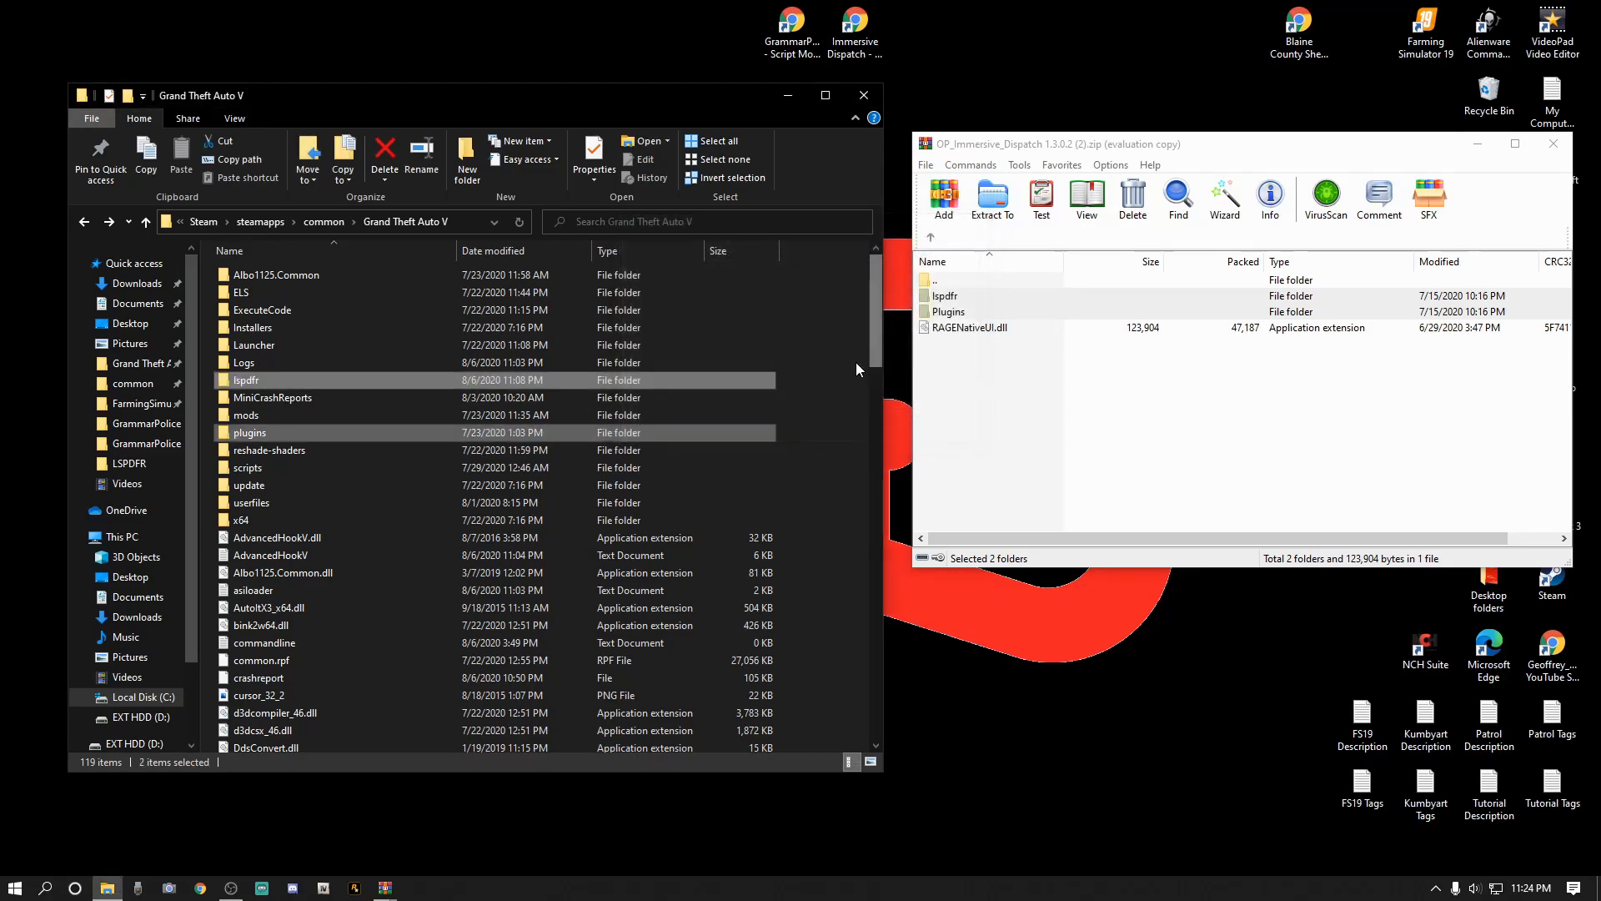
Open the LSPDFR folder inside plugins, check the contents of its OP folder, and return to LSPDFR.
{"action": "double_click", "coordinate": [262, 436]}
{"action": "double_click", "coordinate": [287, 292]}
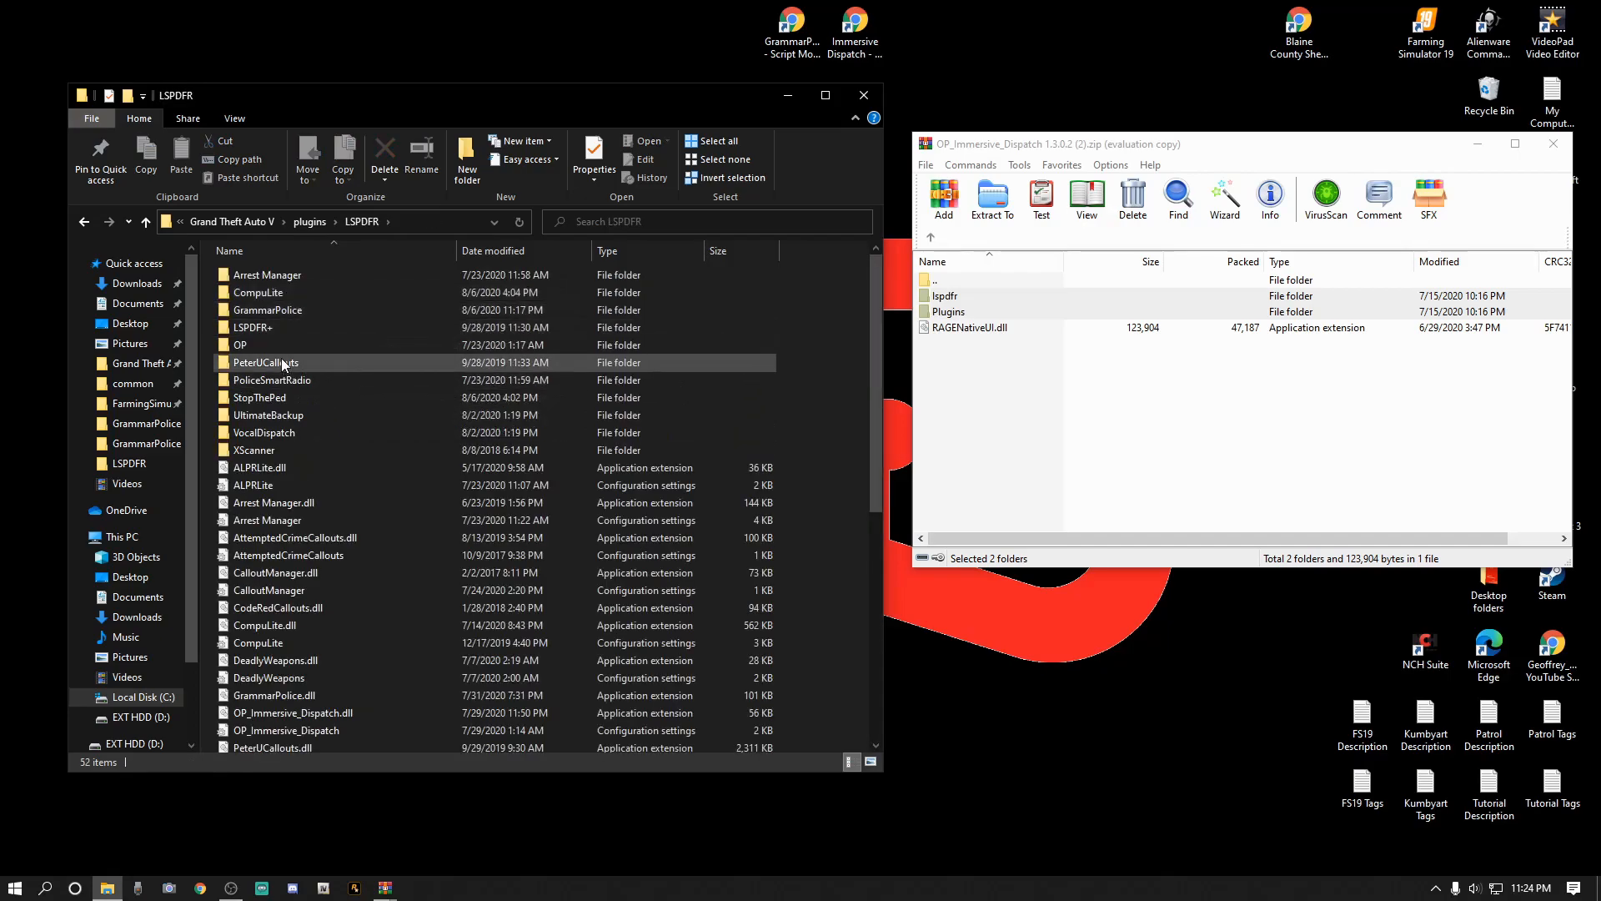
{"action": "double_click", "coordinate": [244, 343]}
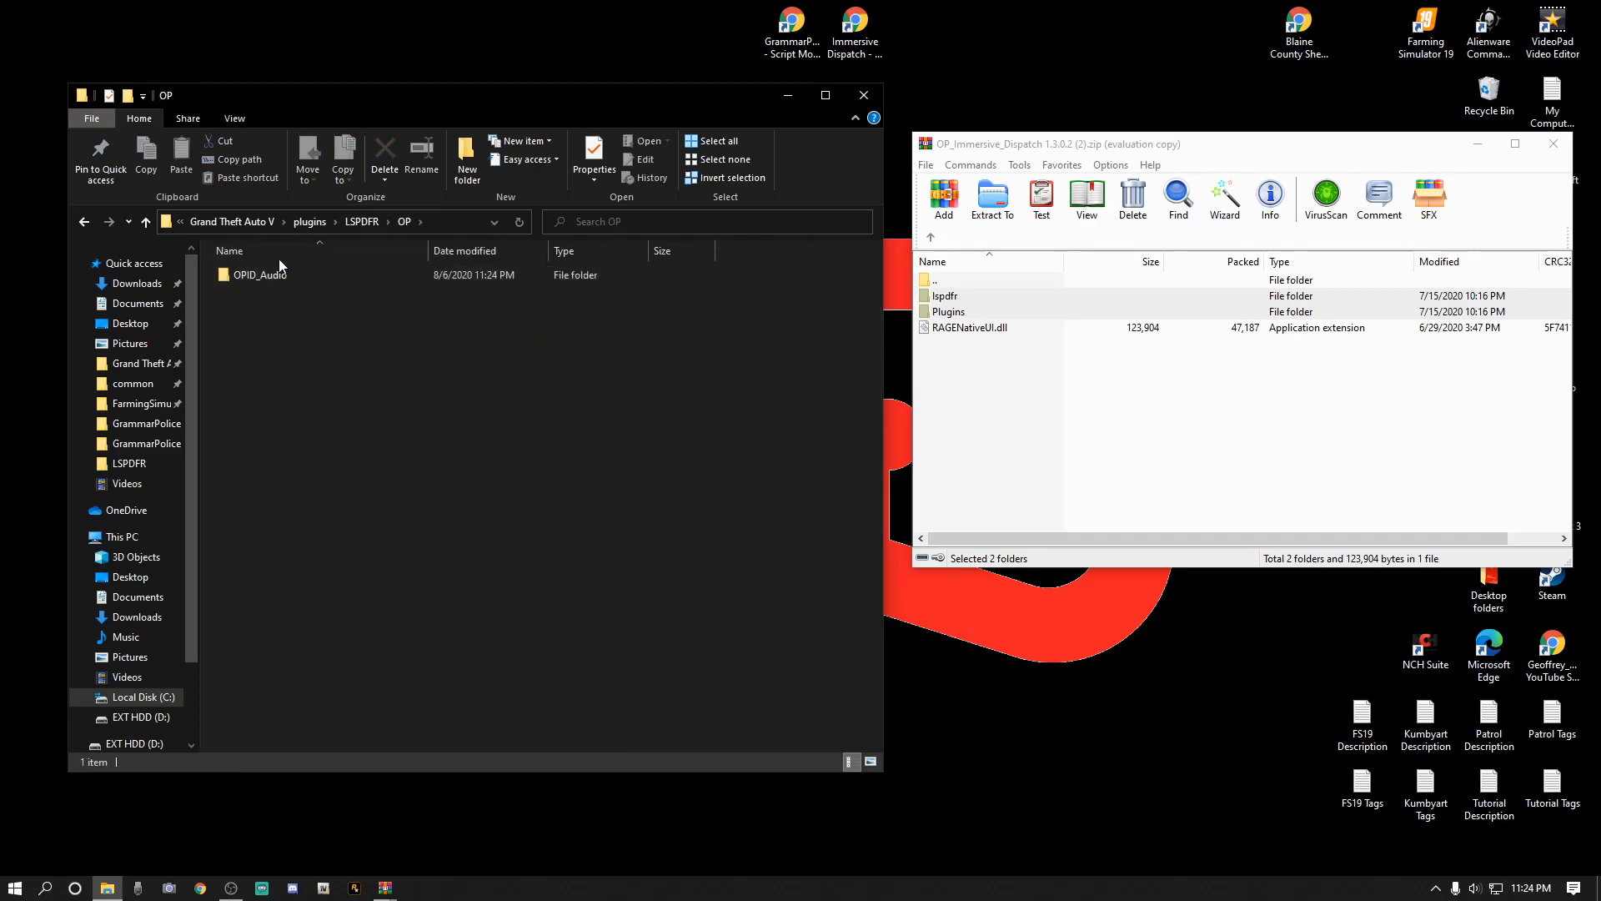
{"action": "left_click", "coordinate": [84, 221]}
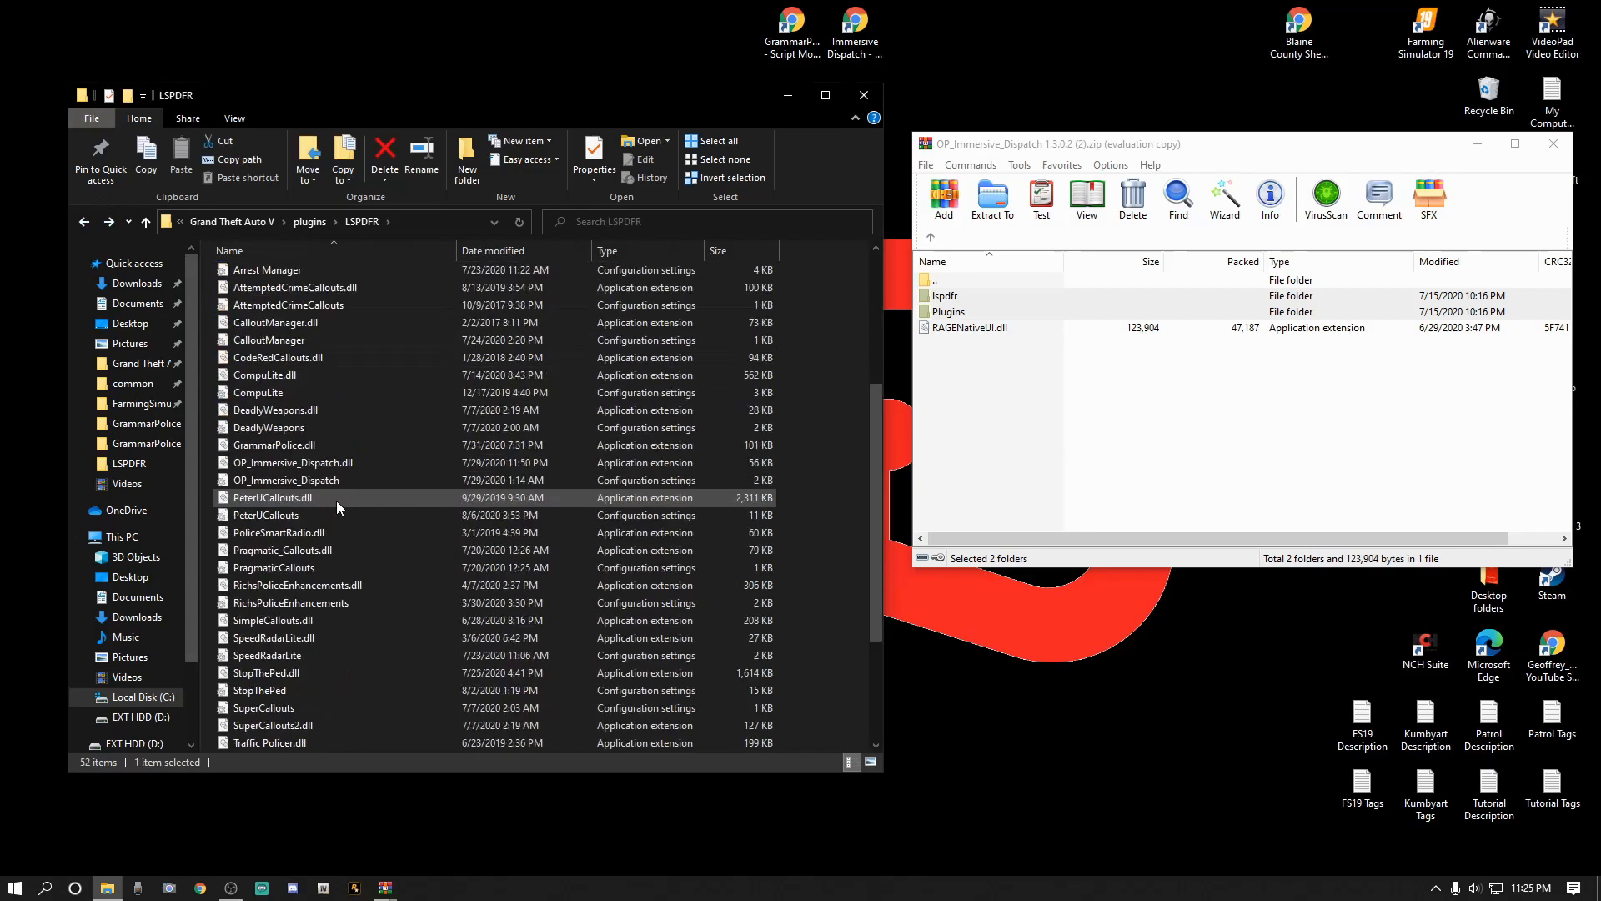
Review the callsign, sound, check-in, panic button, menu and backup settings in the OP_Immersive_Dispatch configuration file, closing it without changes.
{"action": "scroll", "coordinate": [337, 500], "scroll_direction": "down", "scroll_amount": 1}
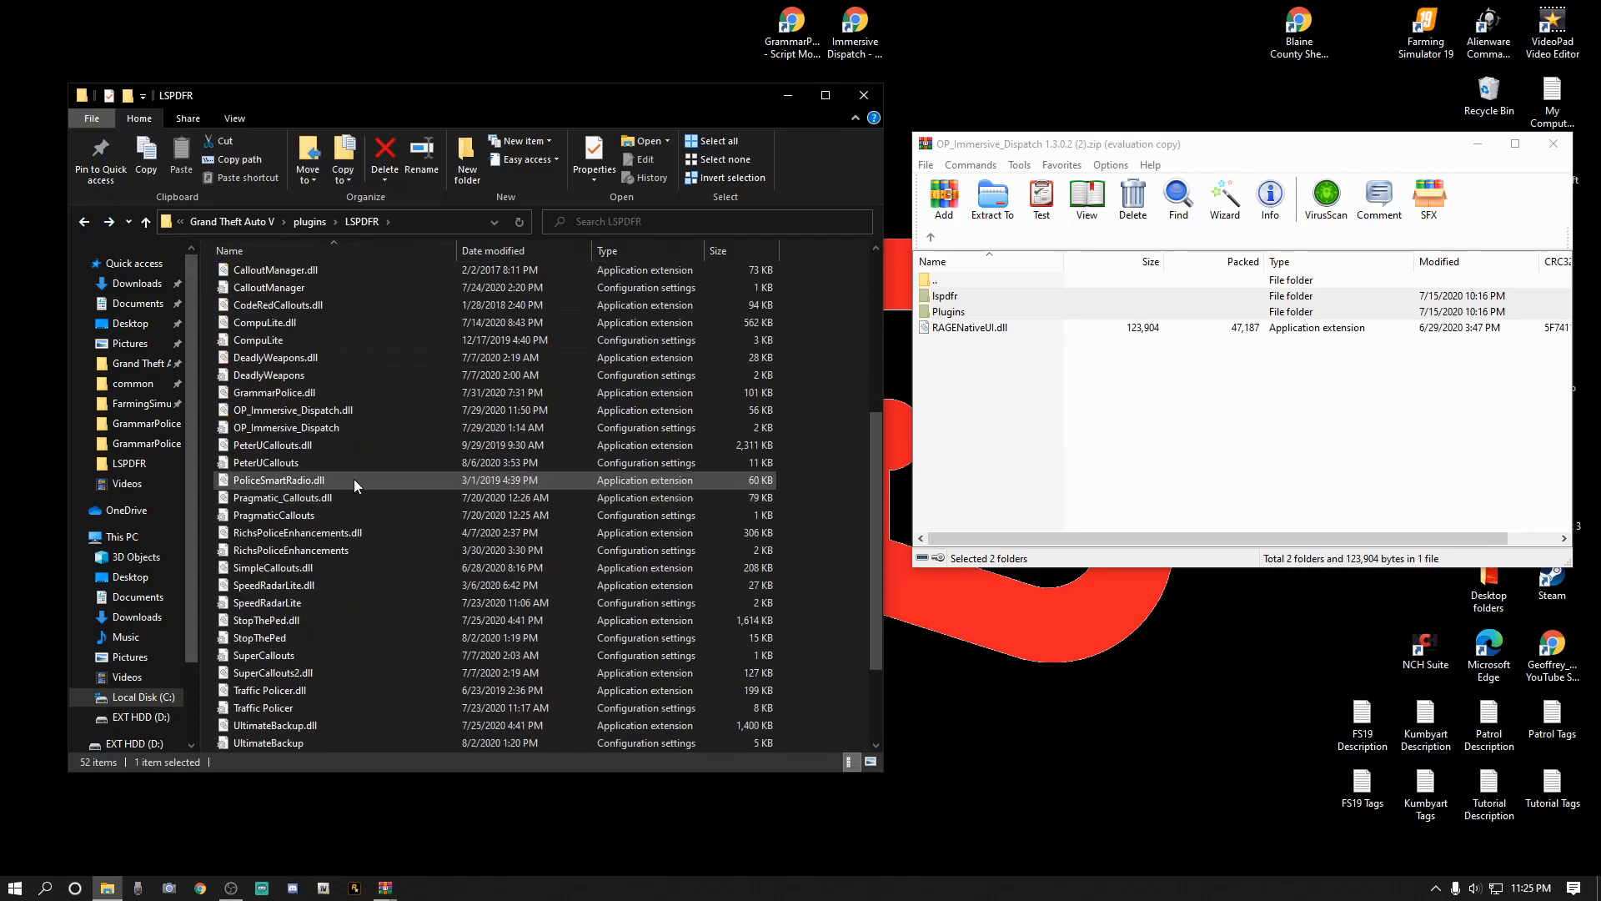
{"action": "double_click", "coordinate": [242, 432]}
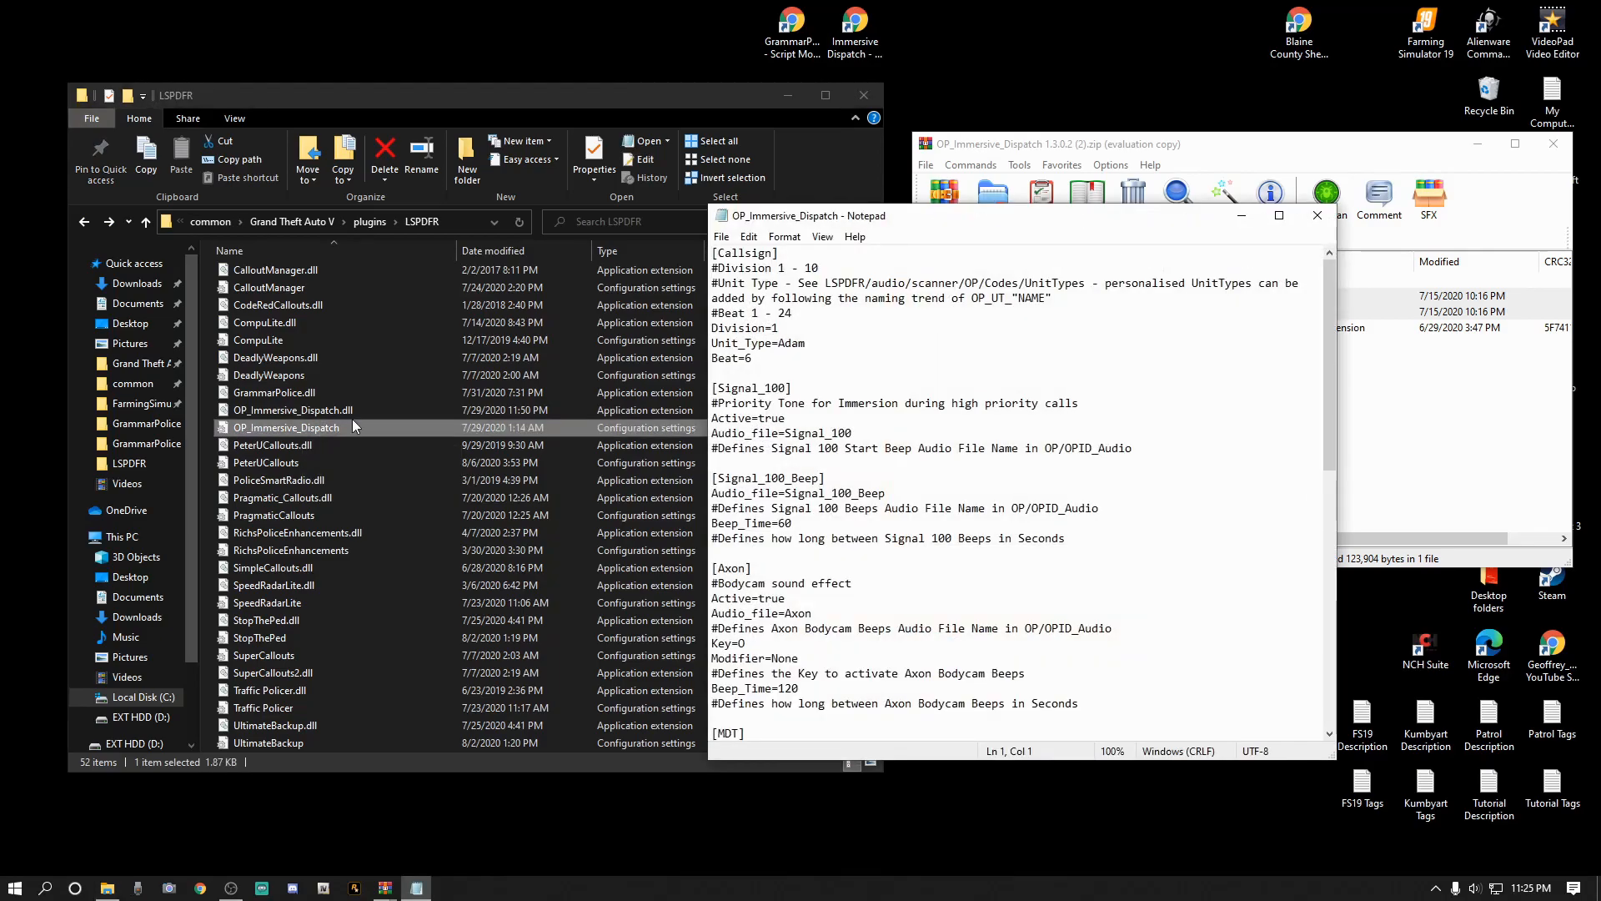
{"action": "left_click_drag", "start_coordinate": [987, 228], "coordinate": [533, 100]}
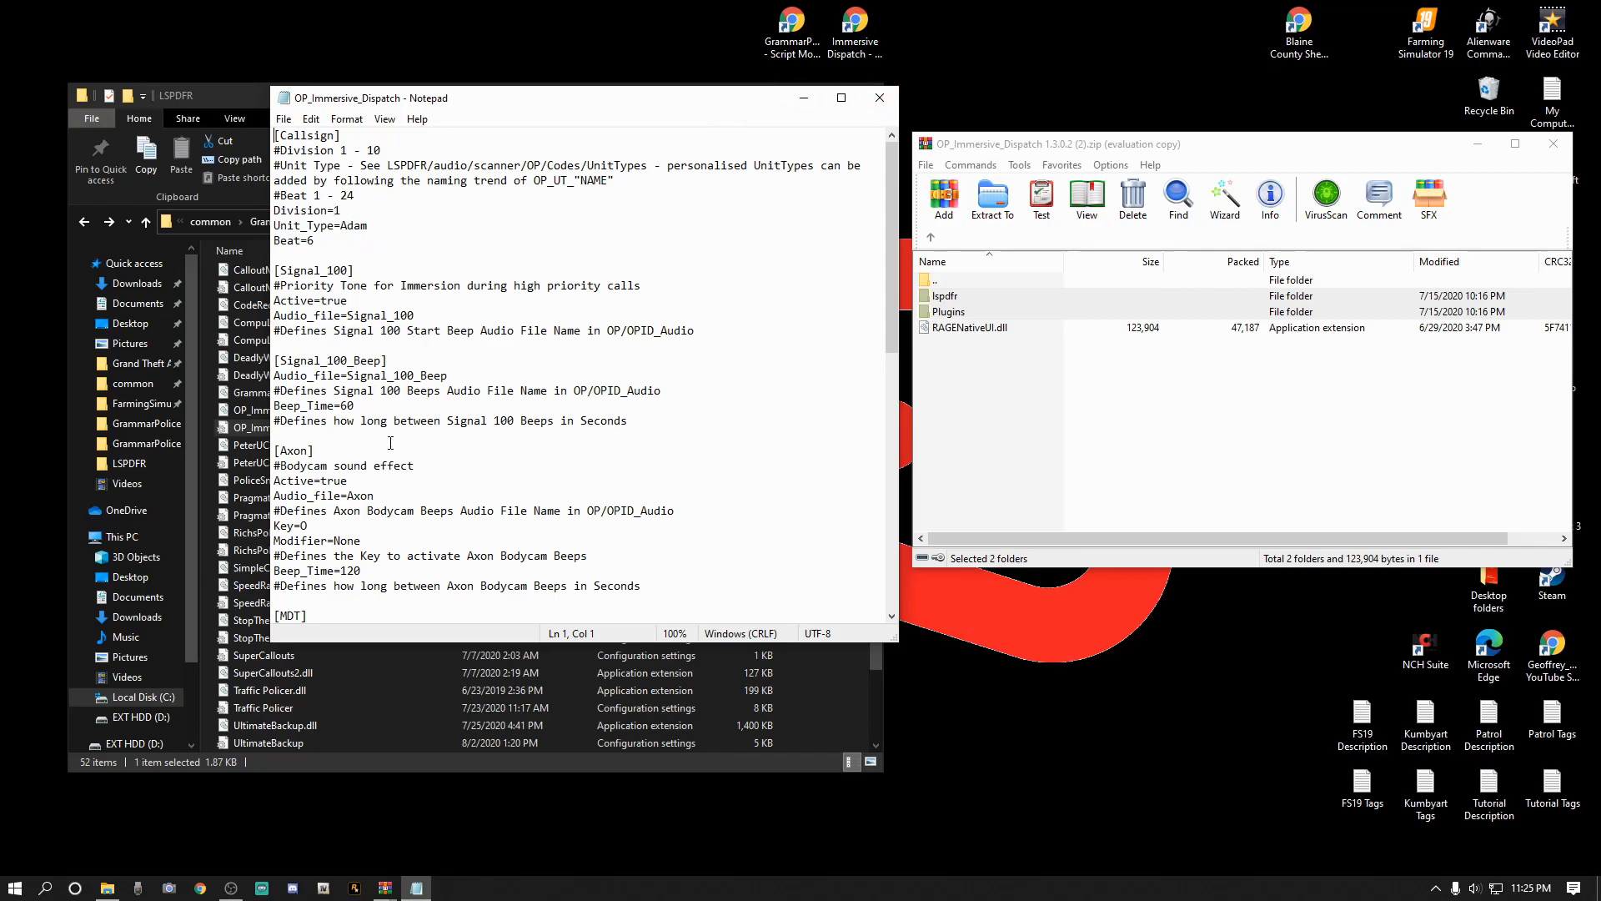
{"action": "scroll", "coordinate": [390, 442], "scroll_direction": "down", "scroll_amount": 4}
{"action": "scroll", "coordinate": [390, 443], "scroll_direction": "down", "scroll_amount": 1}
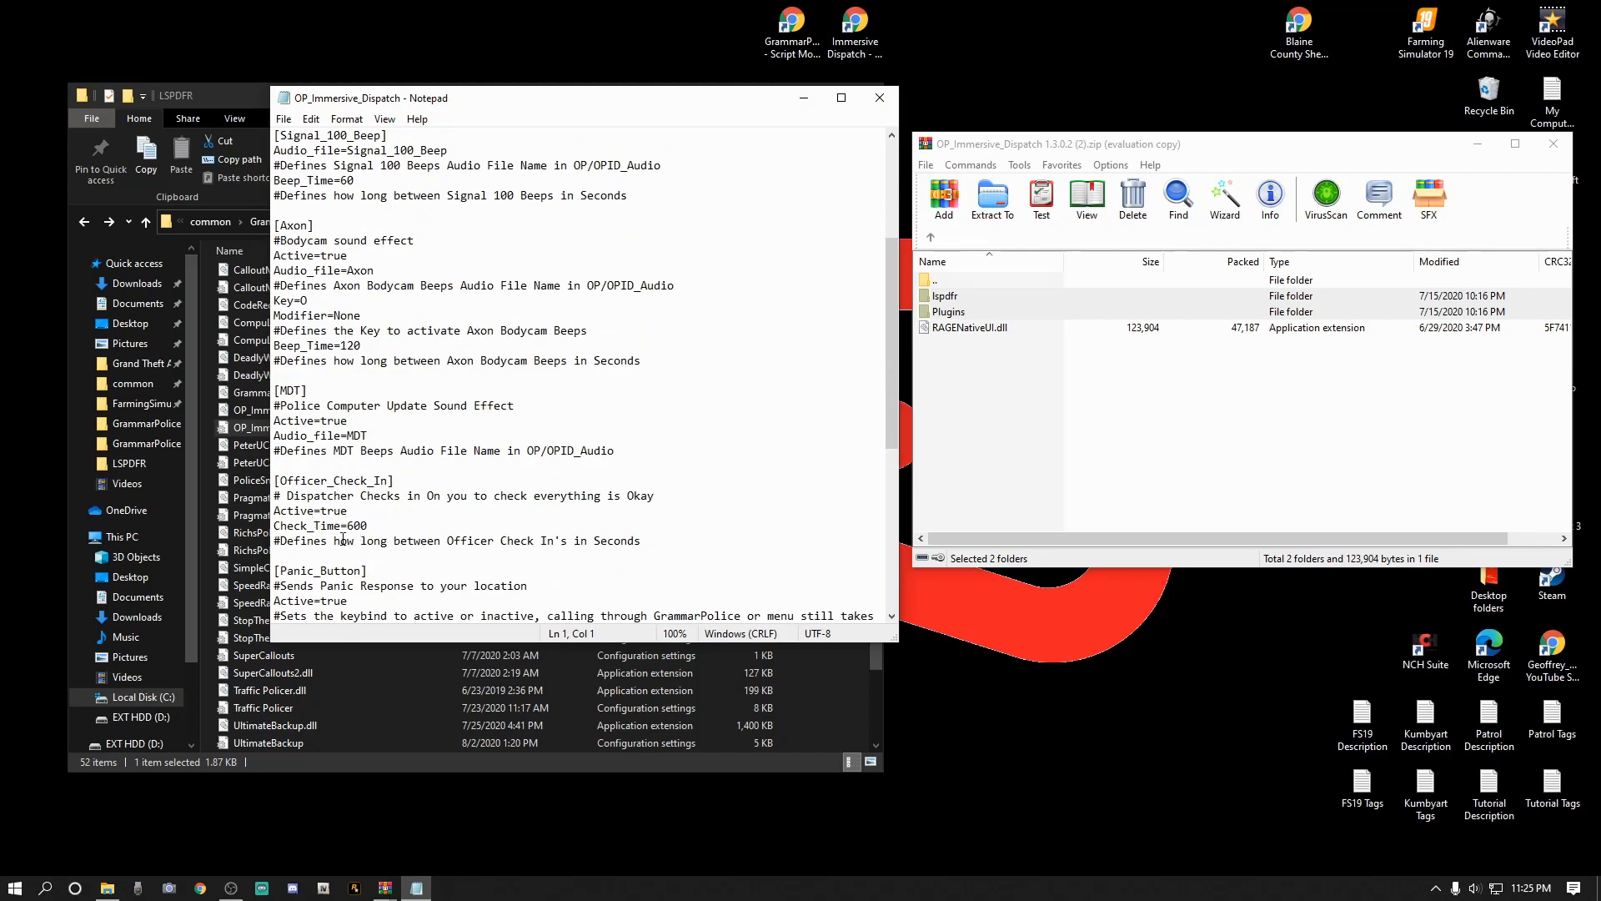
{"action": "scroll", "coordinate": [399, 522], "scroll_direction": "down", "scroll_amount": 2}
{"action": "scroll", "coordinate": [377, 500], "scroll_direction": "up", "scroll_amount": 3}
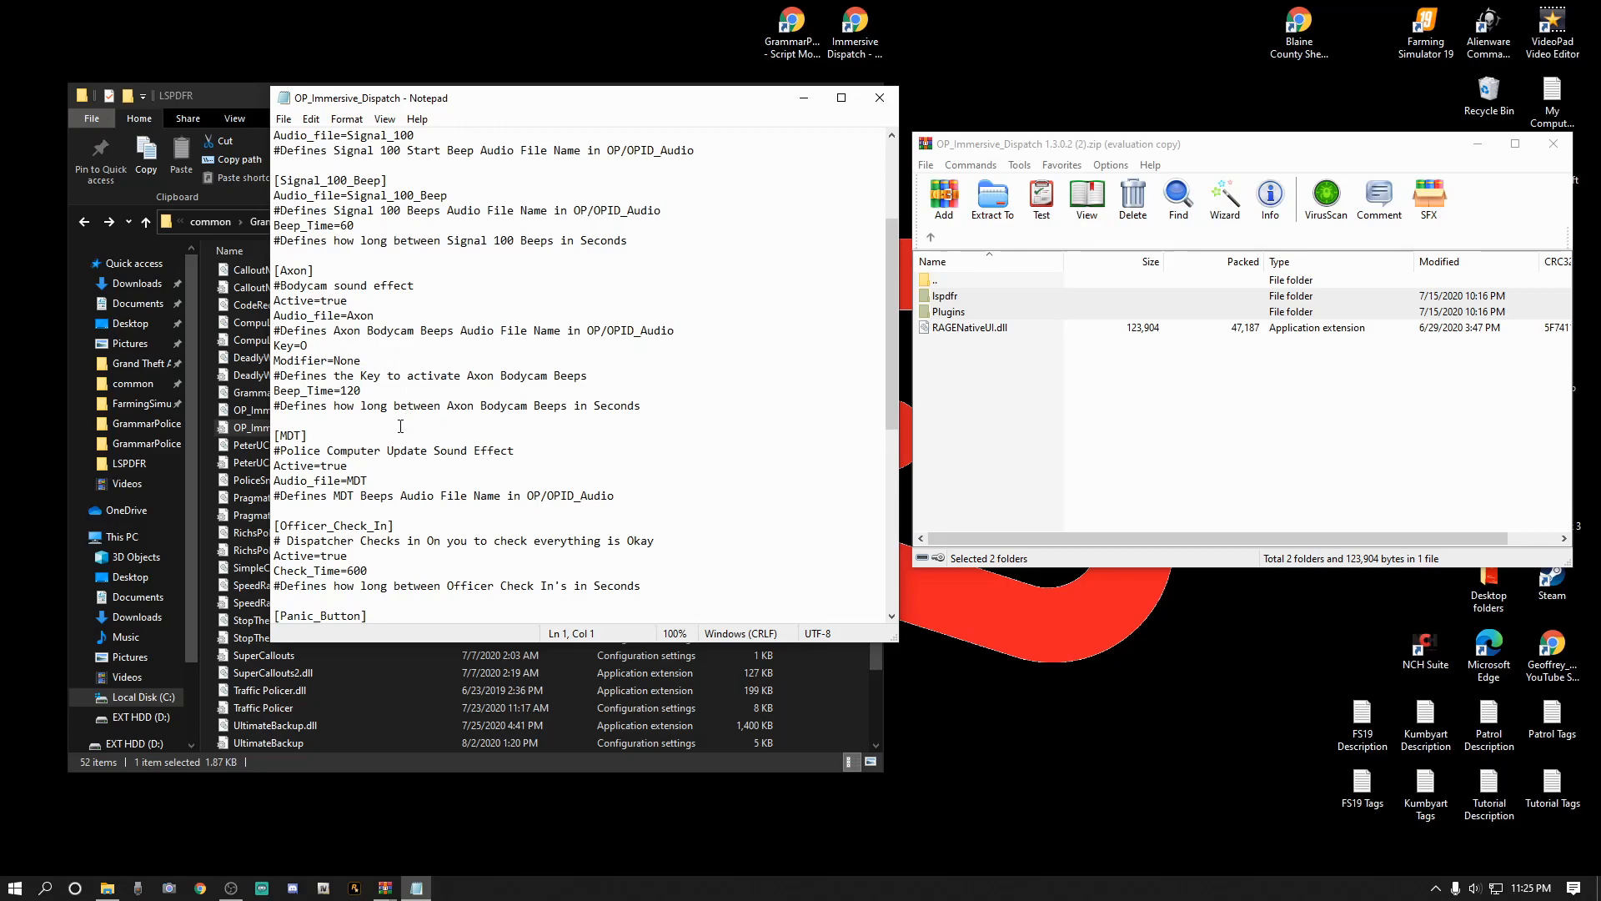
{"action": "scroll", "coordinate": [403, 401], "scroll_direction": "up", "scroll_amount": 2}
{"action": "scroll", "coordinate": [402, 399], "scroll_direction": "up", "scroll_amount": 2}
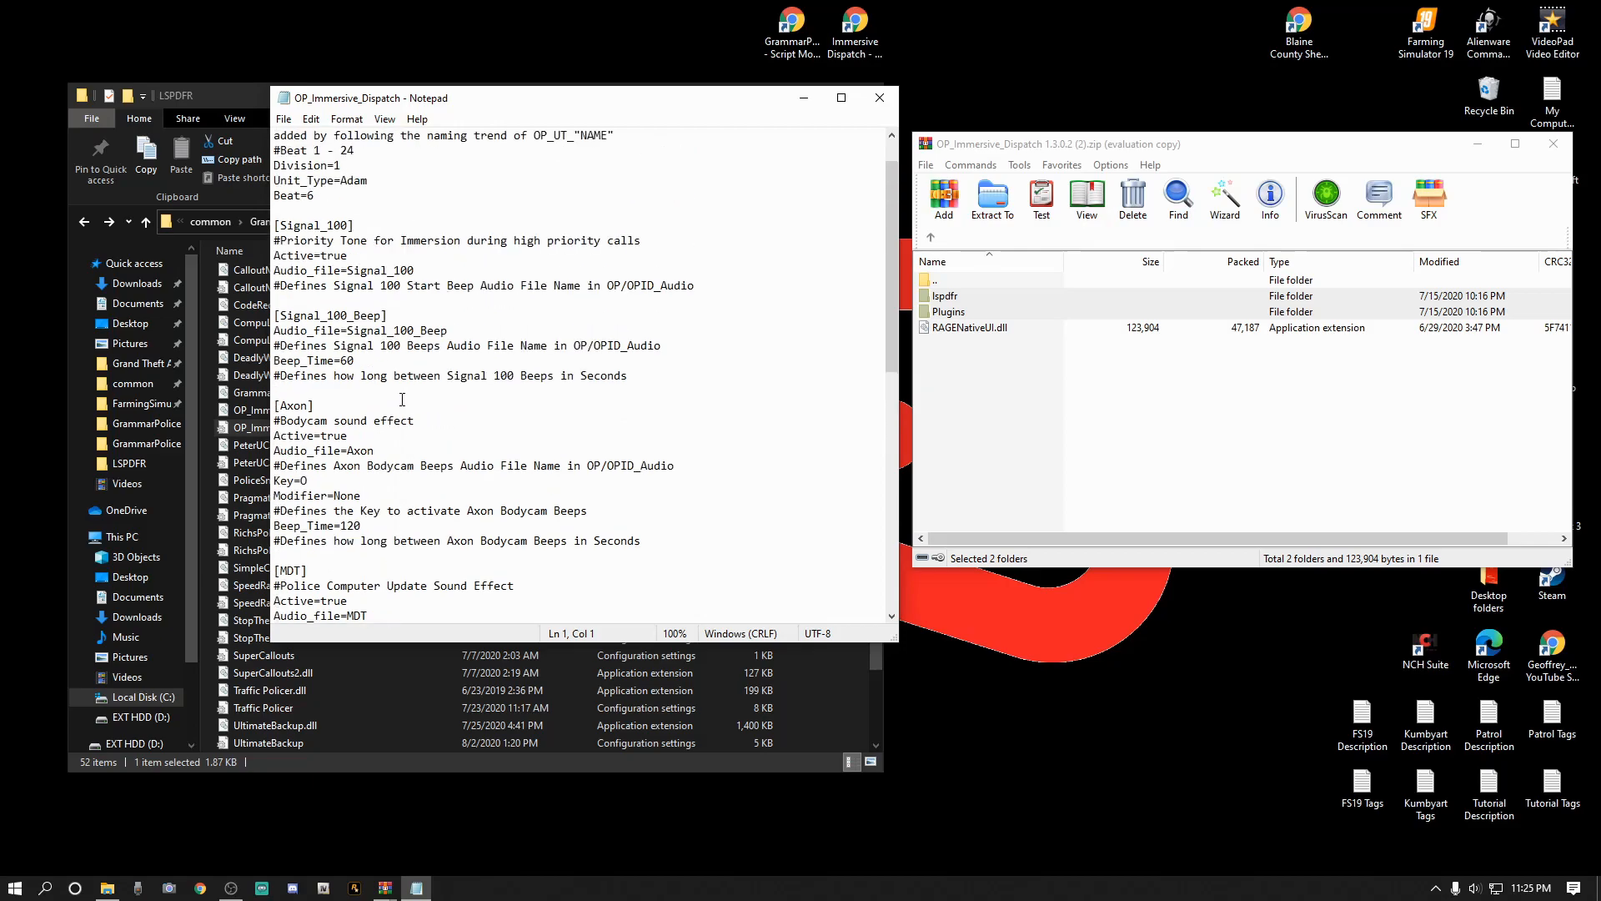
{"action": "scroll", "coordinate": [364, 459], "scroll_direction": "down", "scroll_amount": 13}
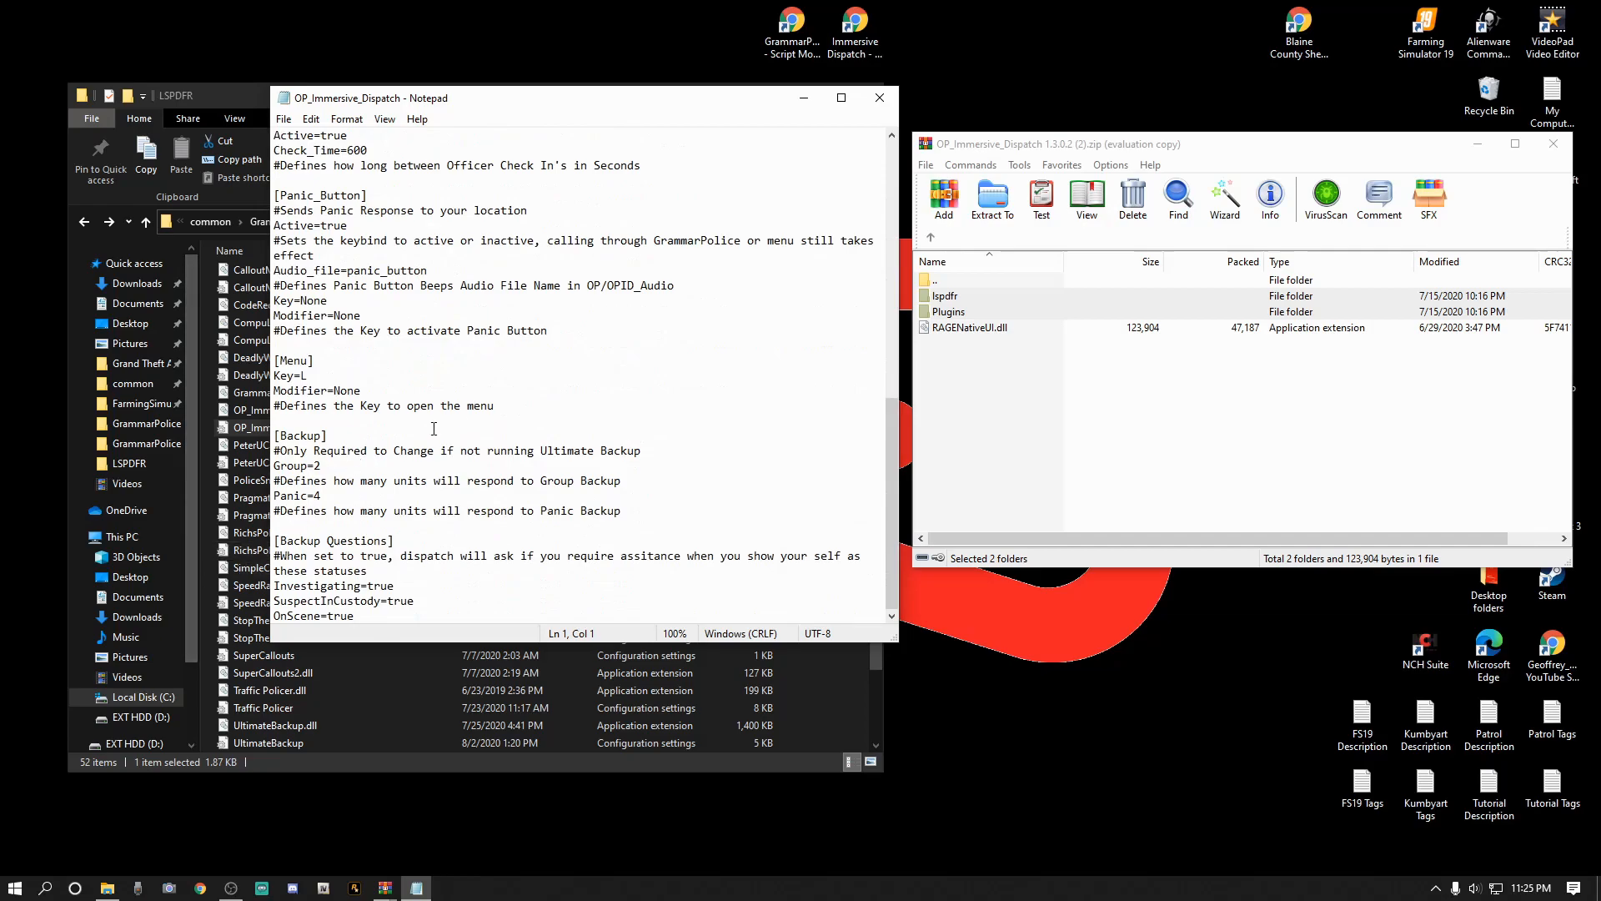
{"action": "left_click", "coordinate": [880, 107]}
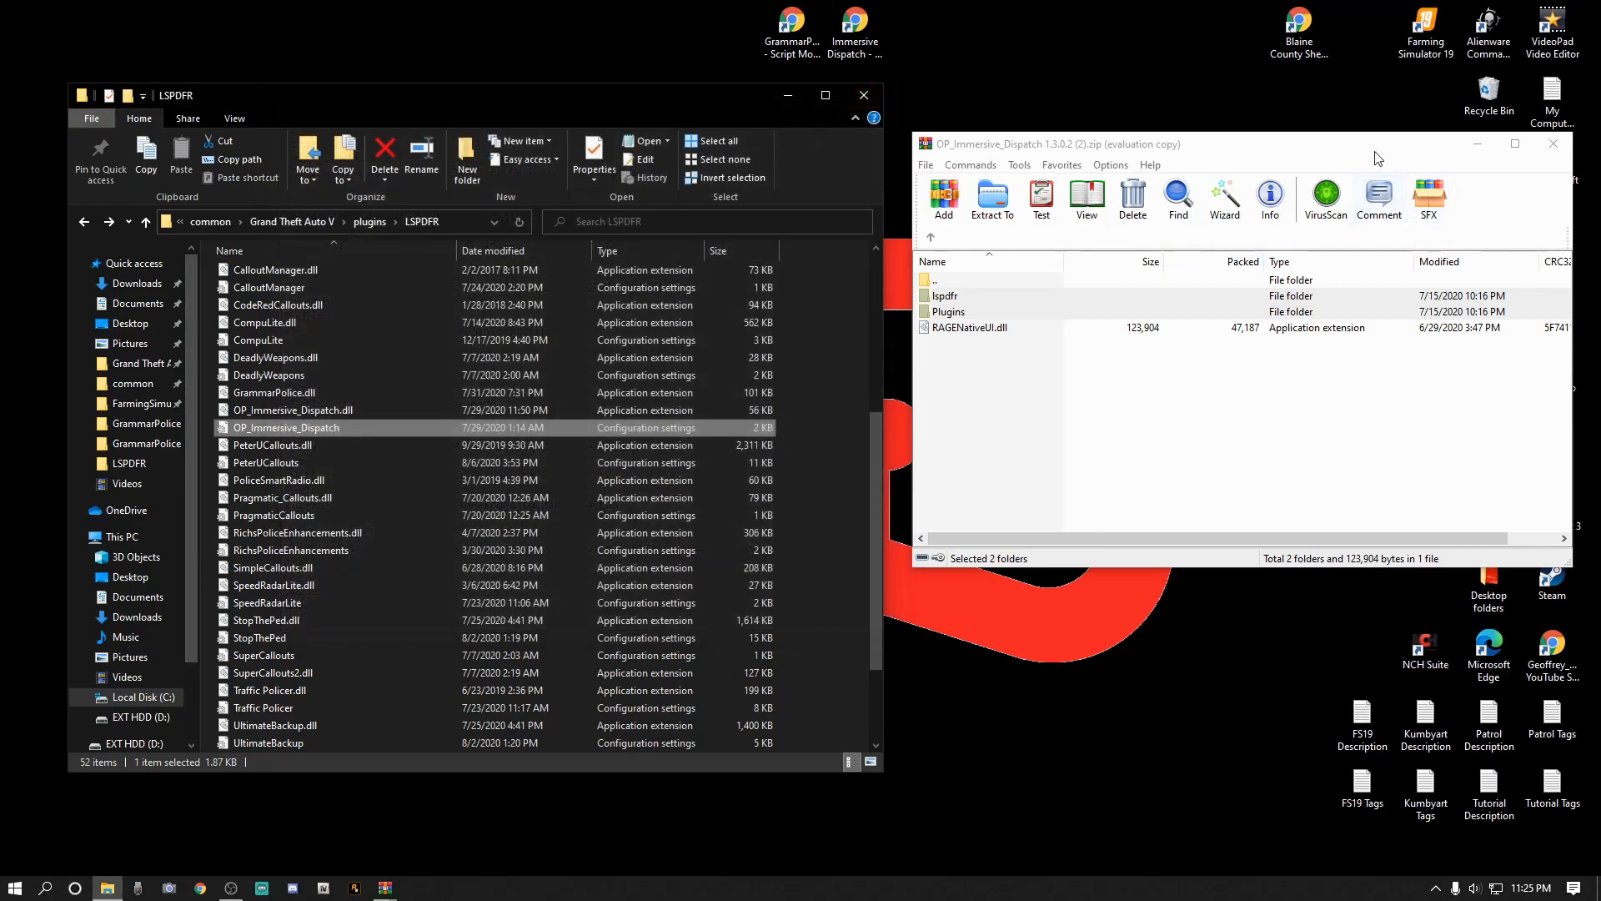
Close the main Immersive Dispatch archive and bring up the OP_Immersive_Dispatch 1.3.0.2 UpdateChecker Config Option (1).zip archive.
{"action": "left_click_drag", "start_coordinate": [1375, 151], "coordinate": [1153, 156]}
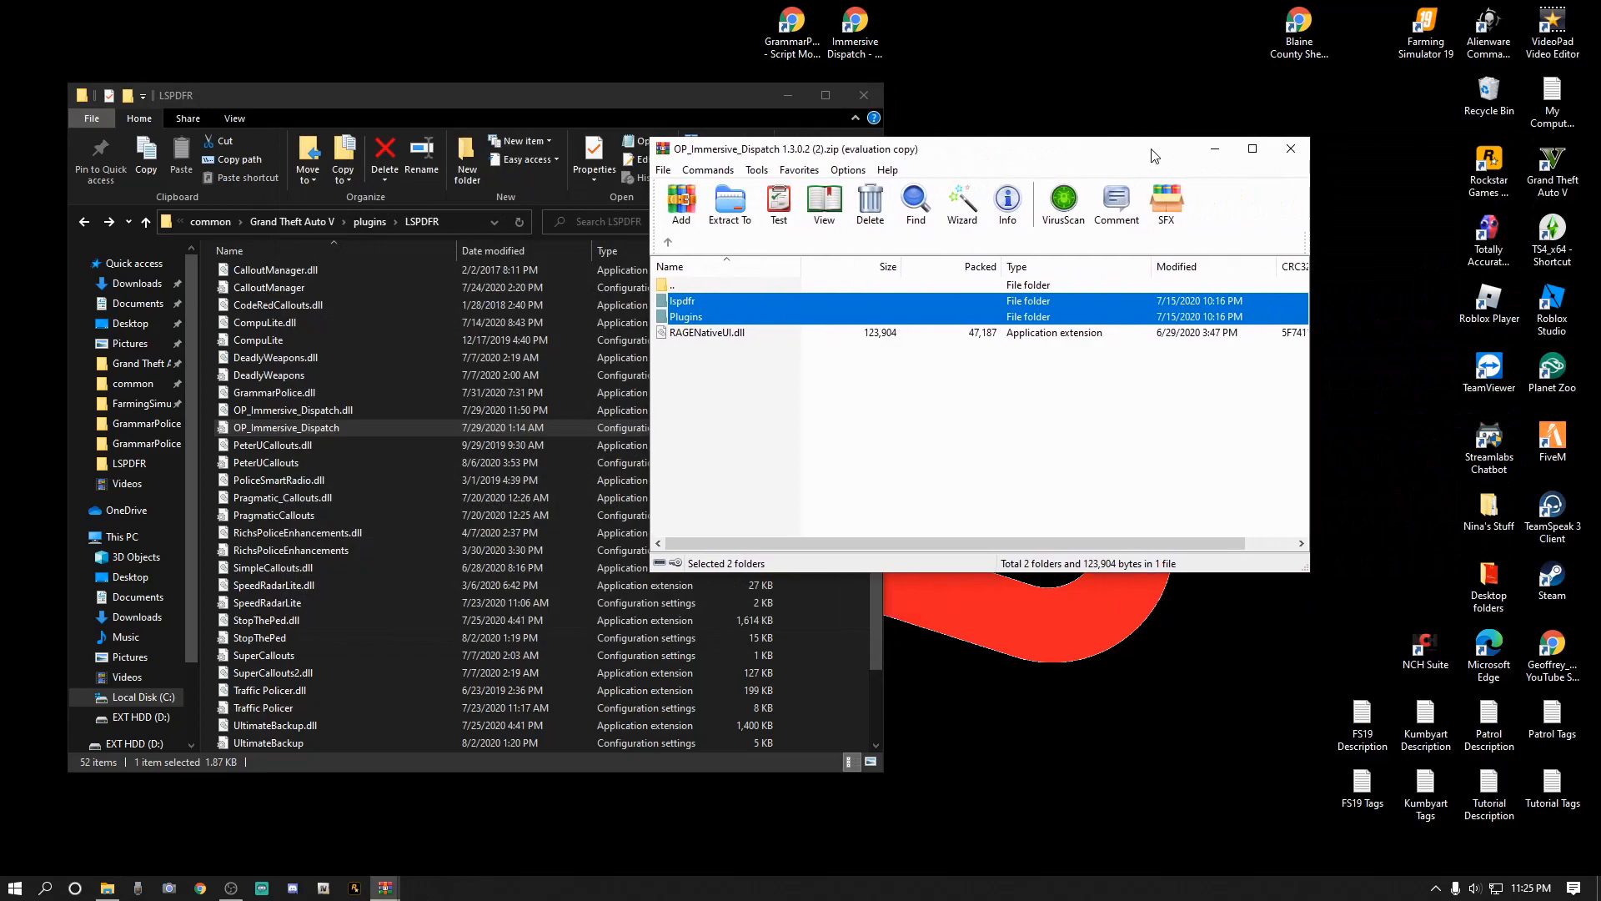
{"action": "left_click", "coordinate": [1282, 148]}
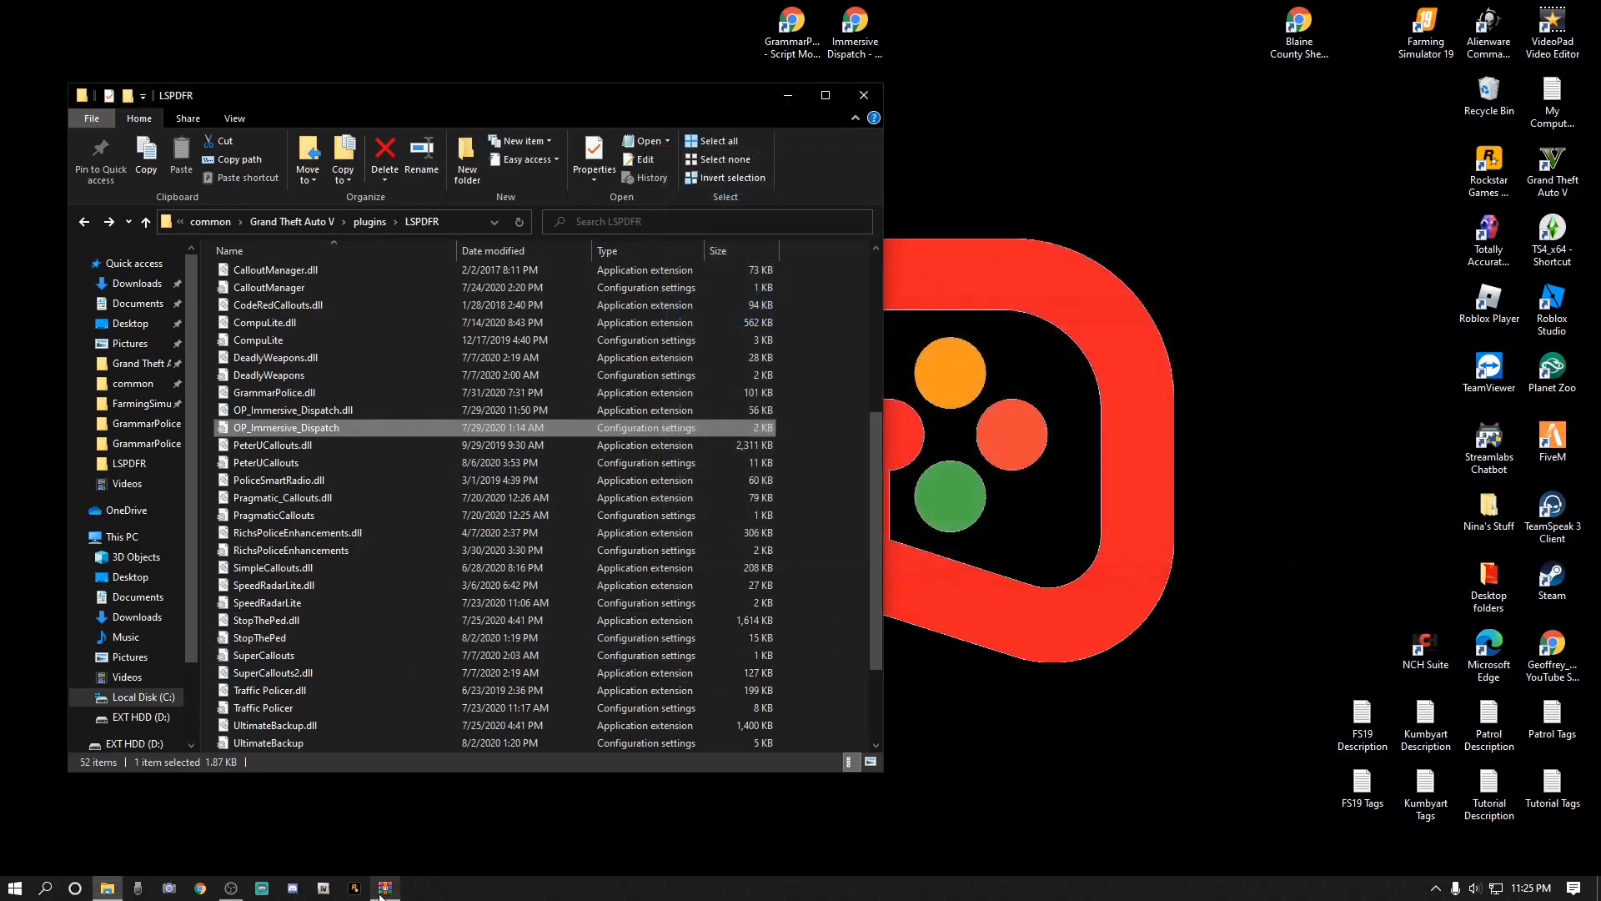
{"action": "mouse_move", "coordinate": [380, 895]}
{"action": "left_click", "coordinate": [382, 850]}
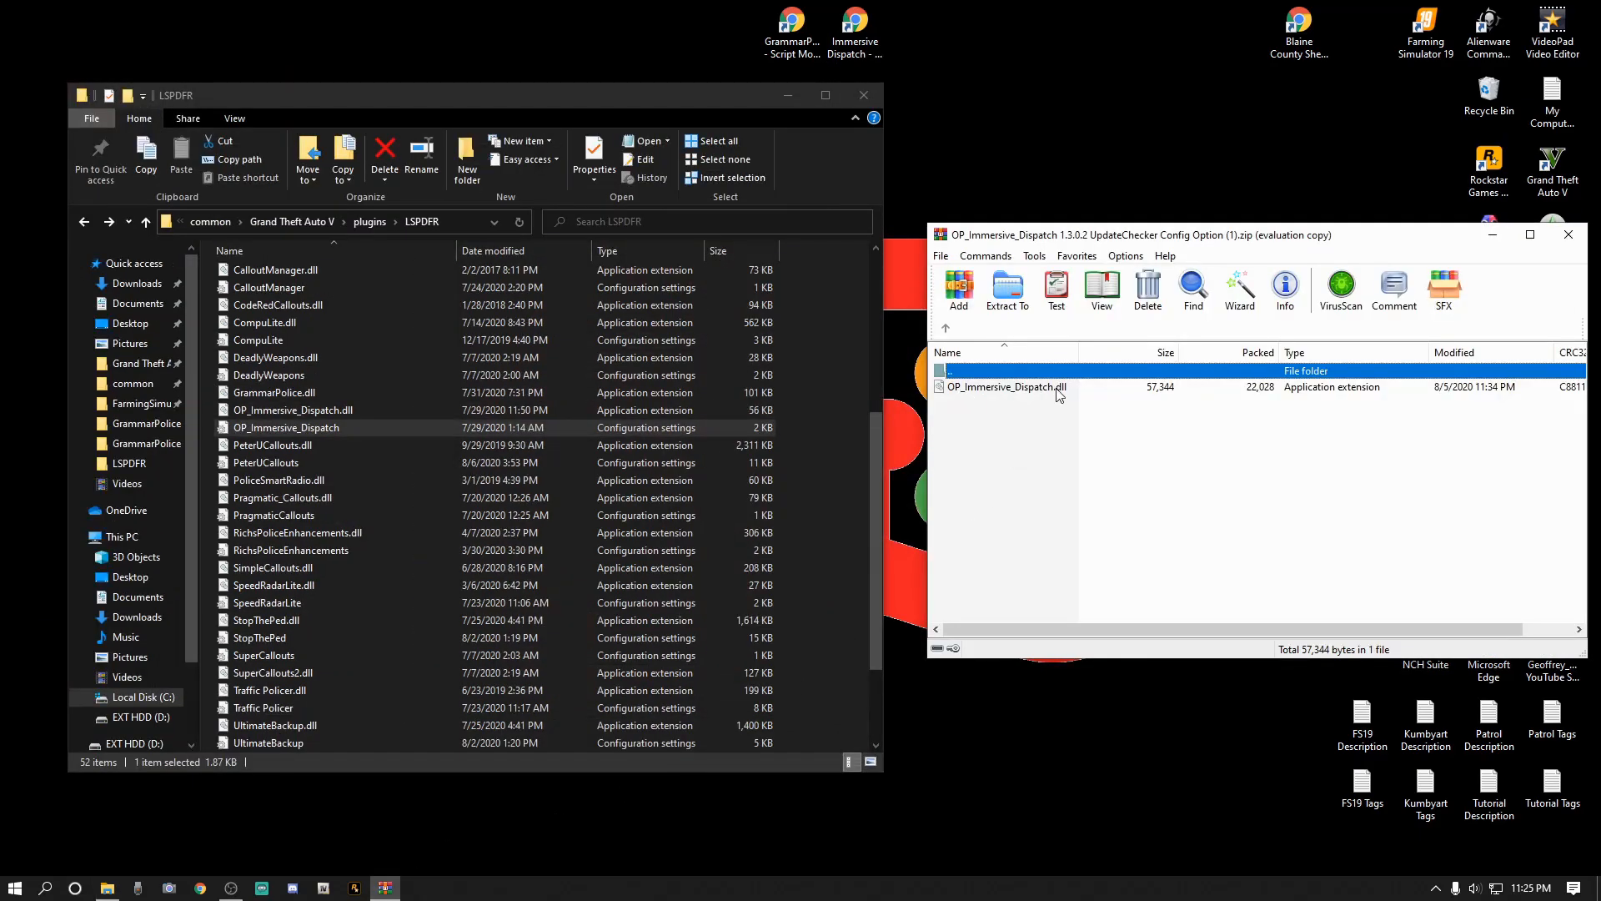
Copy OP_Immersive_Dispatch.dll from the UpdateChecker archive into the plugins\LSPDFR folder, replacing the existing file.
{"action": "scroll", "coordinate": [433, 487], "scroll_direction": "up", "scroll_amount": 1}
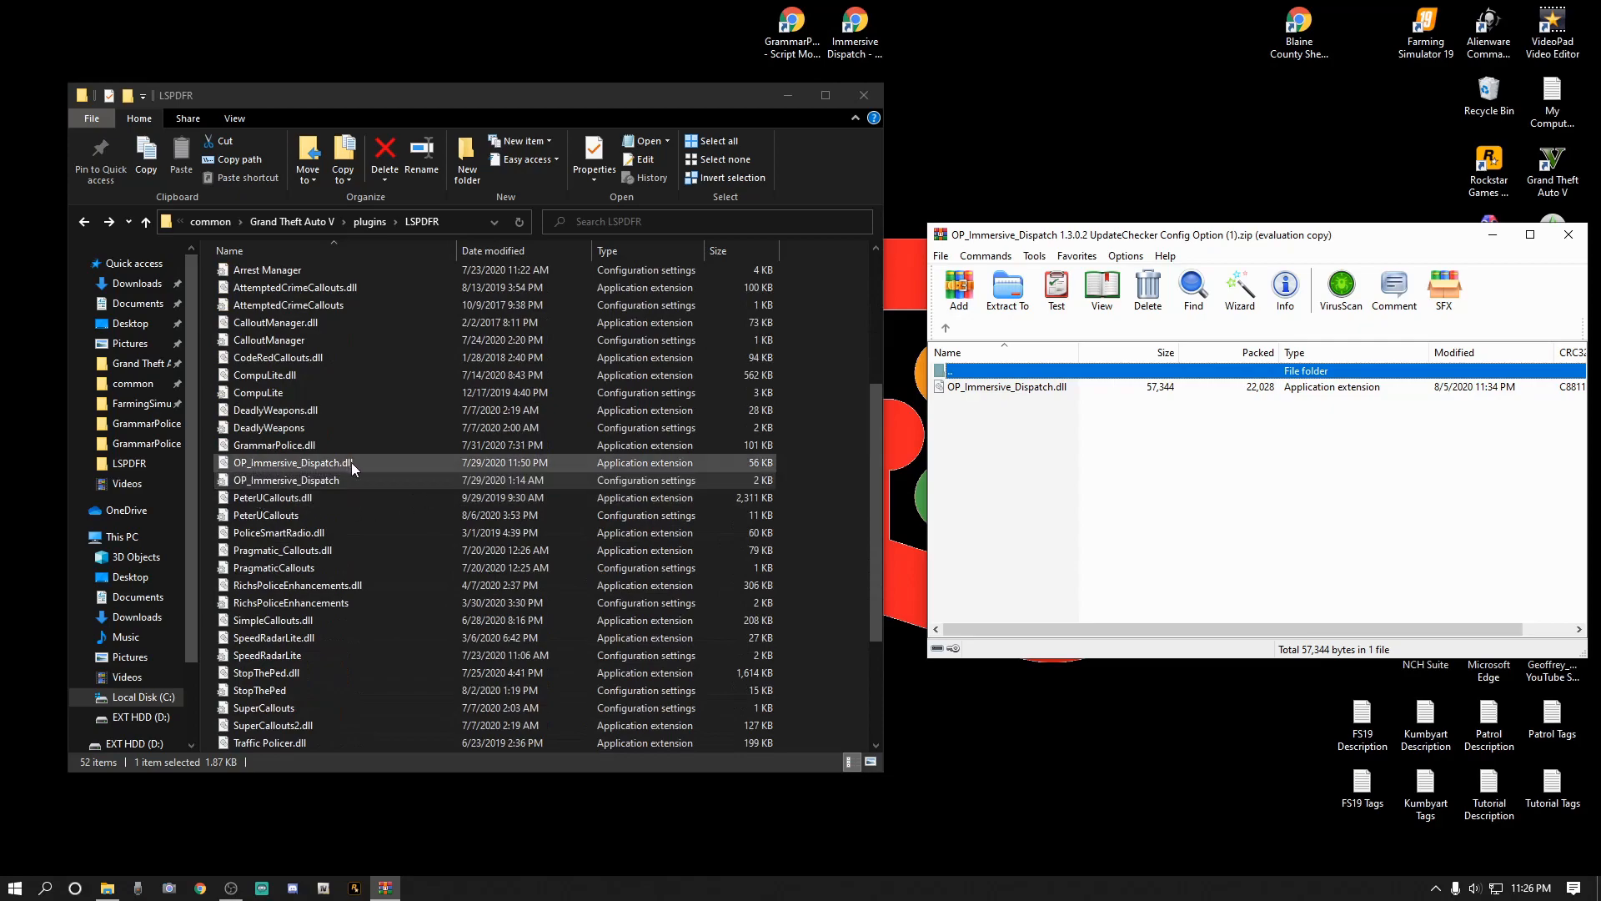
{"action": "left_click", "coordinate": [842, 474]}
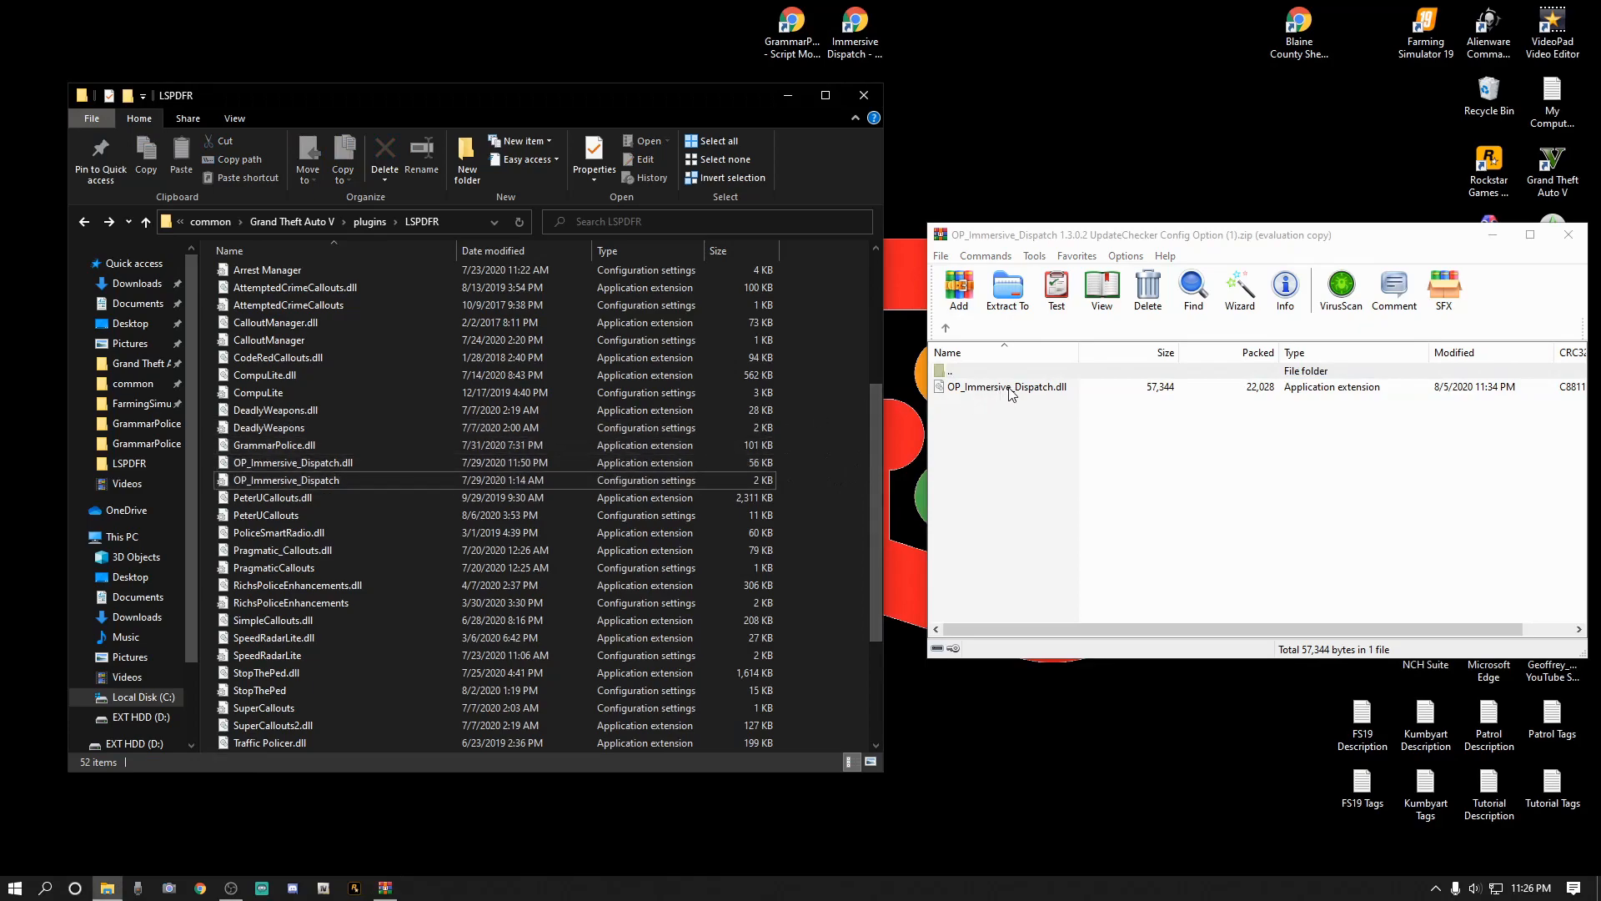
{"action": "left_click_drag", "start_coordinate": [1011, 394], "coordinate": [990, 394]}
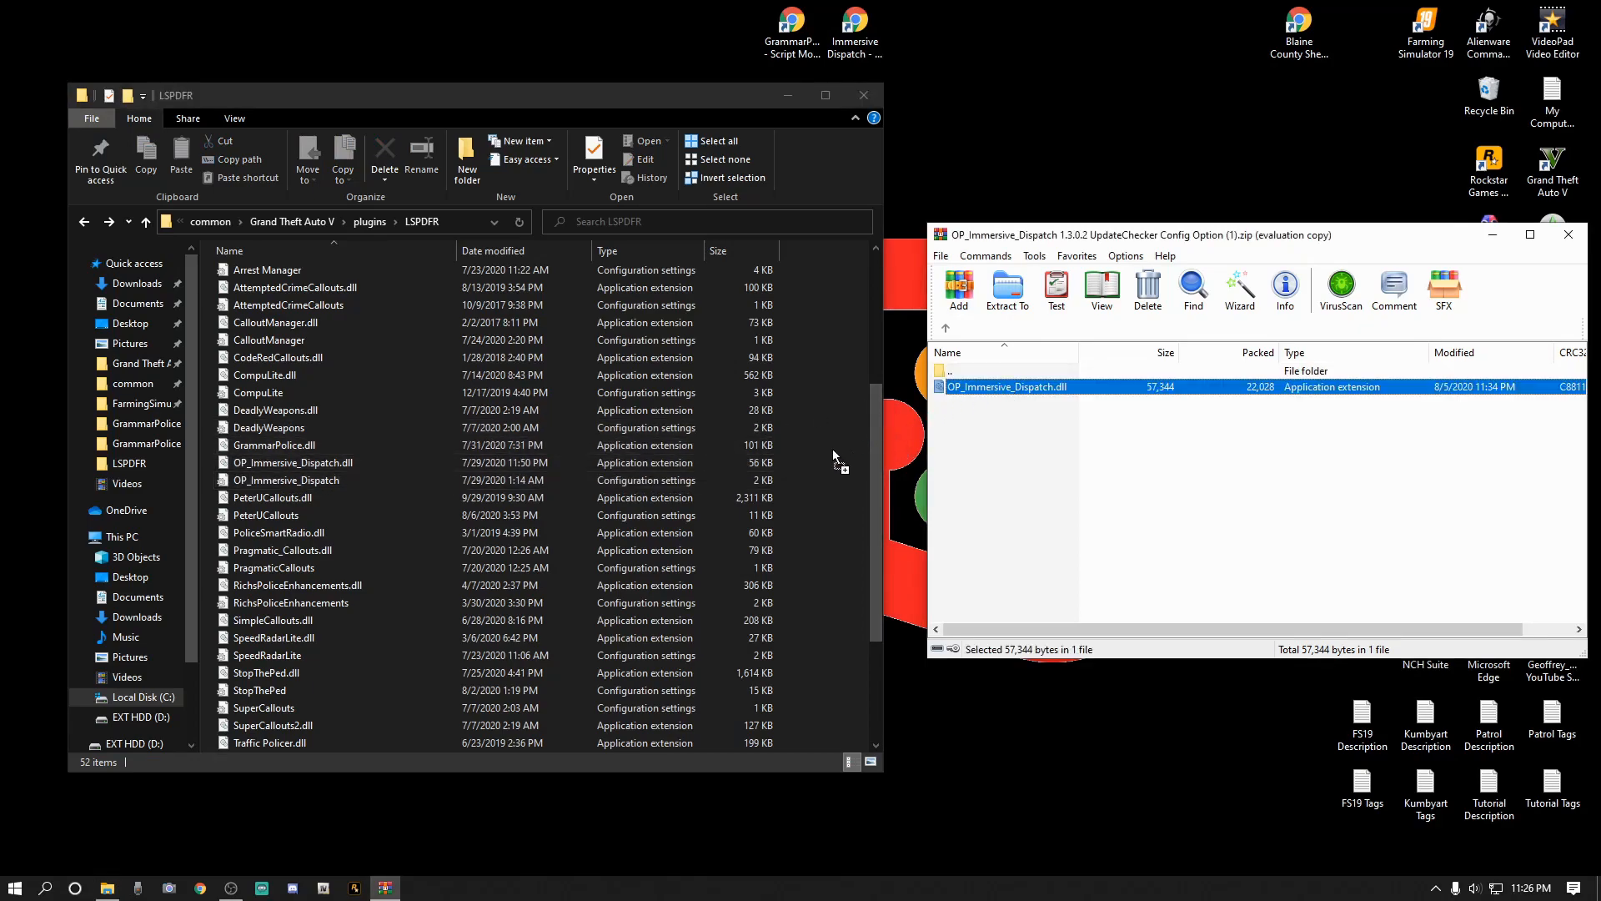
{"action": "left_click_drag", "start_coordinate": [832, 448], "coordinate": [833, 448]}
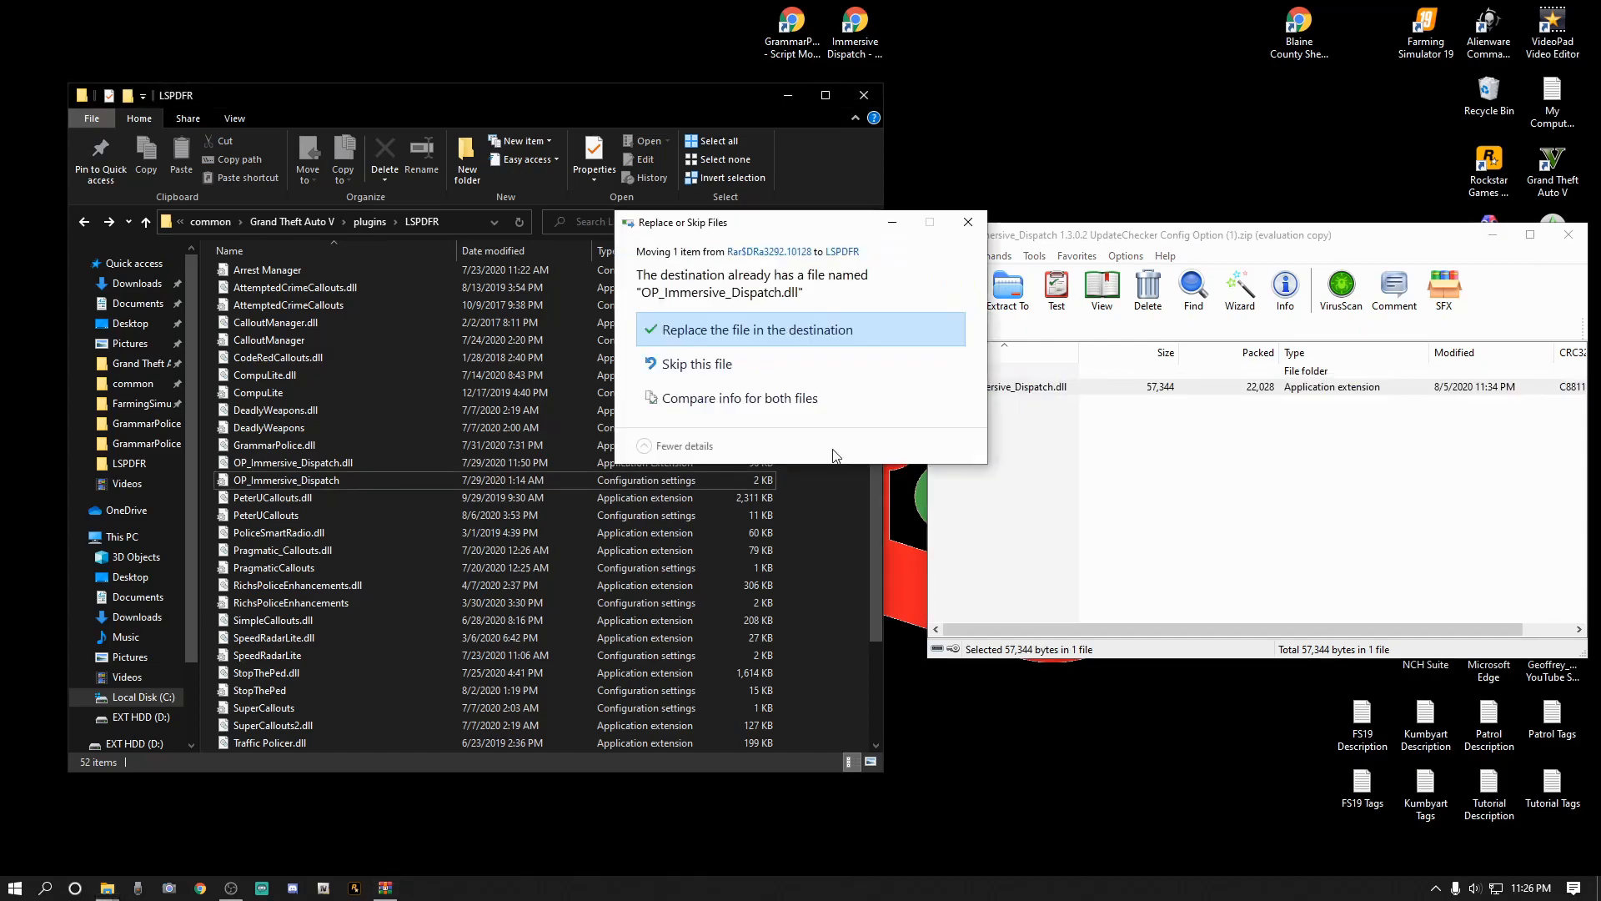
{"action": "left_click", "coordinate": [744, 333]}
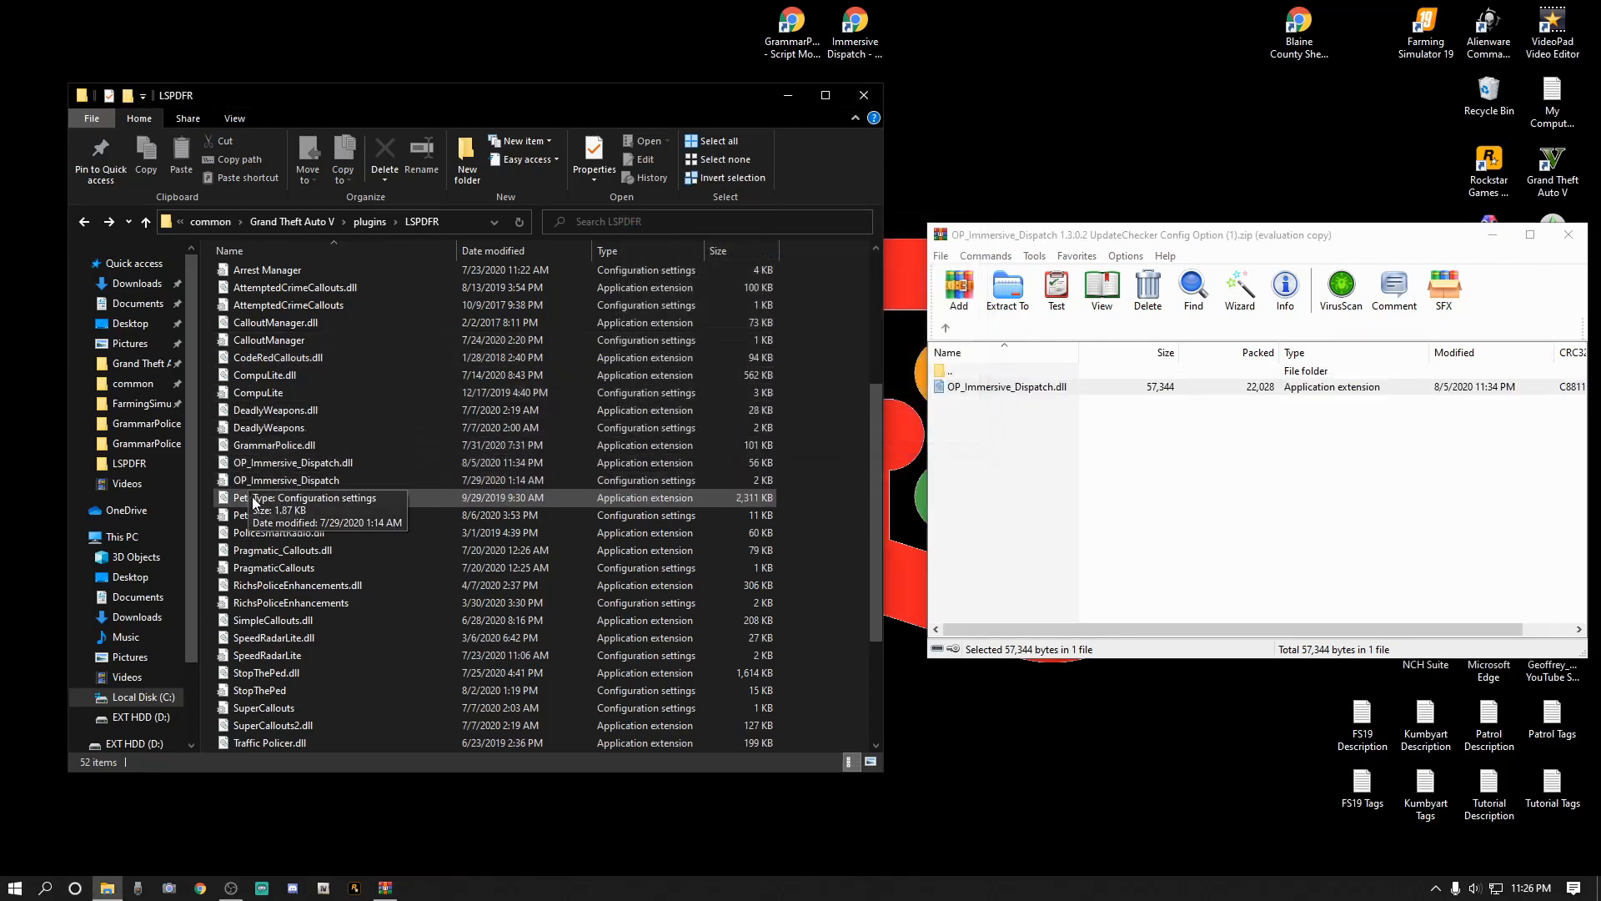
Check the callsign, Signal 100 and Axon settings in the OP_Immersive_Dispatch configuration file, closing it without changes.
{"action": "double_click", "coordinate": [273, 486]}
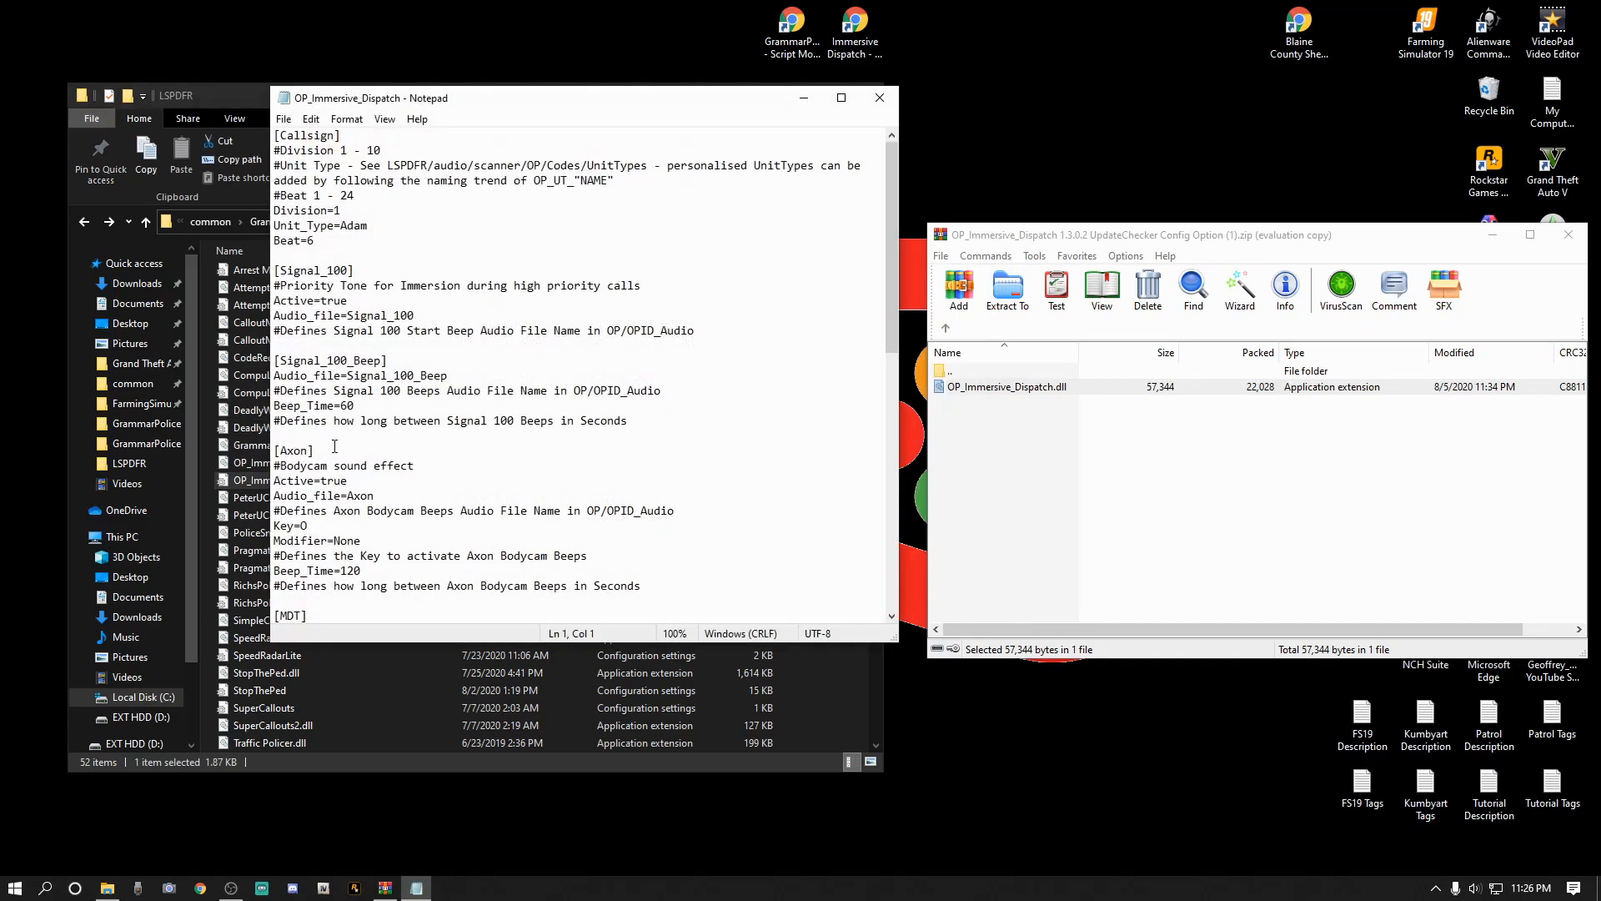
{"action": "left_click", "coordinate": [879, 98]}
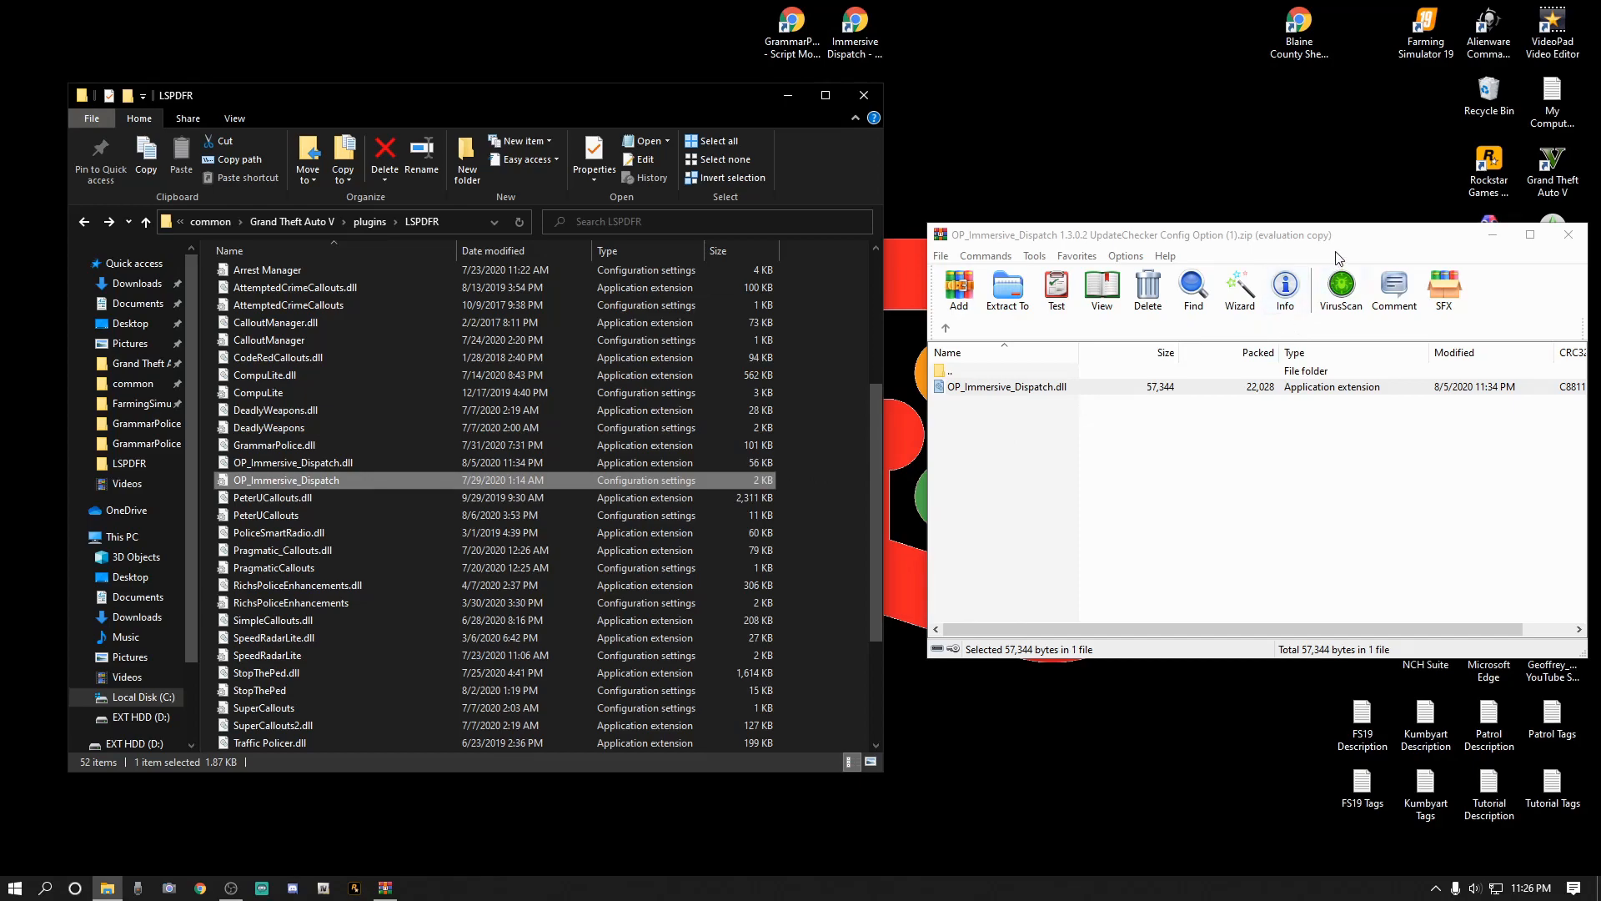
Close the UpdateChecker archive, refresh the LSPDFR folder, and close its window.
{"action": "left_click_drag", "start_coordinate": [1344, 241], "coordinate": [1307, 258]}
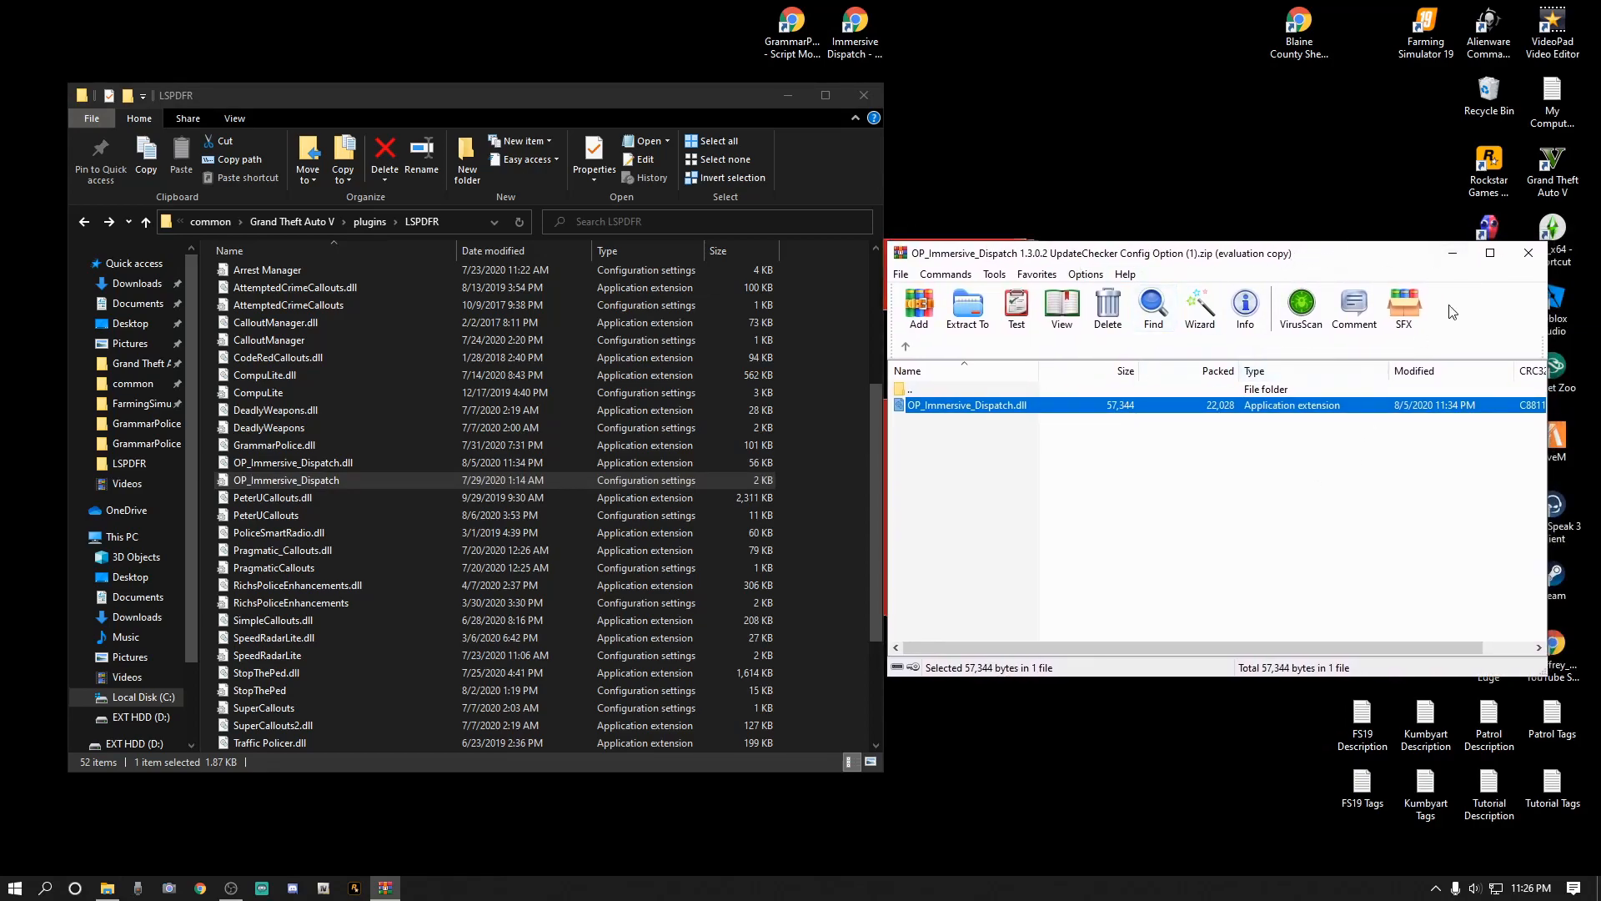
{"action": "left_click", "coordinate": [1528, 253]}
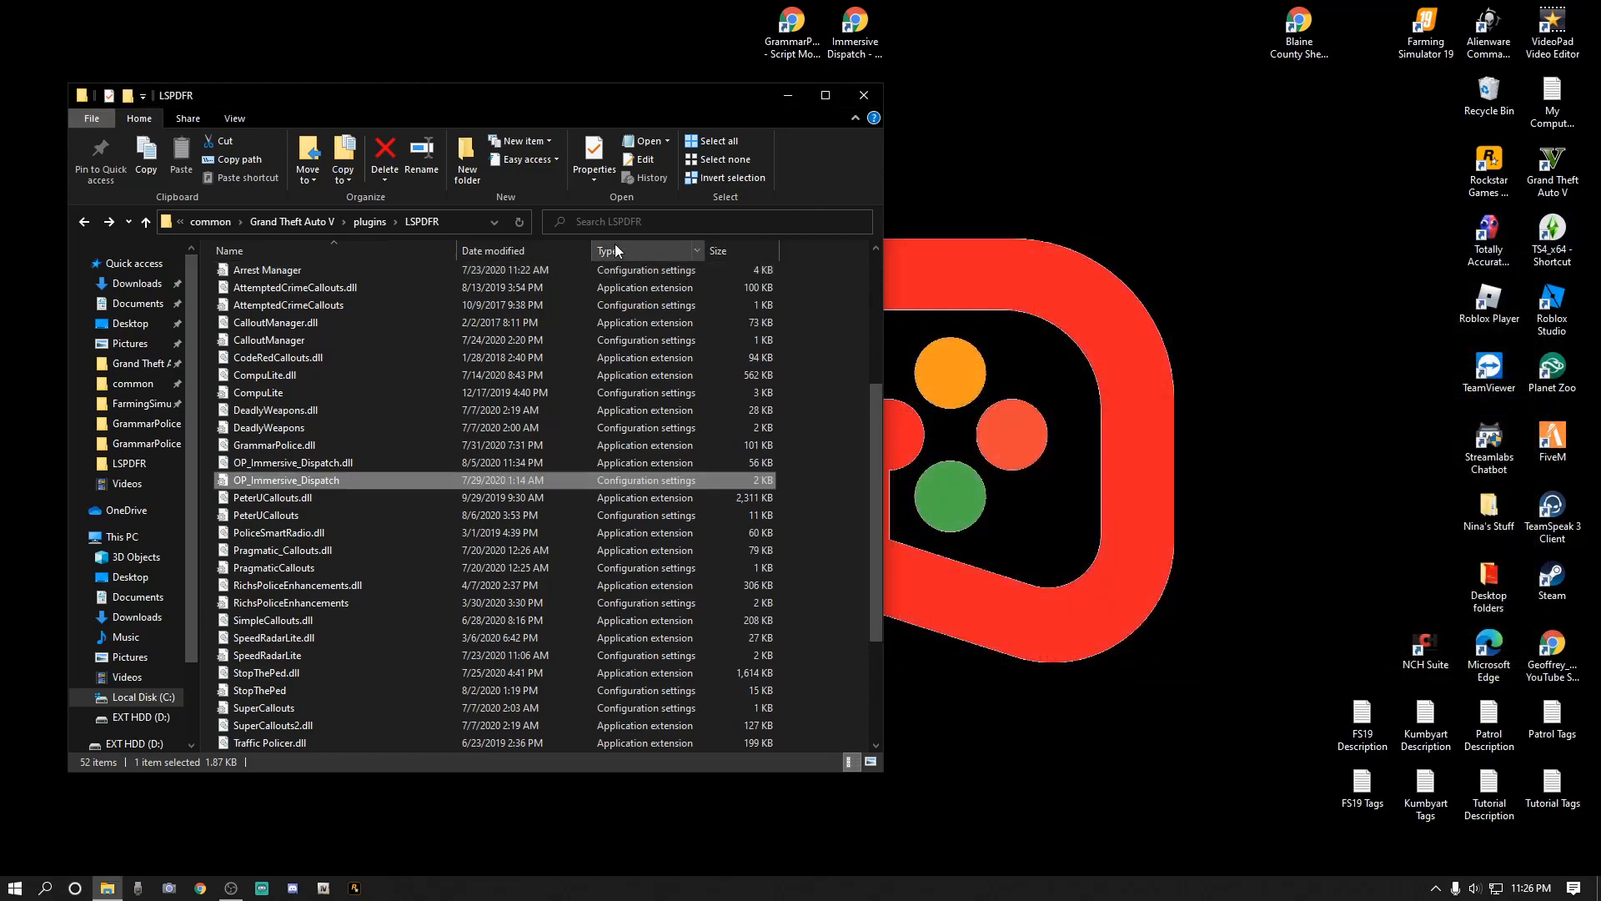
{"action": "left_click", "coordinate": [518, 223]}
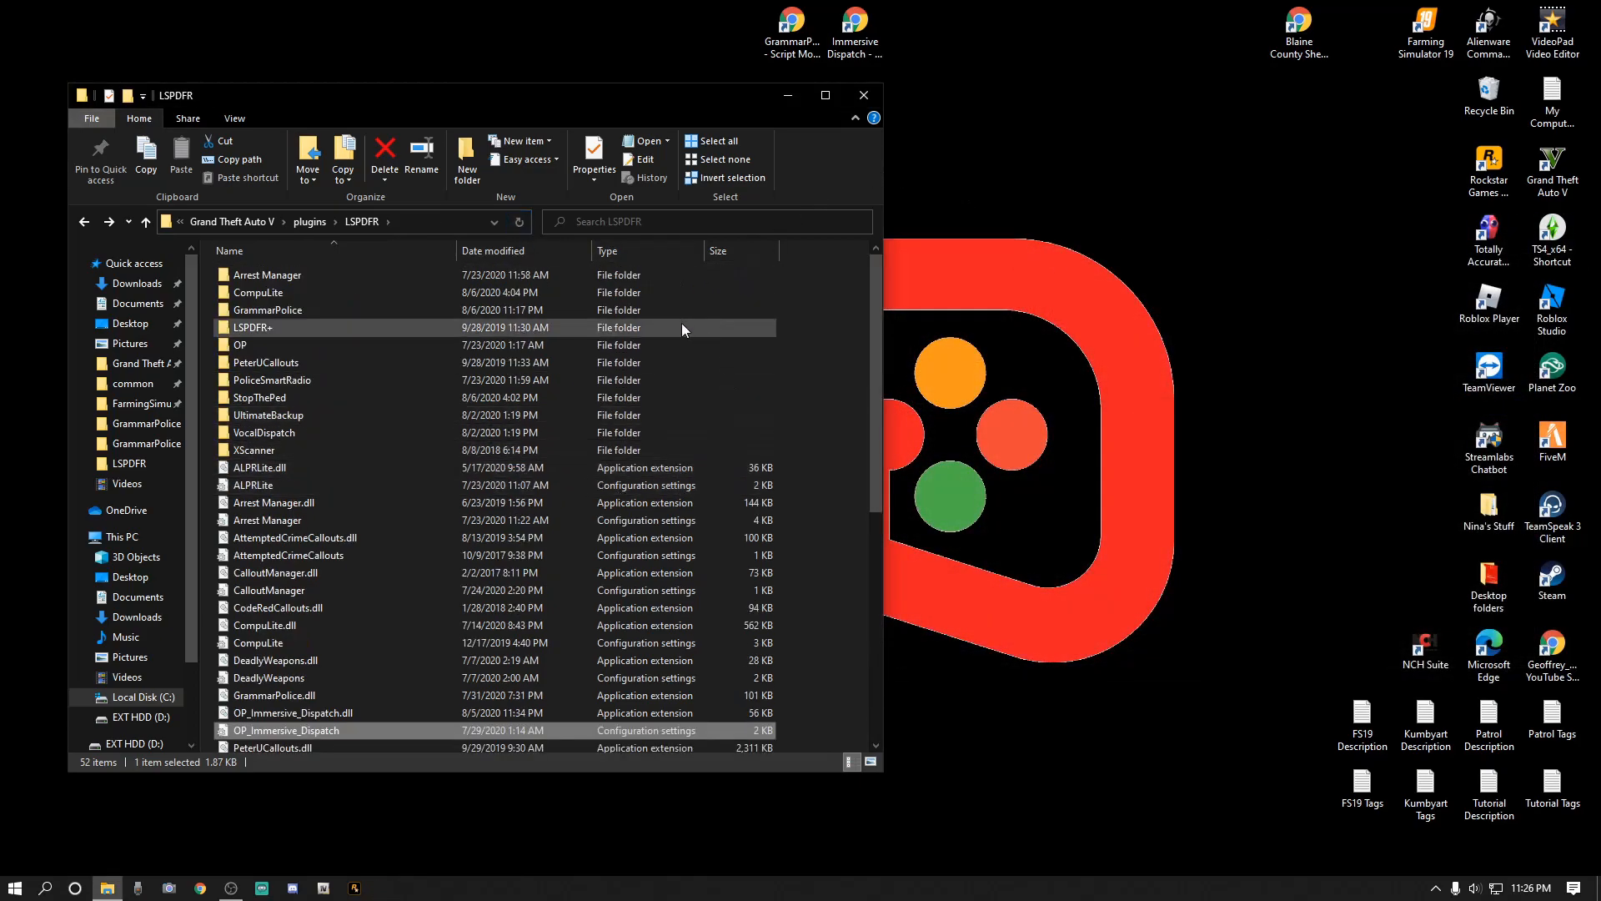
{"action": "left_click", "coordinate": [863, 95]}
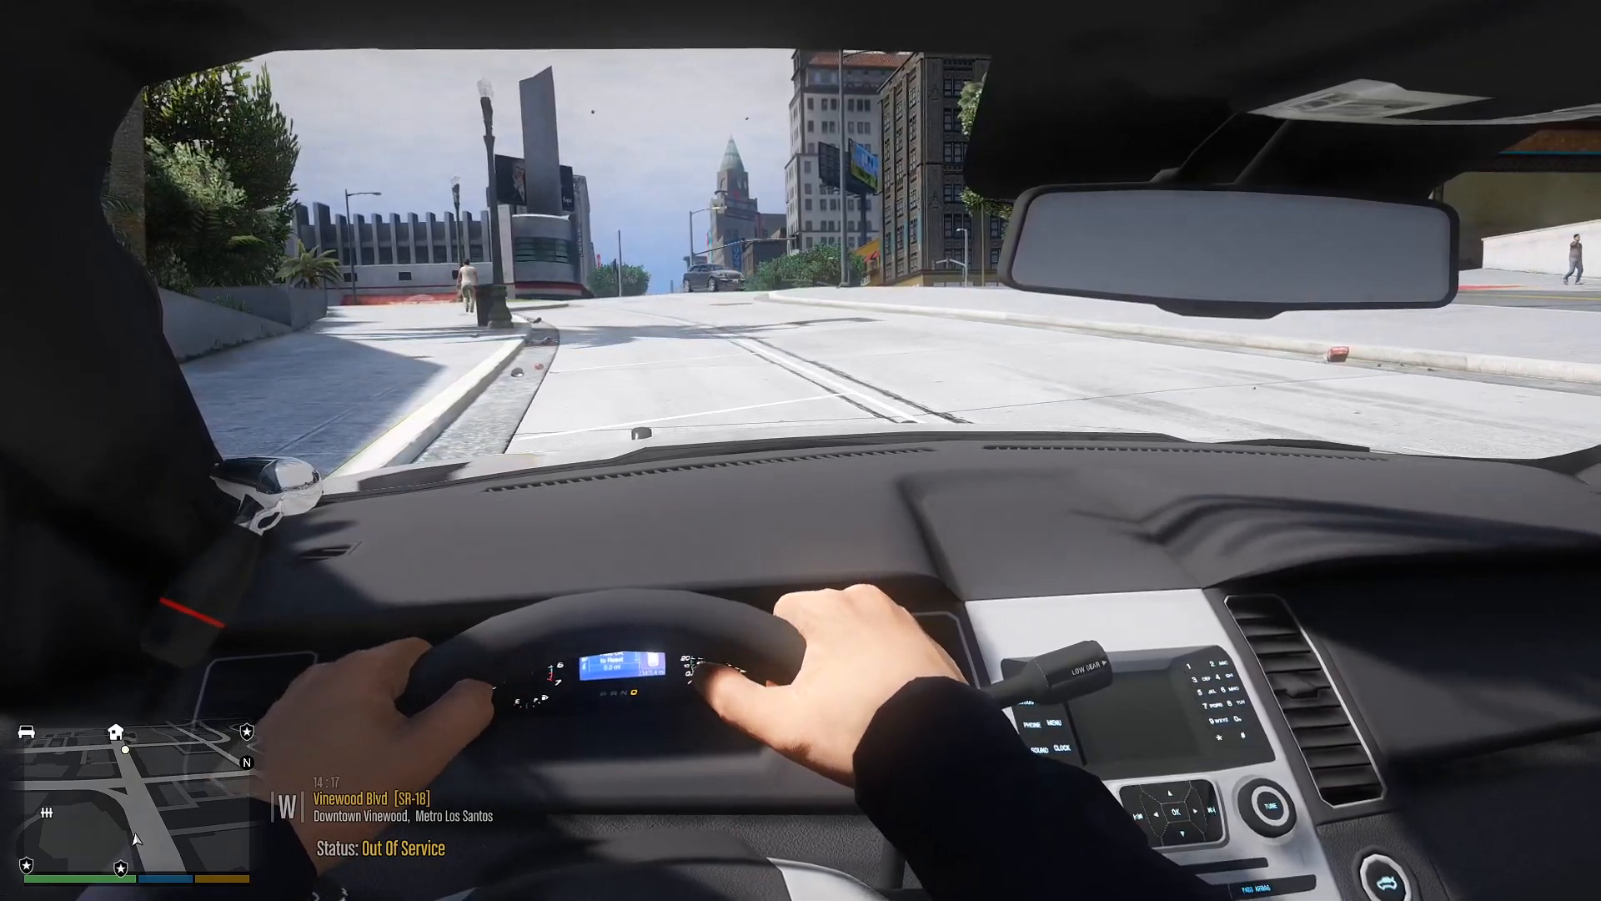
Try the radio handset animation in the patrol car in Grand Theft Auto V, and exit and re-enter the car in exterior view.
{"action": "key", "text": "Insert"}
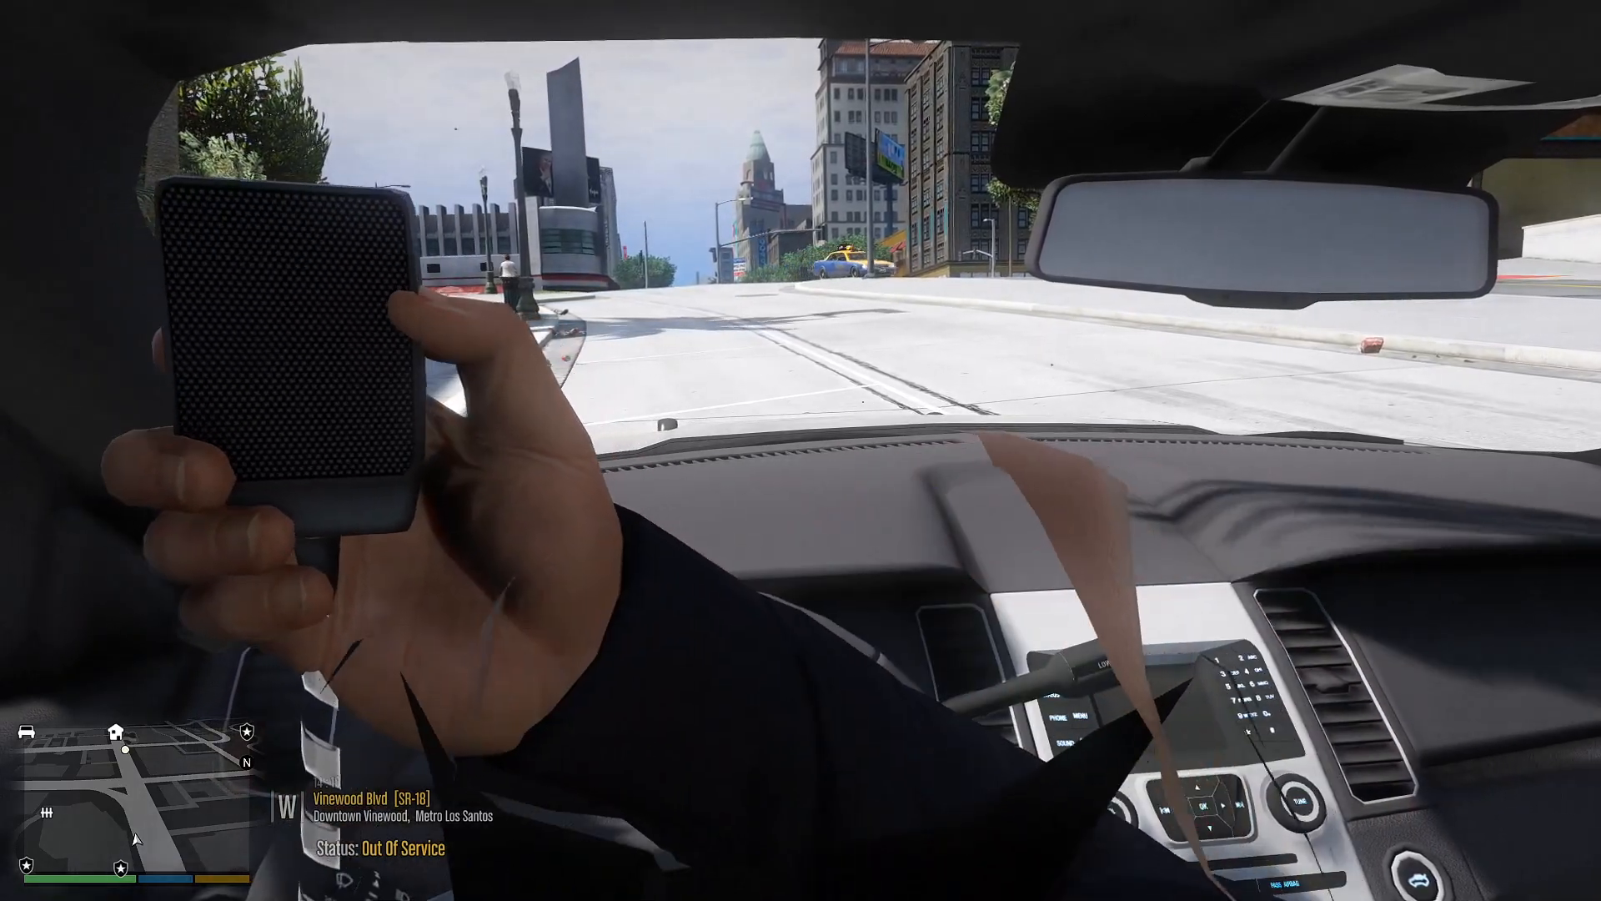
{"action": "key", "text": "v"}
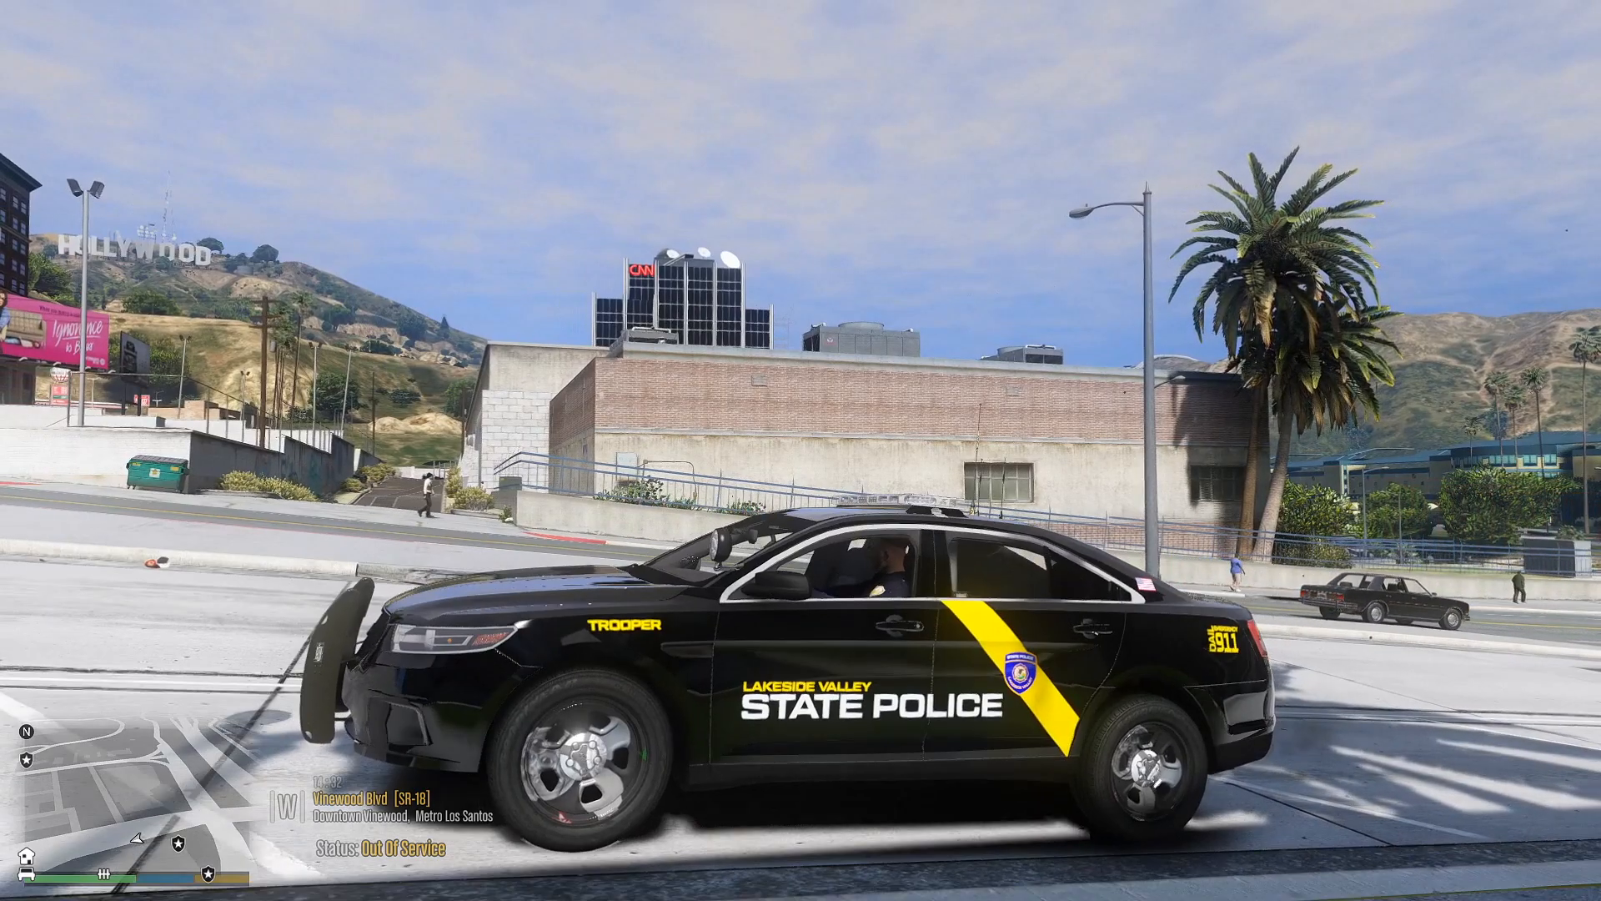
{"action": "key", "text": "f"}
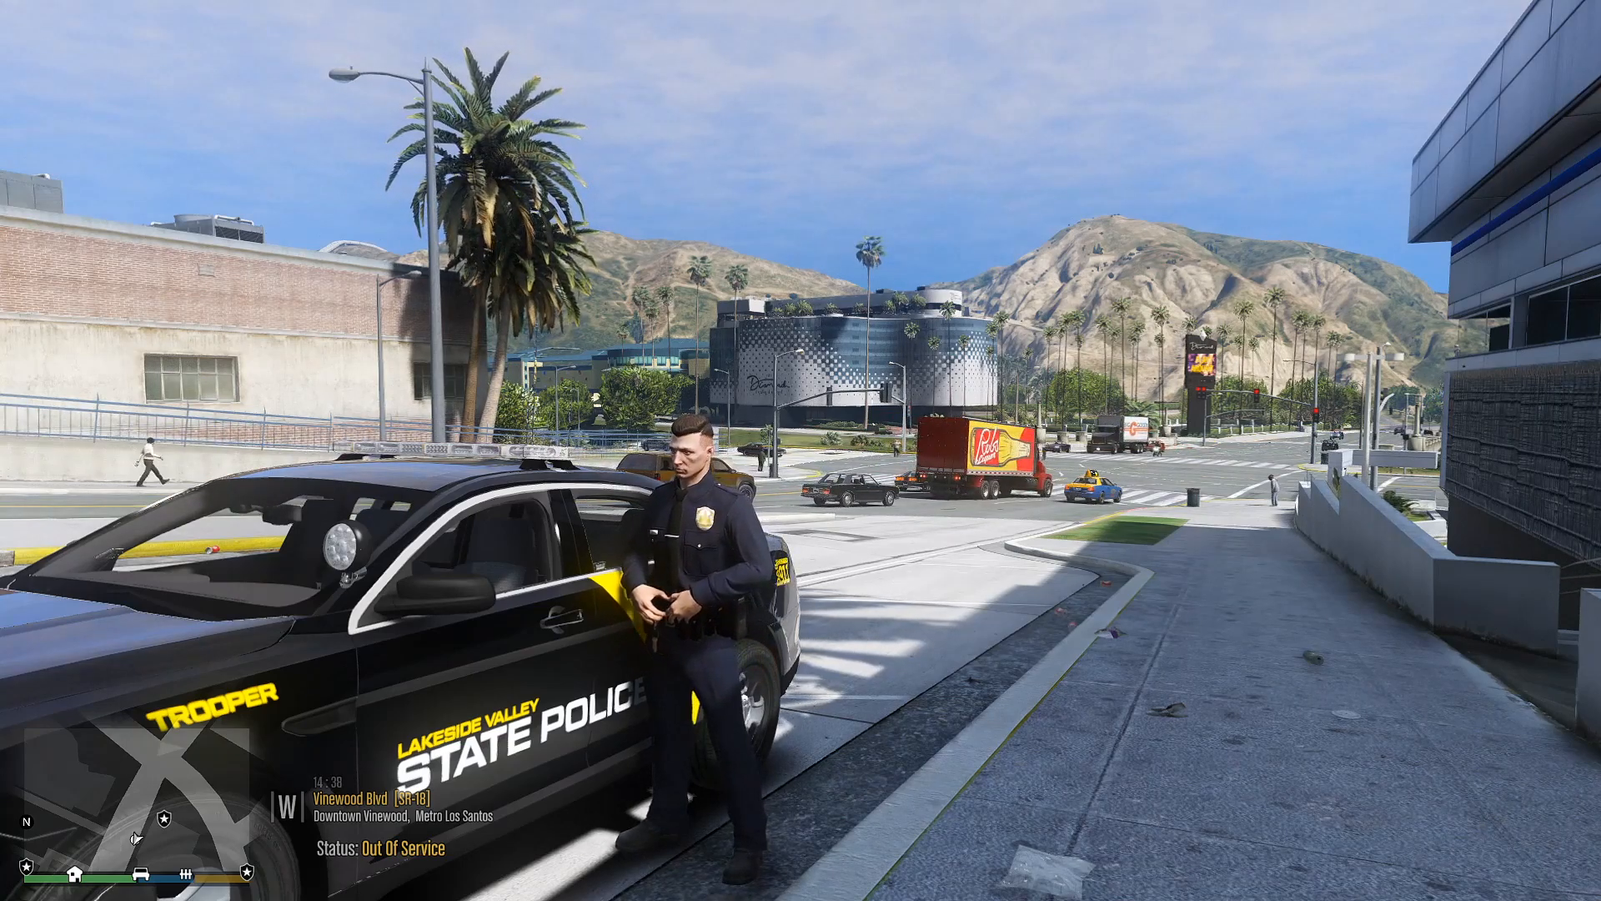
{"action": "key", "text": "f"}
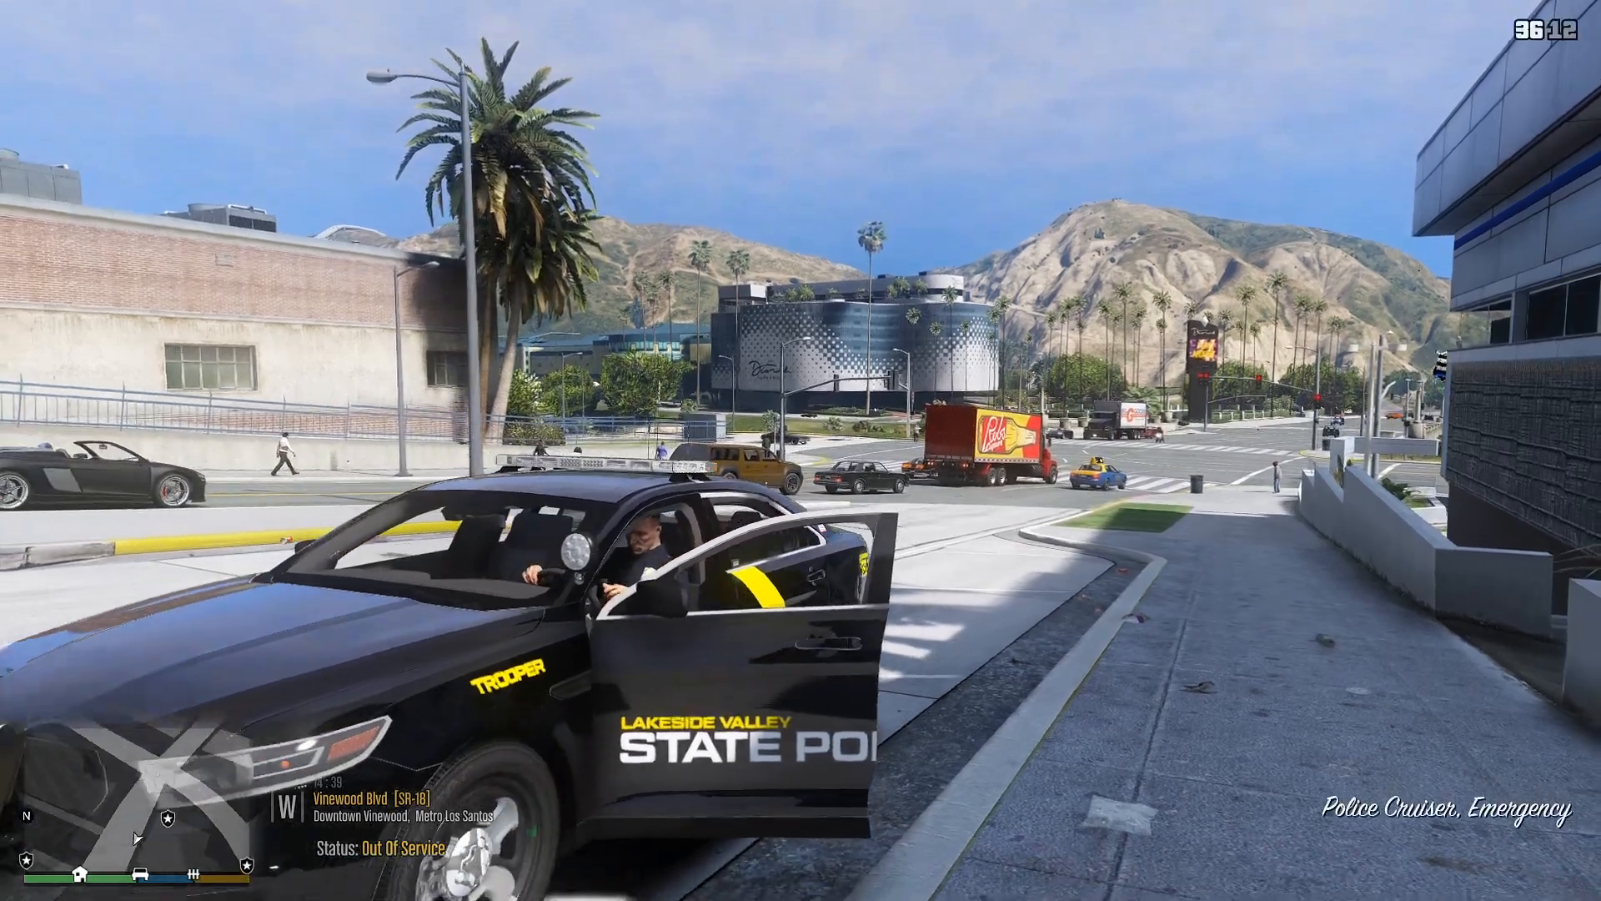